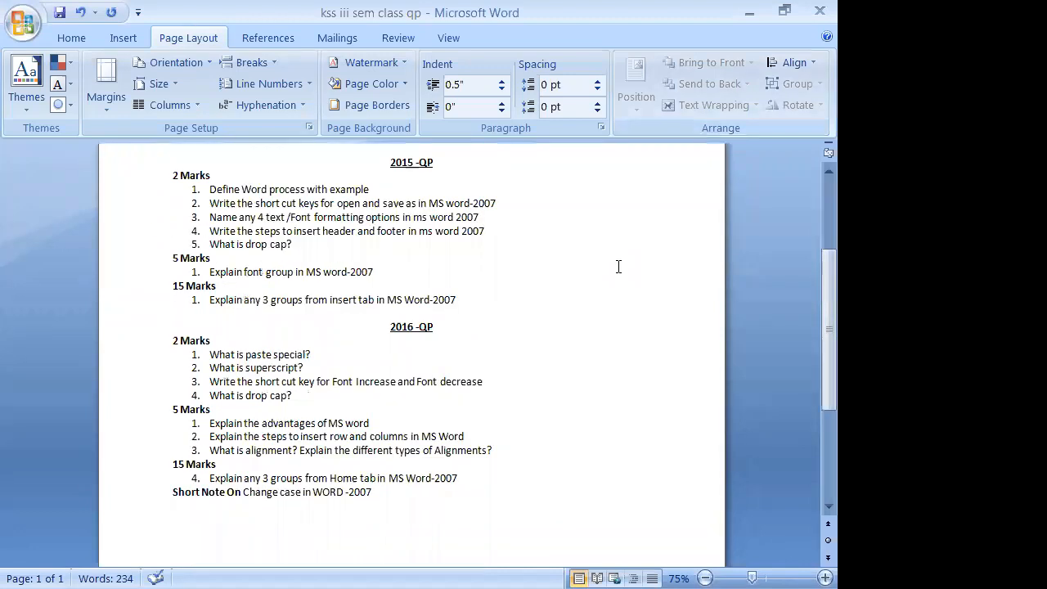
# - Add a new blank page after the 2016 question list with a page break
pyautogui.click(501, 364)
pyautogui.press('Return')
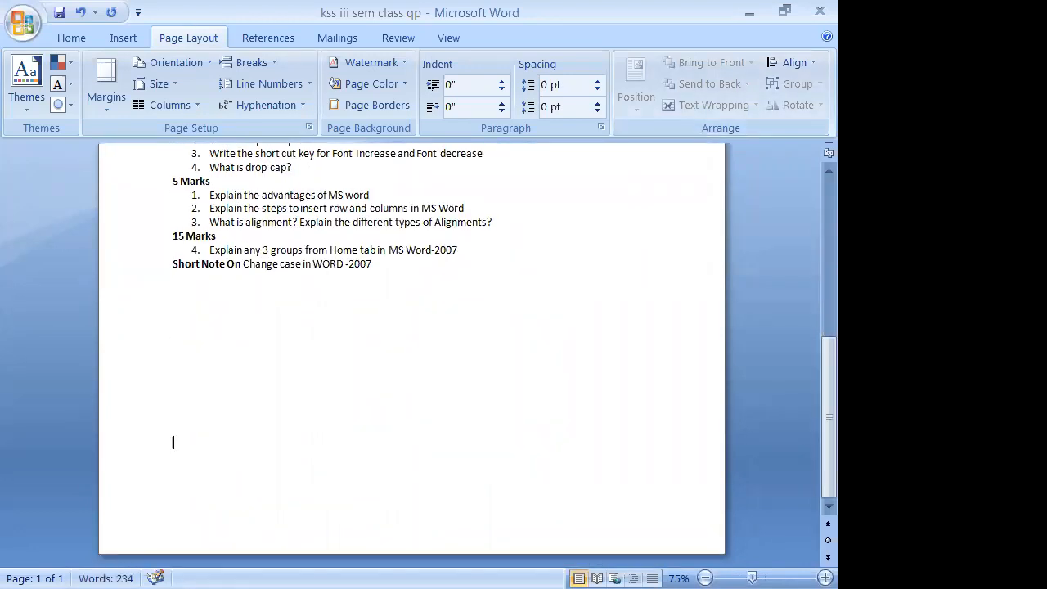
pyautogui.hotkey('ctrl', 'Return')
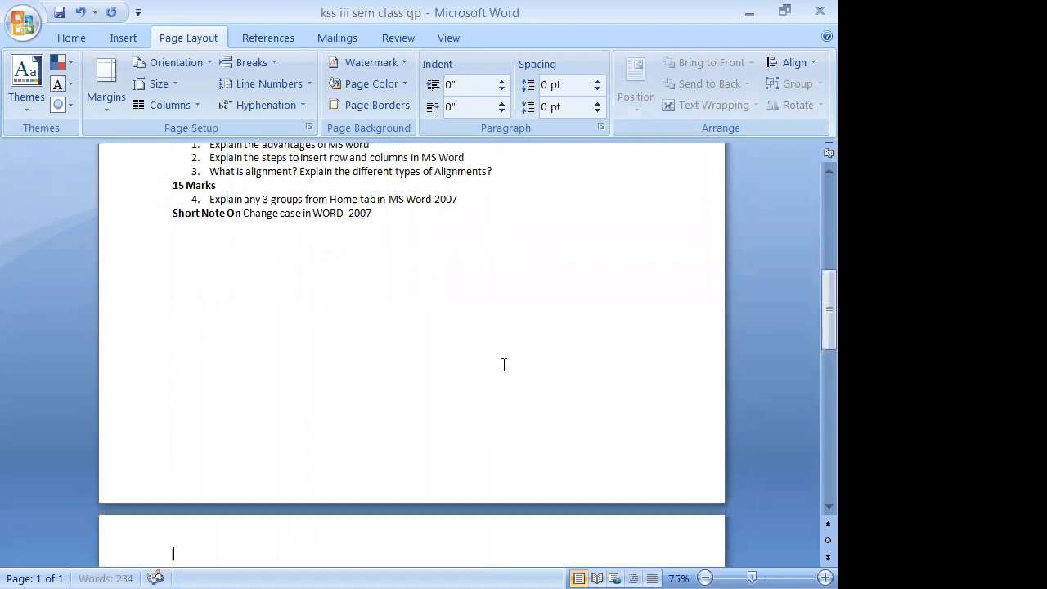
pyautogui.scroll(-5, 501, 363)
pyautogui.scroll(1, 465, 351)
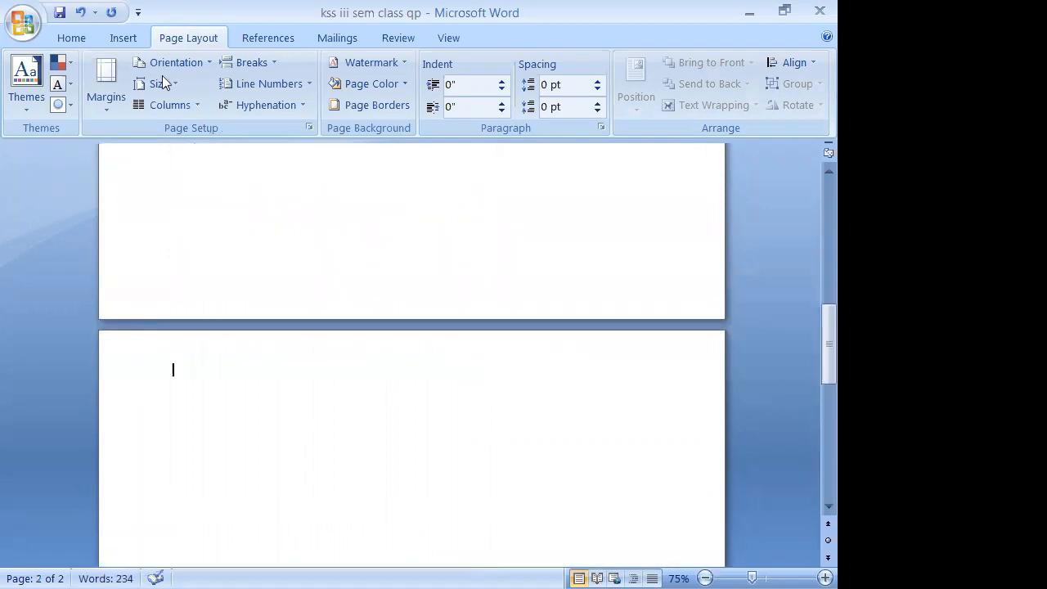
# - Insert a Picture Caption List SmartArt graphic on the new page and switch its layout to the plain five-block list
pyautogui.click(118, 38)
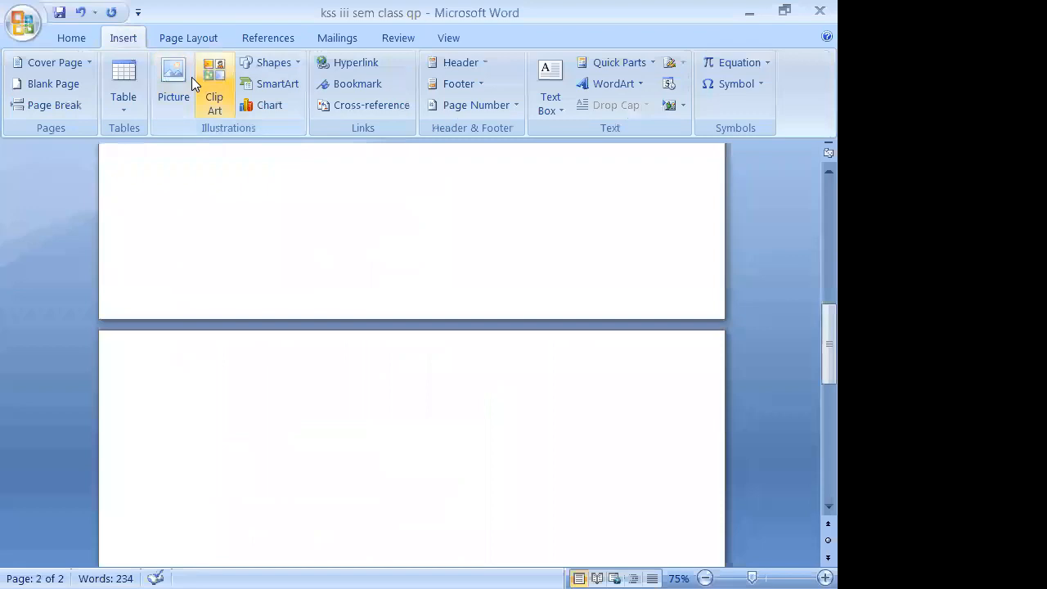
pyautogui.click(266, 83)
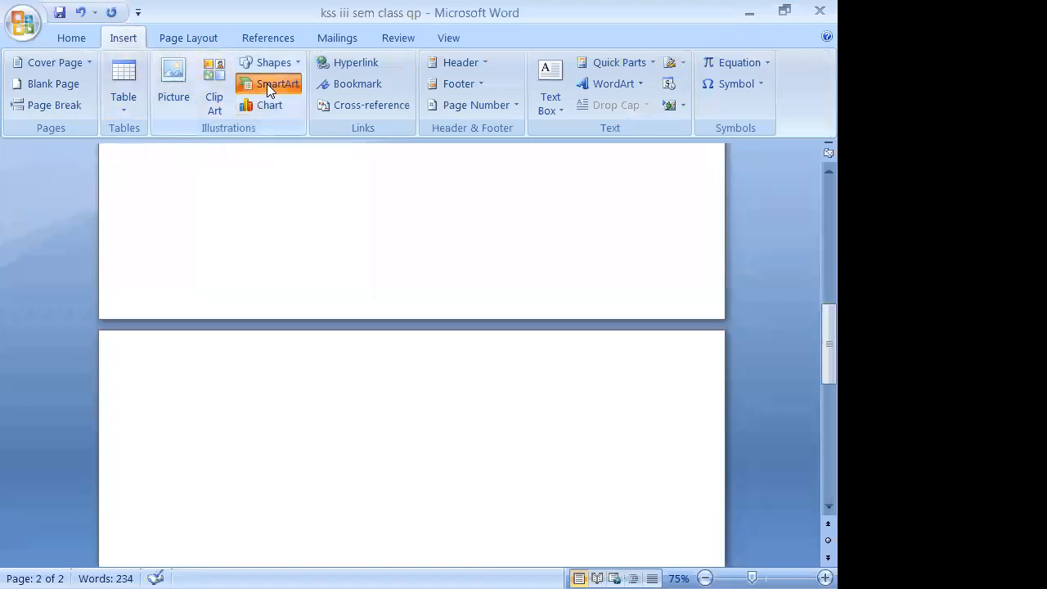
pyautogui.click(327, 187)
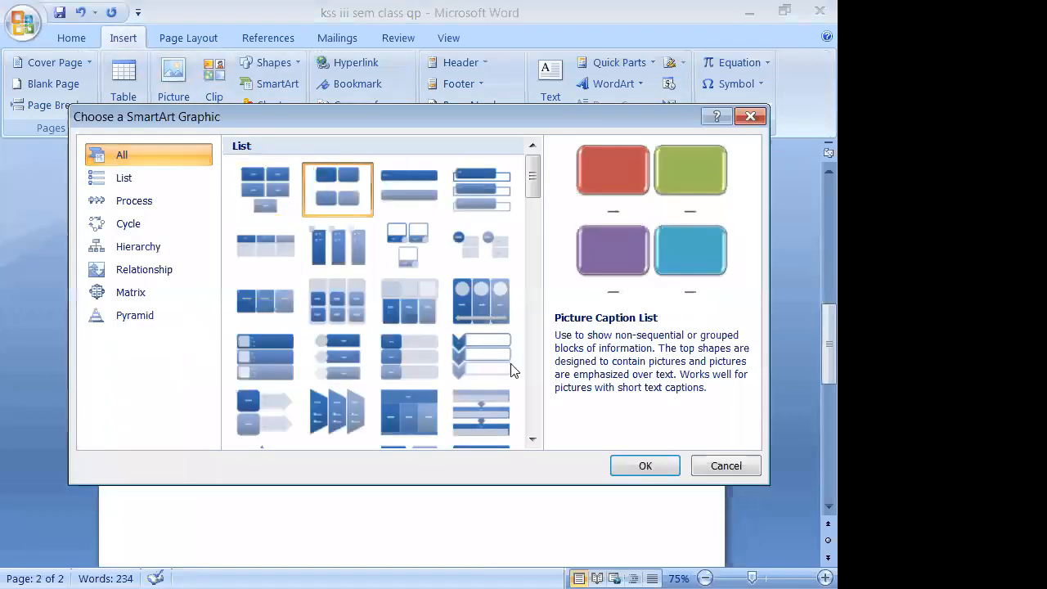
pyautogui.click(645, 466)
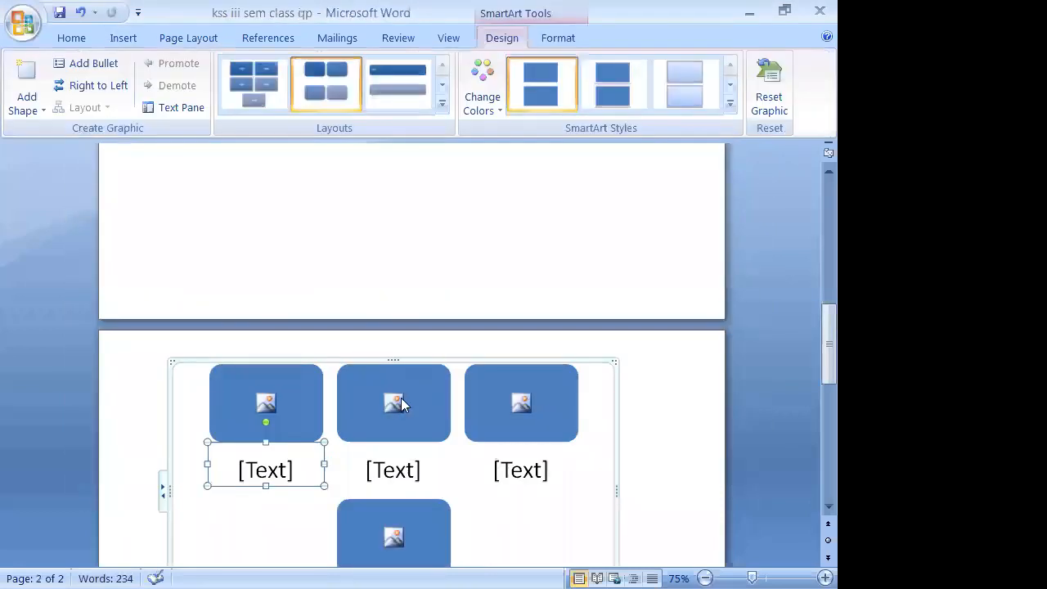
pyautogui.click(270, 79)
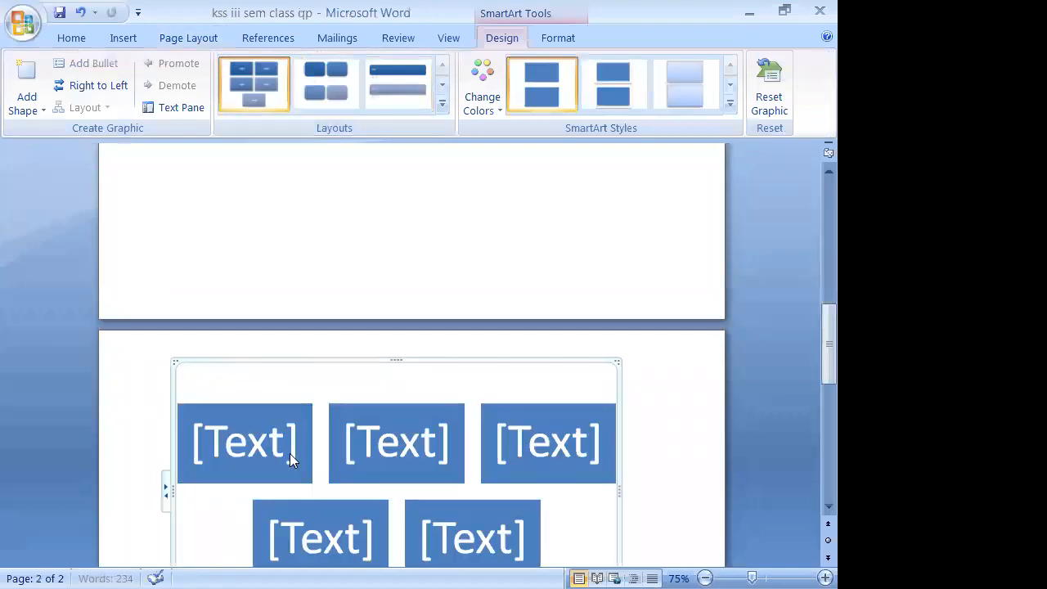
# - Label the first block of the SmartArt graphic HOME in capital letters
pyautogui.scroll(-1, 288, 442)
pyautogui.scroll(-1, 292, 387)
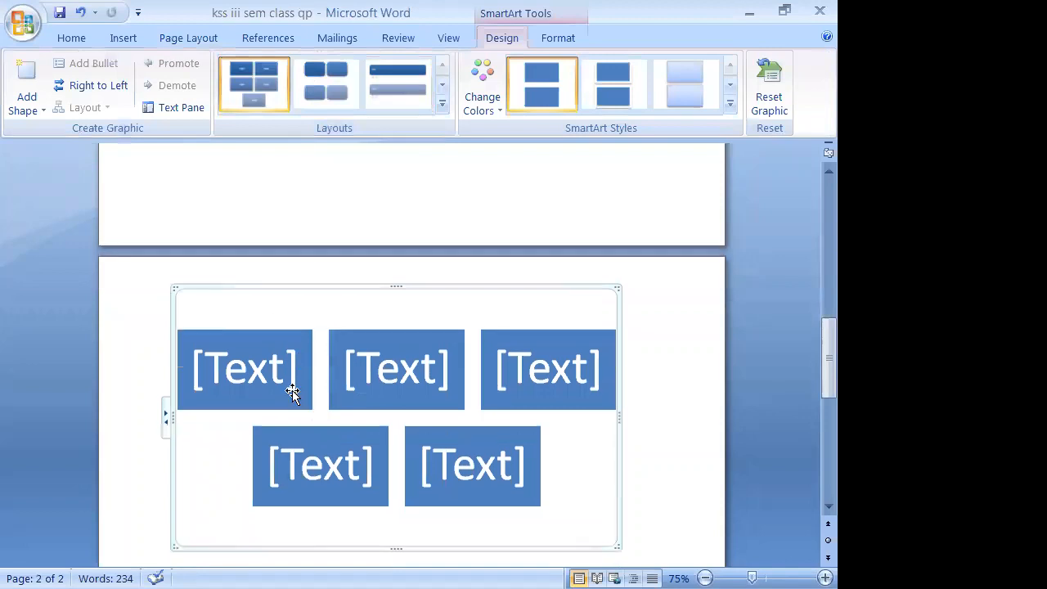
pyautogui.click(292, 394)
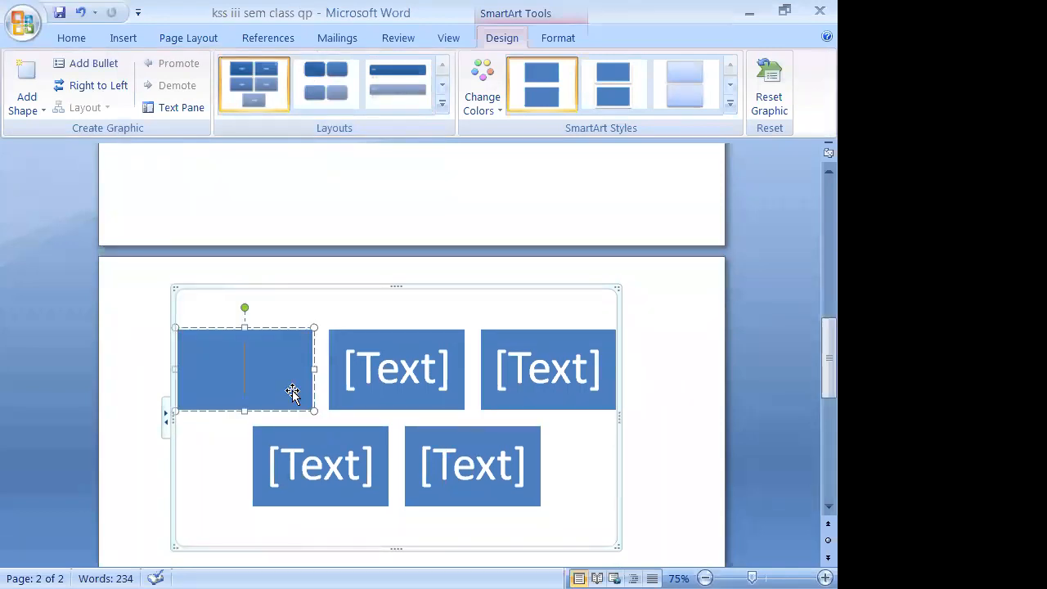
pyautogui.write('ho')
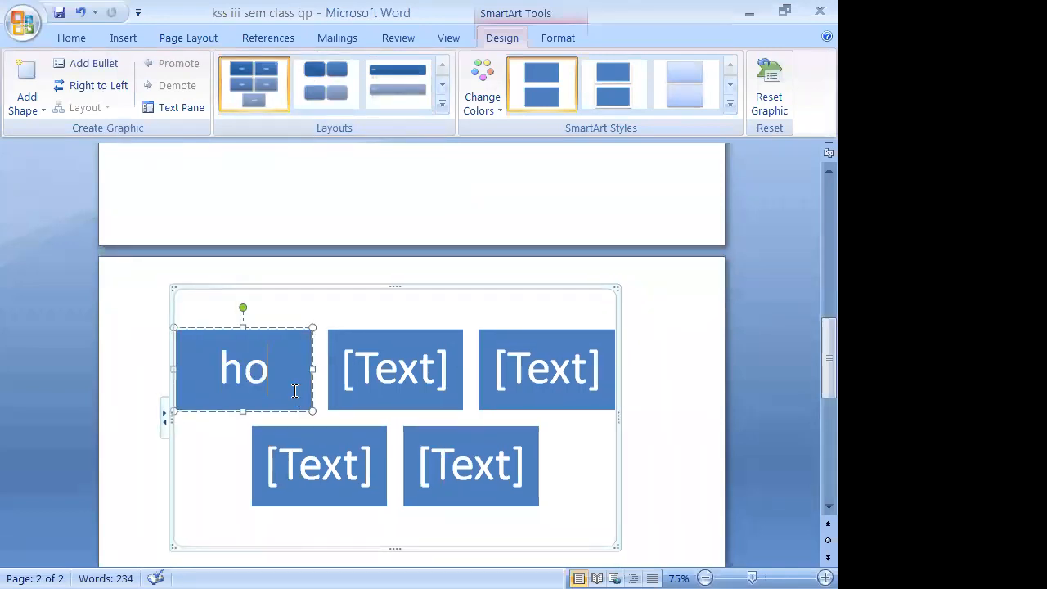
pyautogui.write('me')
pyautogui.press('BackSpace')
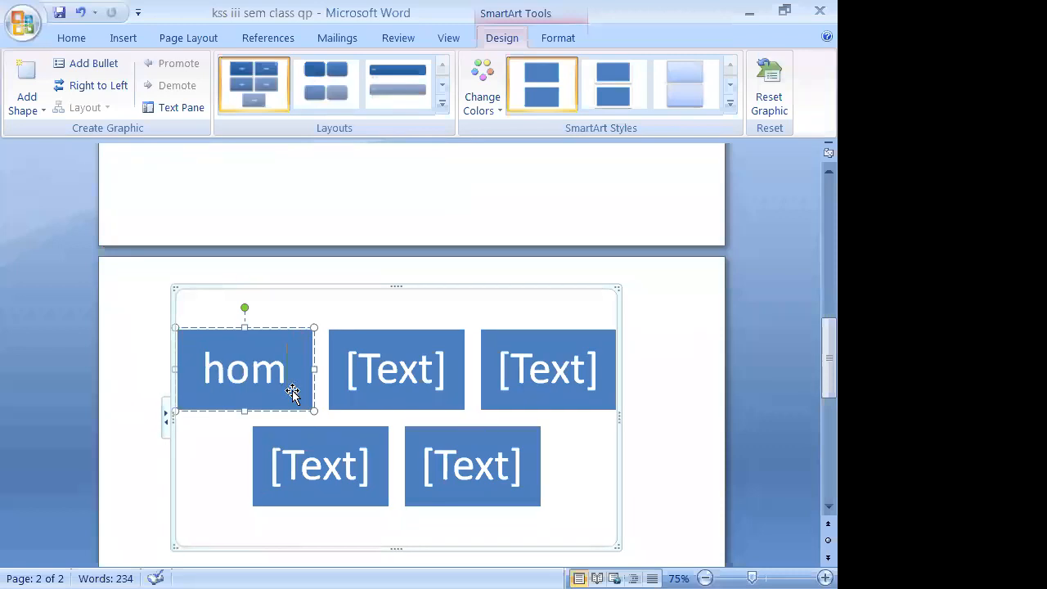
pyautogui.press('BackSpace')
pyautogui.press('BackSpace')
pyautogui.press('BackSpace')
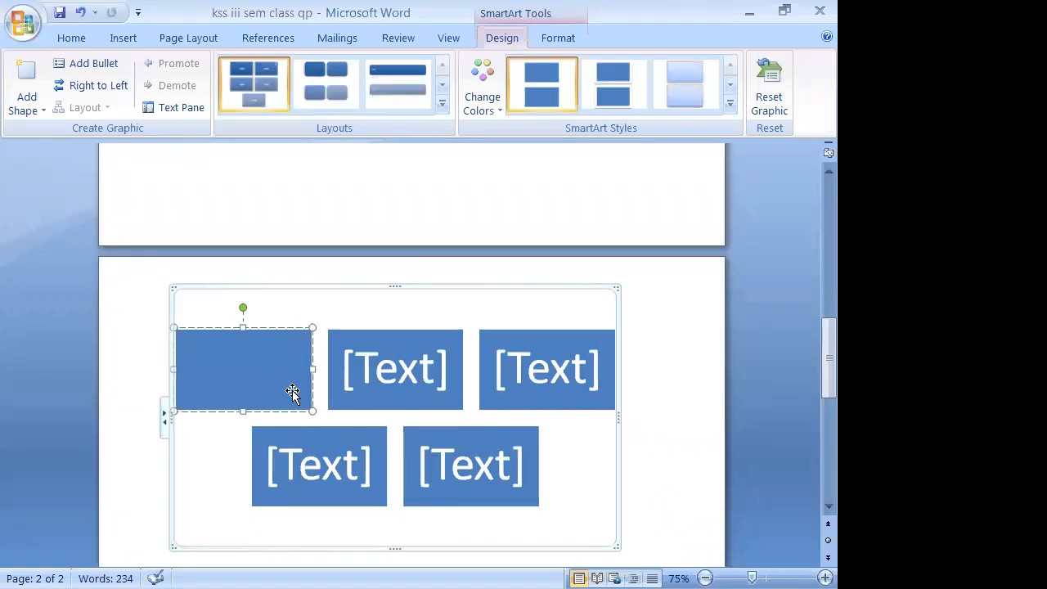
pyautogui.write('HOME')
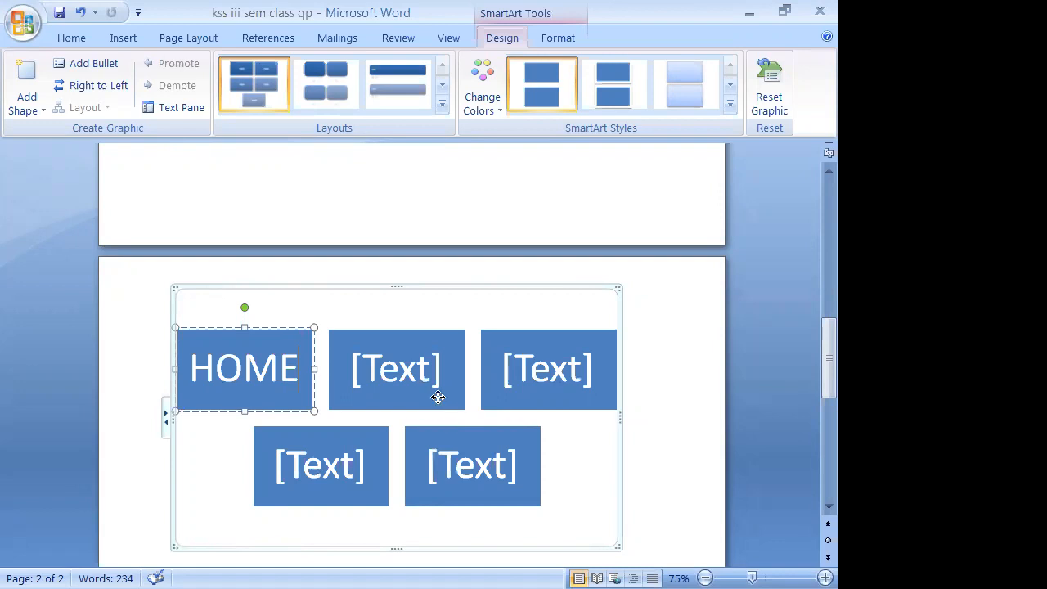
# - Label the second block INSERT and the third block PAGELAYOUT
pyautogui.click(438, 398)
pyautogui.click(439, 398)
pyautogui.write('I')
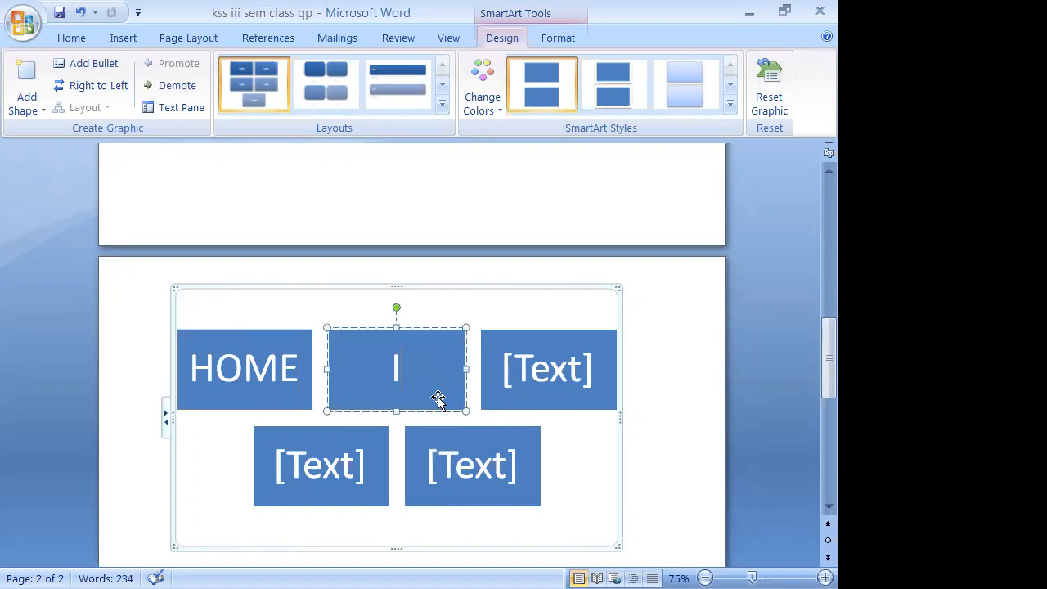
pyautogui.write('NSERT')
pyautogui.click(562, 369)
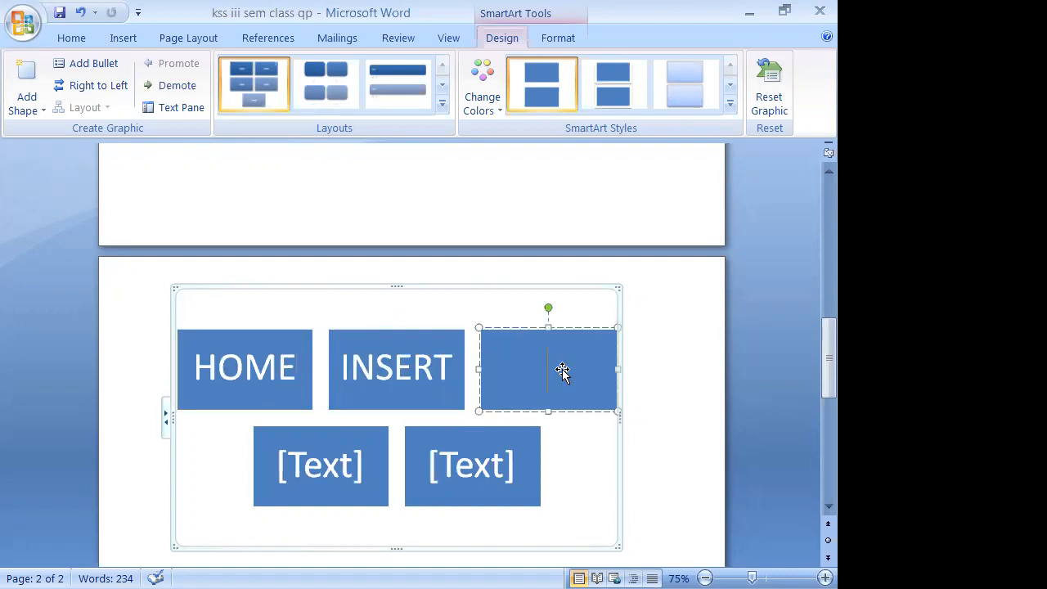
pyautogui.write('PAGELAYOUT')
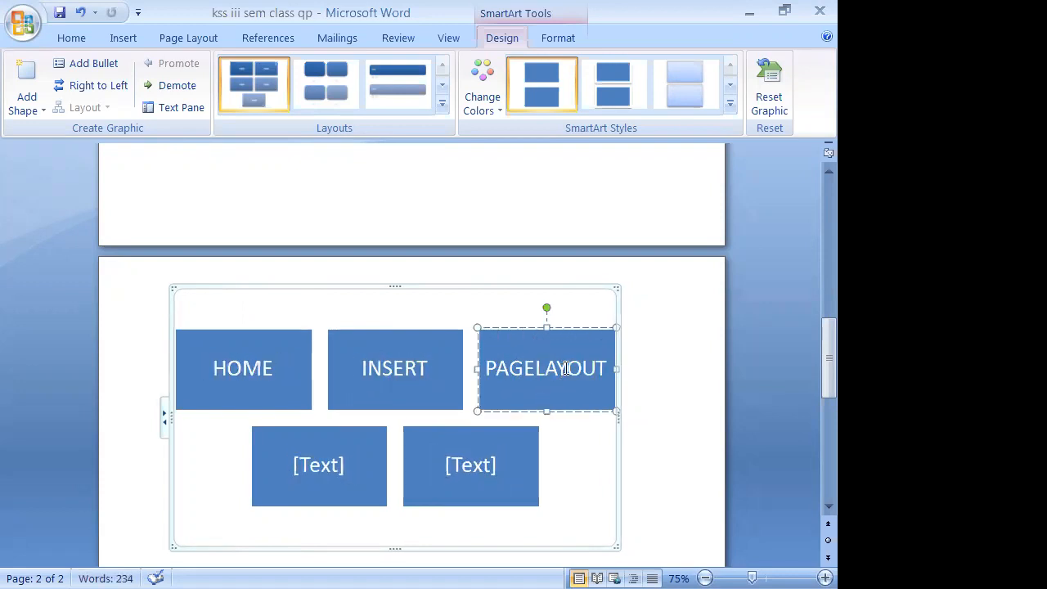
# - Label the two blocks in the second row REFERENCES and MAILINGS
pyautogui.click(333, 473)
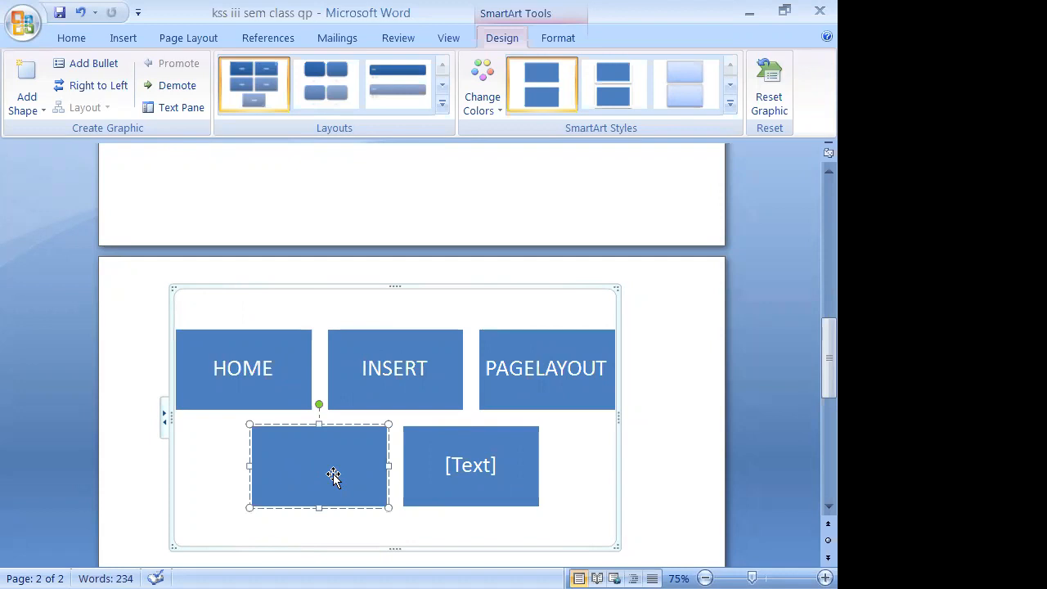
pyautogui.write('REFERENCES')
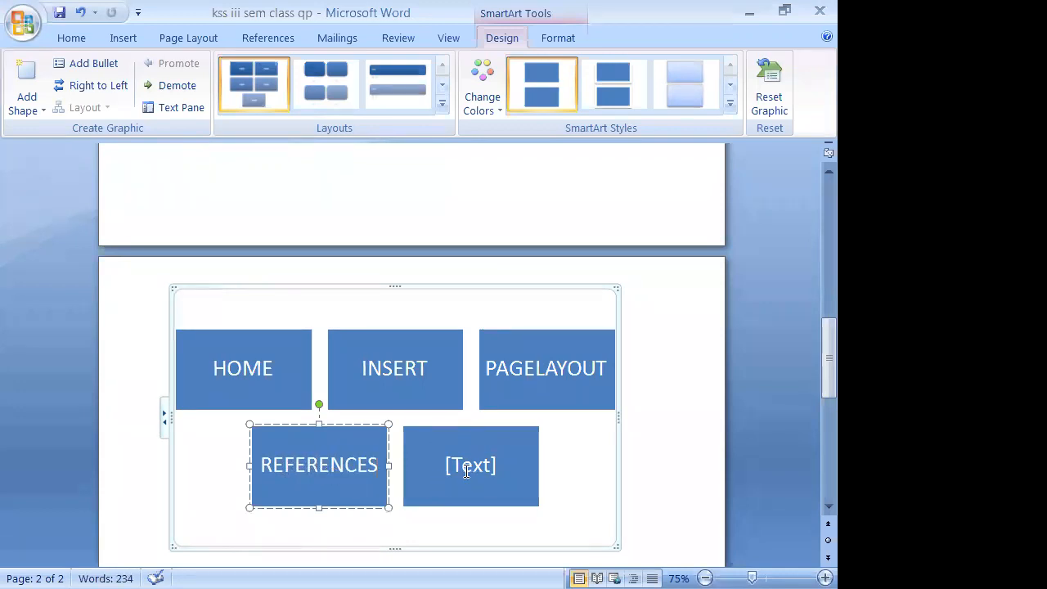
pyautogui.click(466, 470)
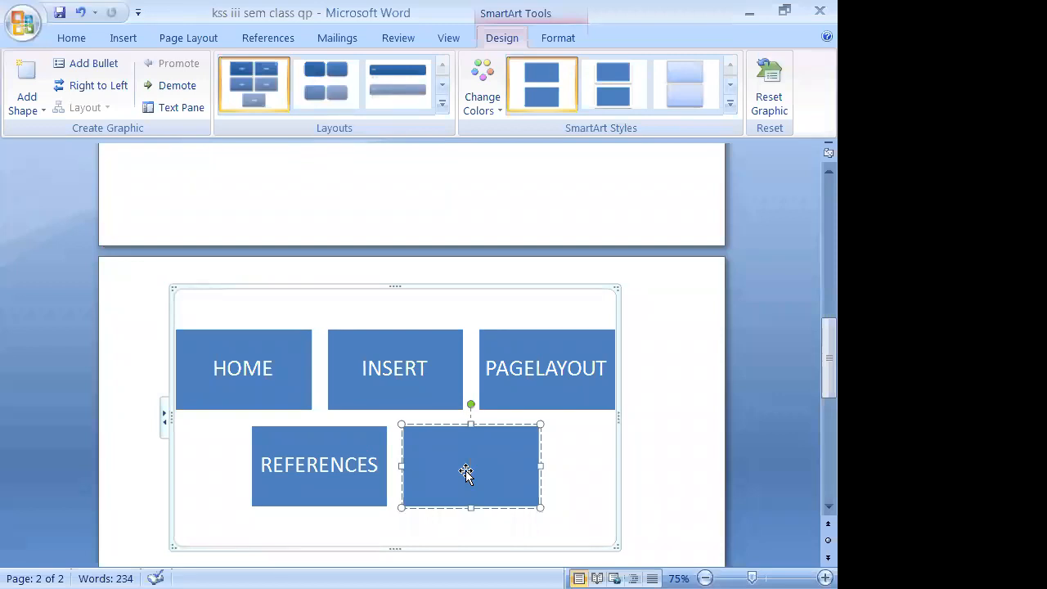
pyautogui.write('MAILINGS')
pyautogui.click(564, 475)
# - Add a block labelled REVIEW after the MAILINGS block, followed by another empty block
pyautogui.click(510, 486)
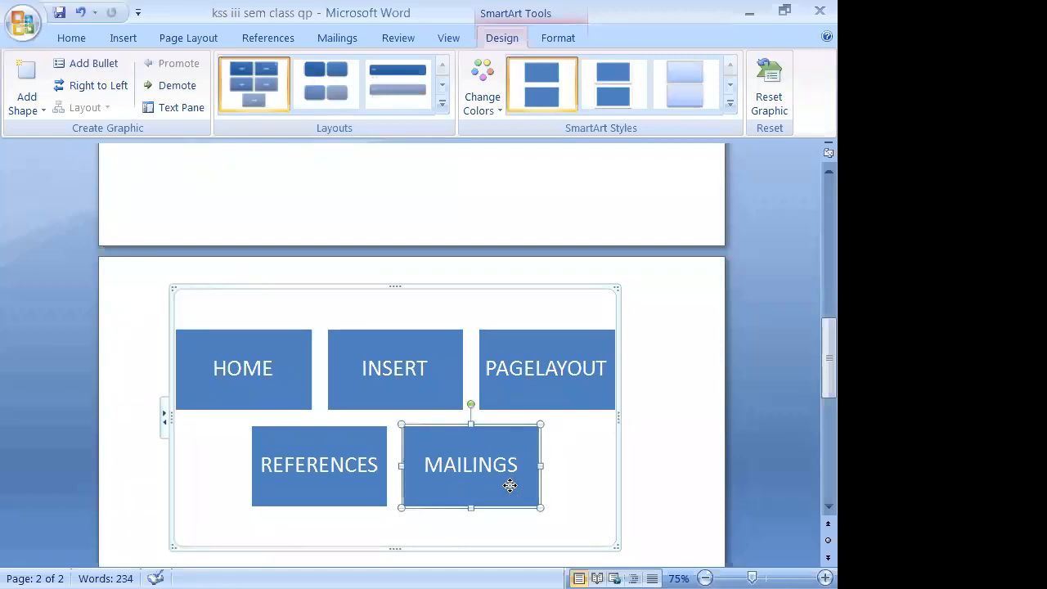
pyautogui.rightClick(510, 486)
pyautogui.moveTo(632, 428)
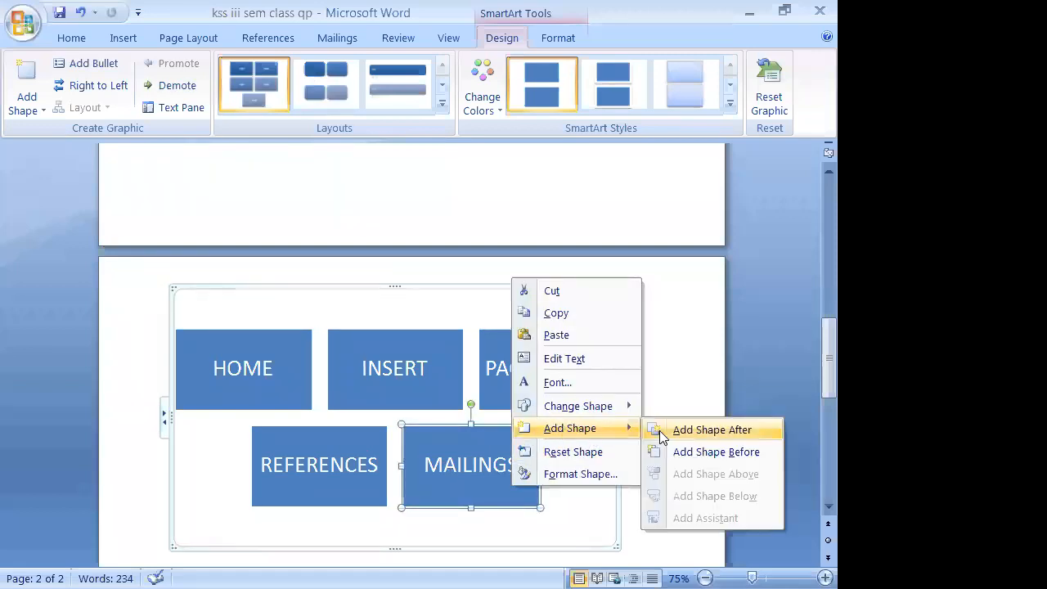
pyautogui.click(705, 432)
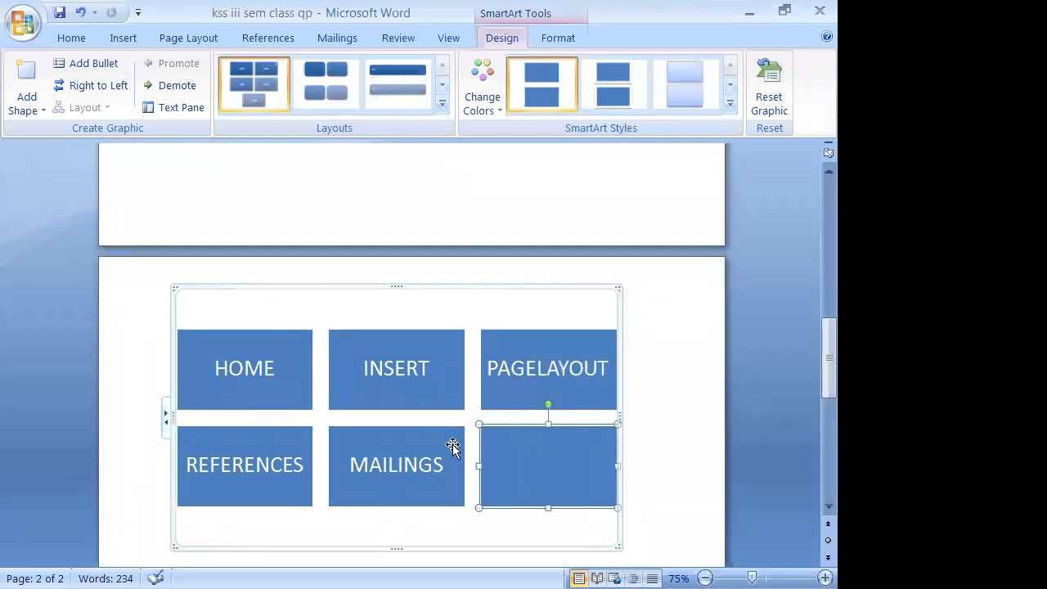
pyautogui.write('REVI')
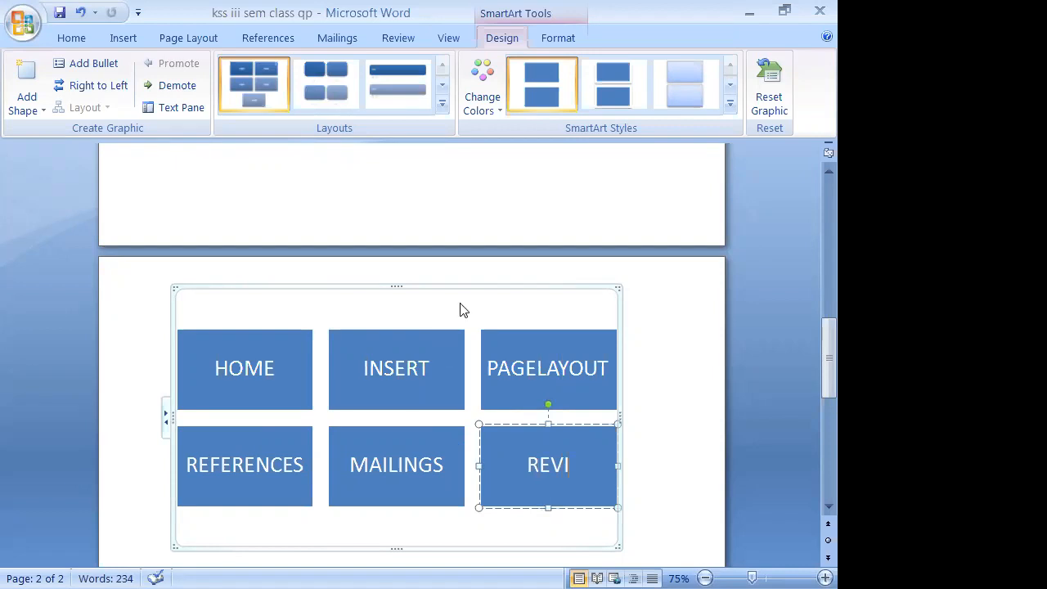
pyautogui.write('EW')
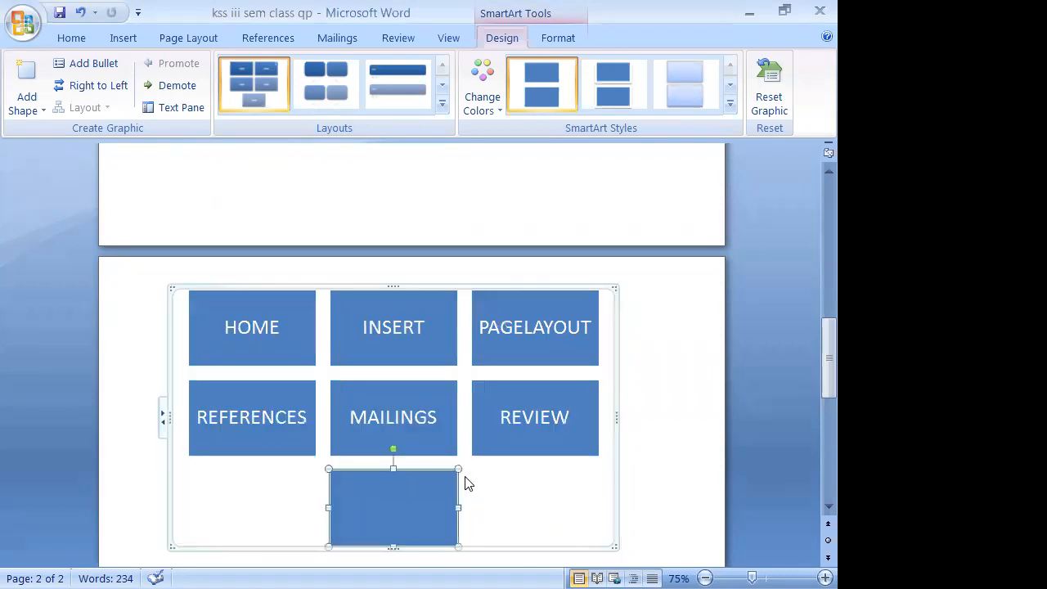
# - Label the empty last block VIEW and deselect the SmartArt graphic
pyautogui.write('VIEW')
pyautogui.click(526, 488)
pyautogui.scroll(-1, 425, 368)
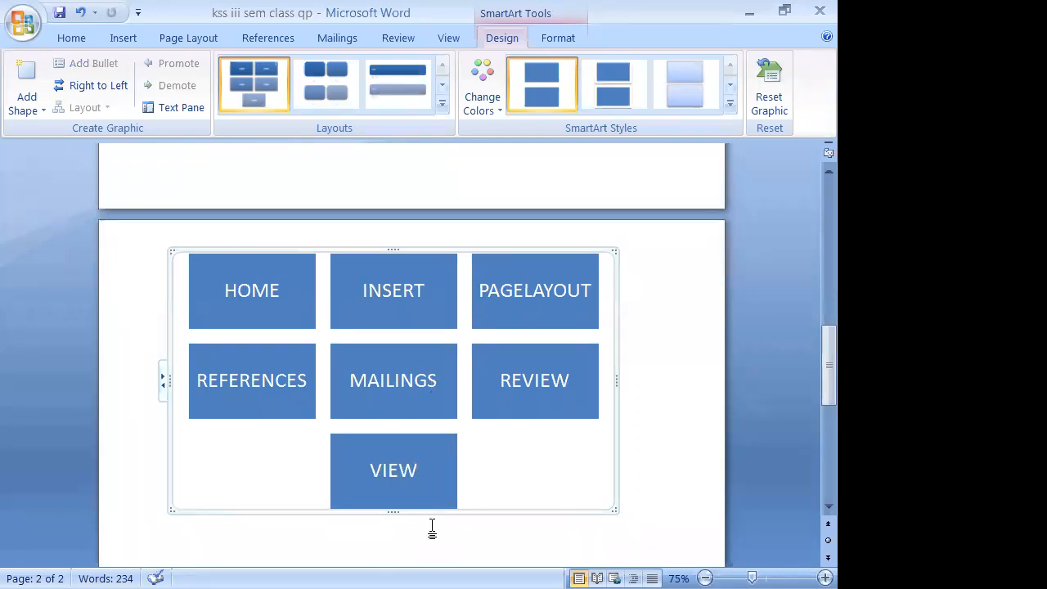
pyautogui.click(413, 448)
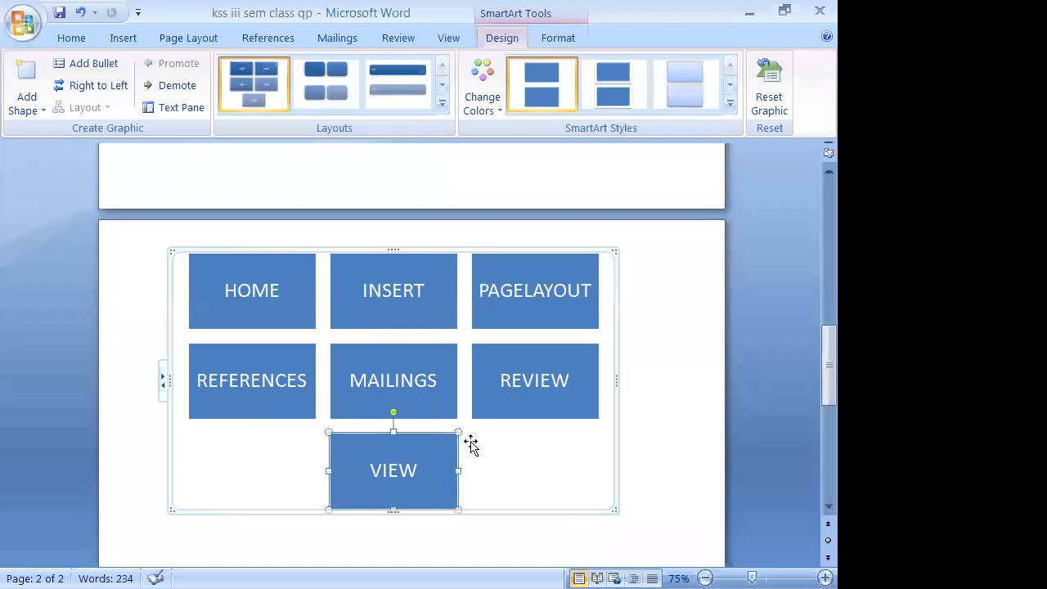
pyautogui.click(484, 467)
pyautogui.click(664, 432)
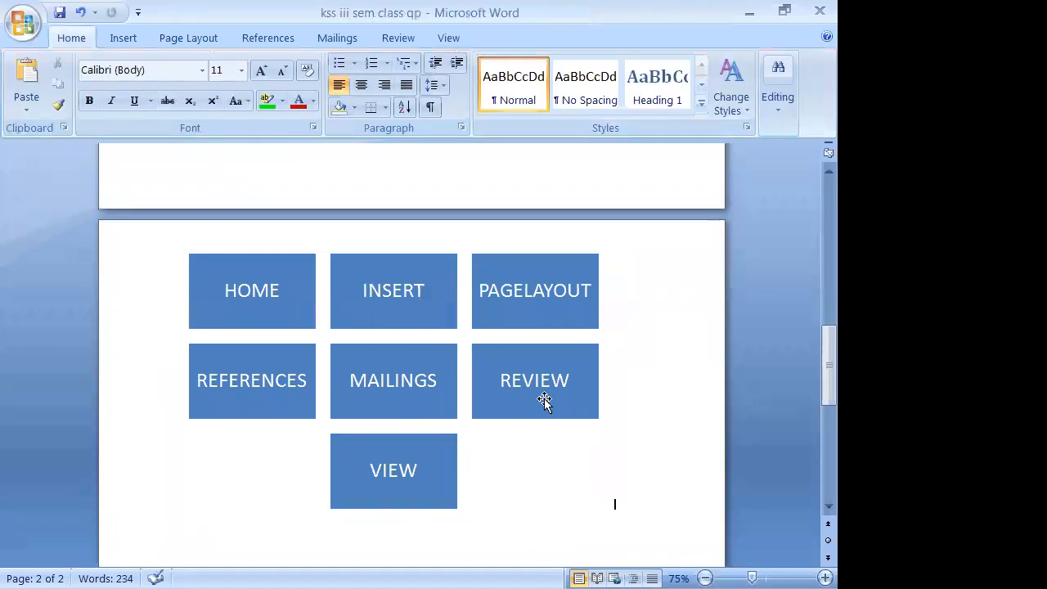
# - Draw a rounded rectangle about 2.9 inches wide and 0.34 inches high above the SmartArt blocks
pyautogui.click(127, 38)
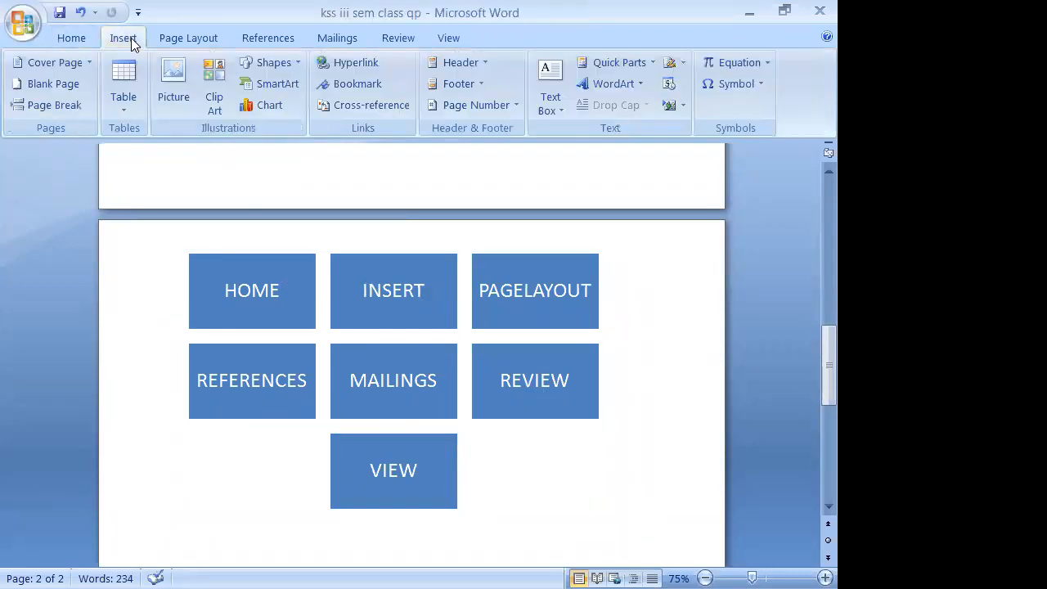
pyautogui.click(263, 63)
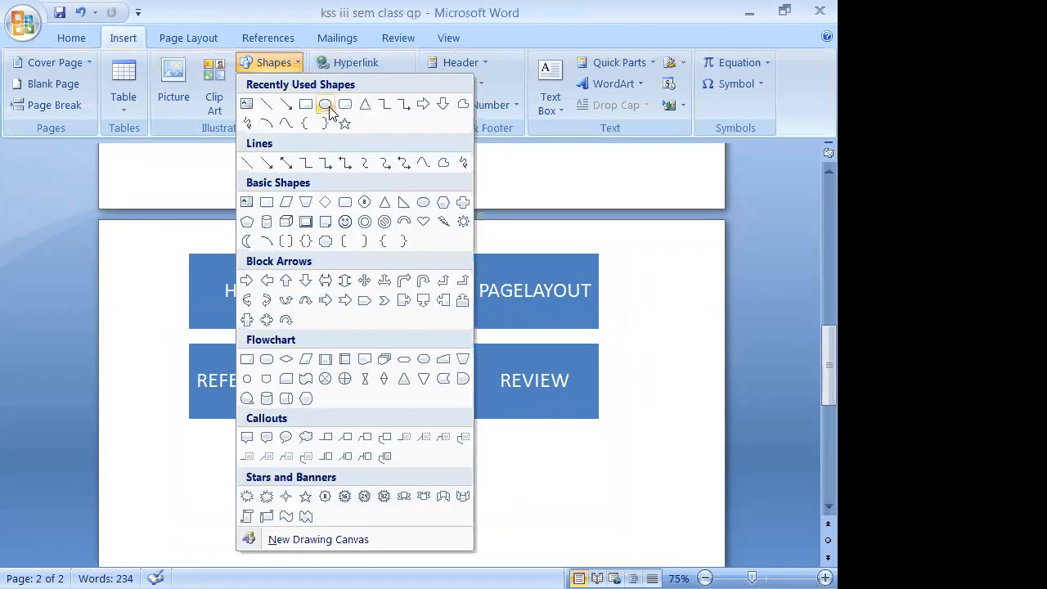
pyautogui.click(344, 105)
pyautogui.moveTo(294, 227); pyautogui.dragTo(507, 251)
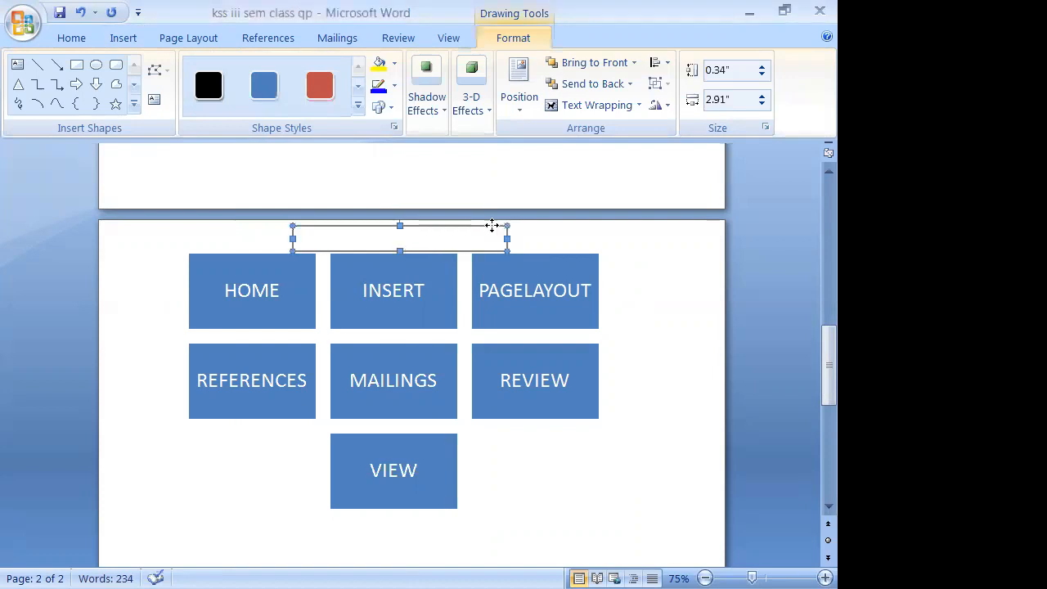
# - Add the text "MS WORD 2007 TABS" inside the rounded rectangle and select the shape
pyautogui.rightClick(494, 227)
pyautogui.click(552, 309)
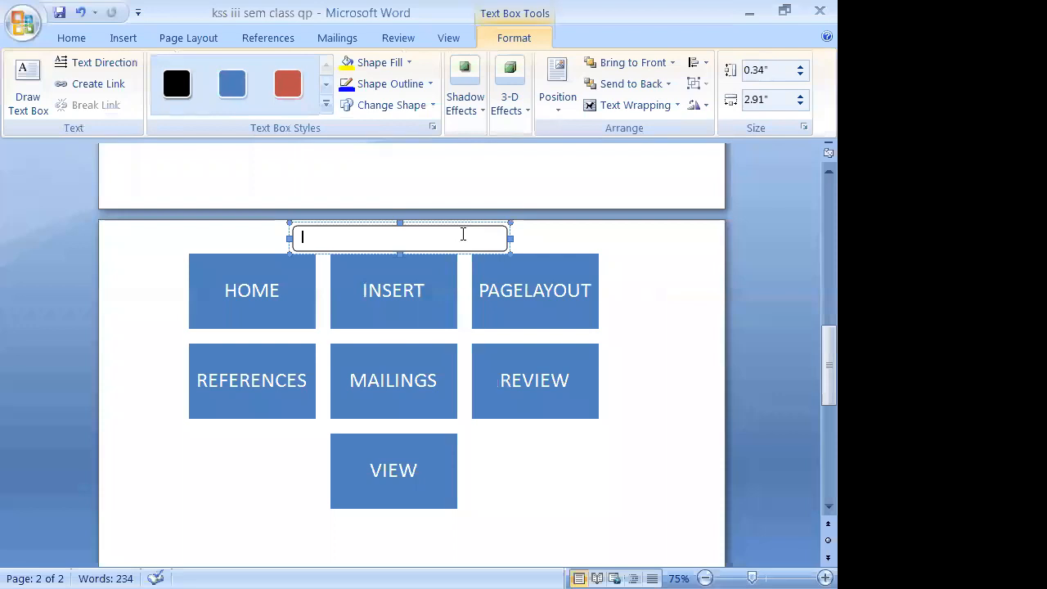
pyautogui.write('MS WORD 2')
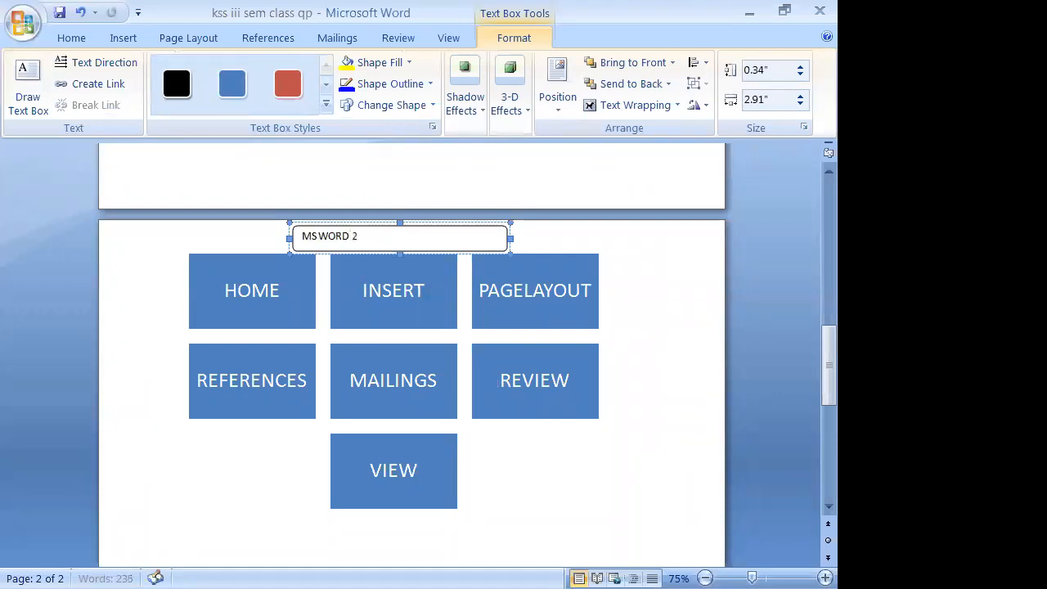
pyautogui.write('007')
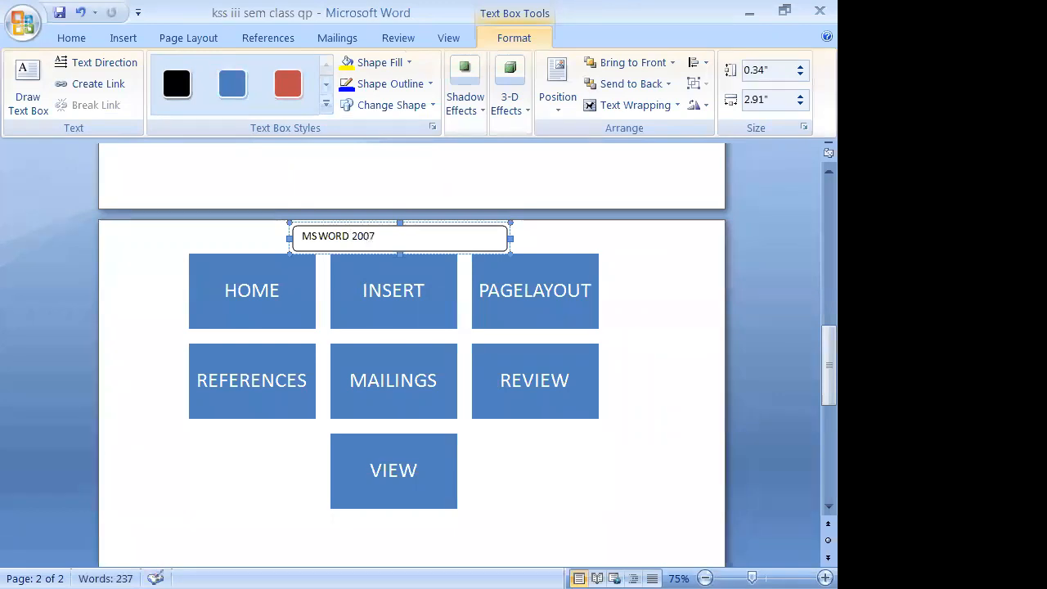
pyautogui.write(' TABS')
pyautogui.click(409, 270)
pyautogui.click(411, 227)
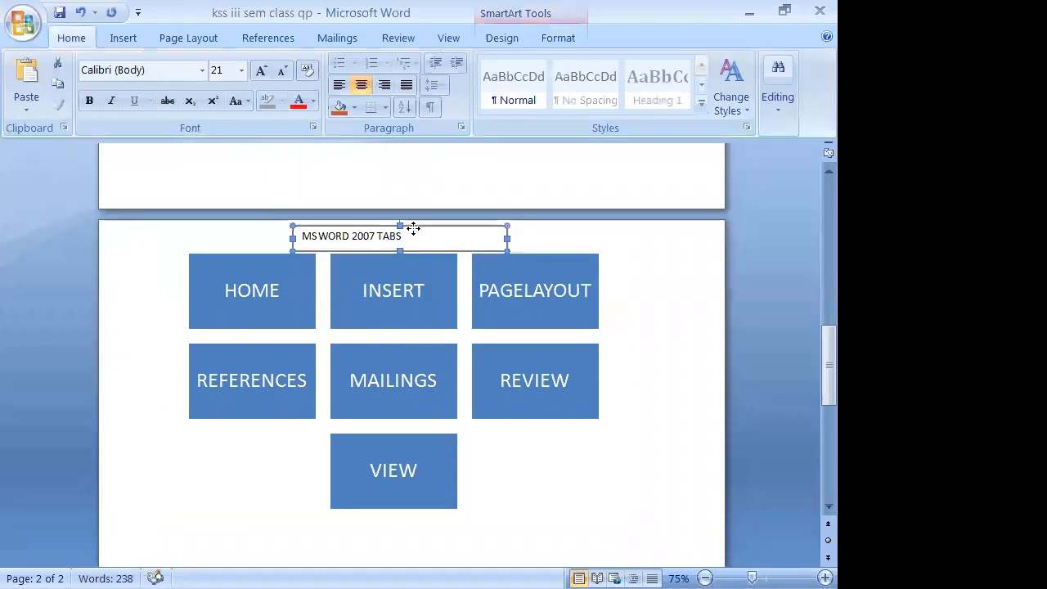
# - Shift the text "MS WORD 2007 TABS" toward the middle of the rounded rectangle and place the shape above the SmartArt blocks
pyautogui.moveTo(410, 290); pyautogui.dragTo(402, 335)
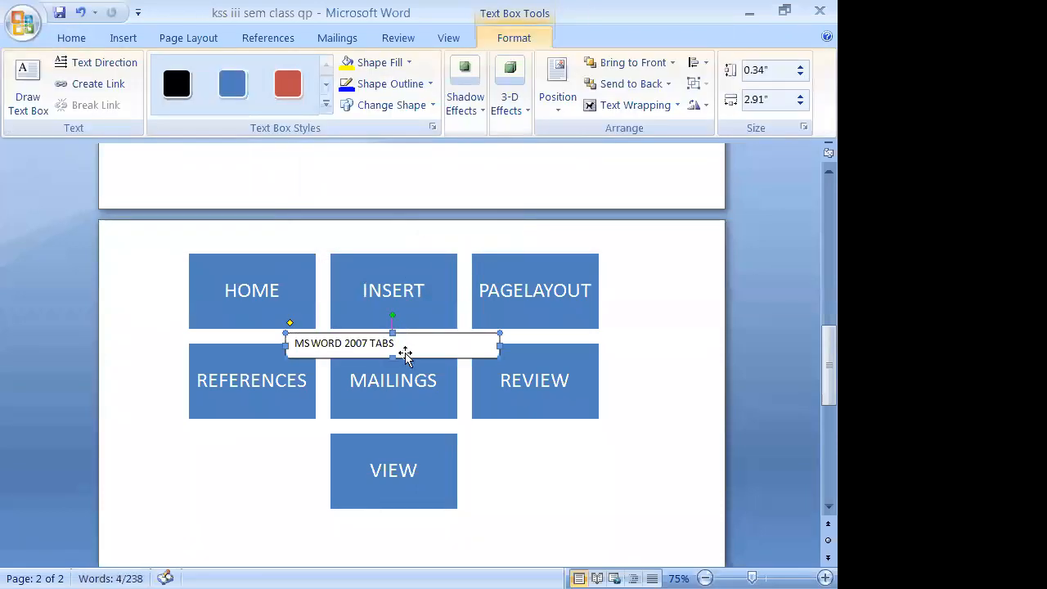
pyautogui.click(297, 344)
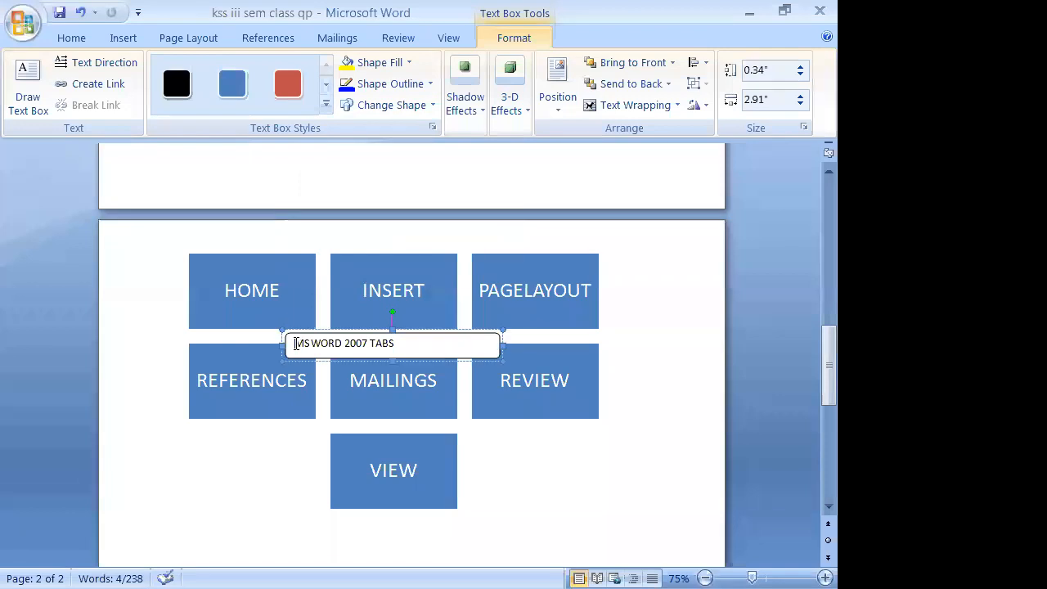
pyautogui.click(582, 450)
pyautogui.click(462, 342)
pyautogui.click(420, 456)
pyautogui.moveTo(420, 455); pyautogui.dragTo(450, 235)
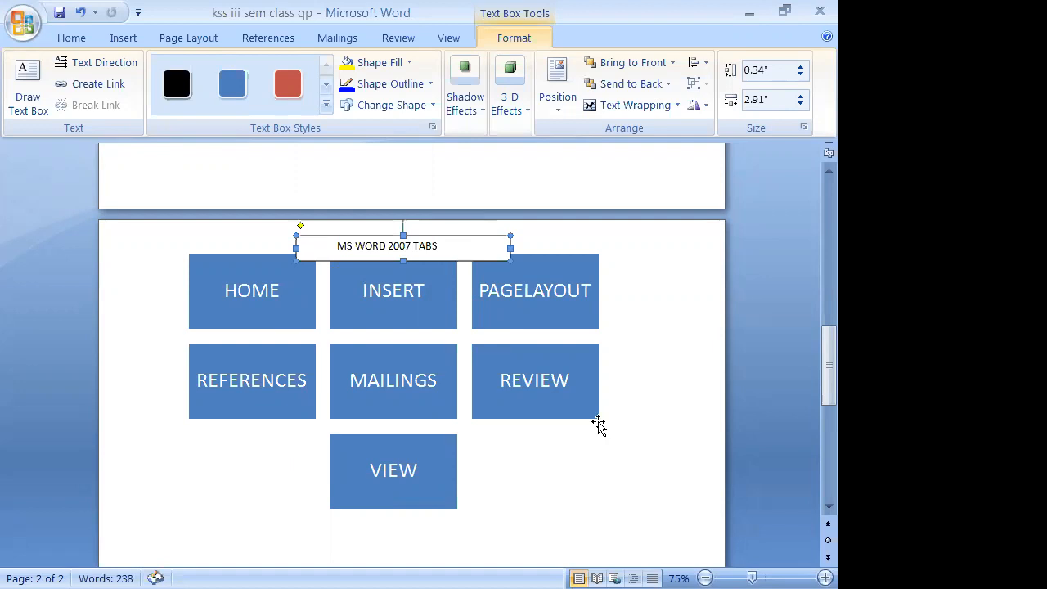
# - Insert an empty line above the SmartArt graphic and move the title shape to just above the first row of blocks
pyautogui.click(533, 374)
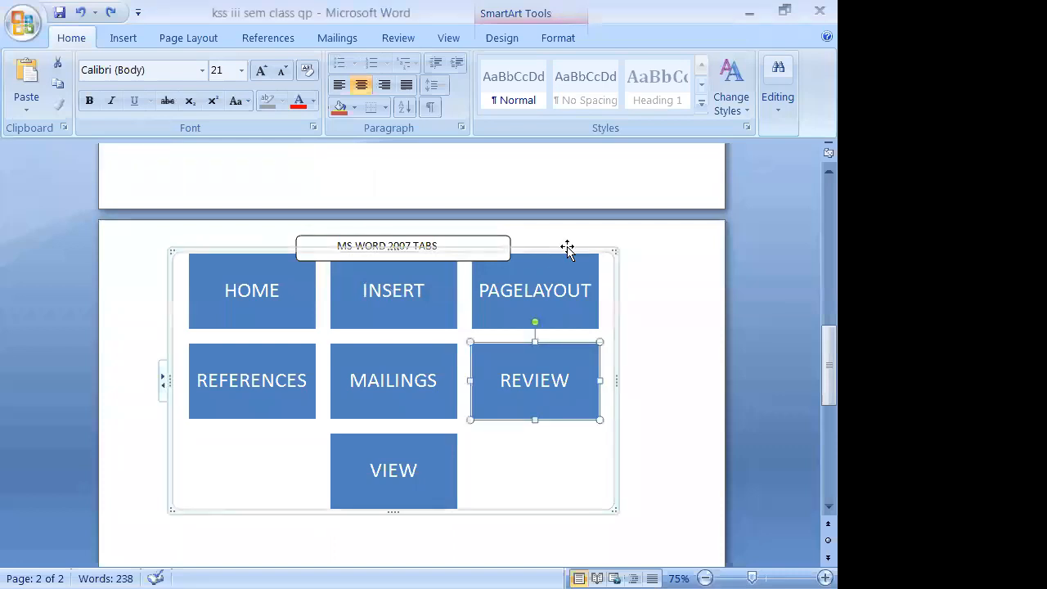
pyautogui.moveTo(567, 248); pyautogui.dragTo(540, 366)
pyautogui.click(525, 234)
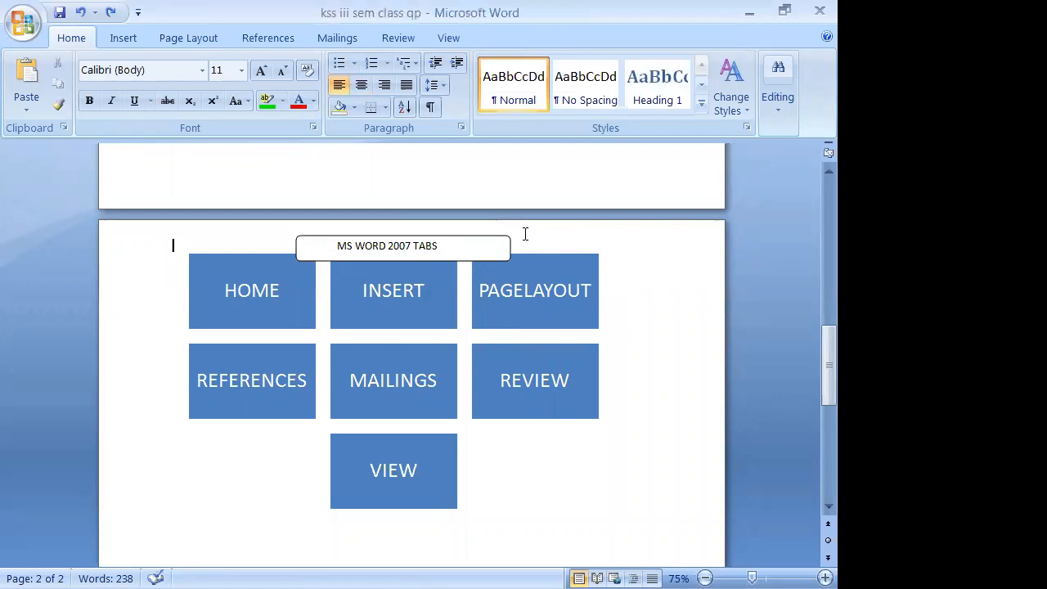
pyautogui.press('Return')
pyautogui.click(475, 298)
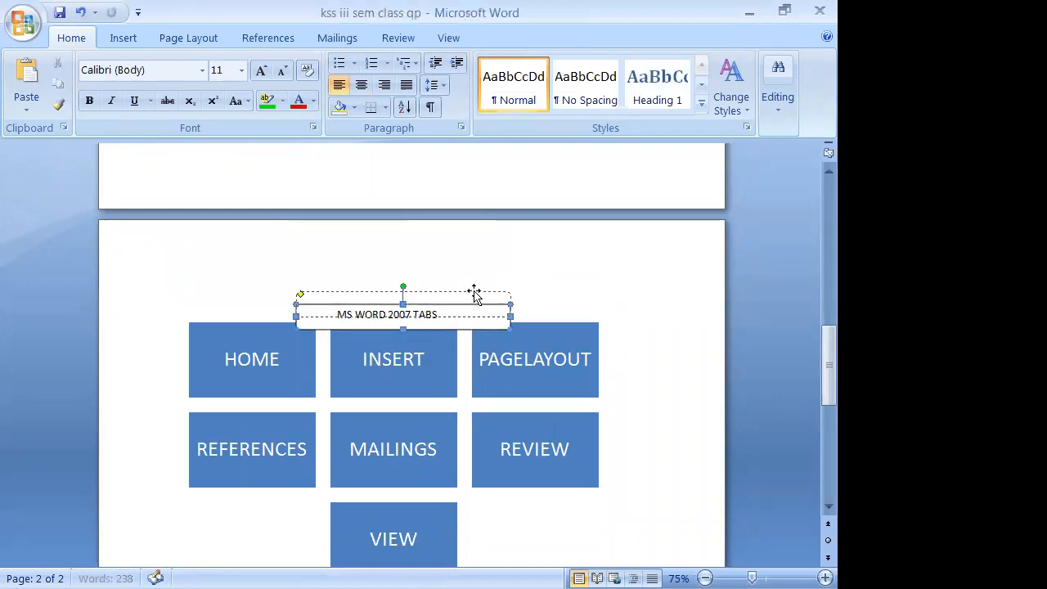
pyautogui.moveTo(463, 310); pyautogui.dragTo(463, 309)
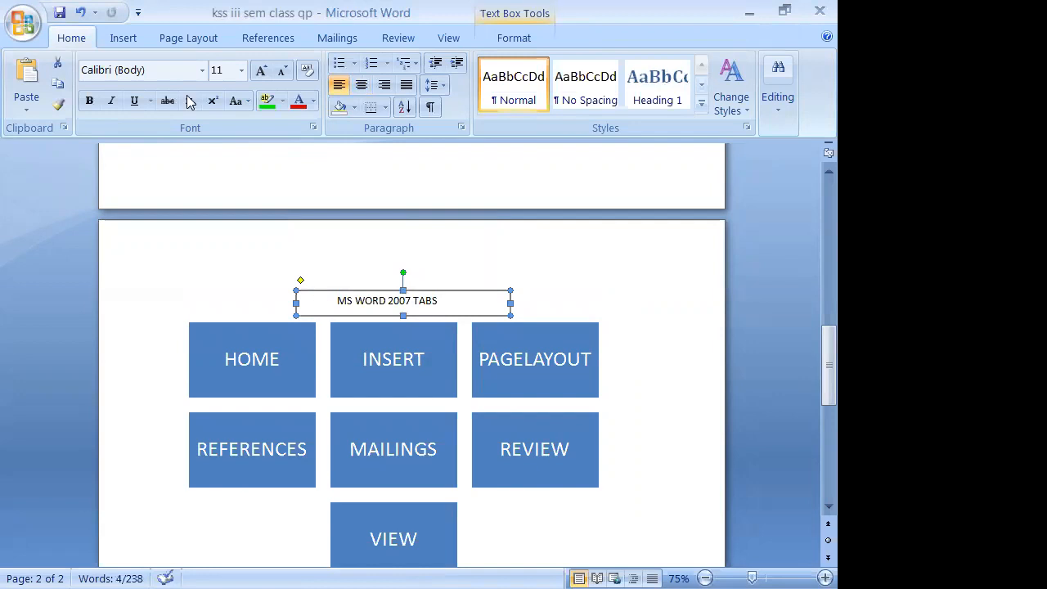
# - Try the top left, top center and top right positions with text wrapping for the title shape
pyautogui.click(187, 38)
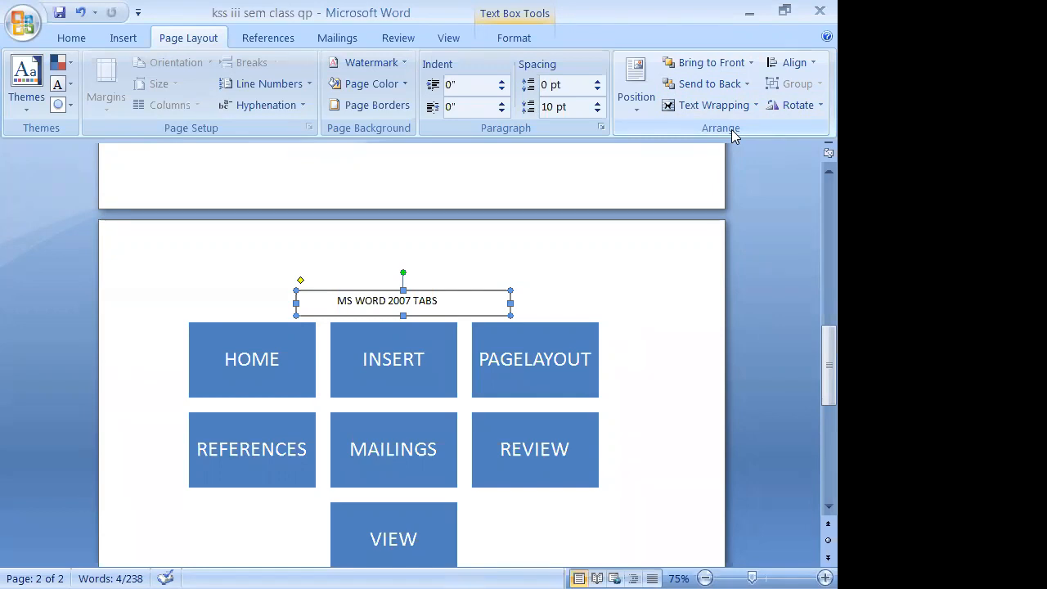
pyautogui.click(641, 117)
pyautogui.click(654, 245)
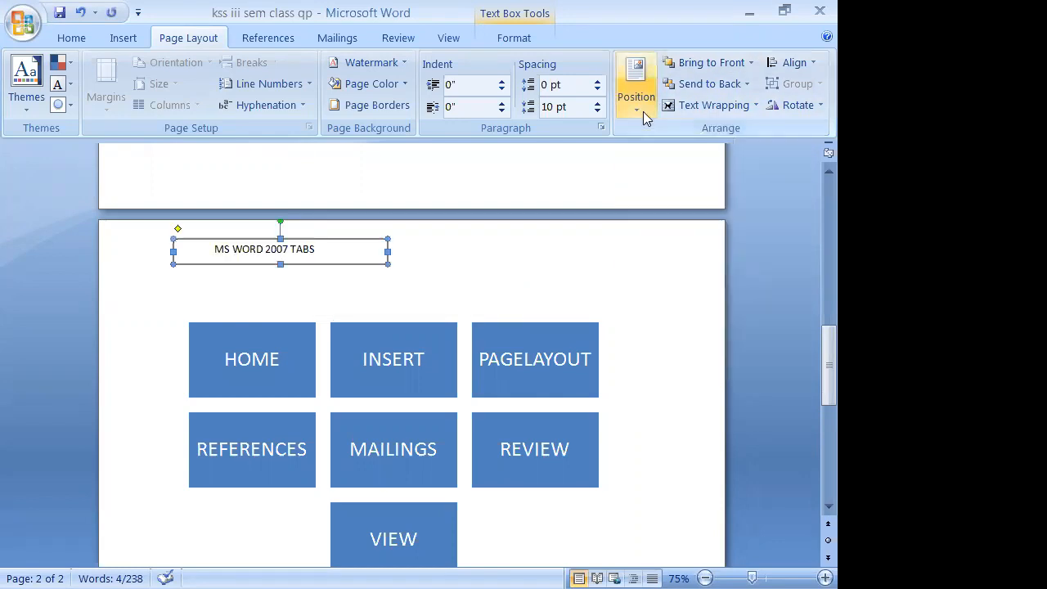
pyautogui.click(643, 111)
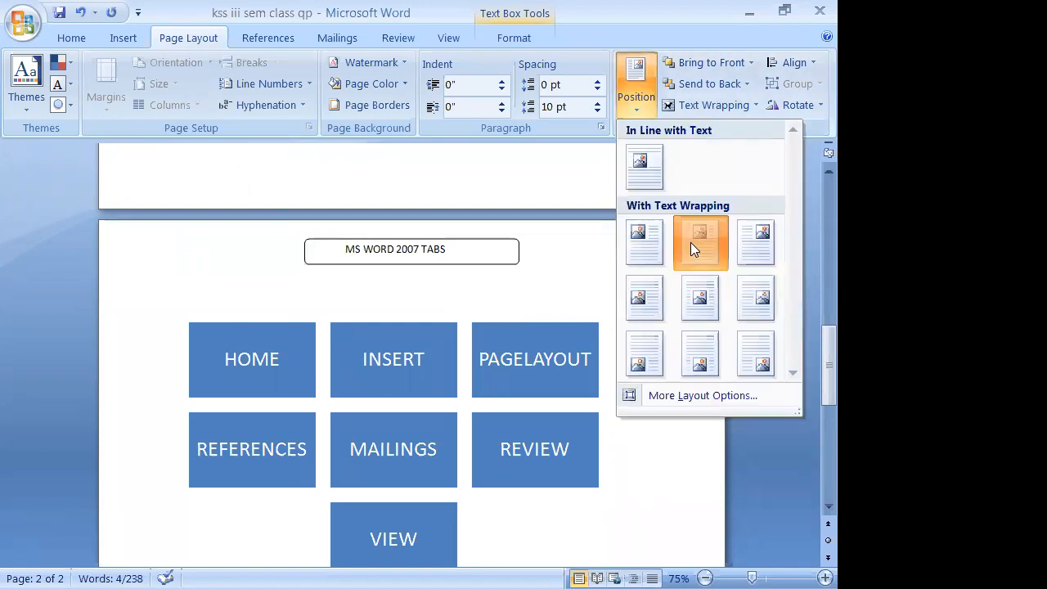
pyautogui.click(647, 106)
pyautogui.click(648, 106)
pyautogui.click(746, 244)
# - Try the middle left and middle center positions with text wrapping for the title shape
pyautogui.click(635, 106)
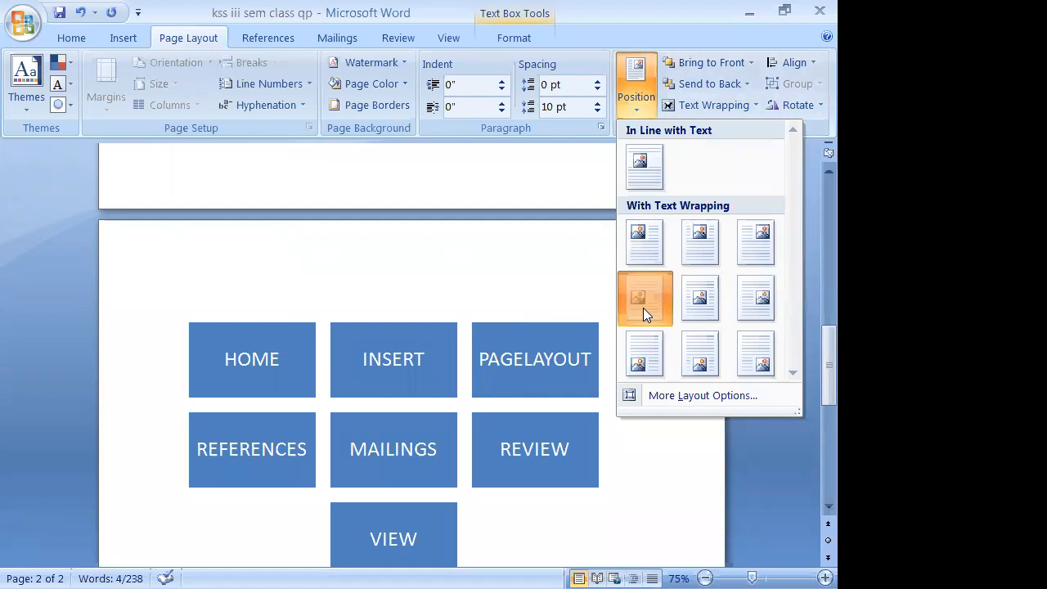
pyautogui.click(643, 308)
pyautogui.scroll(-3, 645, 298)
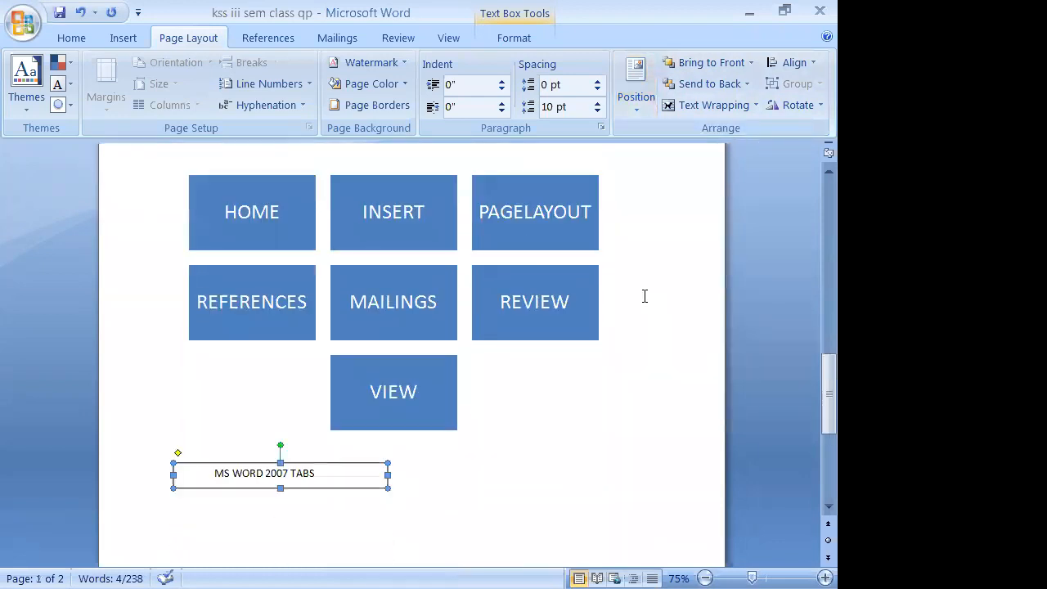
pyautogui.scroll(6, 644, 297)
pyautogui.click(638, 109)
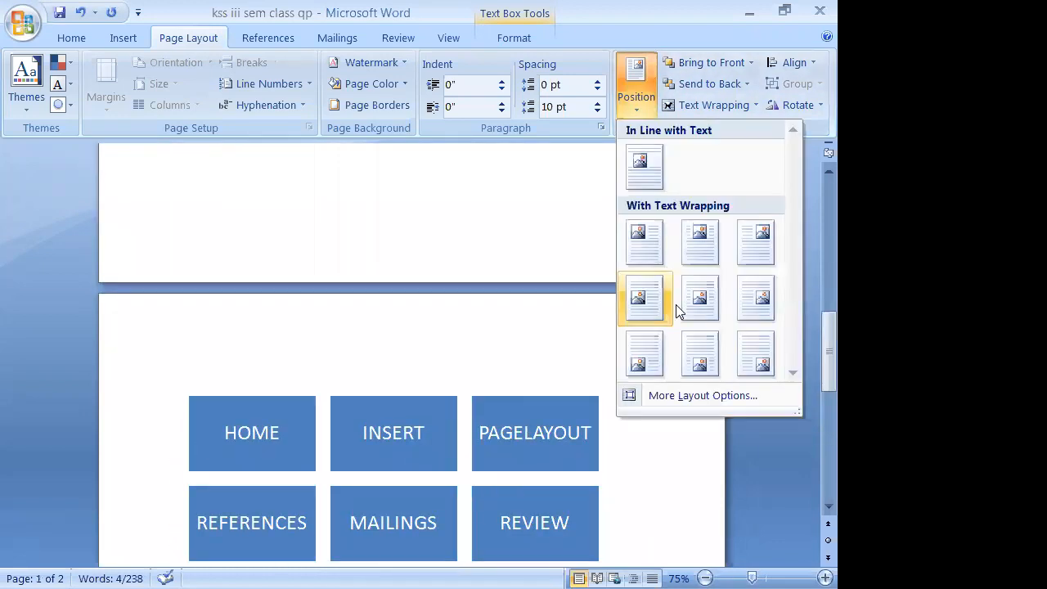
pyautogui.click(702, 298)
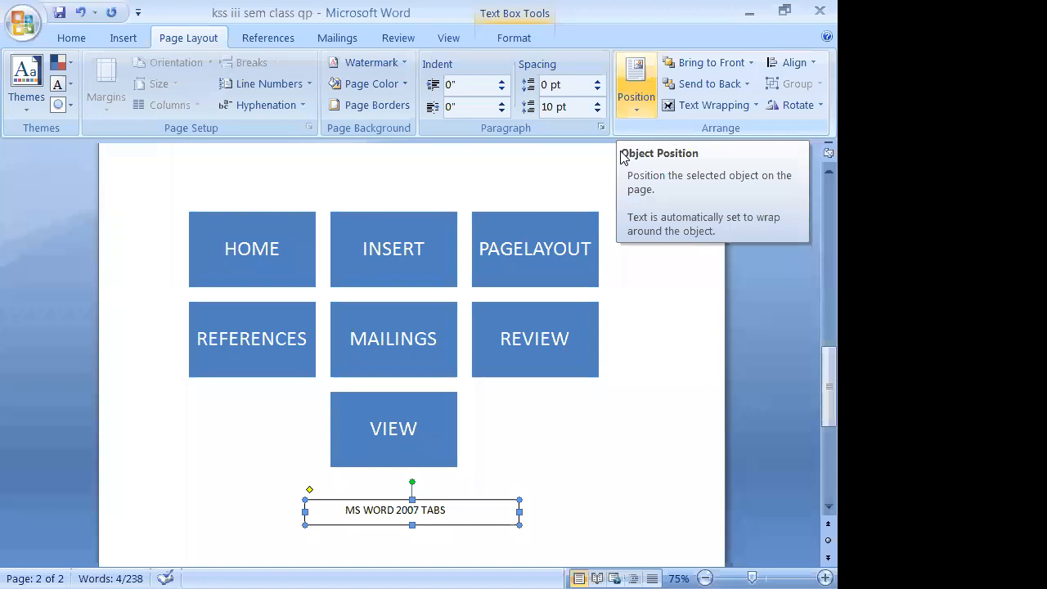
# - Try the middle center and top left positions with text wrapping for the SmartArt graphic
pyautogui.click(575, 258)
pyautogui.click(652, 108)
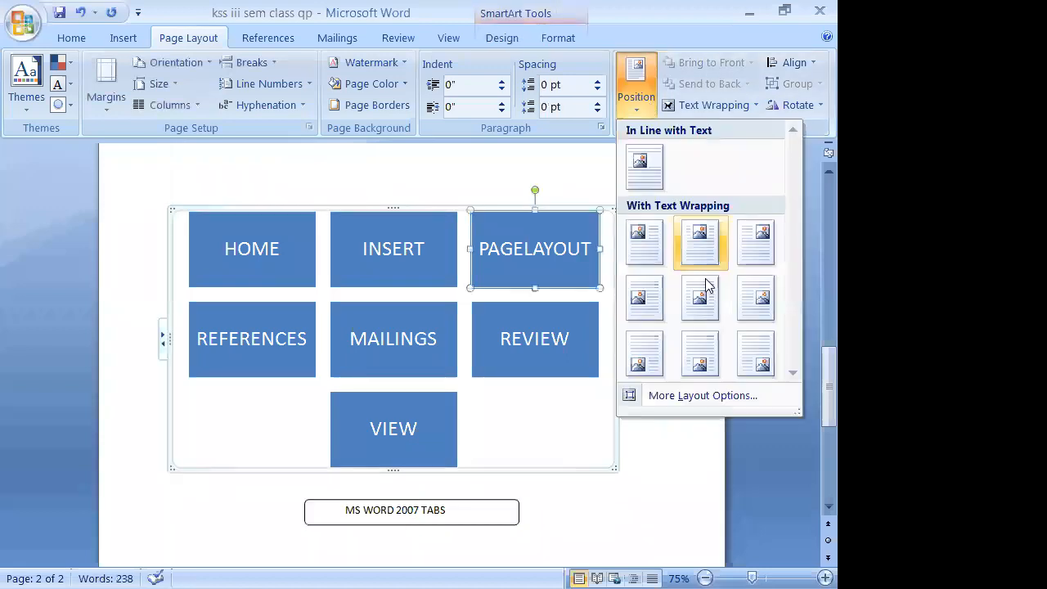
pyautogui.click(707, 284)
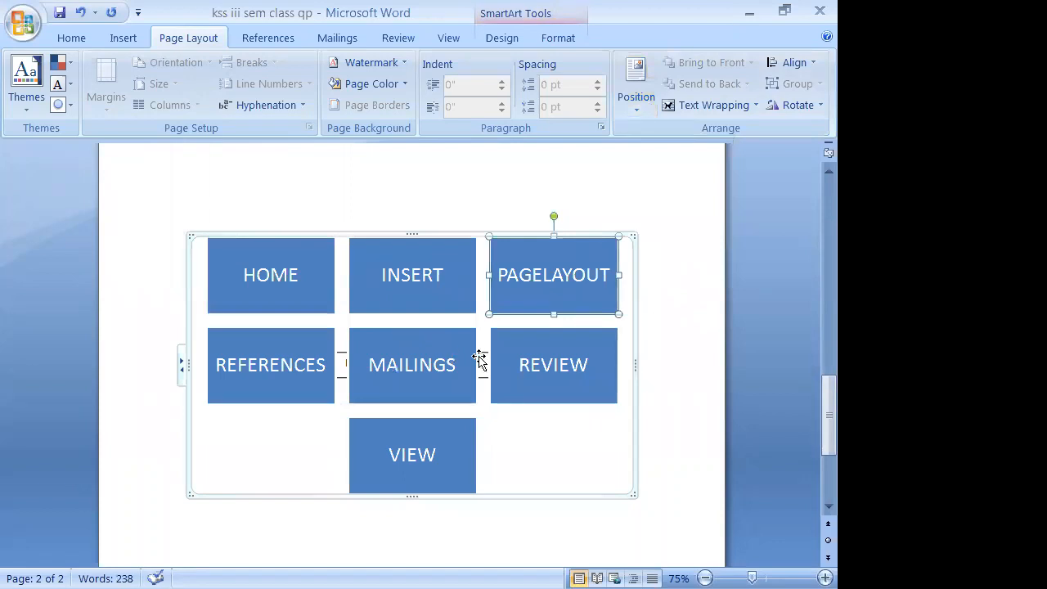
pyautogui.click(481, 357)
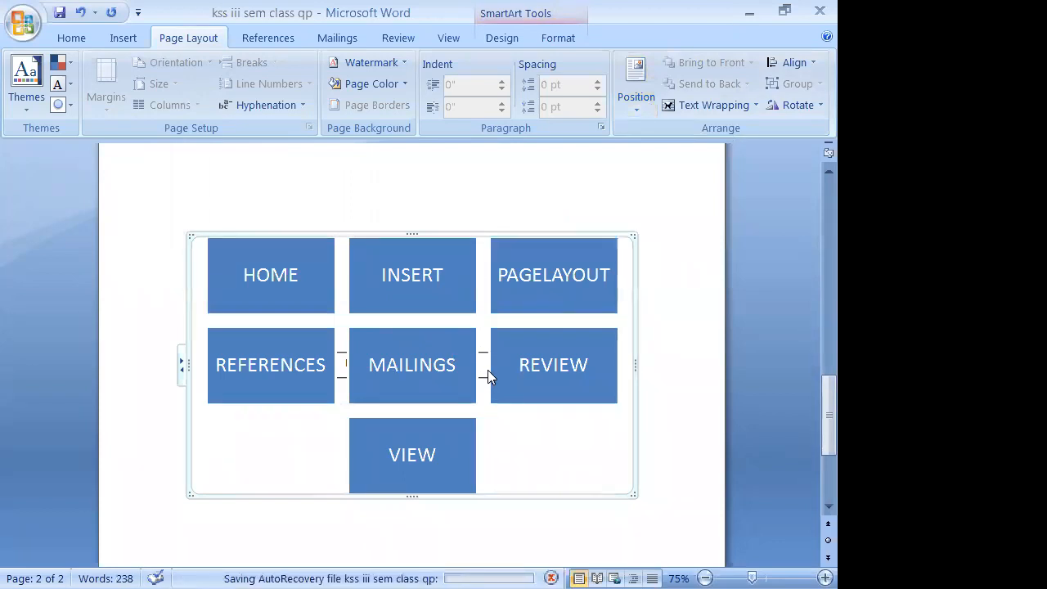
pyautogui.click(627, 106)
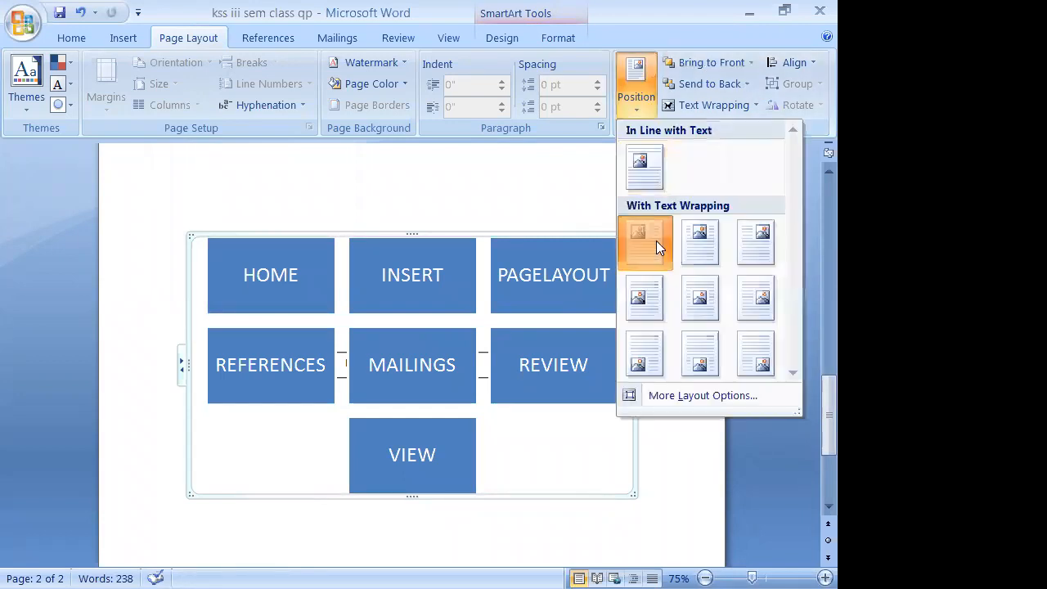
# - Move the title shape up to the VIEW block and try the top left position with text wrapping on it
pyautogui.scroll(-5, 577, 343)
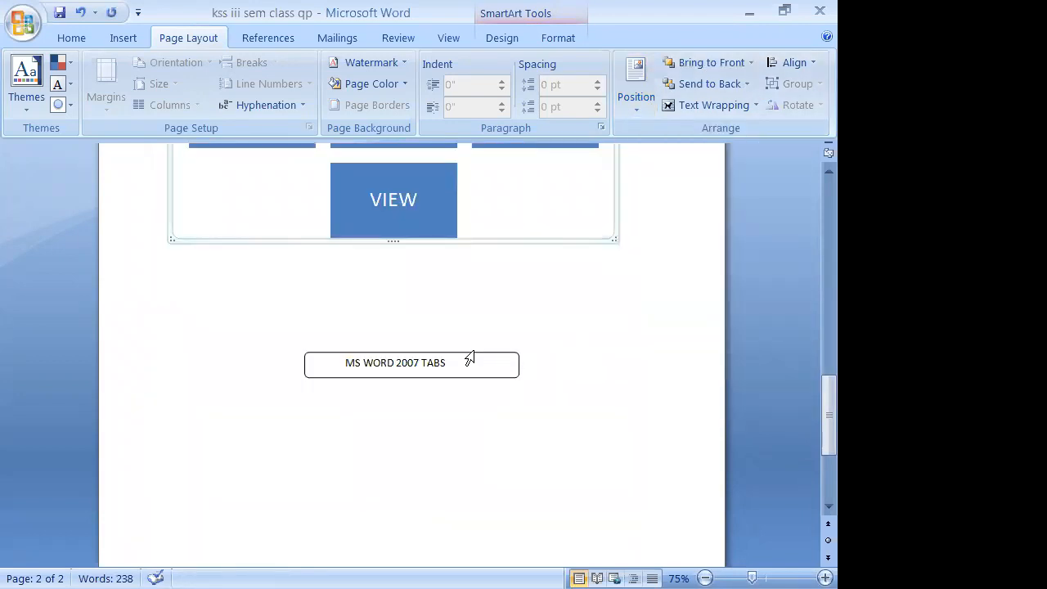
pyautogui.click(479, 352)
pyautogui.moveTo(402, 215); pyautogui.dragTo(402, 211)
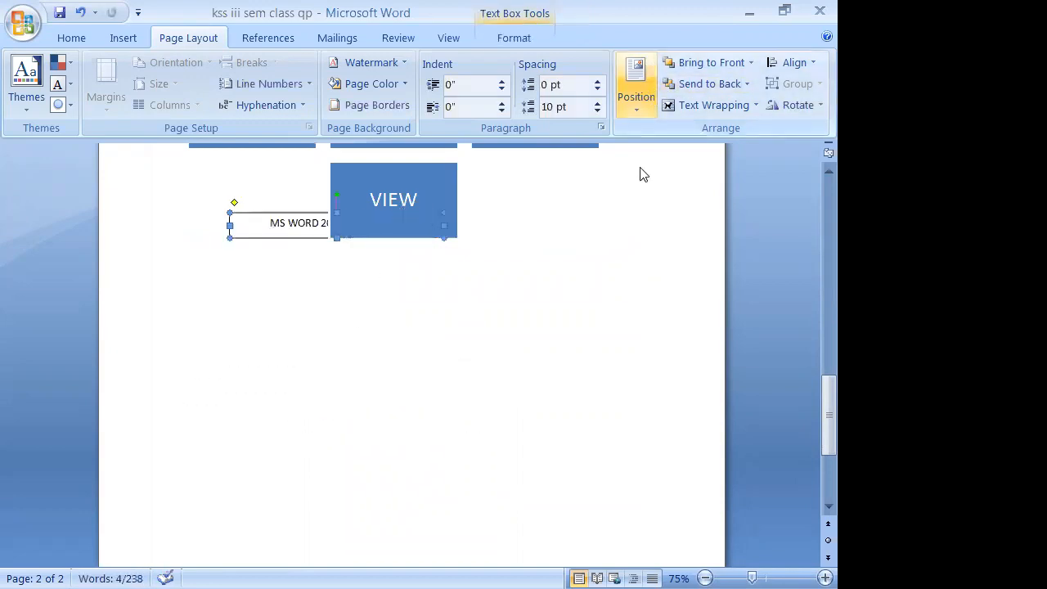
pyautogui.click(648, 96)
pyautogui.click(624, 229)
pyautogui.scroll(3, 558, 306)
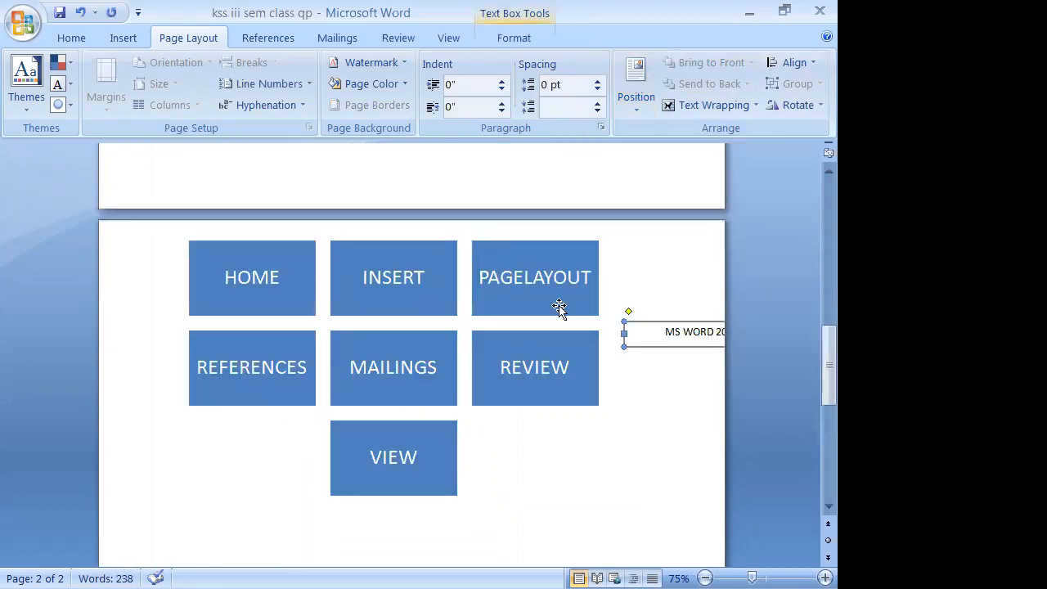
# - Undo a trial move of the PAGELAYOUT block and try to place the title shape at the top center
pyautogui.moveTo(559, 307); pyautogui.dragTo(550, 476)
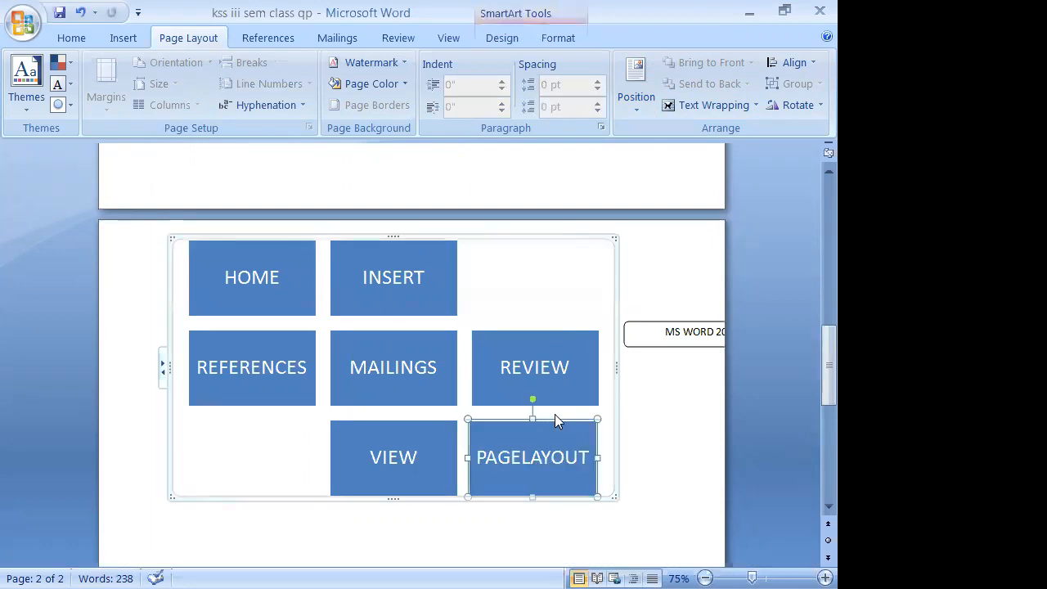
pyautogui.hotkey('ctrl', 'z')
pyautogui.moveTo(647, 321); pyautogui.dragTo(409, 307)
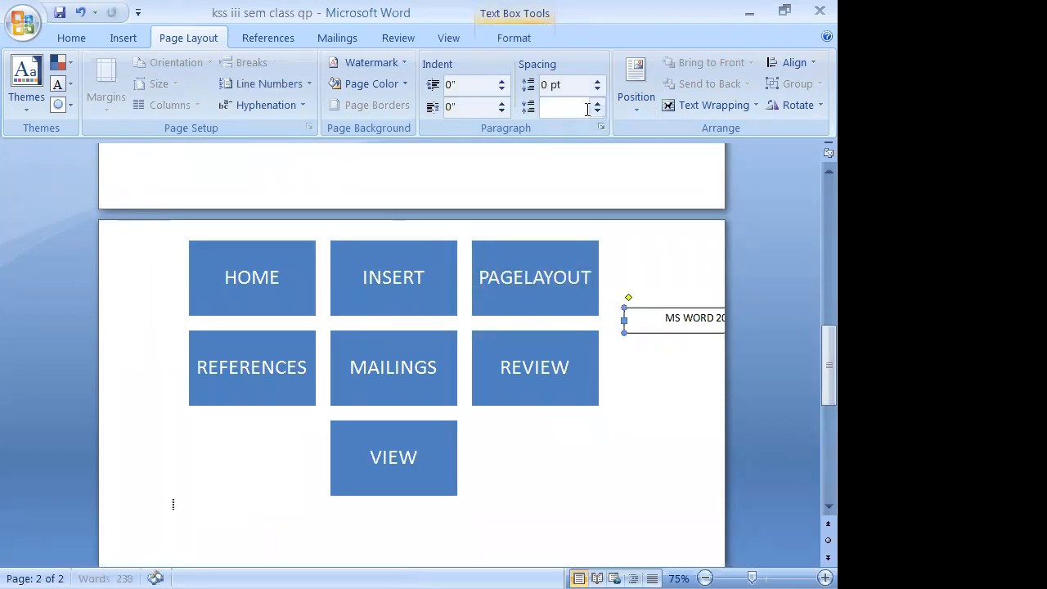
pyautogui.click(642, 113)
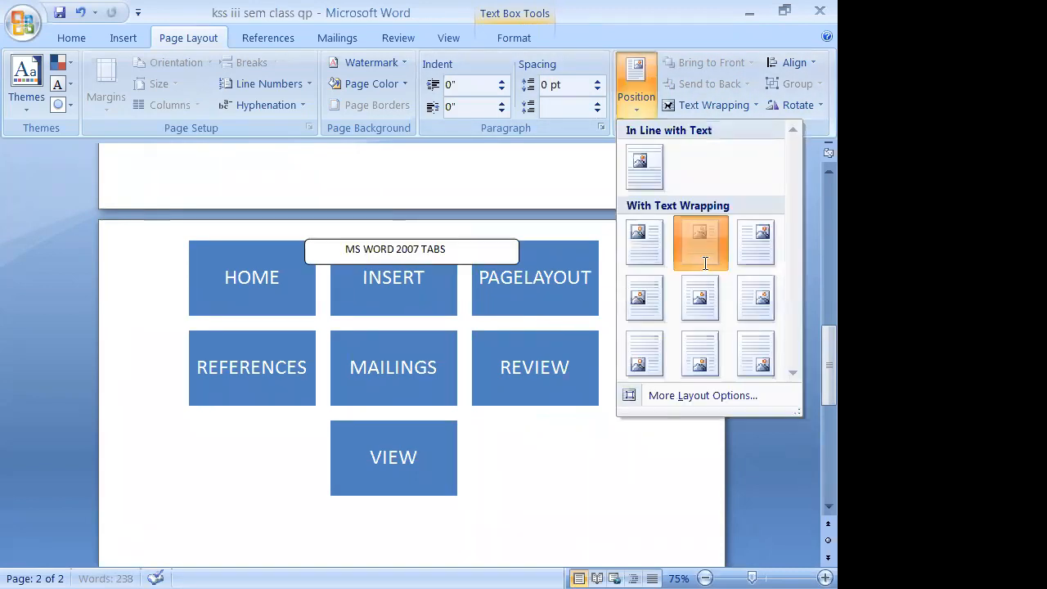
pyautogui.click(706, 263)
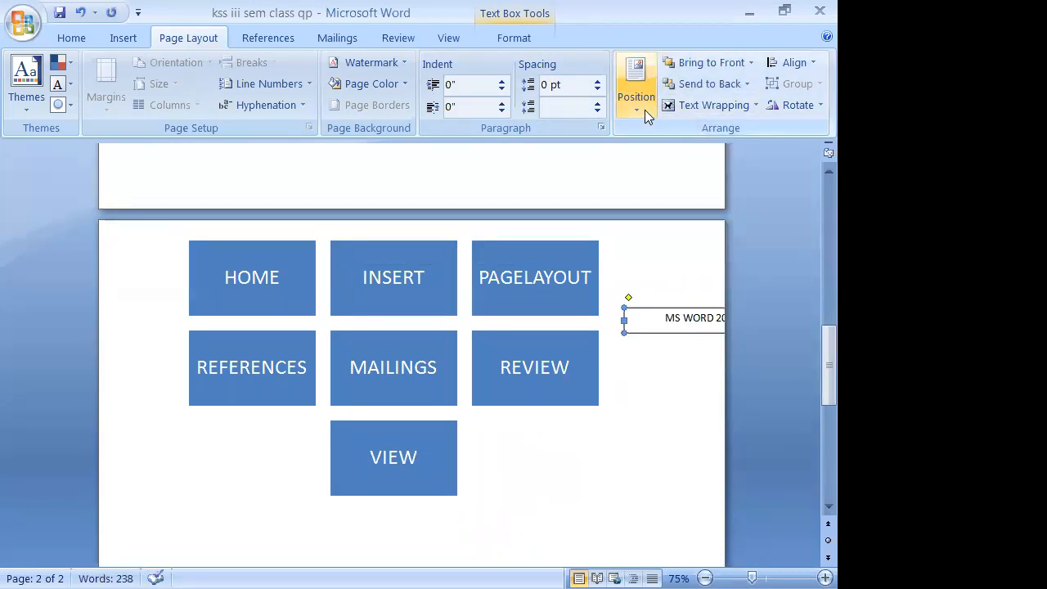
# - Position the title shape at the top left and the SmartArt graphic at the middle center of the page with text wrapping
pyautogui.click(645, 110)
pyautogui.click(658, 243)
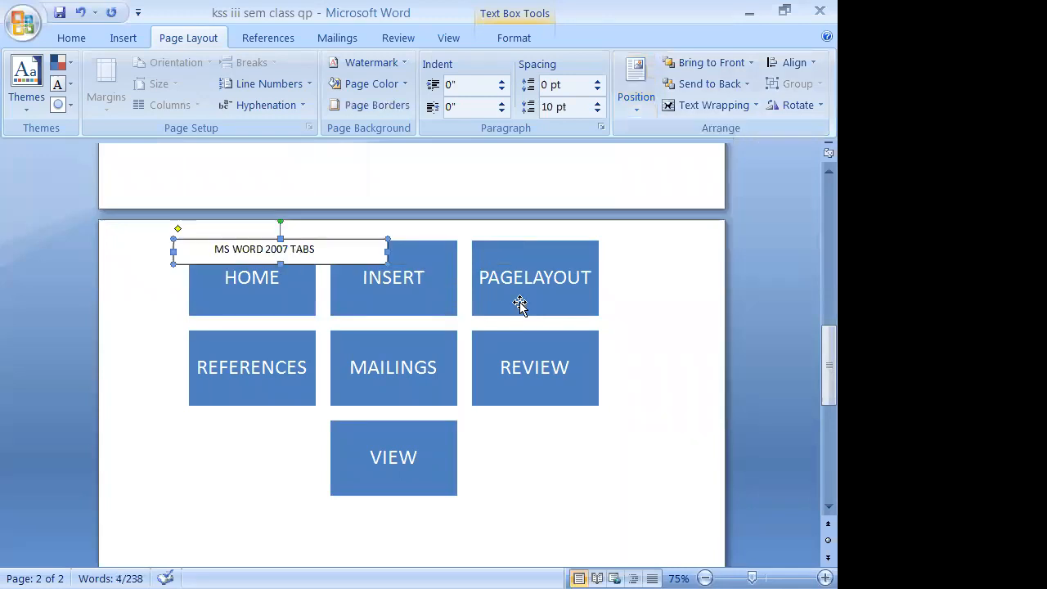
pyautogui.click(523, 301)
pyautogui.click(643, 109)
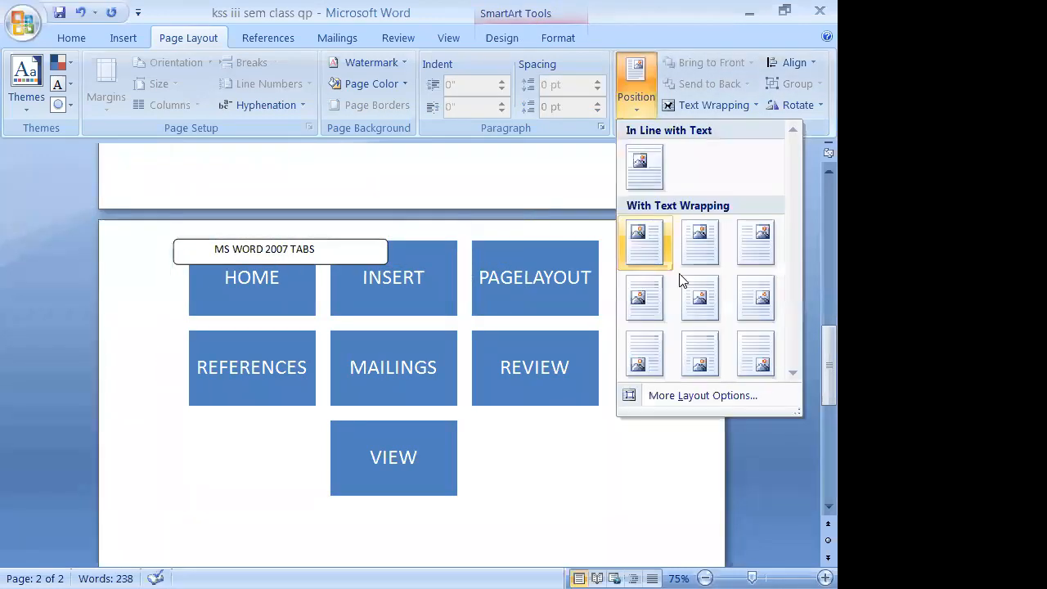
pyautogui.click(700, 297)
pyautogui.click(554, 343)
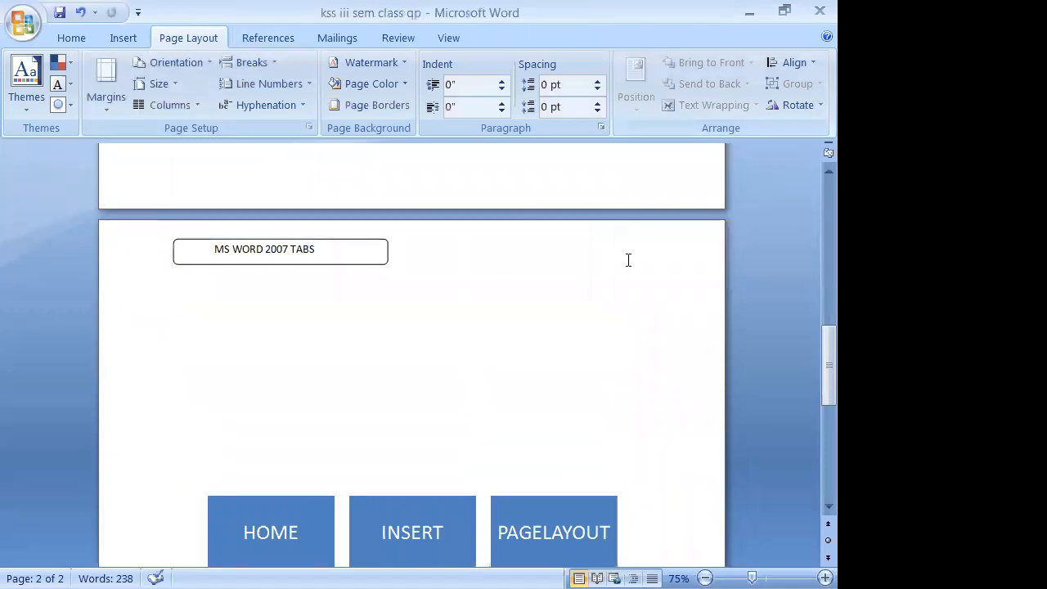
pyautogui.click(483, 519)
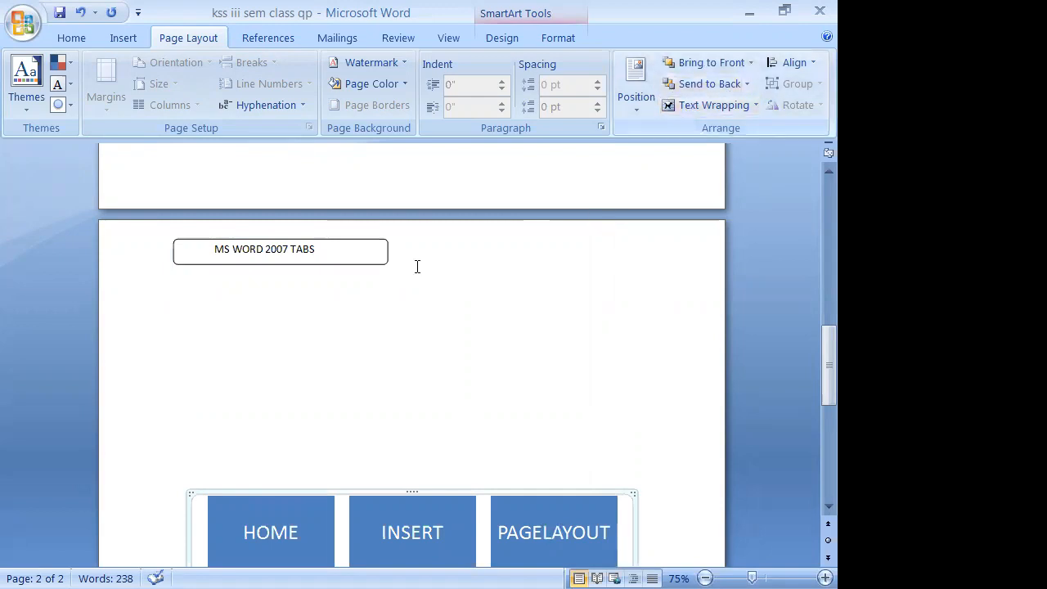
# - Insert arched WordArt with the text "GROUPS" in Arial Black size 36 below the title shape, and deselect it
pyautogui.click(391, 295)
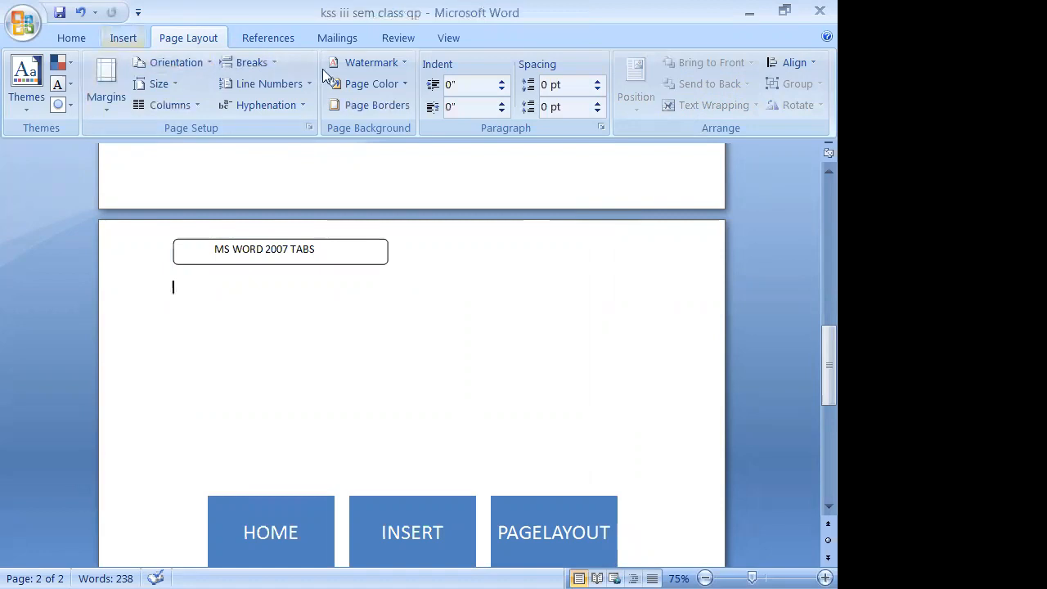
pyautogui.scroll(1, 303, 111)
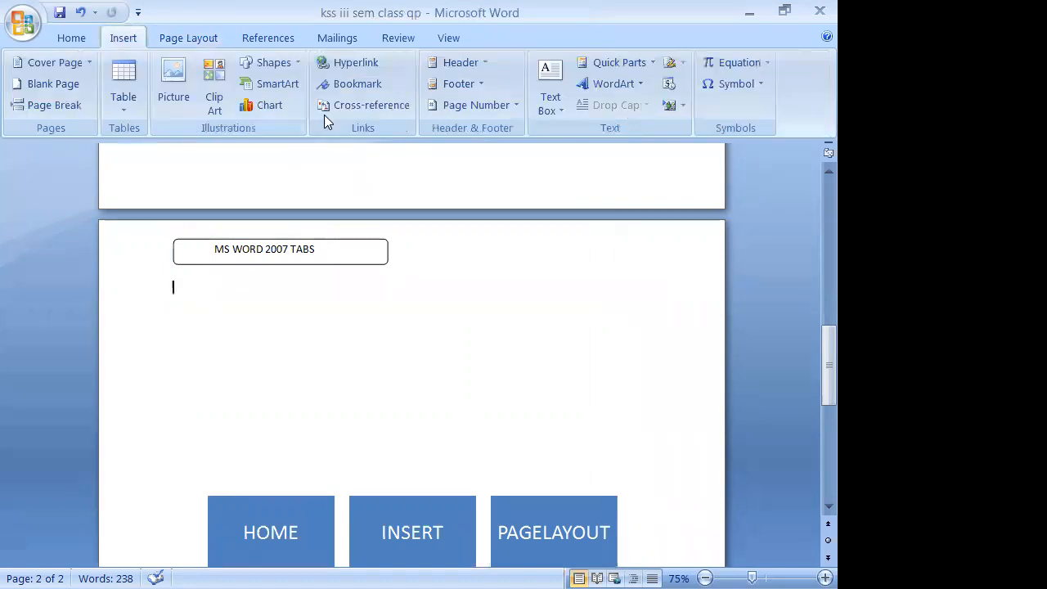
pyautogui.click(603, 85)
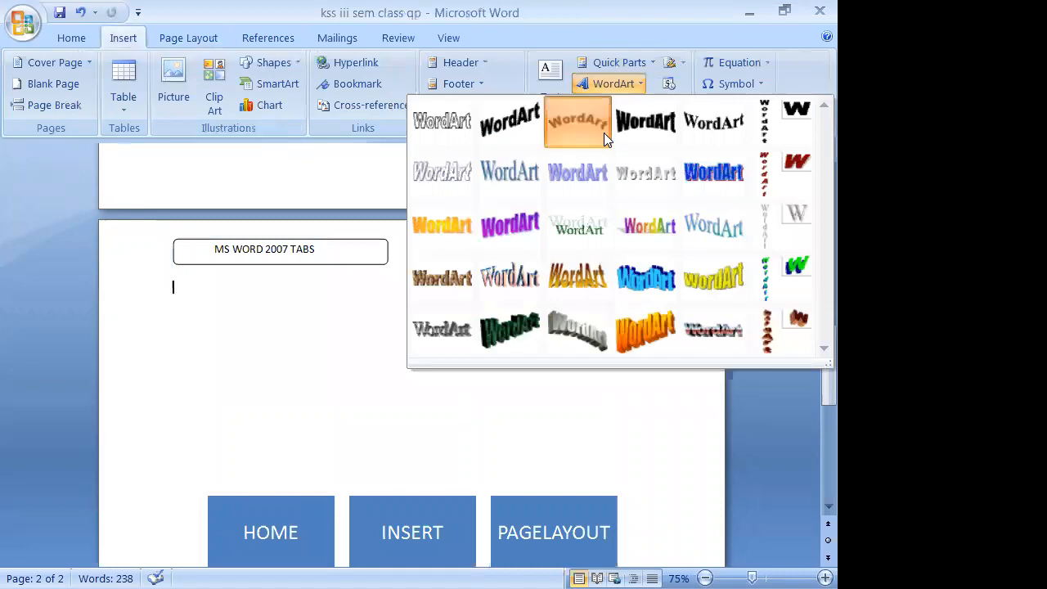
pyautogui.click(604, 132)
pyautogui.write('GRO')
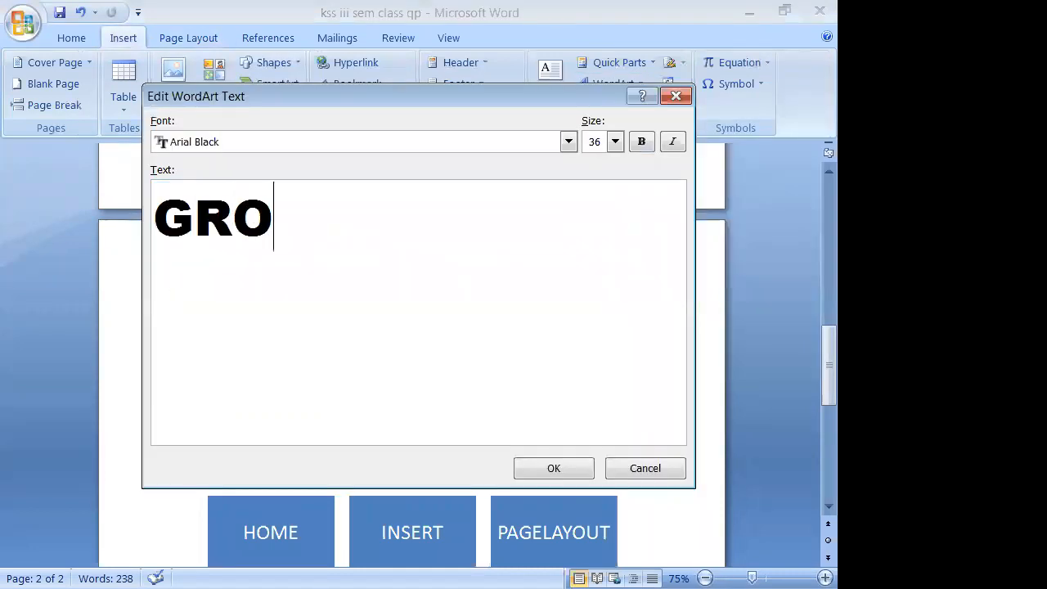
pyautogui.write('UPS')
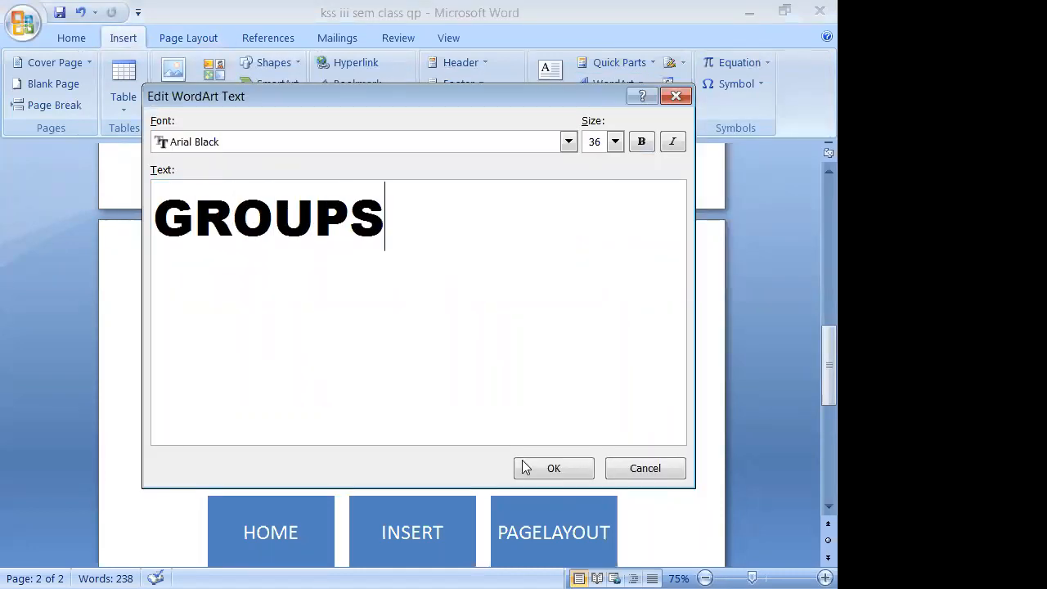
pyautogui.click(524, 461)
pyautogui.click(439, 401)
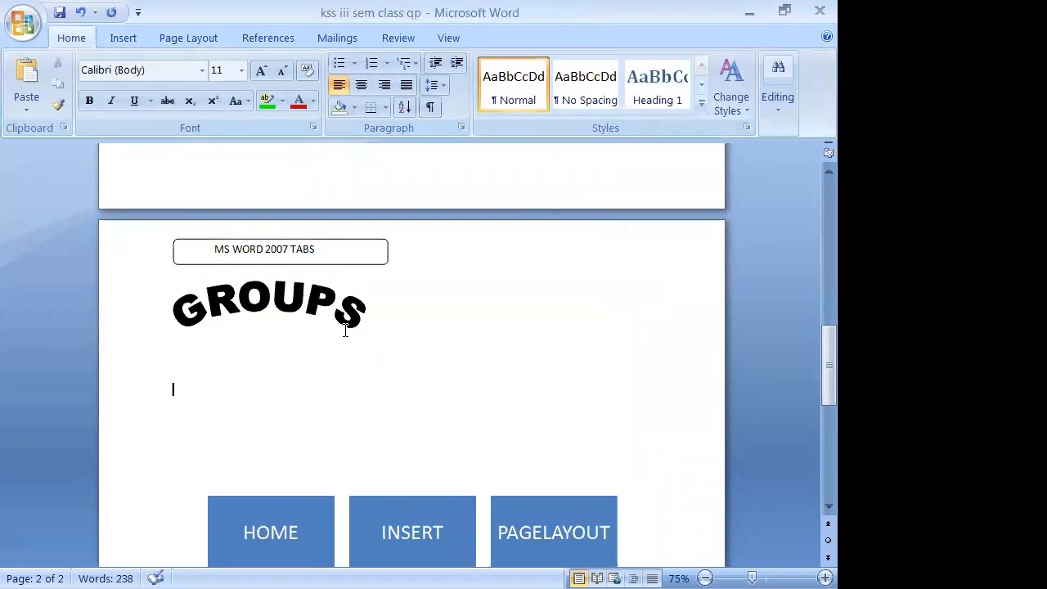
# - Resize the GROUPS WordArt to about 0.19" high and 2.79" wide so its arch flattens
pyautogui.click(337, 311)
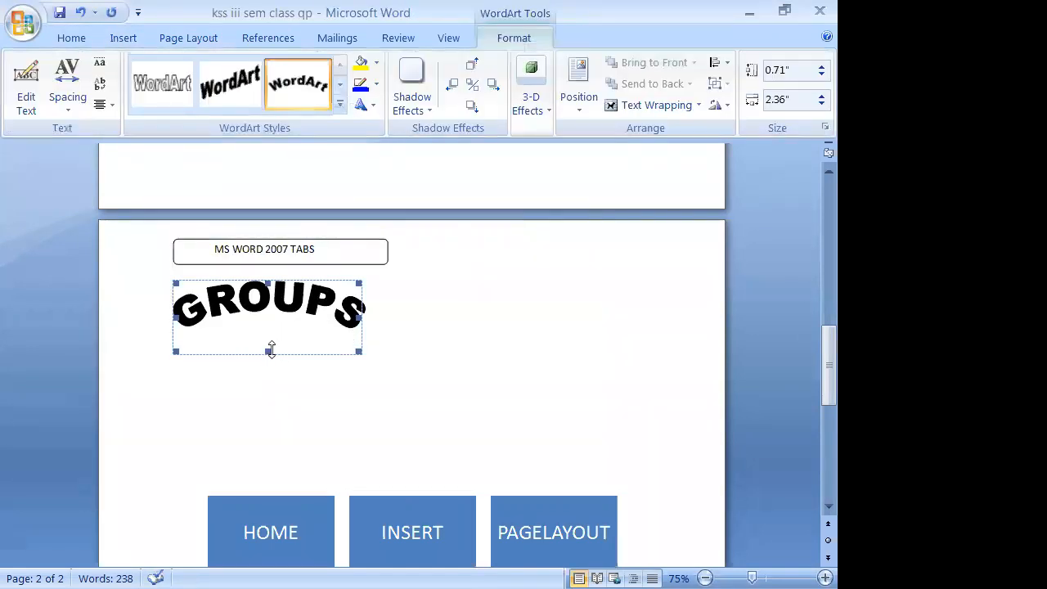
pyautogui.moveTo(357, 319); pyautogui.dragTo(396, 317)
pyautogui.moveTo(287, 333); pyautogui.dragTo(283, 313)
pyautogui.click(300, 333)
pyautogui.click(319, 302)
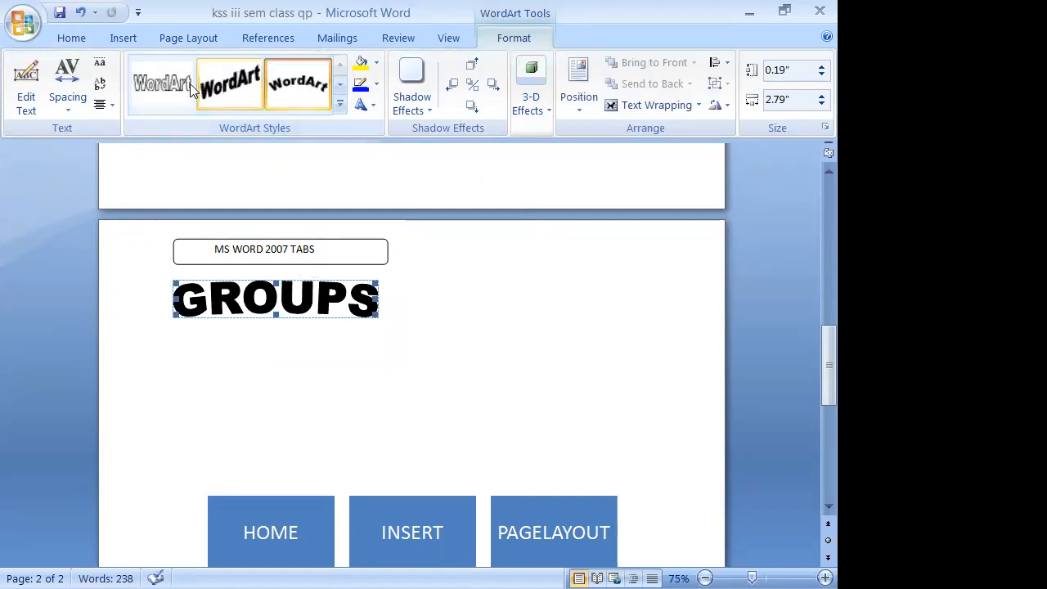
# - Set the GROUPS WordArt's text wrapping to Square
pyautogui.click(188, 37)
pyautogui.click(350, 324)
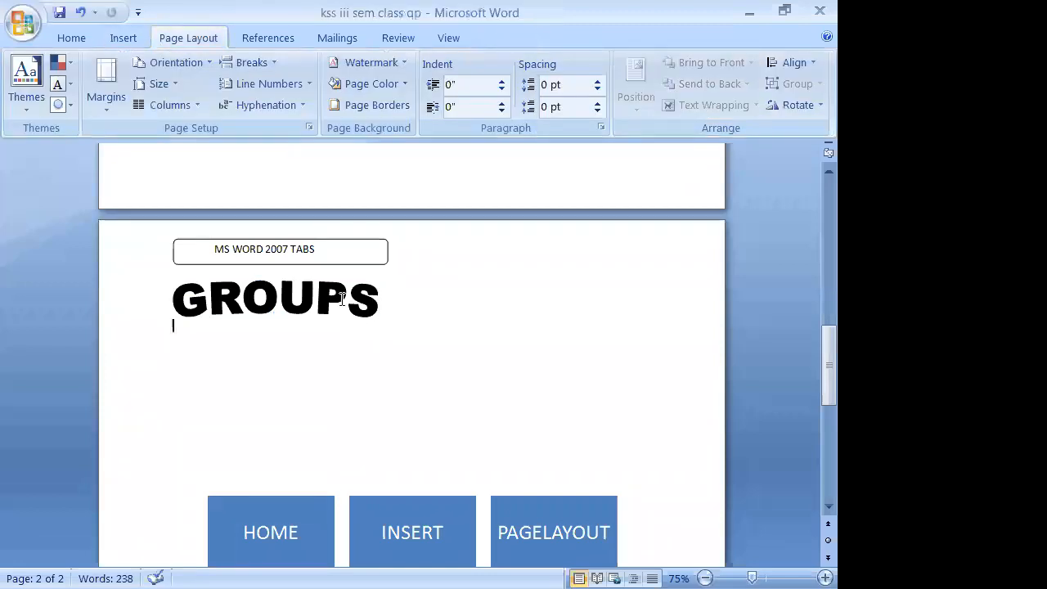
pyautogui.click(342, 295)
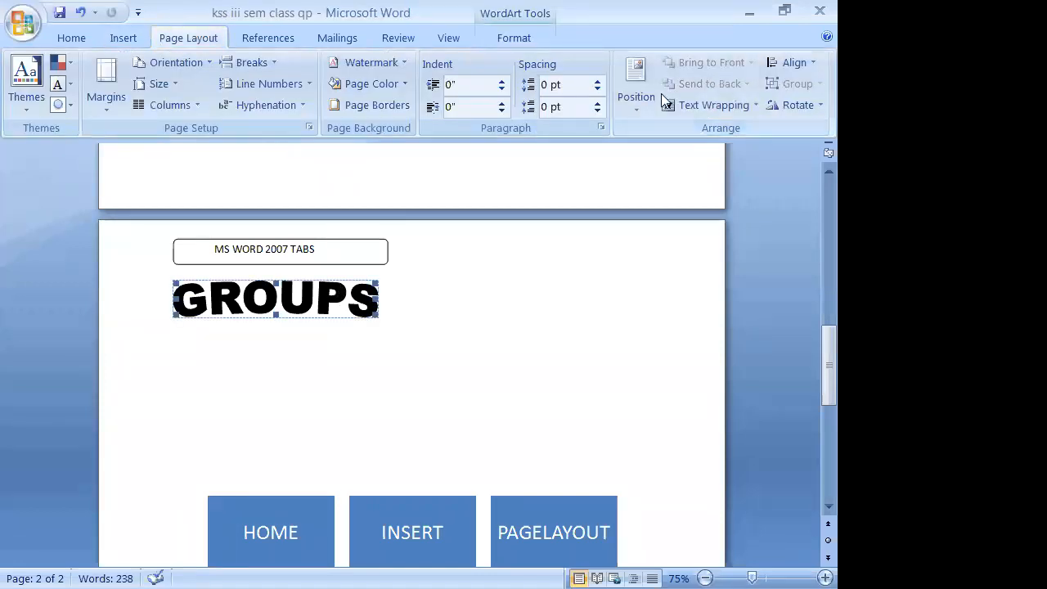
pyautogui.click(390, 300)
pyautogui.click(380, 303)
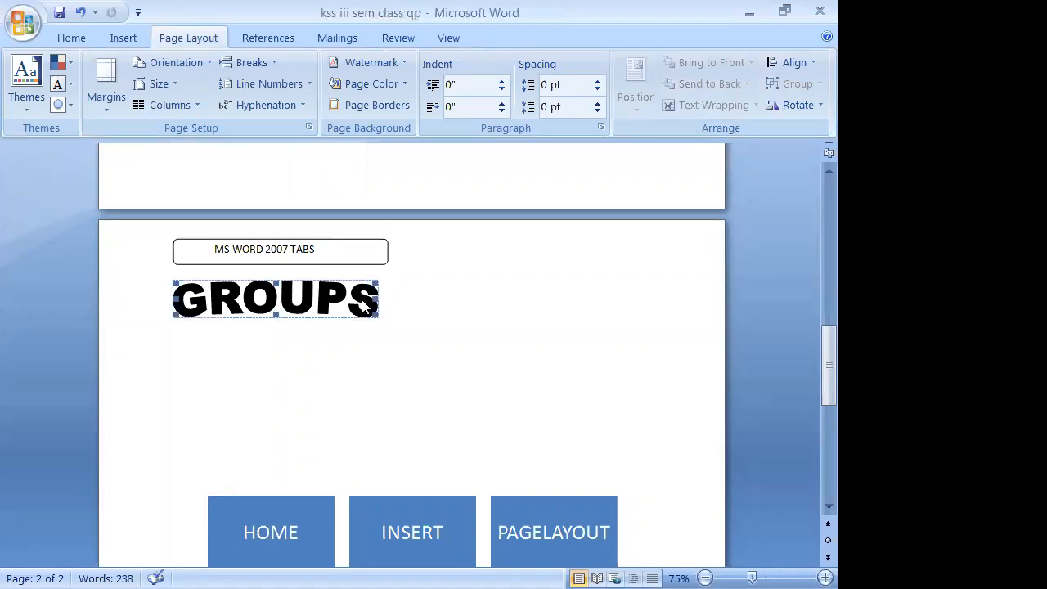
pyautogui.click(693, 103)
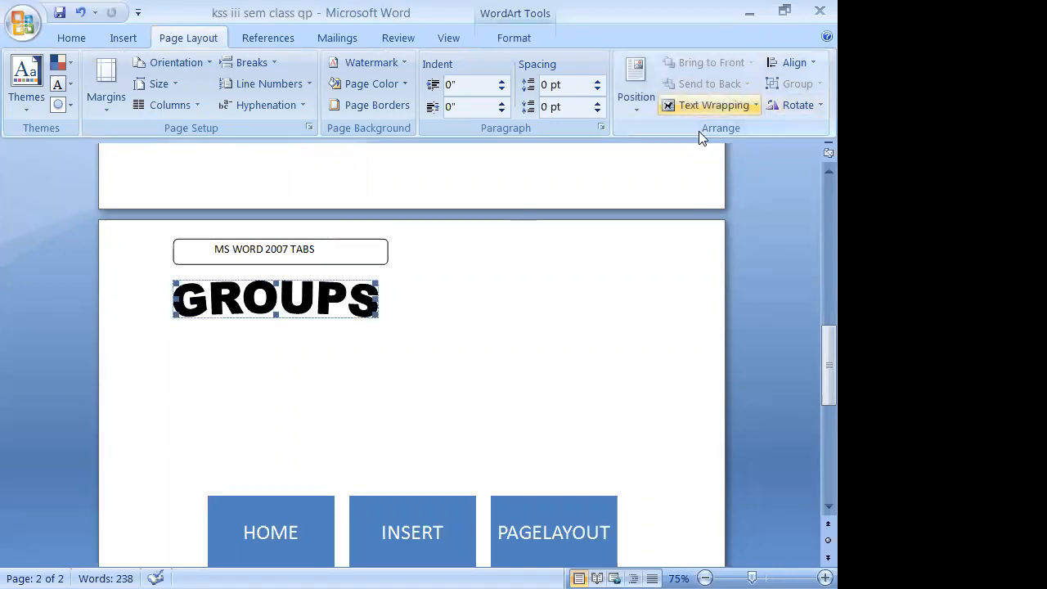
pyautogui.click(699, 154)
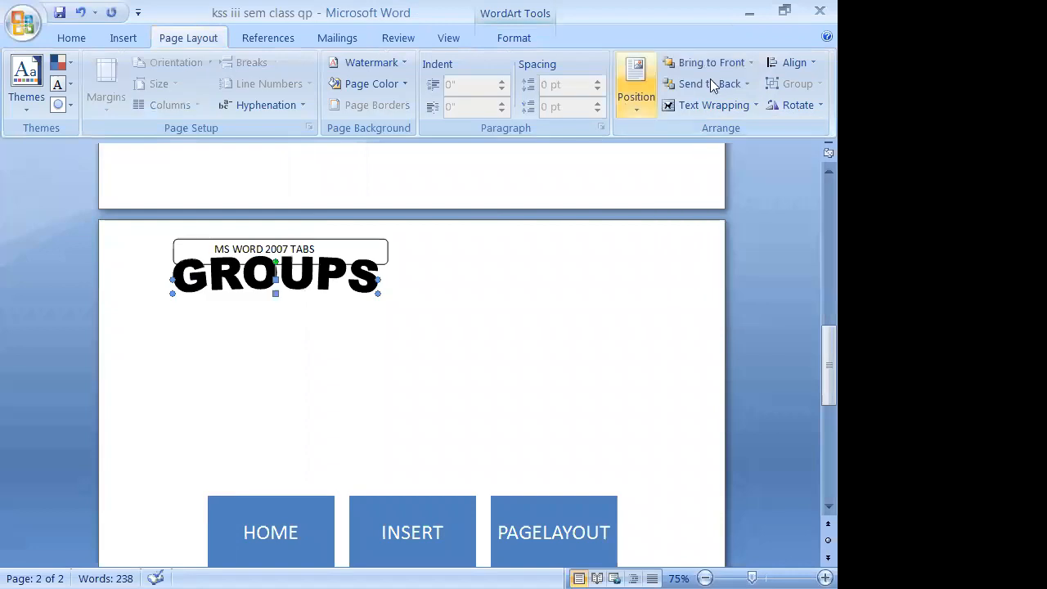
# - Set the GROUPS WordArt's text wrapping to Behind Text and move the MS WORD 2007 TABS title shape slightly down
pyautogui.click(714, 108)
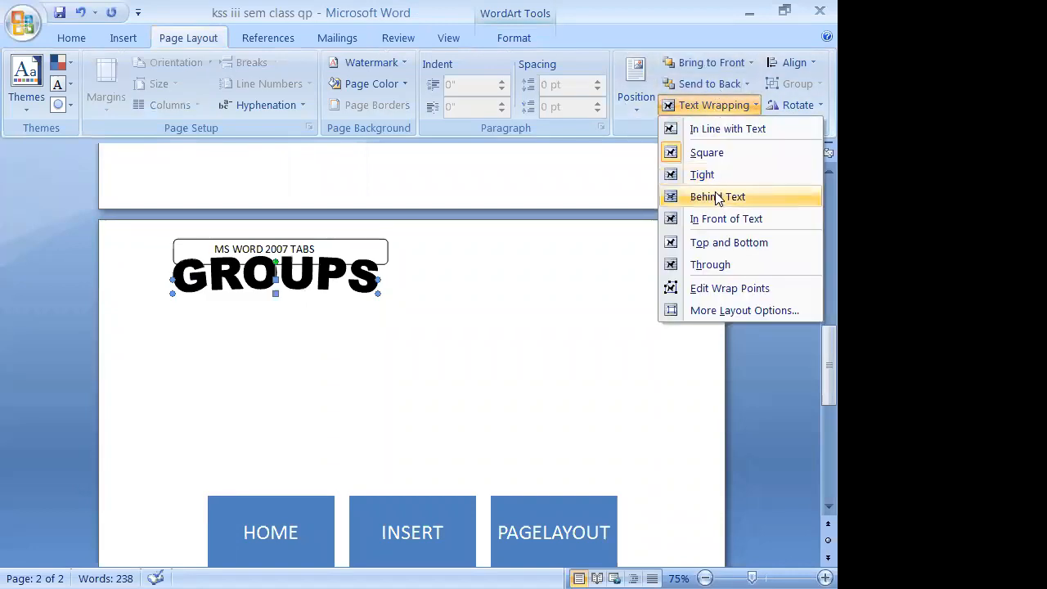
pyautogui.click(288, 248)
pyautogui.click(288, 248)
pyautogui.moveTo(300, 236); pyautogui.dragTo(295, 256)
pyautogui.click(412, 274)
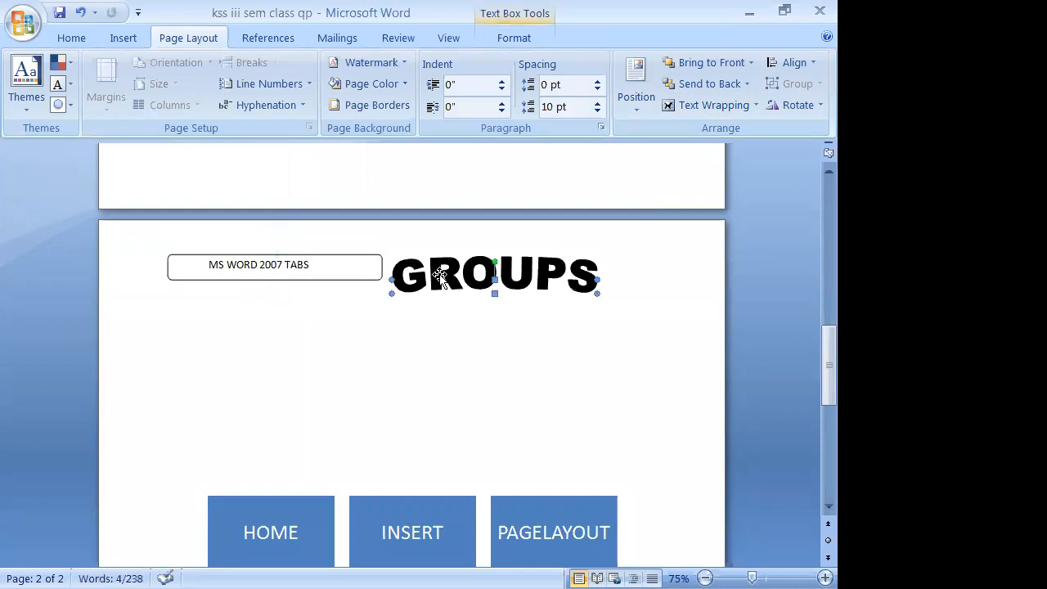
# - Move the GROUPS WordArt so it overlaps the title shape and set its text wrapping to In Front of Text
pyautogui.click(719, 106)
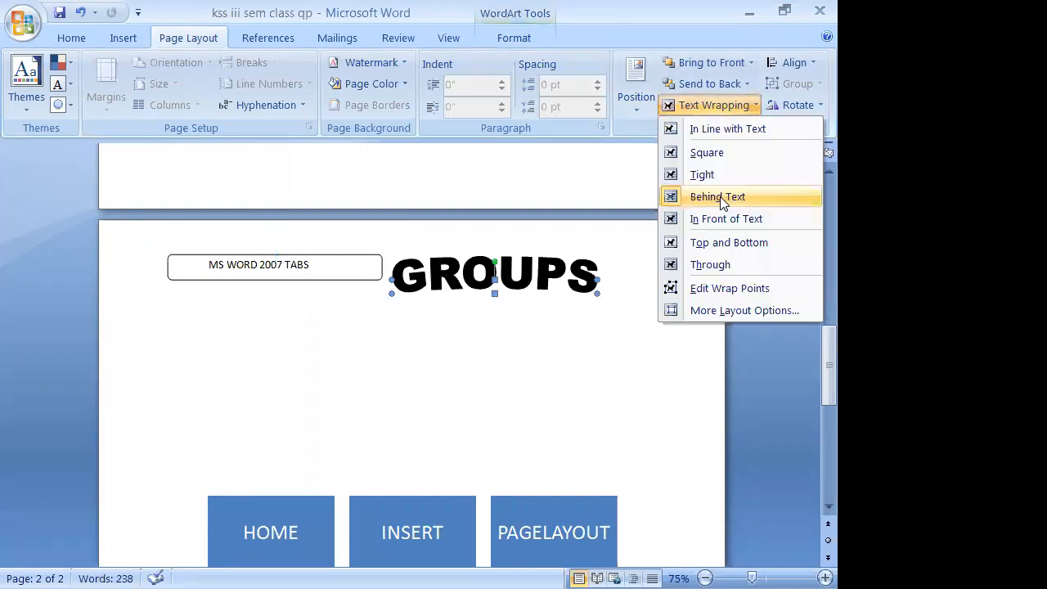
pyautogui.click(539, 281)
pyautogui.moveTo(539, 280); pyautogui.dragTo(374, 253)
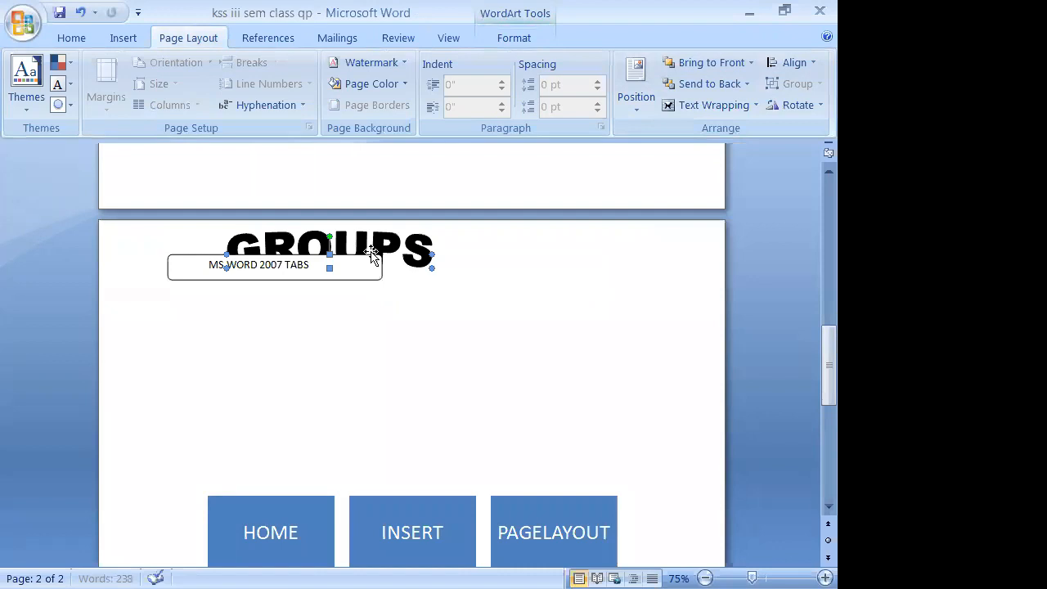
pyautogui.click(684, 109)
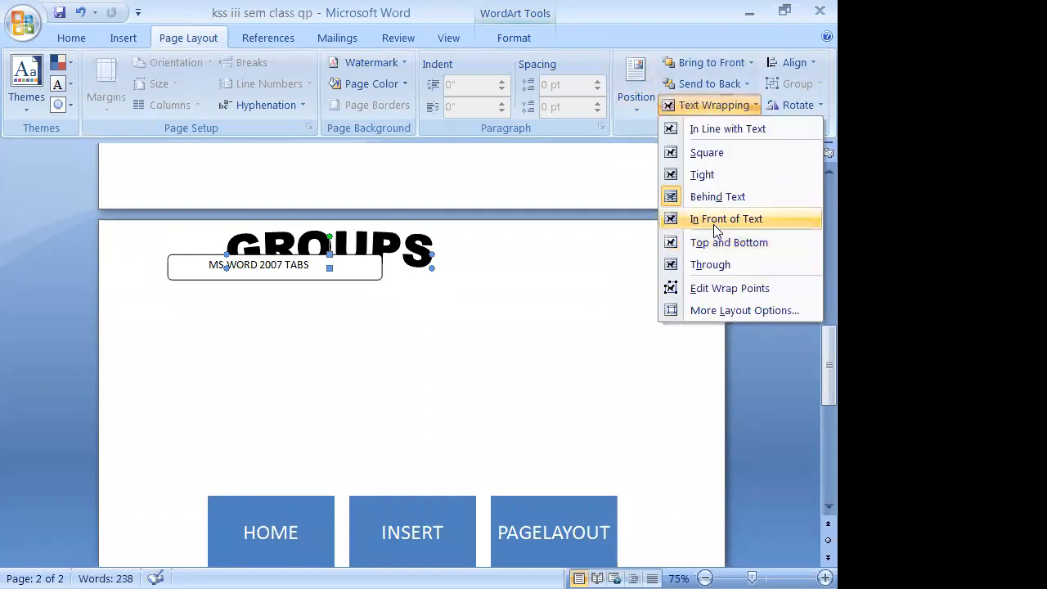
pyautogui.click(713, 220)
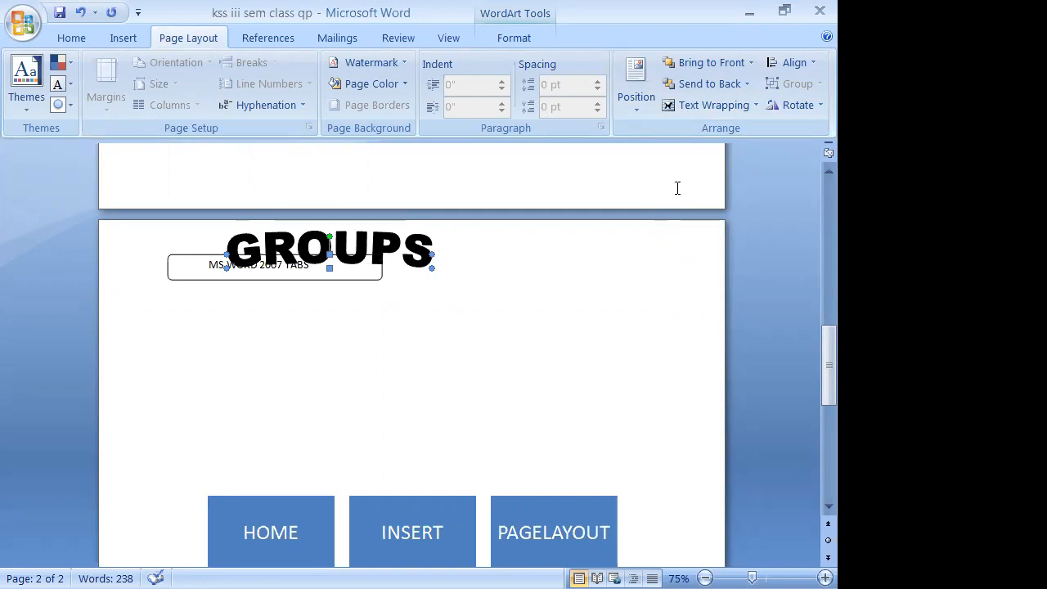
# - Set the MS WORD 2007 TABS title shape's text wrapping to In Front of Text
pyautogui.click(360, 271)
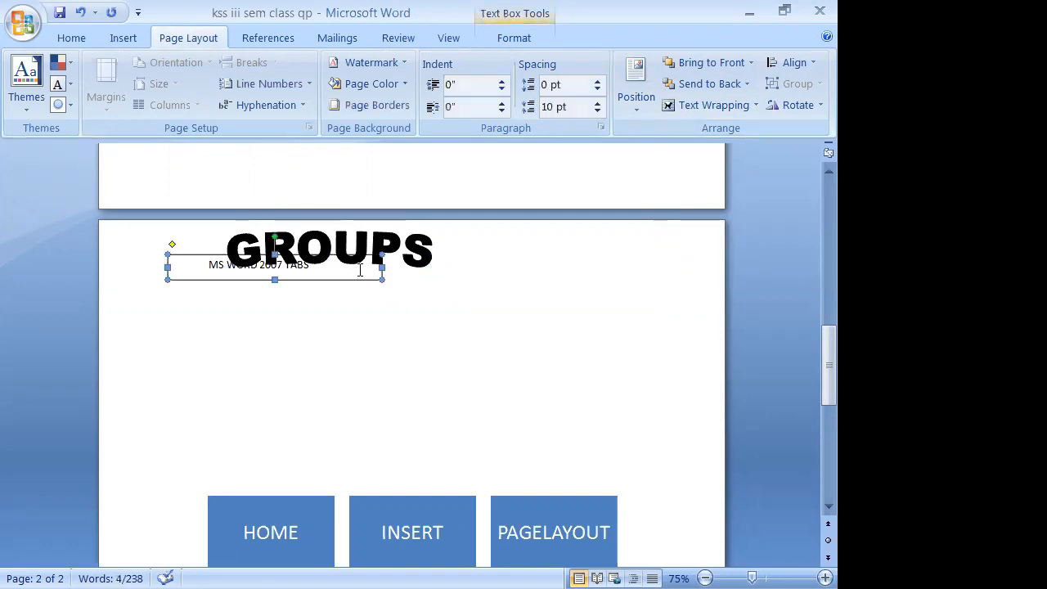
pyautogui.click(685, 104)
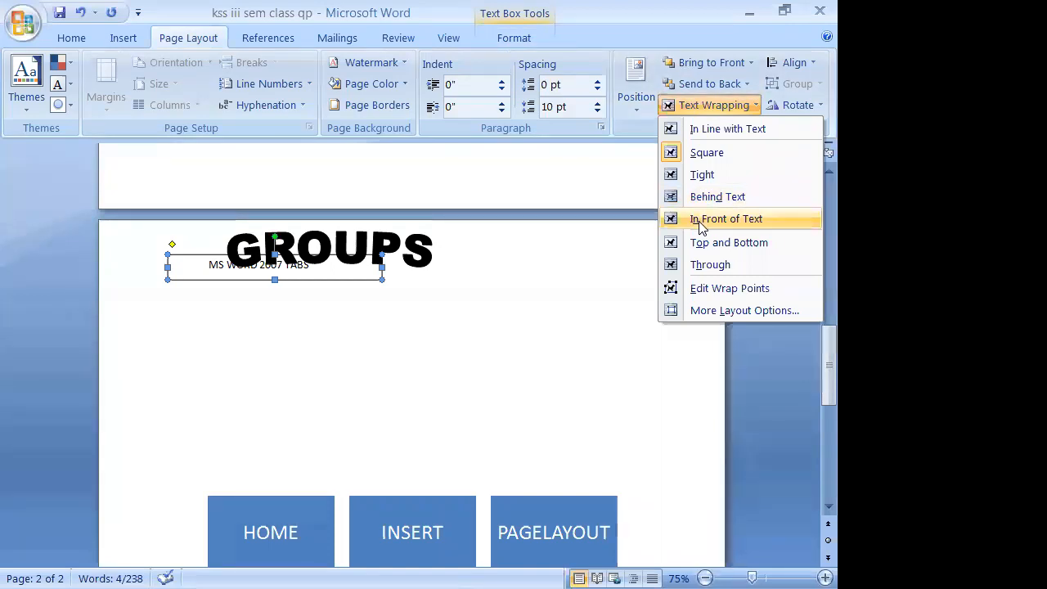
pyautogui.click(701, 219)
# - Move the GROUPS WordArt off the title shape into the empty space above the SmartArt graphic
pyautogui.click(150, 251)
pyautogui.moveTo(150, 252); pyautogui.dragTo(298, 274)
pyautogui.moveTo(353, 292); pyautogui.dragTo(408, 375)
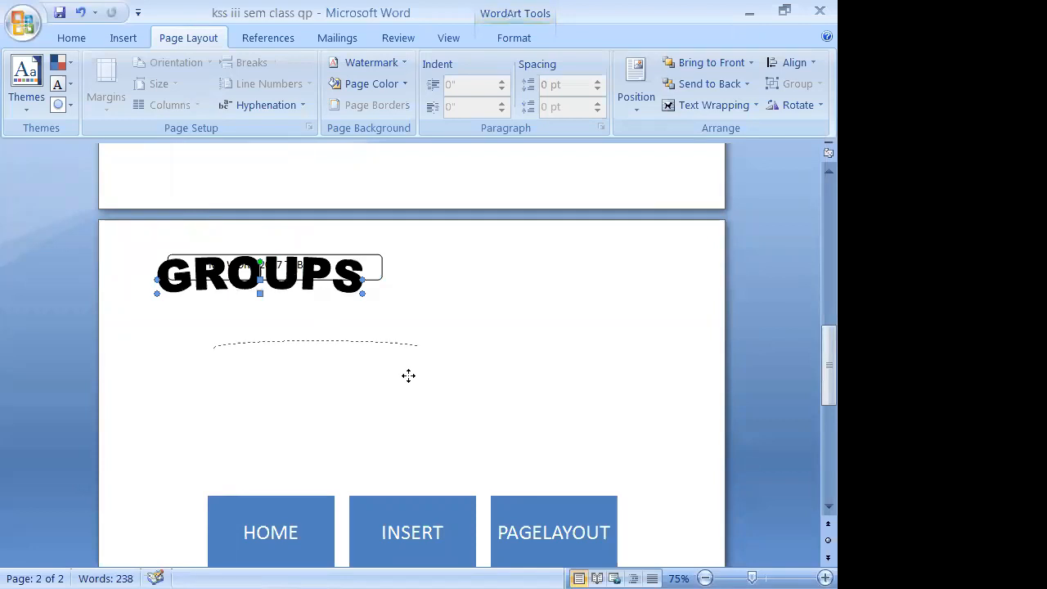
pyautogui.moveTo(465, 413); pyautogui.dragTo(467, 415)
pyautogui.scroll(-4, 496, 435)
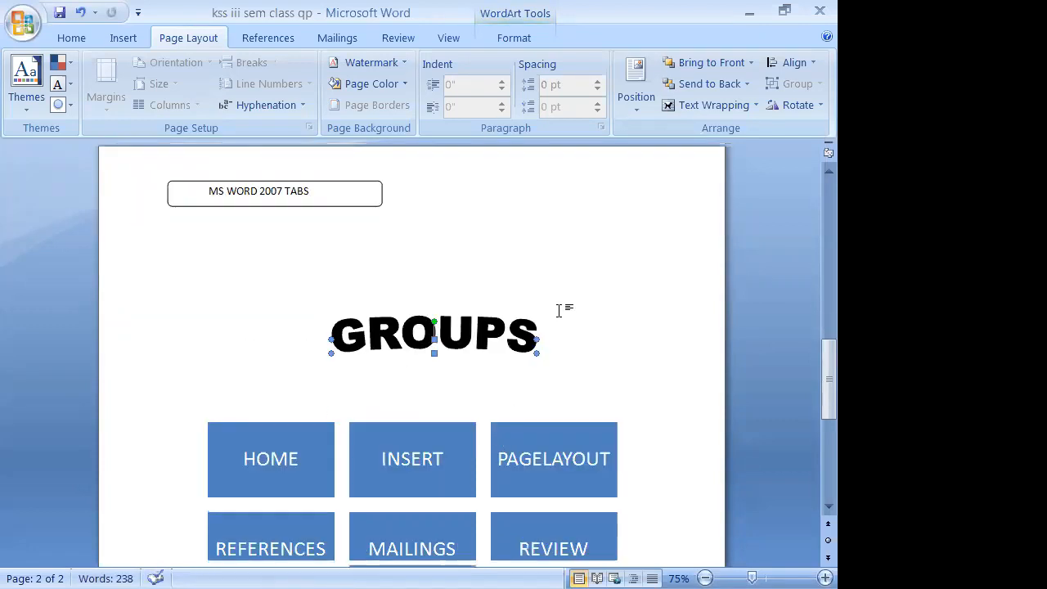
# - Move the GROUPS WordArt down across the SmartArt graphic to just below the VIEW block
pyautogui.moveTo(460, 254); pyautogui.dragTo(447, 403)
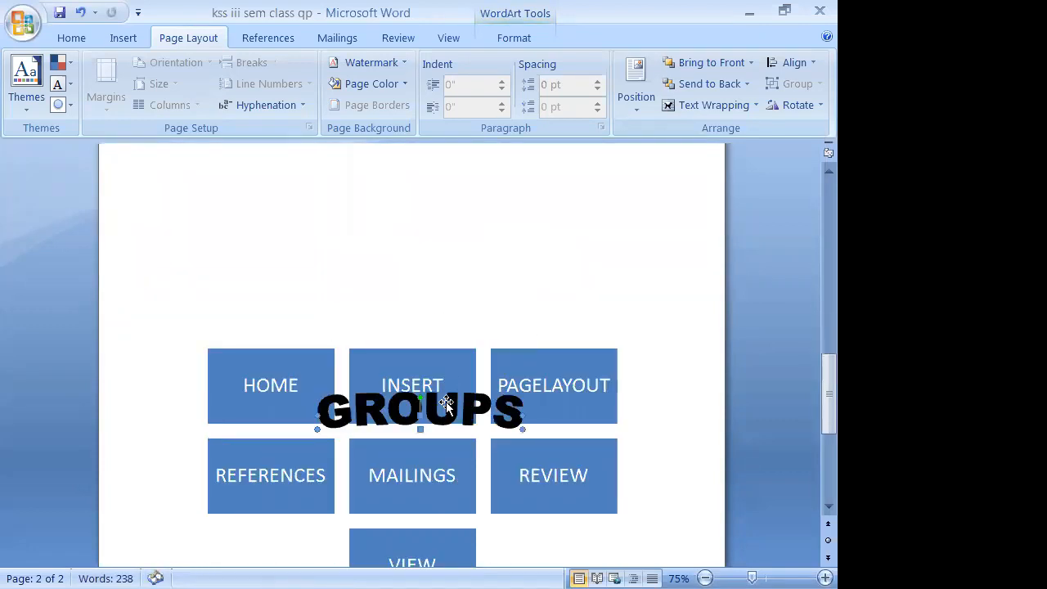
pyautogui.scroll(-2, 453, 390)
pyautogui.scroll(-2, 452, 385)
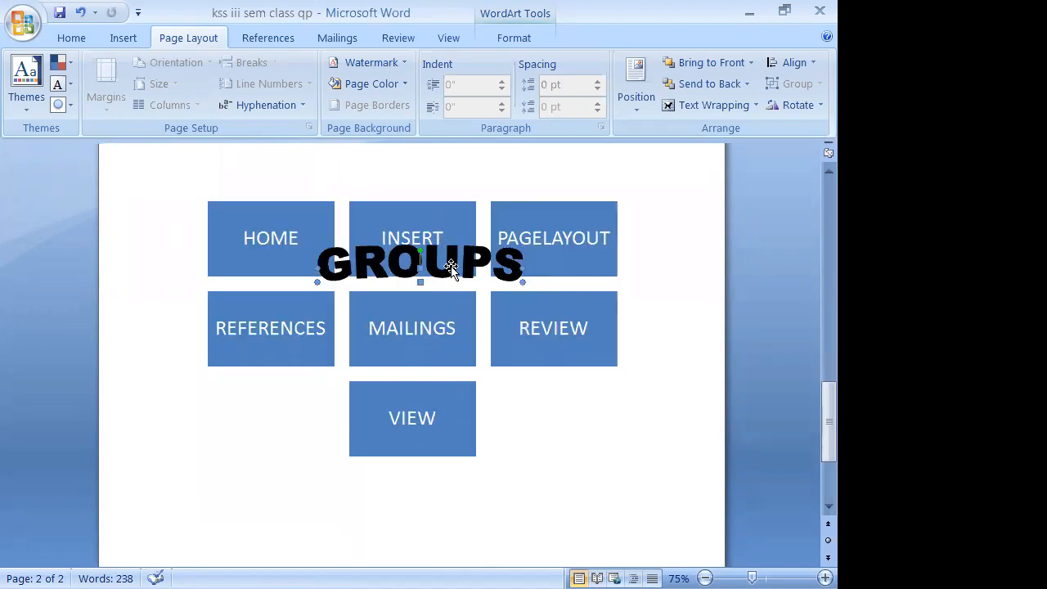
pyautogui.moveTo(447, 481); pyautogui.dragTo(450, 484)
pyautogui.scroll(-3, 514, 369)
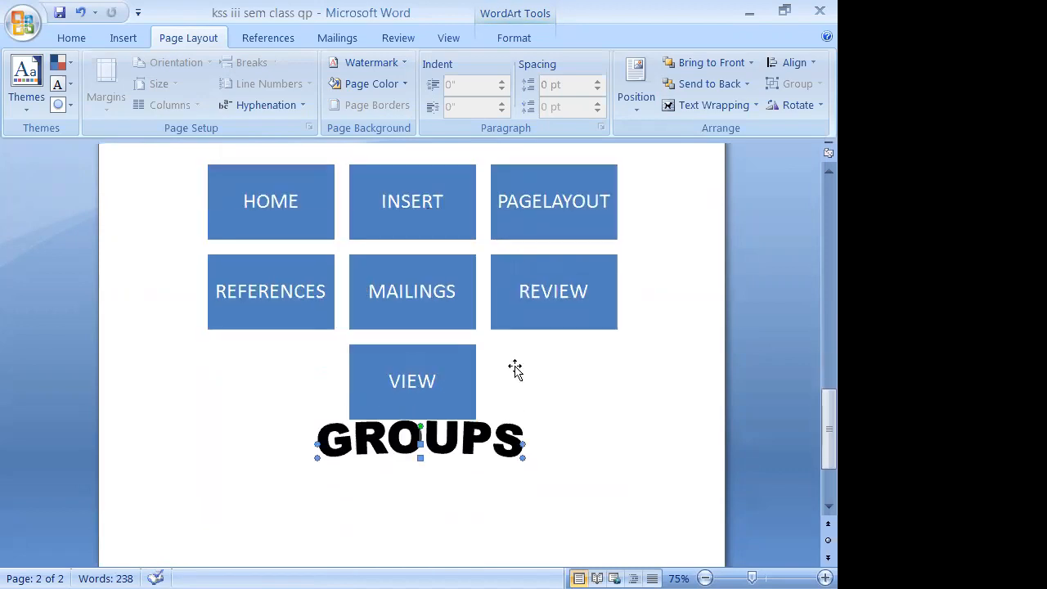
pyautogui.click(462, 388)
pyautogui.scroll(-6, 478, 338)
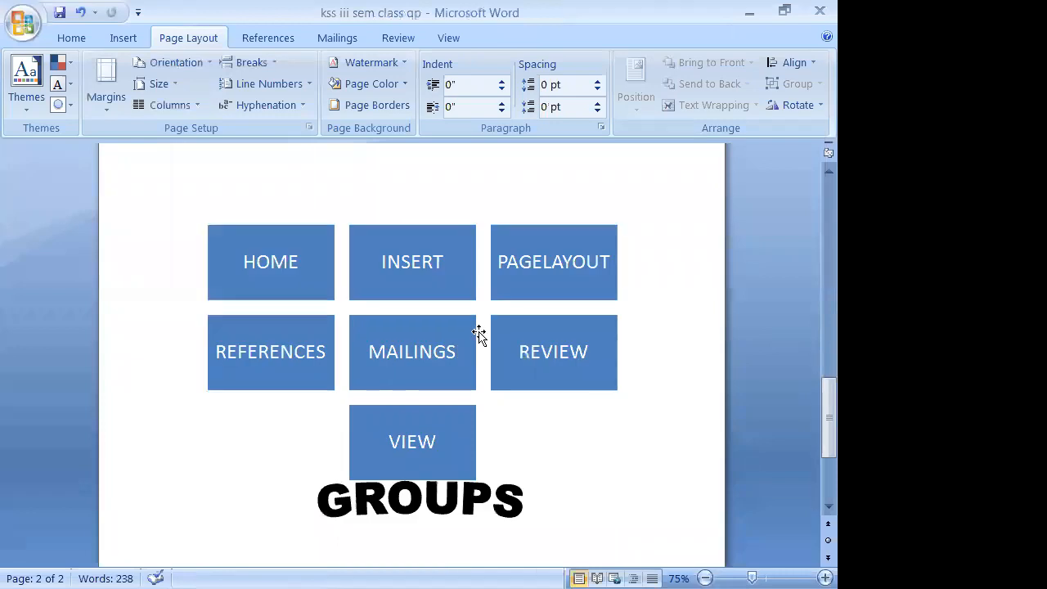
pyautogui.click(421, 397)
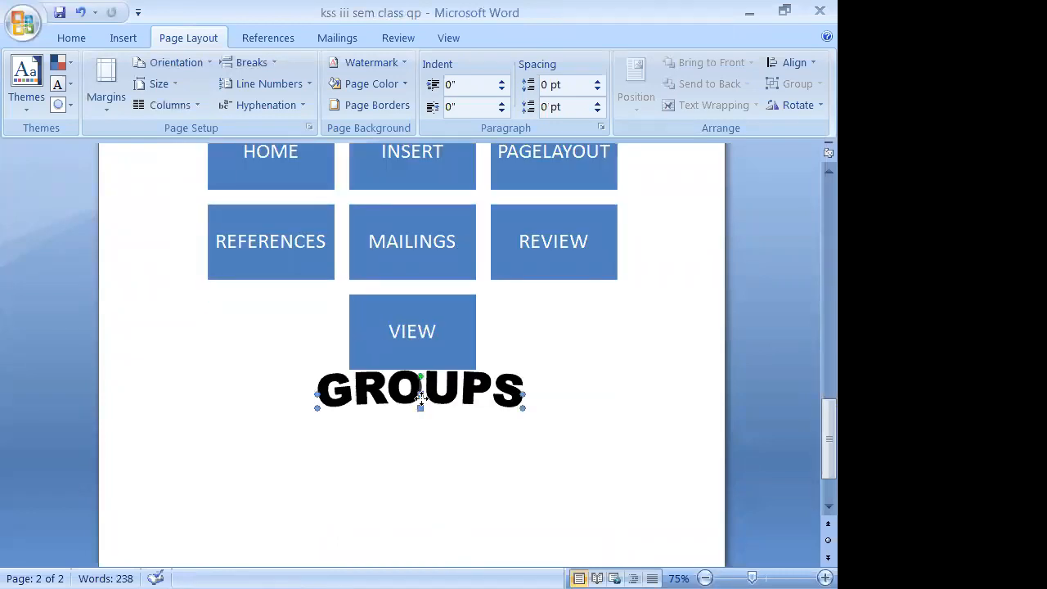
pyautogui.moveTo(418, 418); pyautogui.dragTo(416, 419)
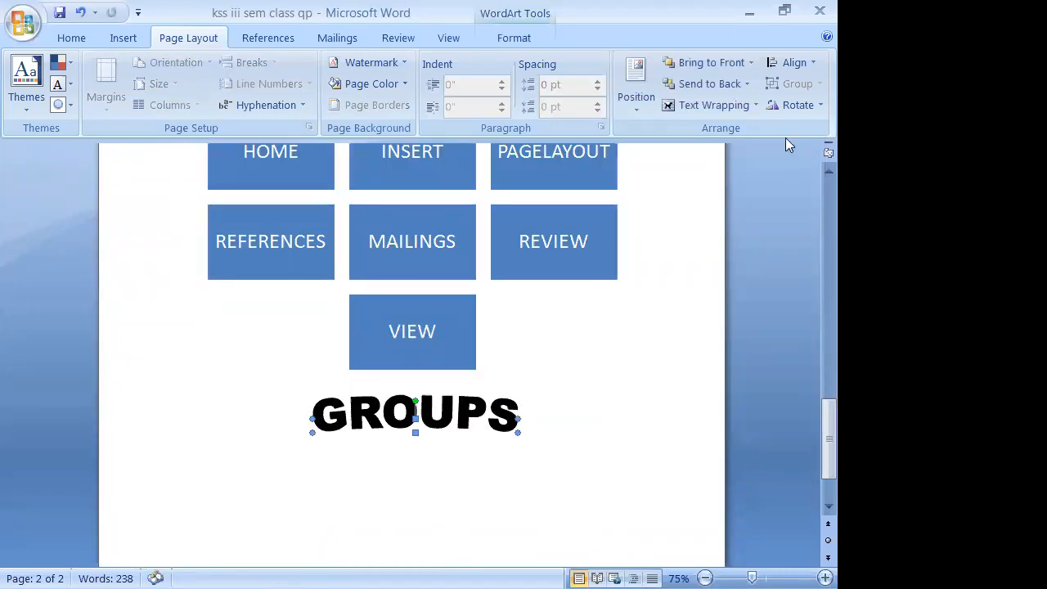
# - Set the GROUPS WordArt's text wrapping to Through and move it behind the MAILINGS row of the SmartArt graphic
pyautogui.click(713, 105)
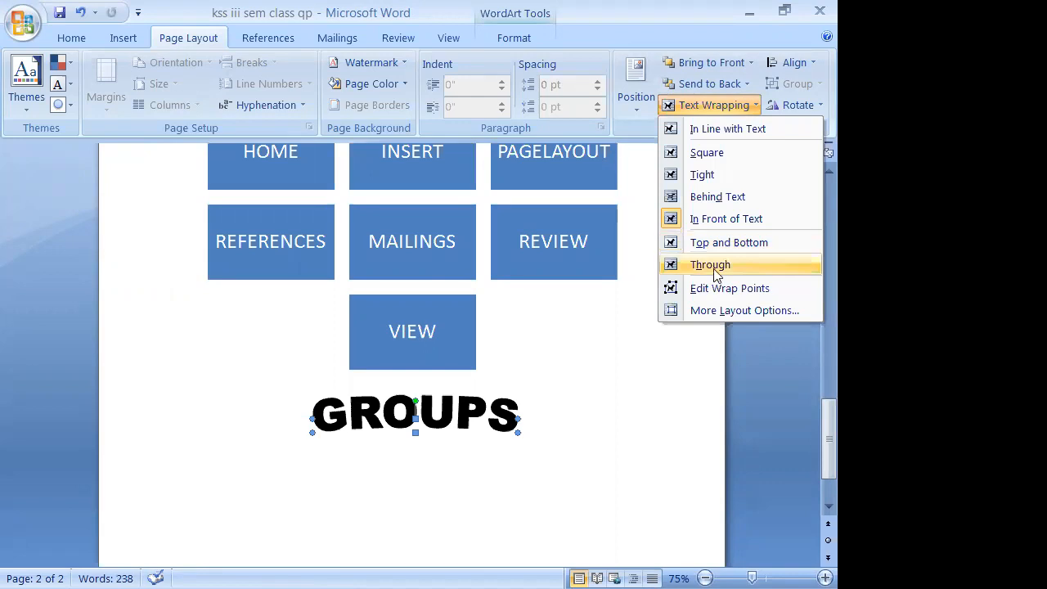
pyautogui.click(714, 270)
pyautogui.moveTo(464, 226); pyautogui.dragTo(491, 217)
pyautogui.click(484, 232)
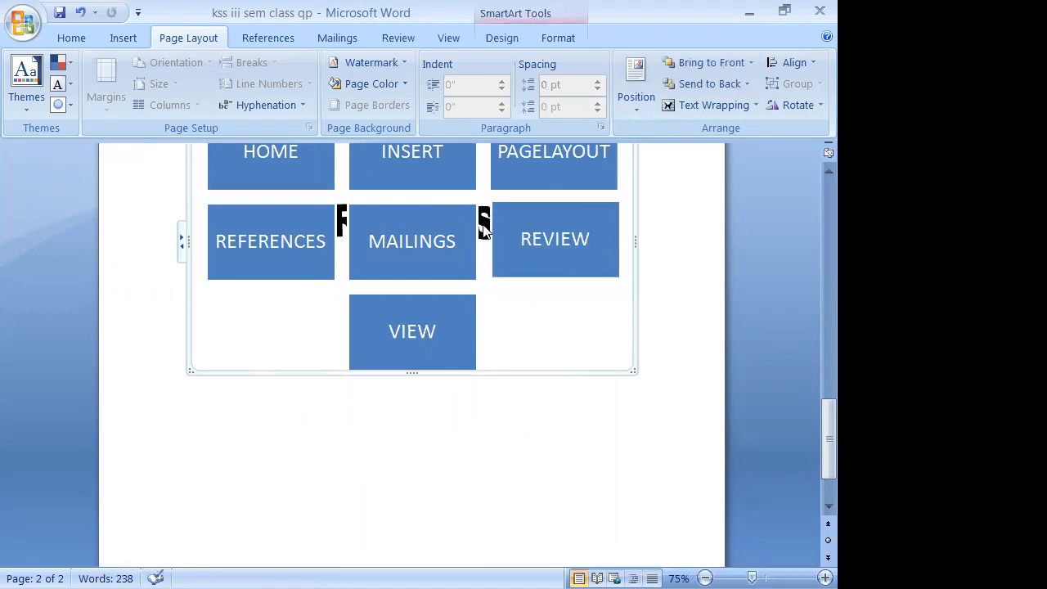
# - Set the SmartArt graphic's text wrapping to In Line with Text and move the GROUPS WordArt clear below the VIEW block
pyautogui.click(700, 109)
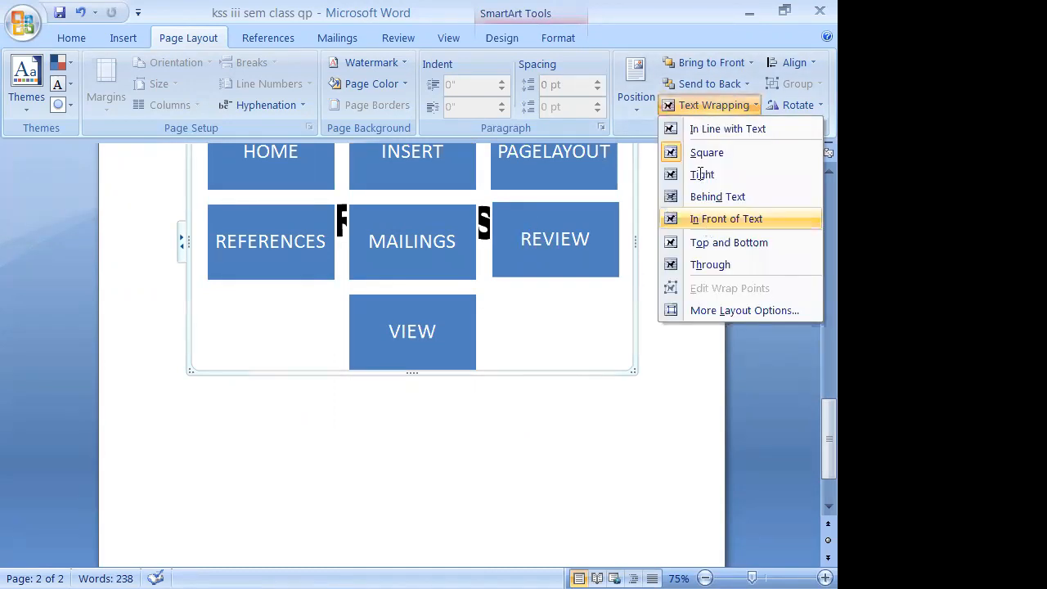
pyautogui.click(705, 223)
pyautogui.click(707, 101)
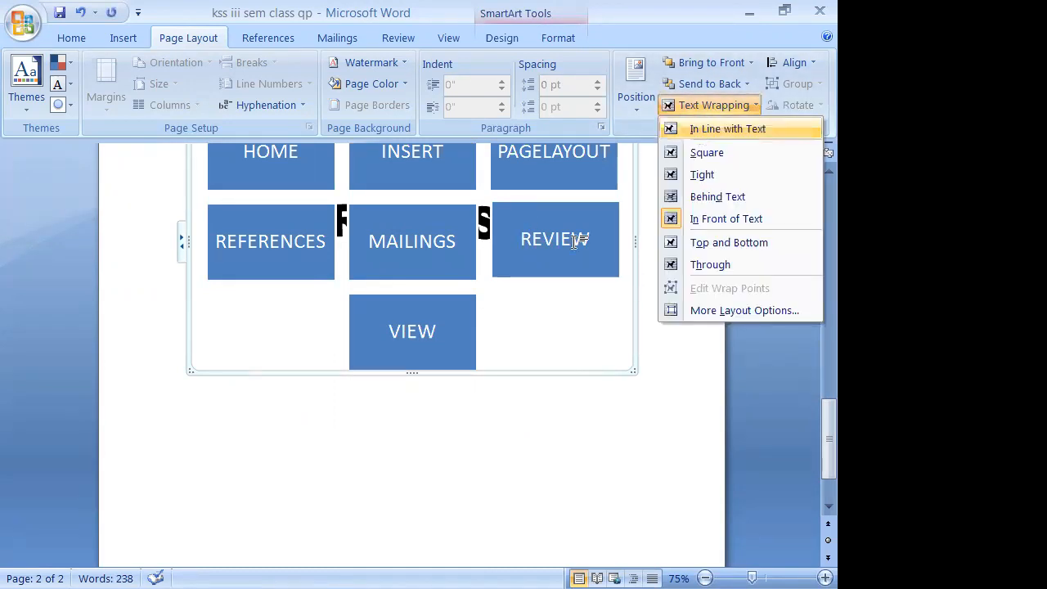
pyautogui.click(702, 129)
pyautogui.moveTo(389, 220); pyautogui.dragTo(389, 283)
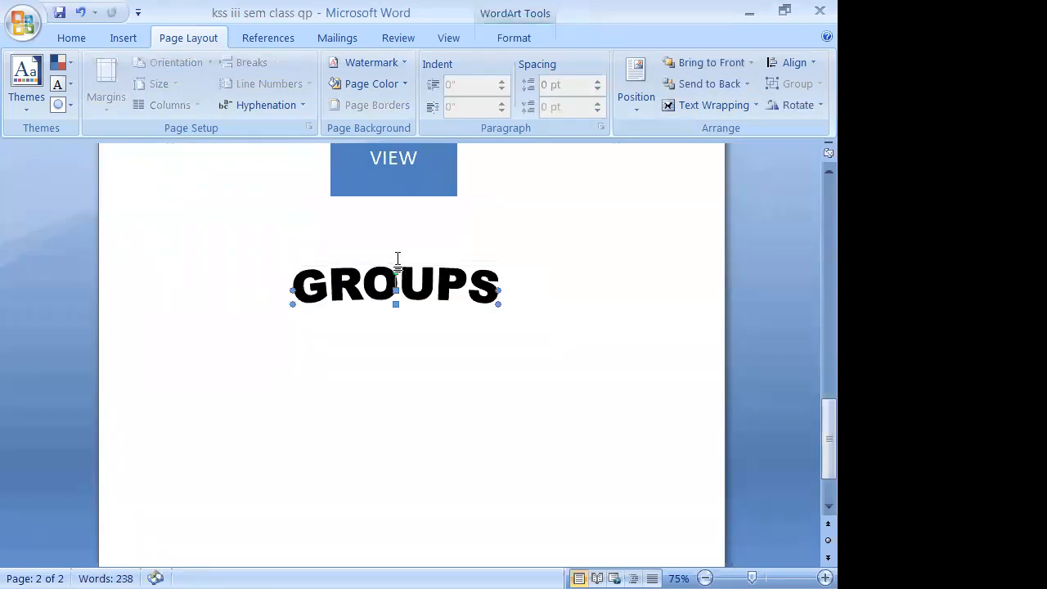
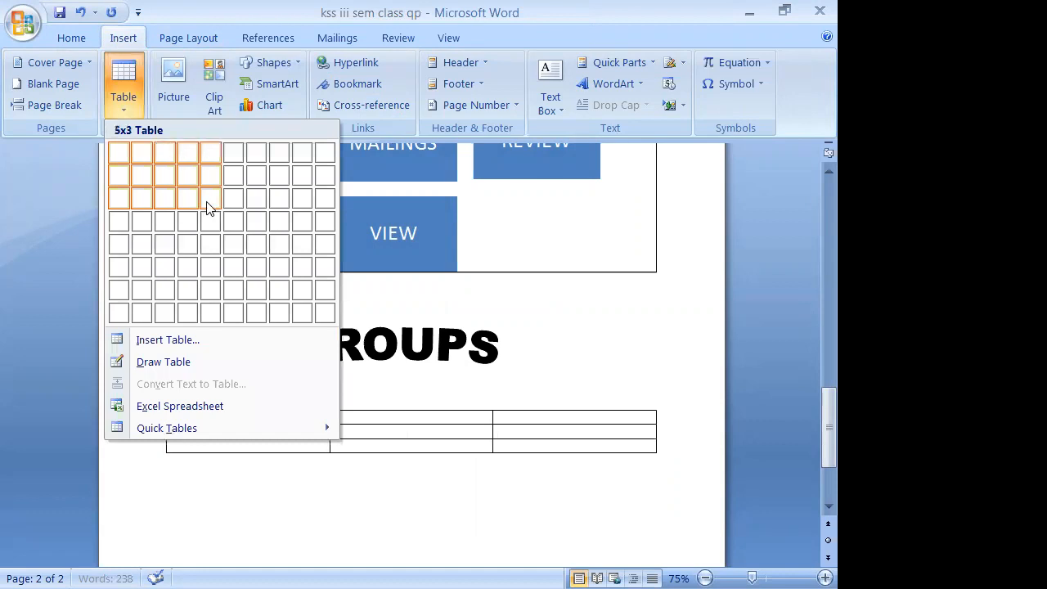
# - Insert a 6x3 table below the GROUPS WordArt and enter "Home Tab" and "Insert Tab" in its first two header cells
pyautogui.click(234, 206)
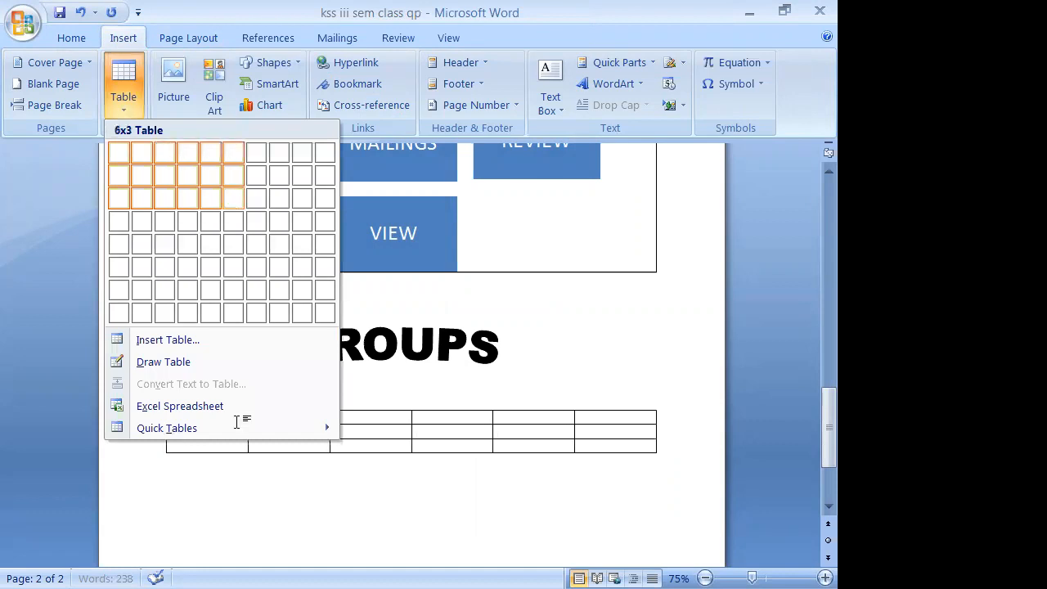
pyautogui.write('Home')
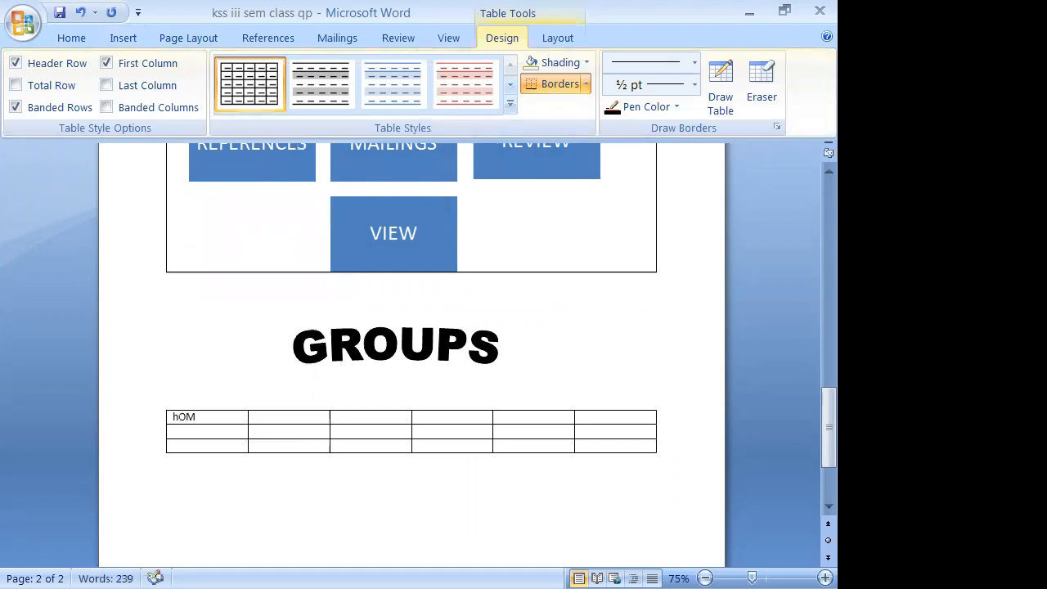
pyautogui.write(' Tab ')
pyautogui.write('Inse')
pyautogui.write('rt Tab')
pyautogui.press('Tab')
# - Enter "Page layout Tab", "References", "Mailings" and "Review" in the remaining header cells, and "view" in the second row's first cell
pyautogui.write('Page l')
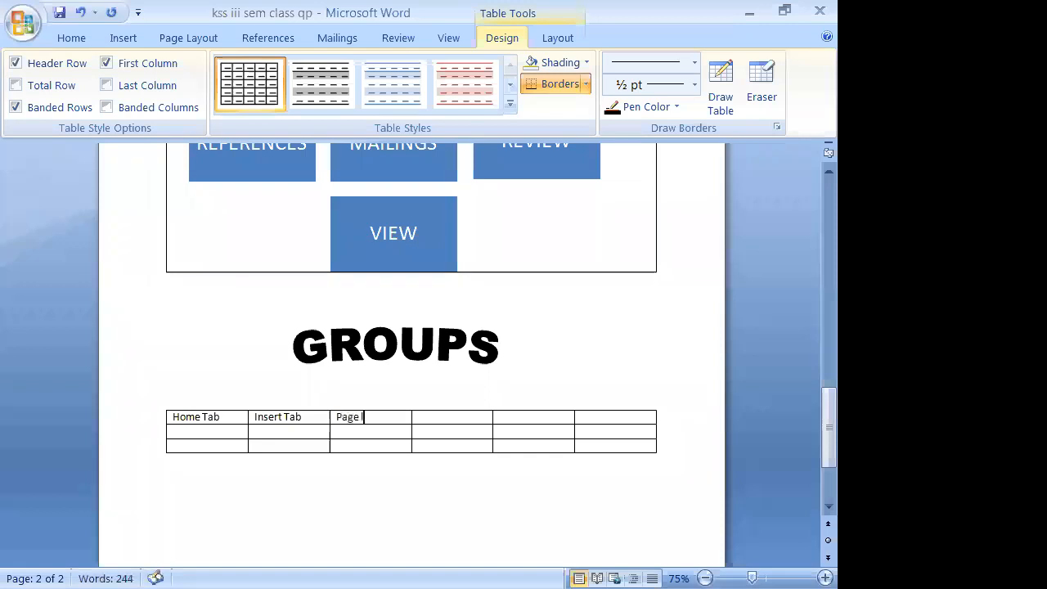
pyautogui.write('ayout Tab')
pyautogui.press('Tab')
pyautogui.write('References')
pyautogui.press('Tab')
pyautogui.write('Mailings')
pyautogui.press('Tab')
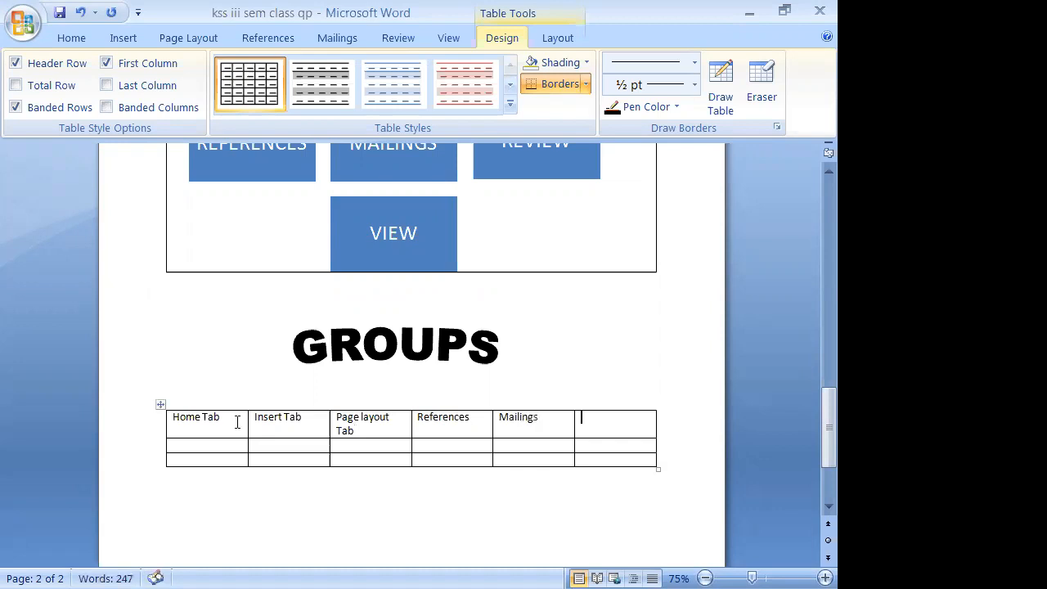
pyautogui.write('Review')
pyautogui.press('Tab')
pyautogui.write('view')
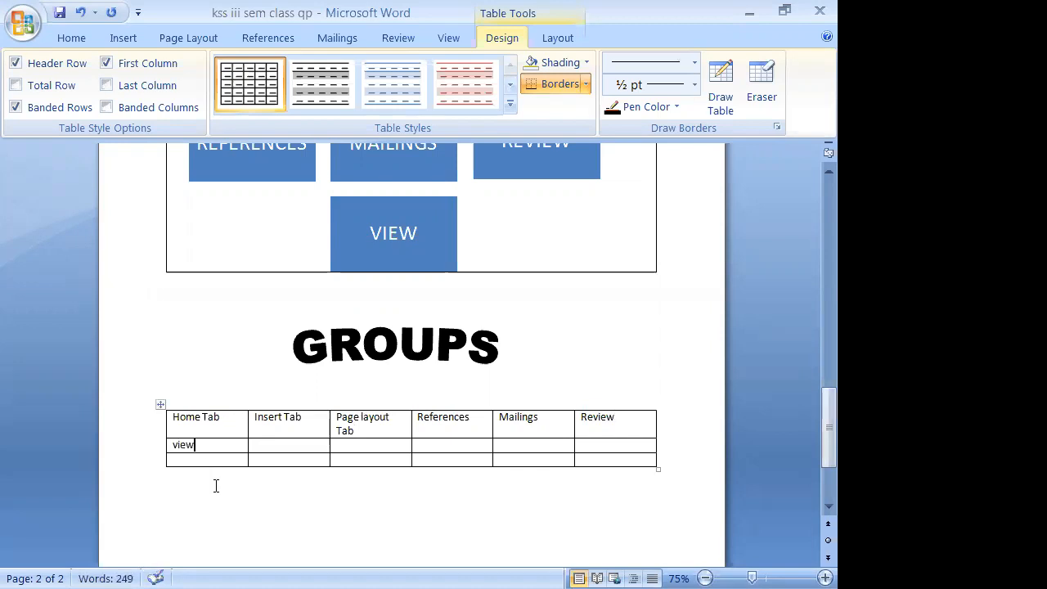
# - Insert a new column to the right of the table's Review column
pyautogui.click(634, 420)
pyautogui.rightClick(690, 259)
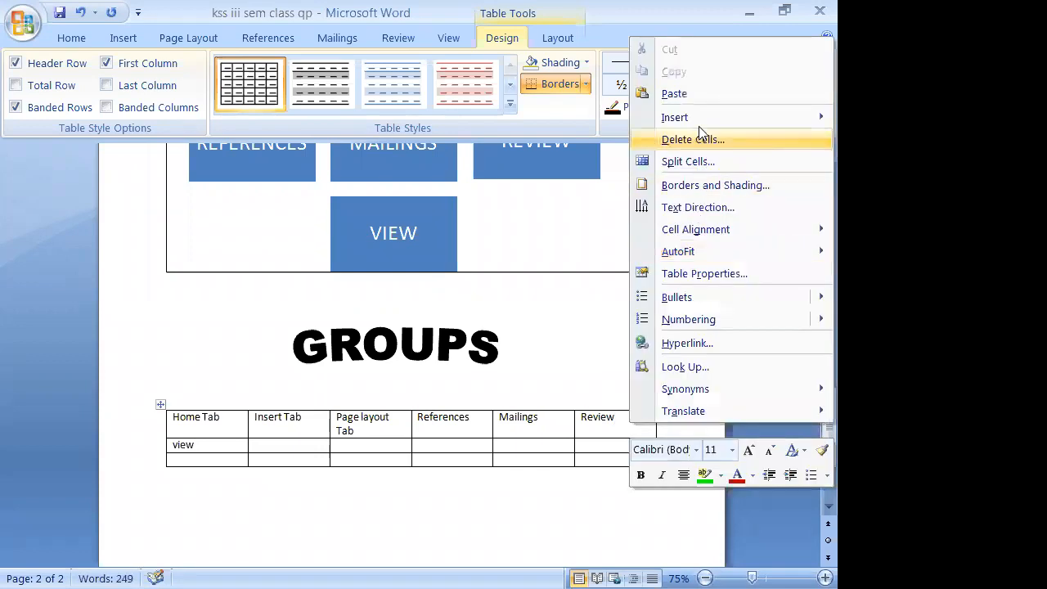
pyautogui.moveTo(675, 117)
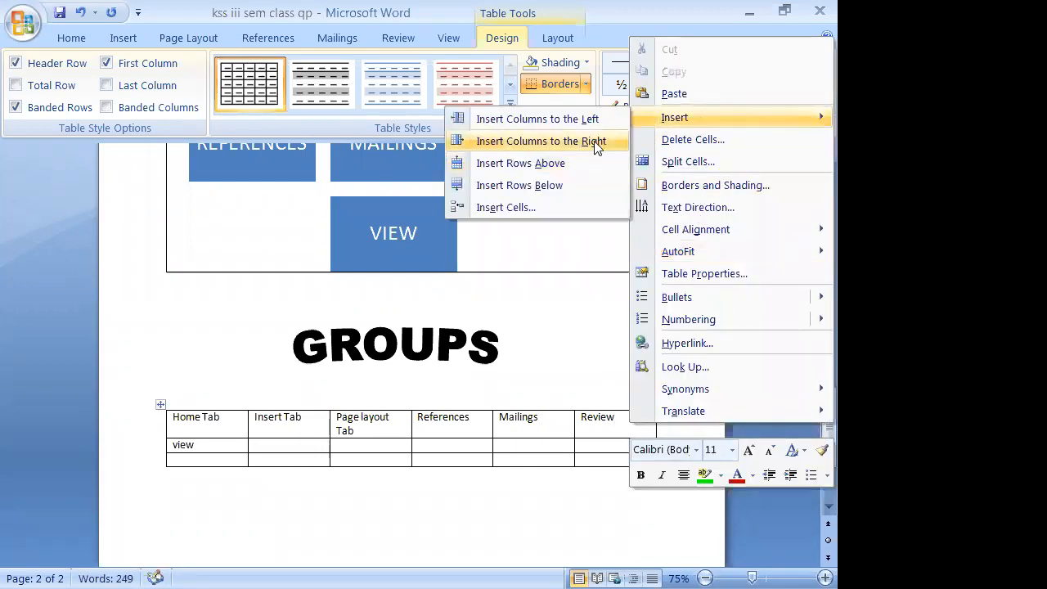
pyautogui.click(596, 147)
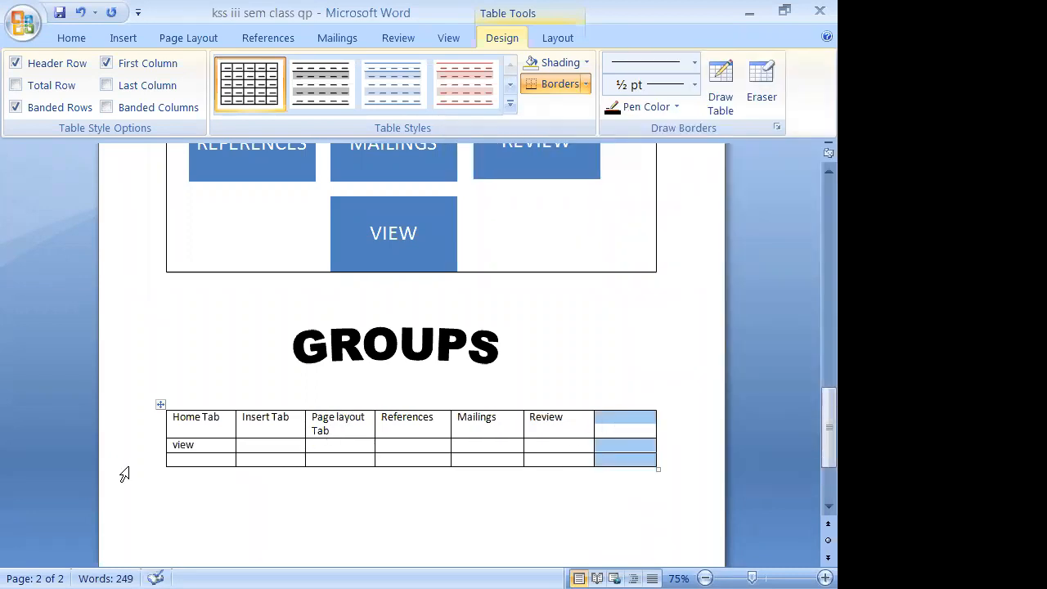
# - Delete "view" from the second row's first cell and enter "View" in the header of the empty last column
pyautogui.click(196, 444)
pyautogui.press('BackSpace')
pyautogui.press('BackSpace')
pyautogui.press('BackSpace')
pyautogui.press('BackSpace')
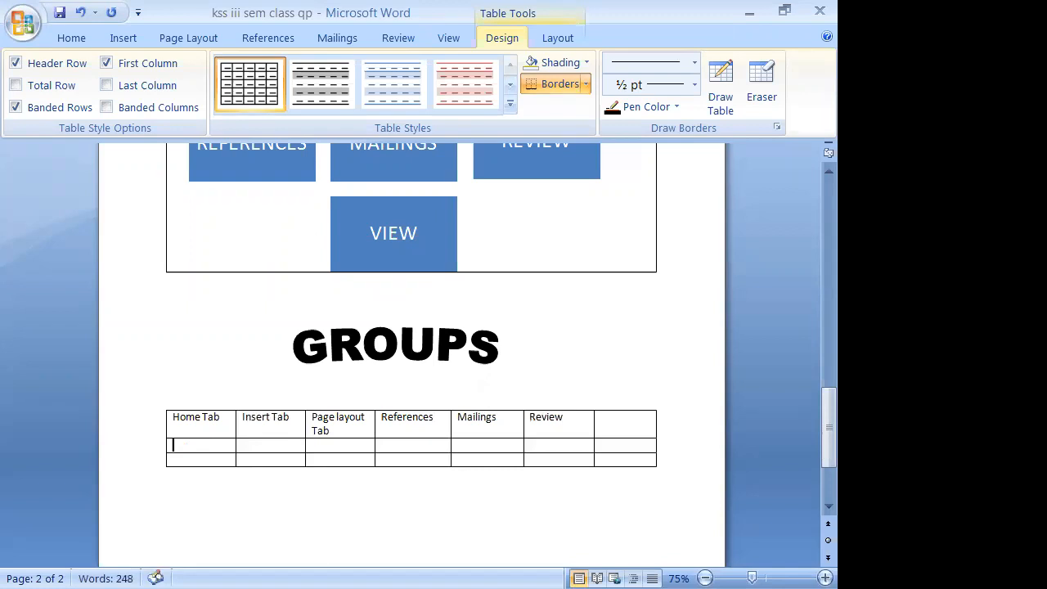
pyautogui.click(625, 425)
pyautogui.write('View')
# - Append "Tab" to the View, Review and Mailings column headers
pyautogui.click(320, 463)
pyautogui.write('Tab')
pyautogui.click(657, 419)
pyautogui.write('Tab')
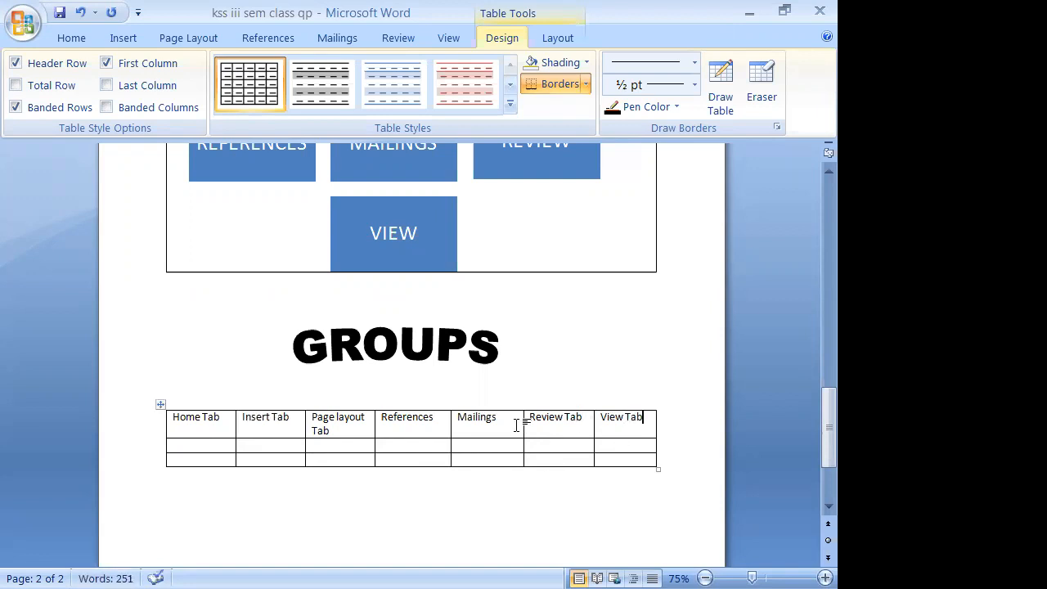
pyautogui.click(509, 423)
pyautogui.write('Tab')
# - Extend the table with five more empty rows, for a header row plus seven blank rows
pyautogui.click(230, 444)
pyautogui.press('Tab')
pyautogui.press('Tab')
pyautogui.press('Tab')
pyautogui.press('Tab')
pyautogui.press('Tab')
pyautogui.press('Tab')
pyautogui.press('Tab')
pyautogui.press('Tab')
pyautogui.press('Tab')
pyautogui.press('Tab')
pyautogui.press('Tab')
pyautogui.press('Tab')
pyautogui.press('Tab')
pyautogui.press('Tab')
pyautogui.press('Tab')
pyautogui.press('Tab')
pyautogui.press('Tab')
pyautogui.press('Tab')
pyautogui.press('Tab')
pyautogui.press('Tab')
pyautogui.press('Tab')
pyautogui.press('Tab')
pyautogui.press('Tab')
pyautogui.press('Tab')
pyautogui.press('Tab')
pyautogui.press('Tab')
pyautogui.press('Tab')
pyautogui.press('Tab')
pyautogui.press('Tab')
pyautogui.press('Tab')
pyautogui.press('Tab')
pyautogui.press('Tab')
pyautogui.press('Tab')
pyautogui.press('Tab')
pyautogui.press('Tab')
pyautogui.press('Tab')
pyautogui.press('Tab')
pyautogui.press('Tab')
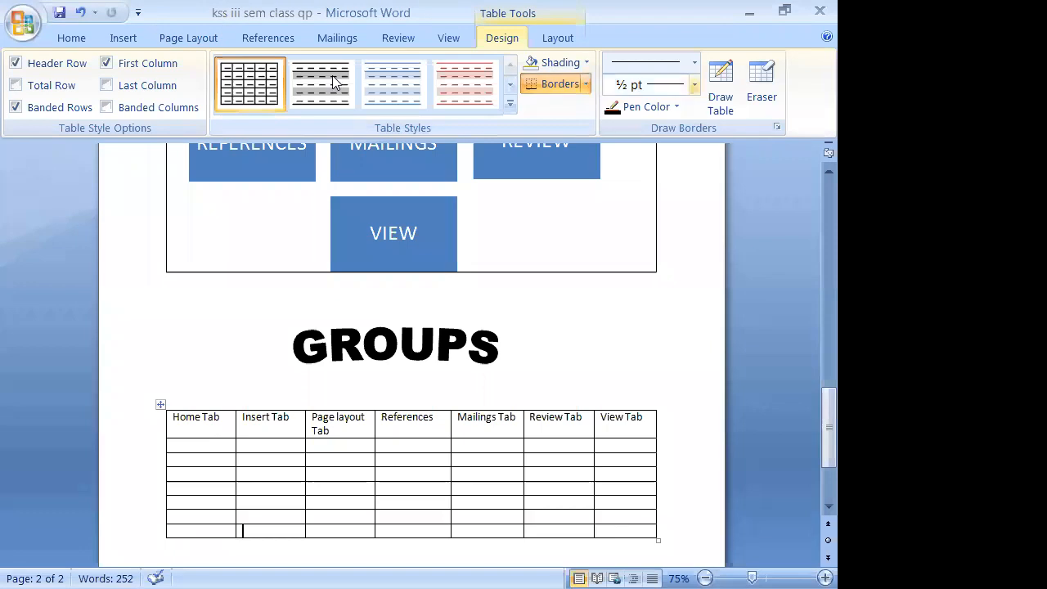
# - Look over the SmartArt diagram, the GROUPS heading and the table with the page layout commands shown
pyautogui.click(309, 342)
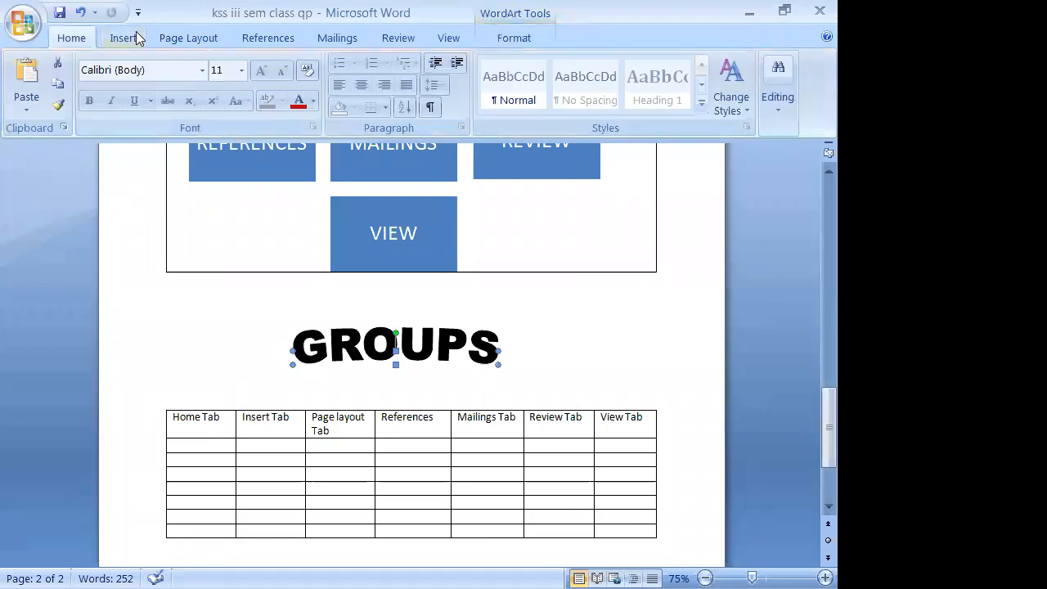
pyautogui.click(374, 502)
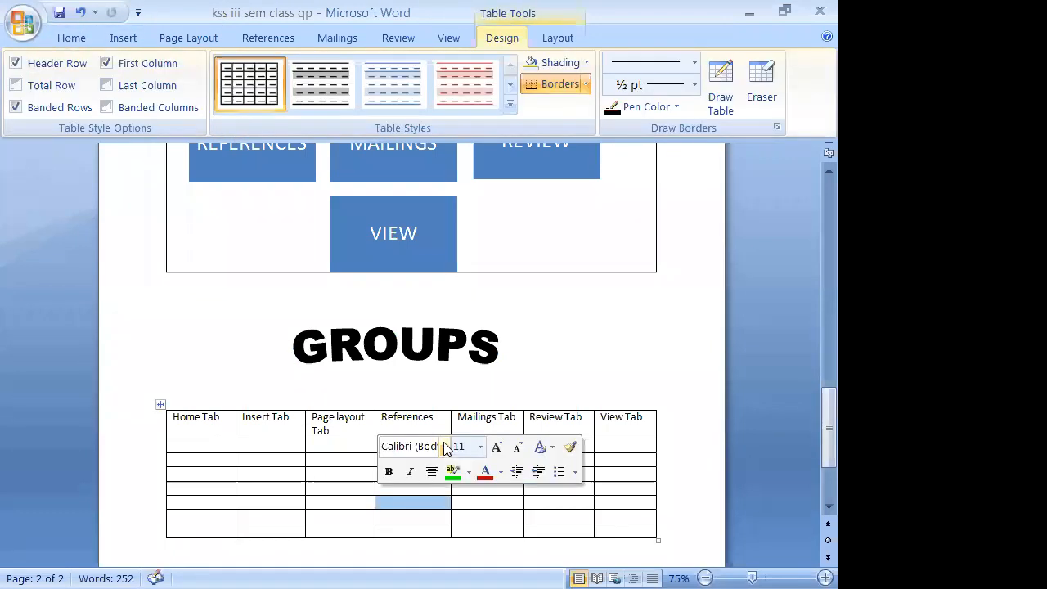
pyautogui.click(190, 38)
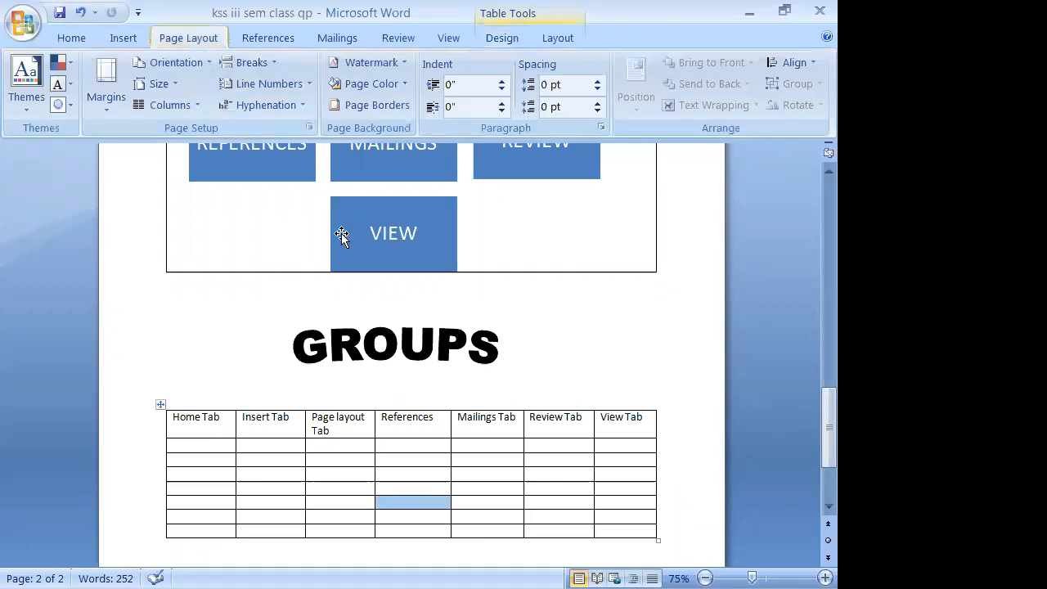
pyautogui.scroll(5, 393, 356)
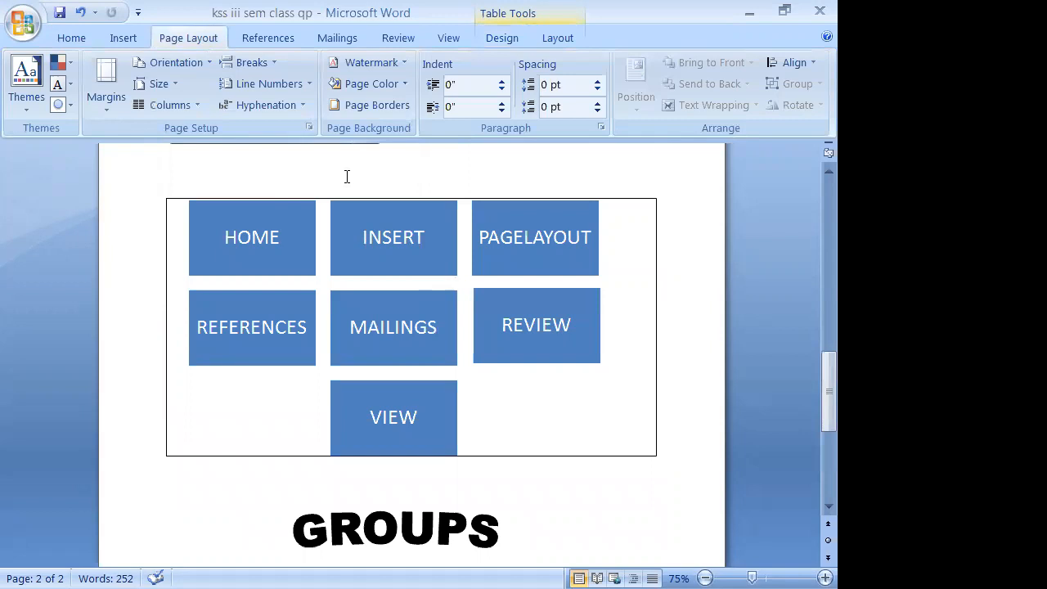
pyautogui.click(596, 322)
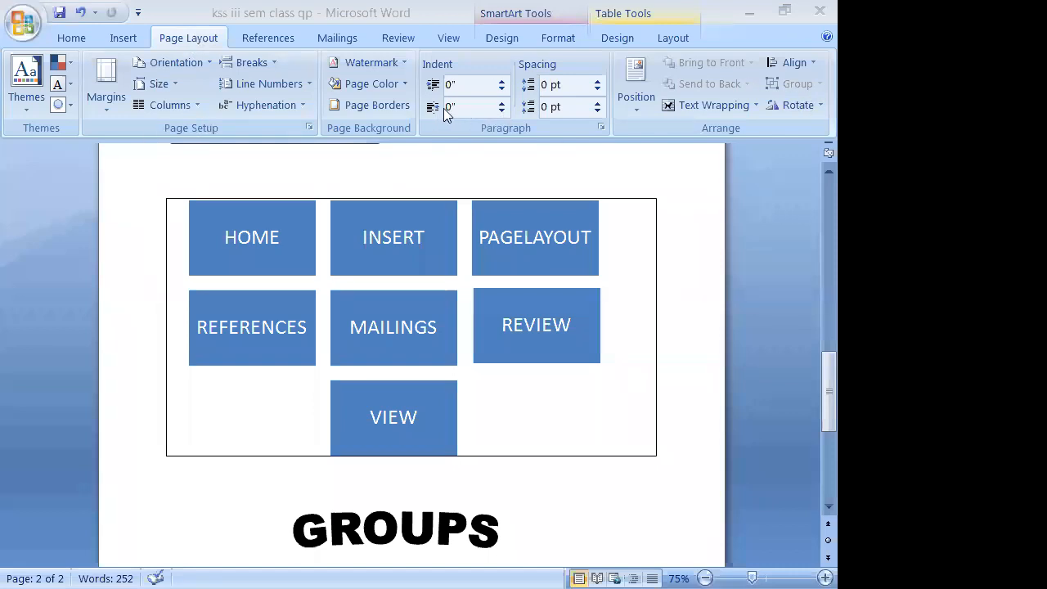
pyautogui.click(538, 161)
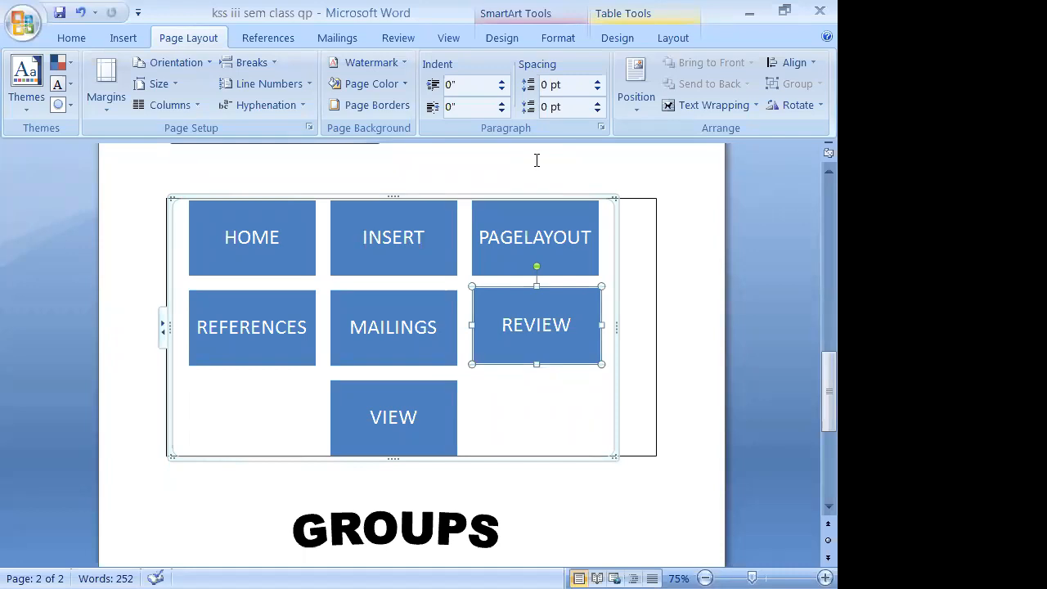
pyautogui.click(688, 203)
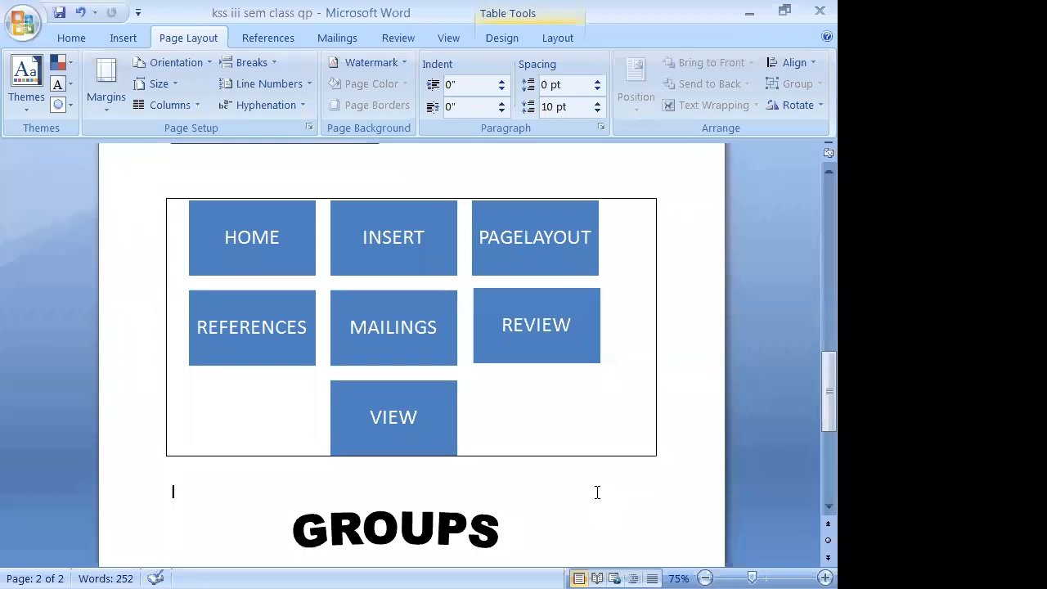
pyautogui.scroll(-5, 597, 492)
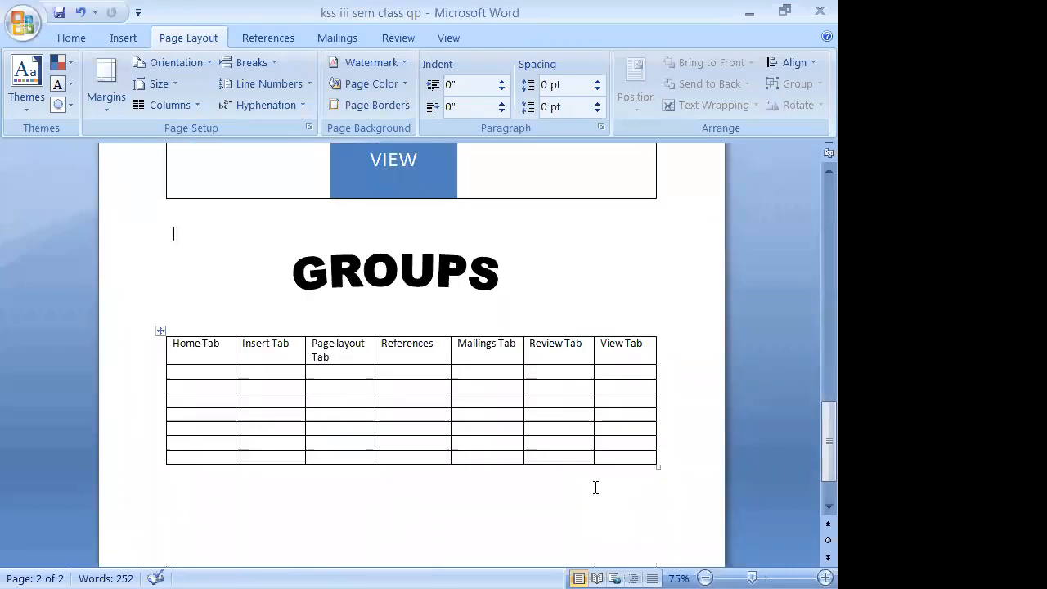
pyautogui.scroll(2, 593, 476)
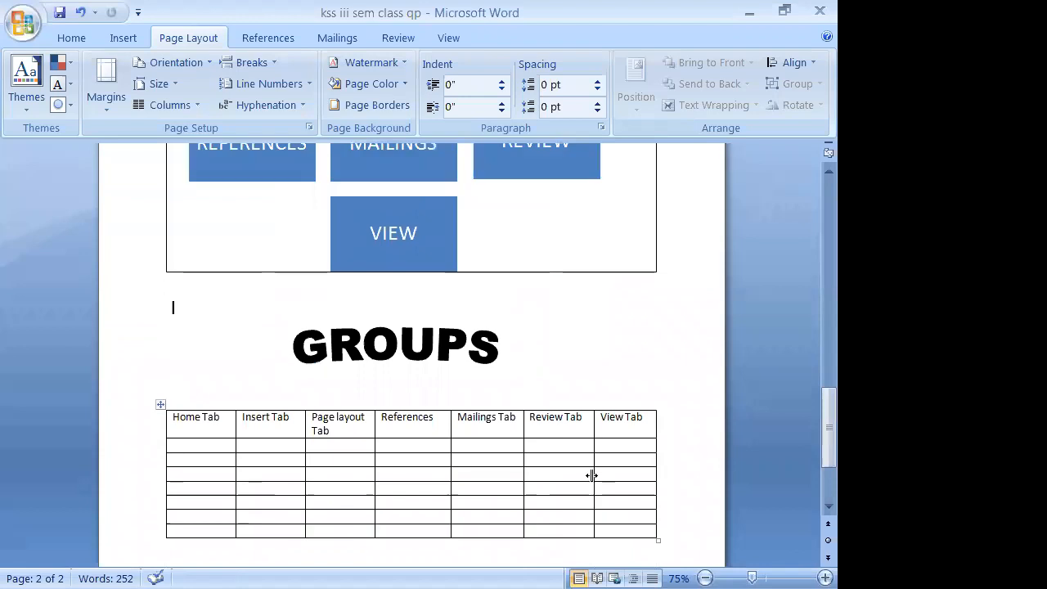
pyautogui.scroll(9, 689, 386)
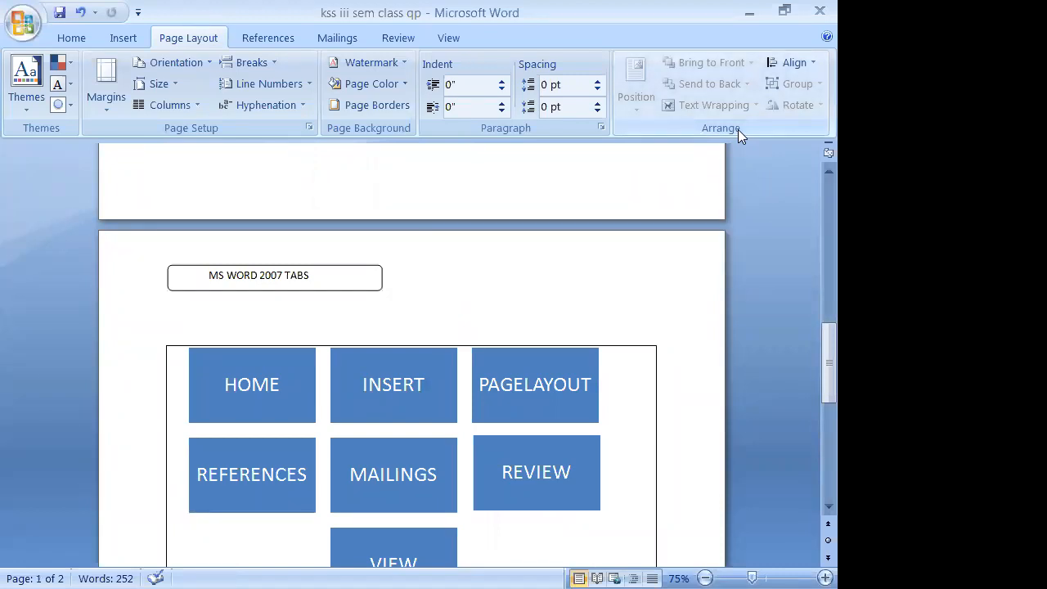
pyautogui.click(601, 284)
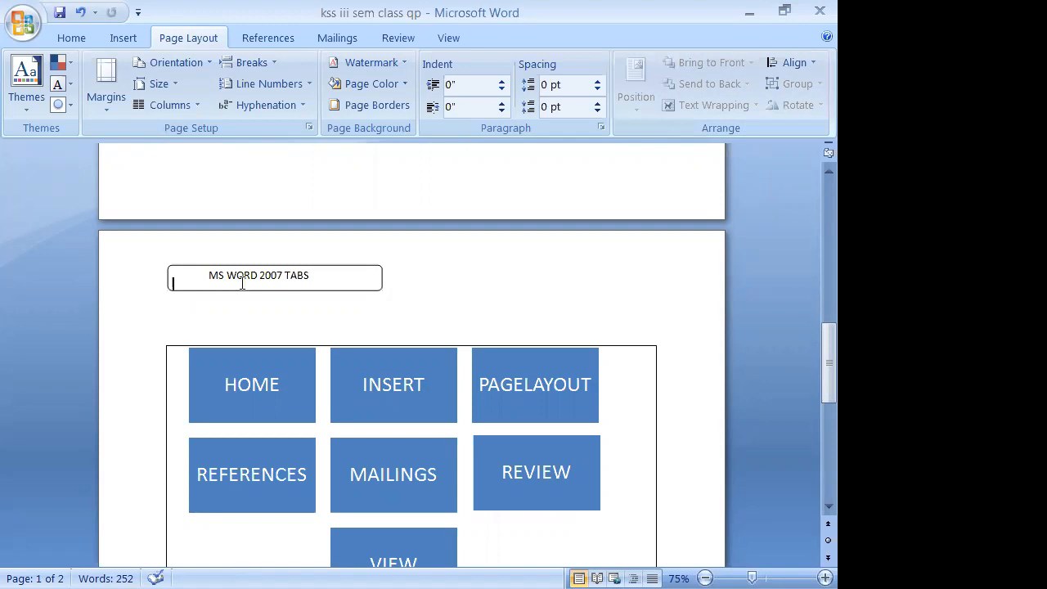
# - Try the top-centre, middle-centre and top-right page positions for the MS WORD 2007 TABS text box
pyautogui.click(311, 267)
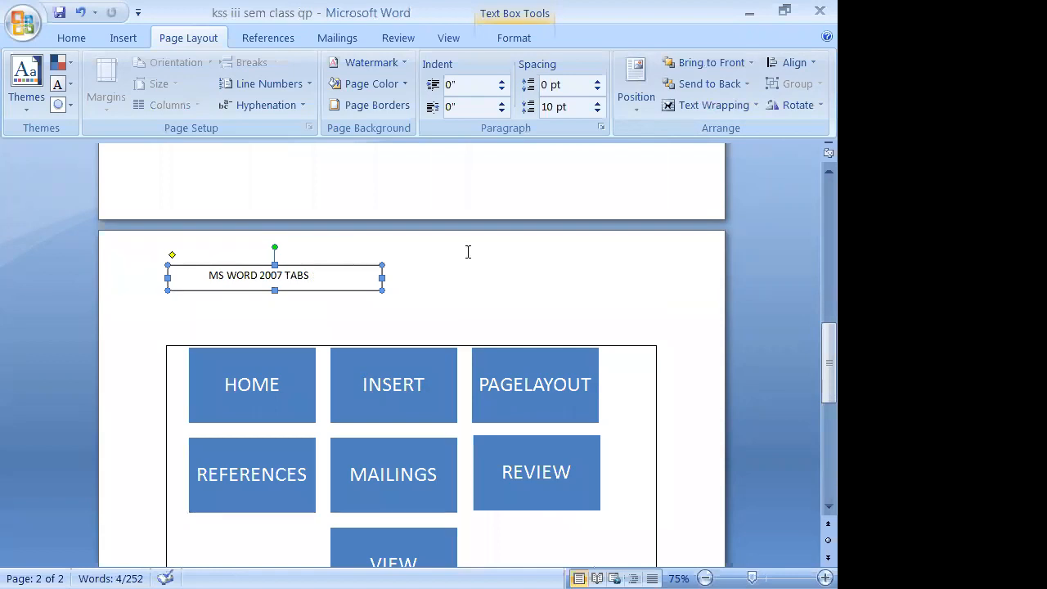
pyautogui.click(635, 110)
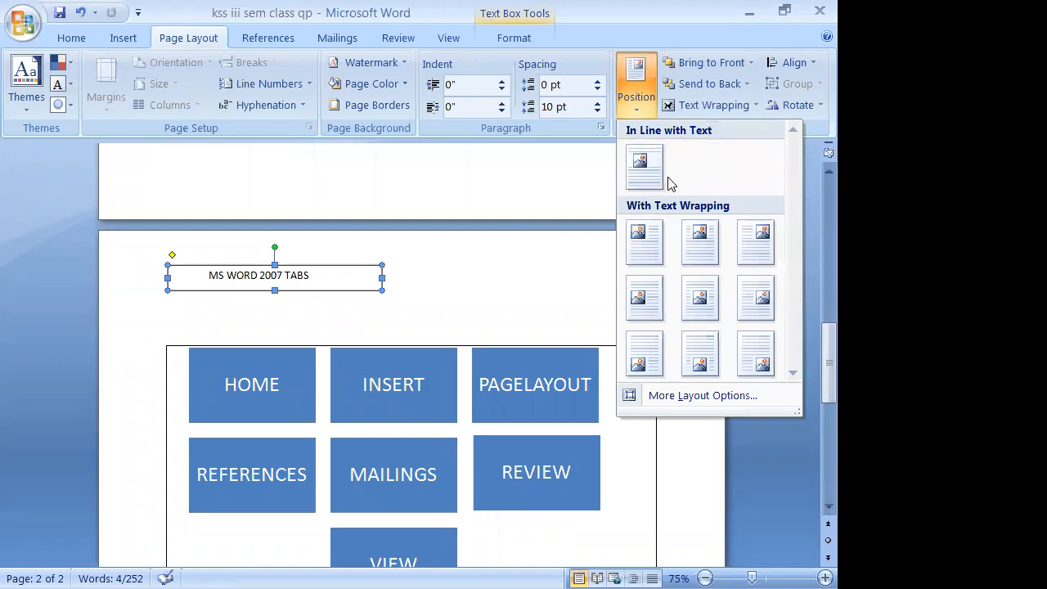
pyautogui.click(692, 251)
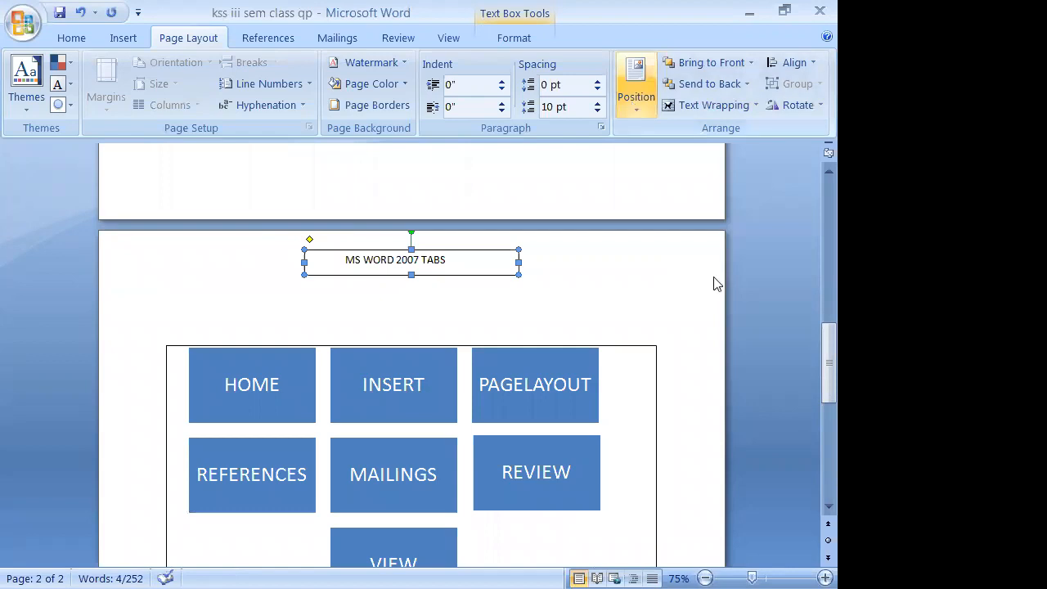
pyautogui.click(635, 88)
pyautogui.click(701, 297)
pyautogui.click(652, 105)
pyautogui.click(747, 235)
# - Try the MS WORD 2007 TABS text box at the page's bottom left and bottom right, ending at the bottom centre
pyautogui.click(629, 105)
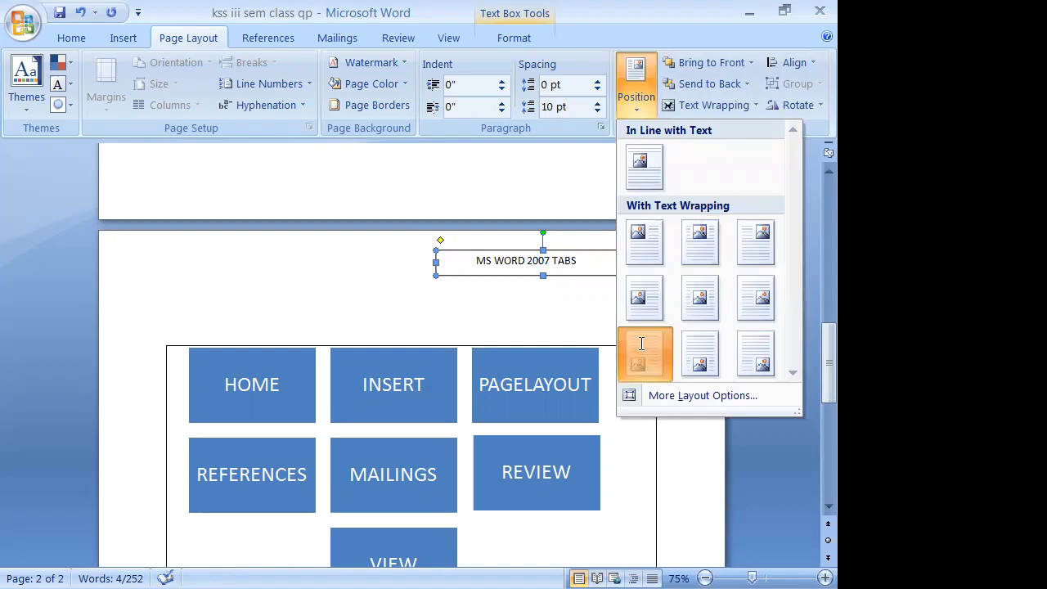
pyautogui.click(641, 355)
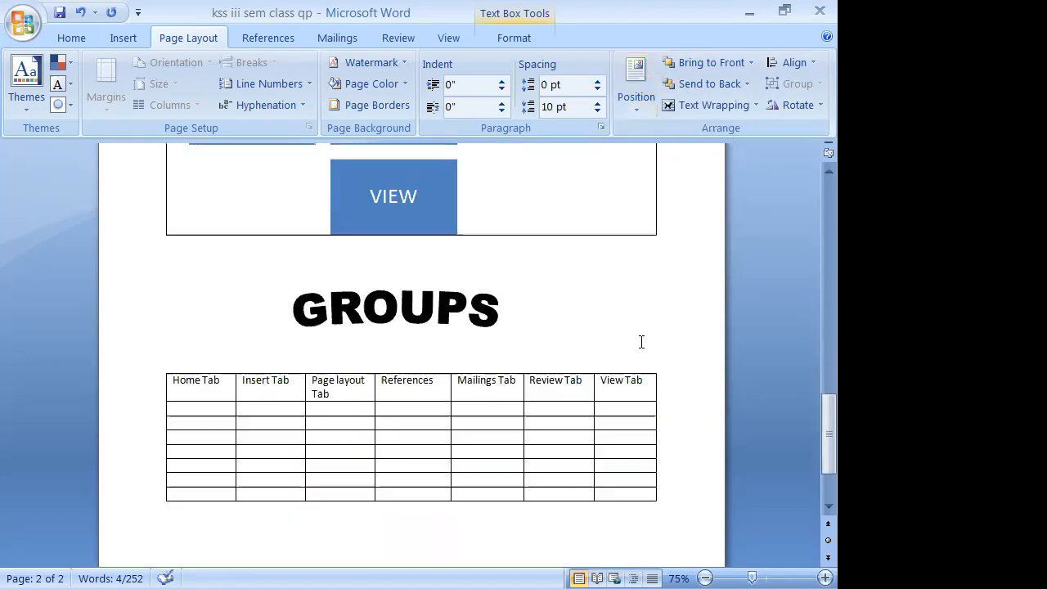
pyautogui.click(635, 99)
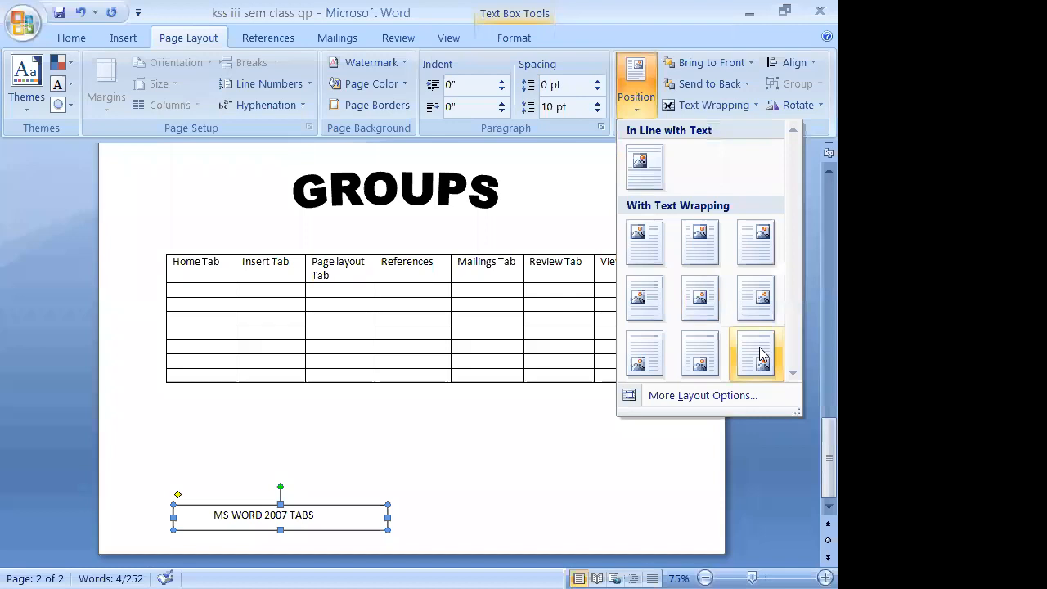
pyautogui.click(759, 354)
pyautogui.click(631, 105)
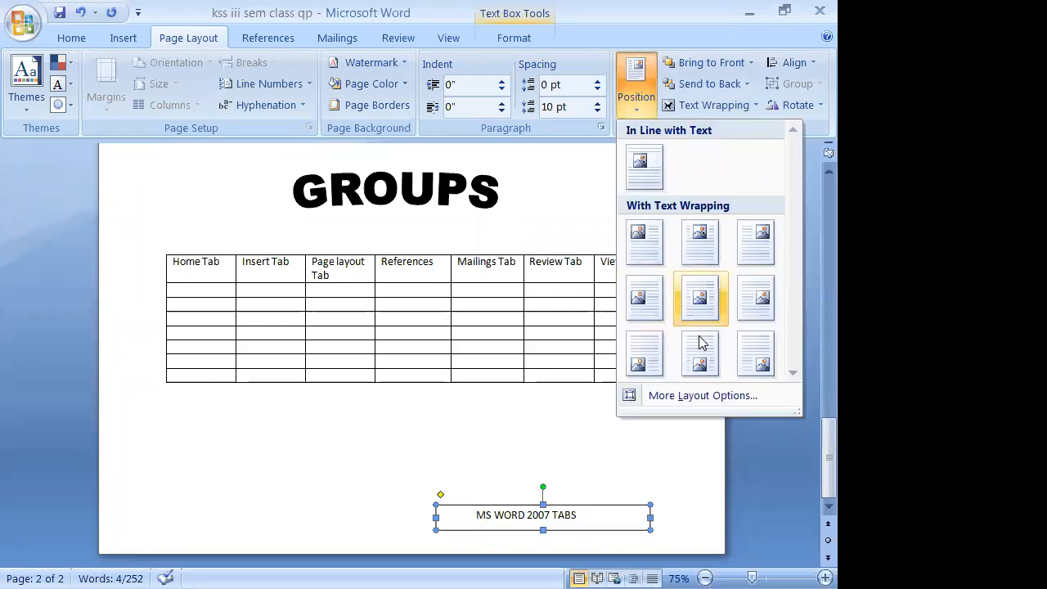
pyautogui.click(700, 342)
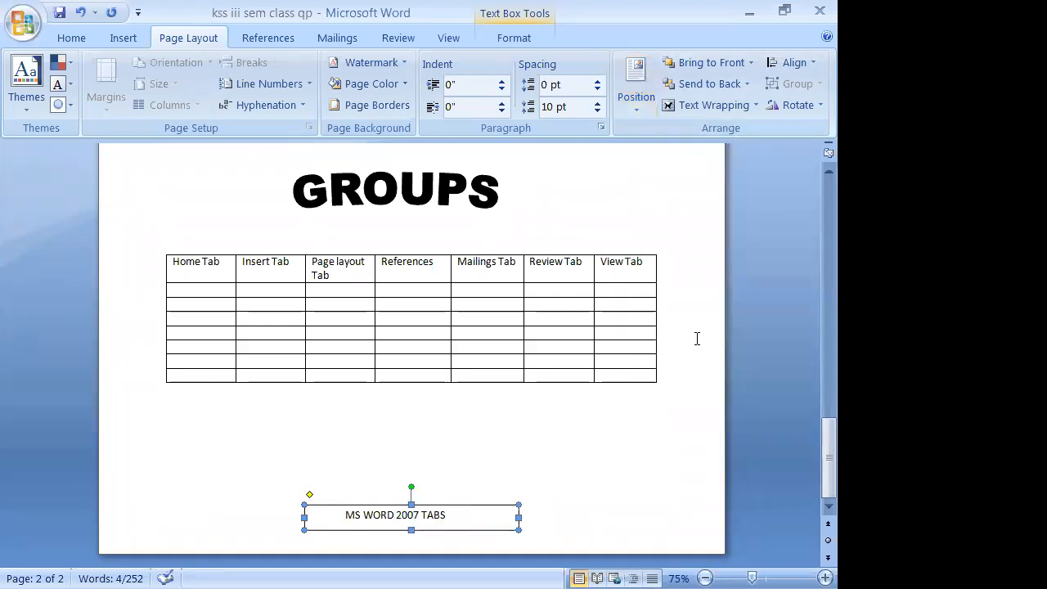
pyautogui.click(630, 360)
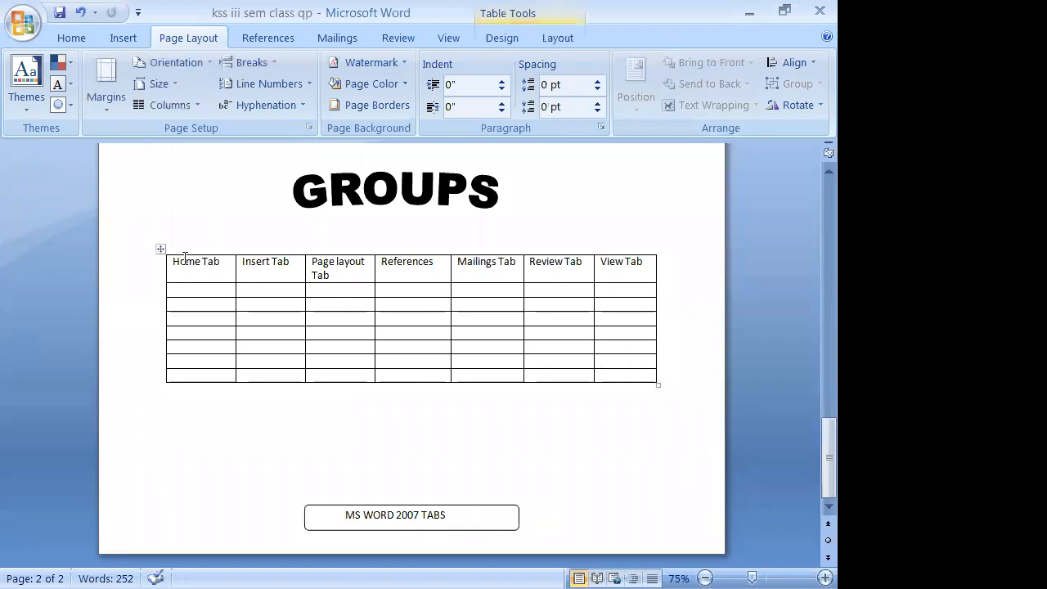
pyautogui.click(161, 250)
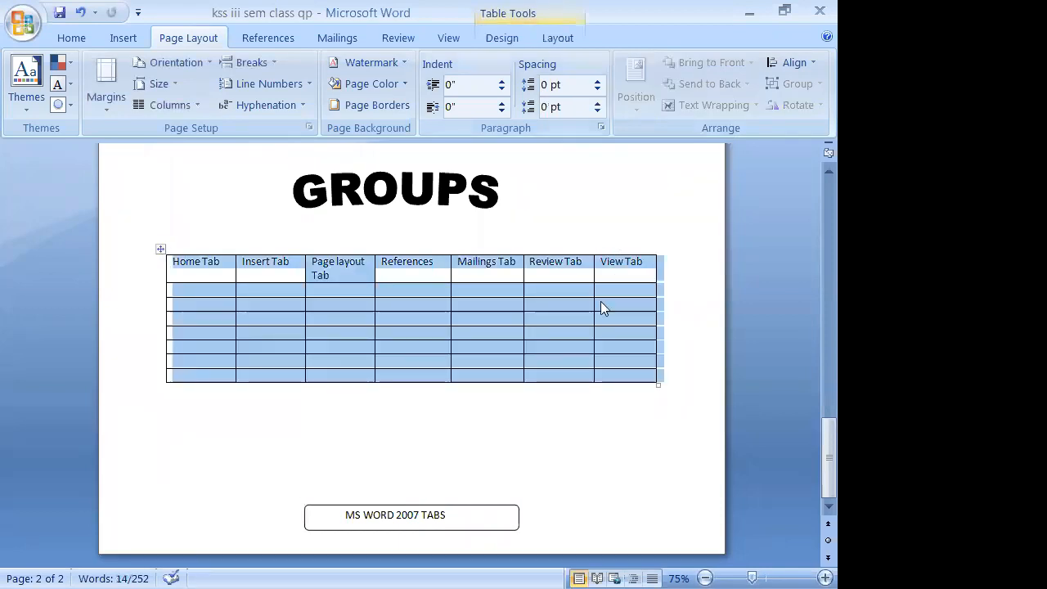
pyautogui.click(627, 180)
# - Set the GROUPS WordArt's text wrapping to Behind Text and move it down onto the table's blank rows
pyautogui.scroll(3, 460, 327)
pyautogui.click(463, 327)
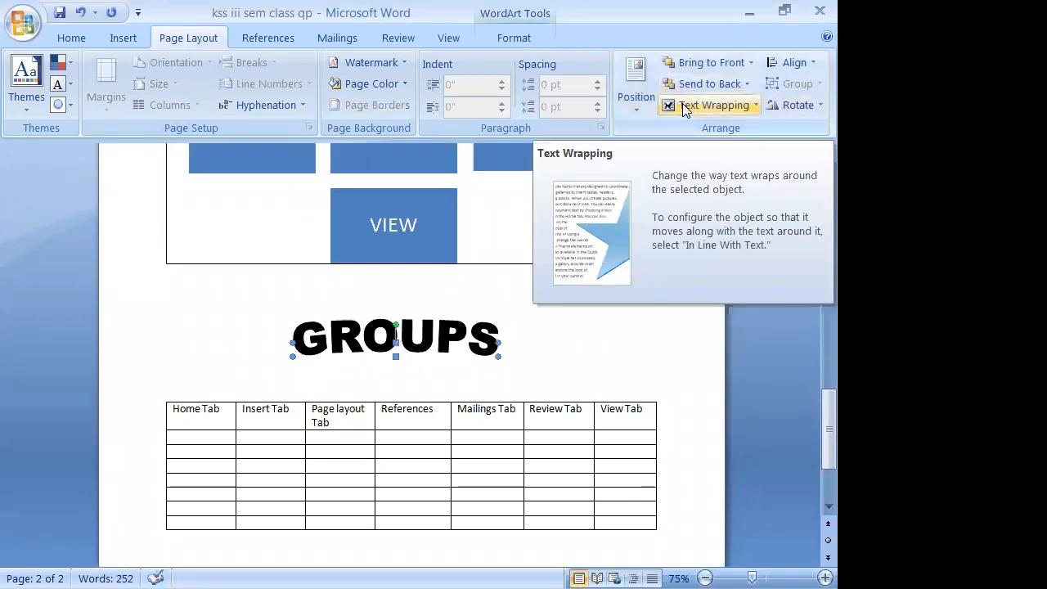
pyautogui.click(710, 107)
pyautogui.click(703, 202)
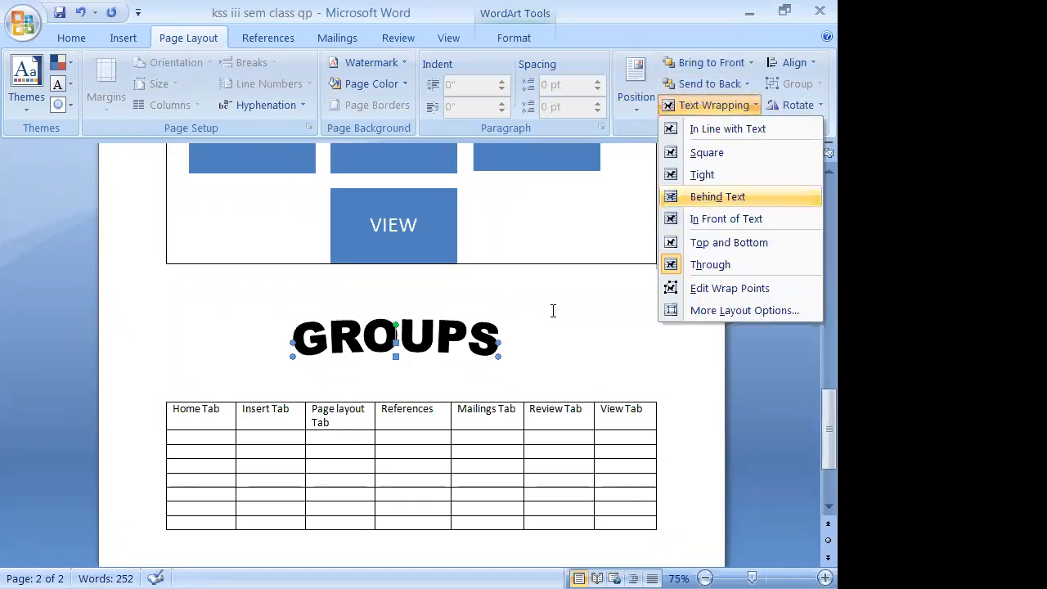
pyautogui.moveTo(449, 354); pyautogui.dragTo(423, 468)
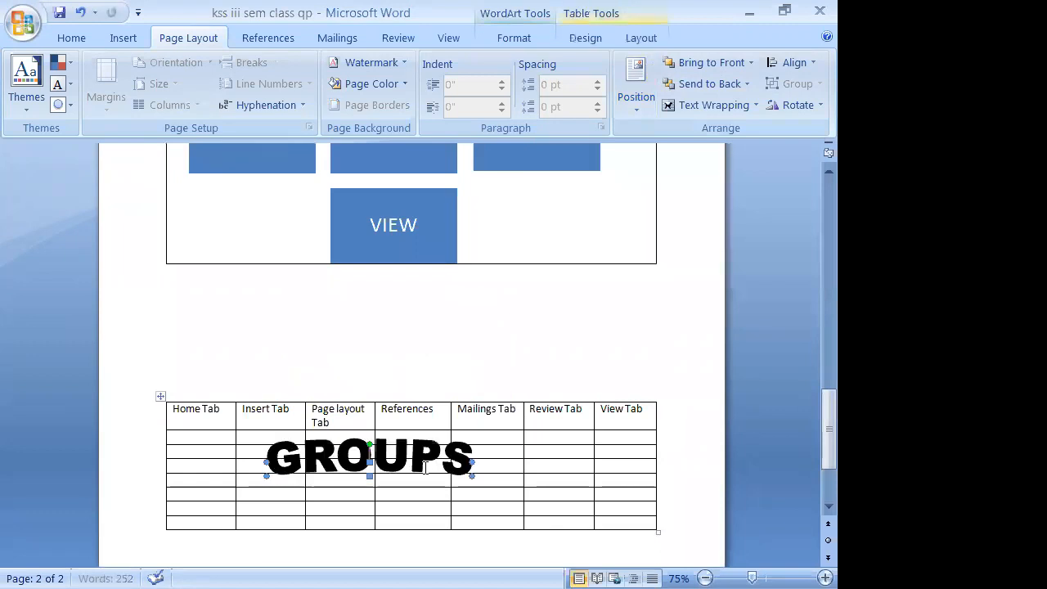
# - Try the Square, Through and In Line with Text wrapping styles on the GROUPS WordArt inside the table
pyautogui.click(708, 106)
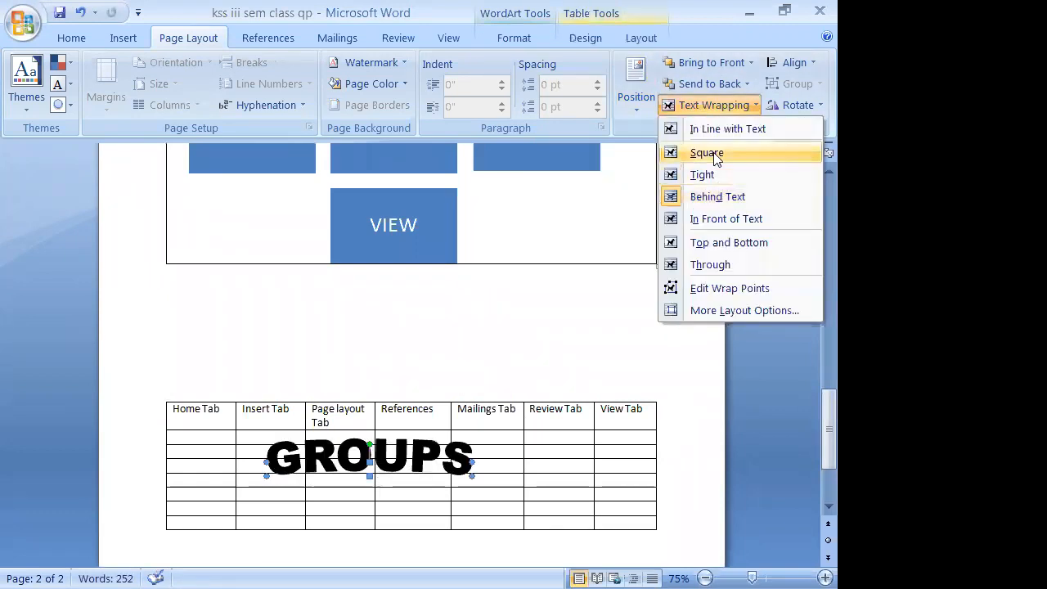
pyautogui.click(714, 155)
pyautogui.click(708, 112)
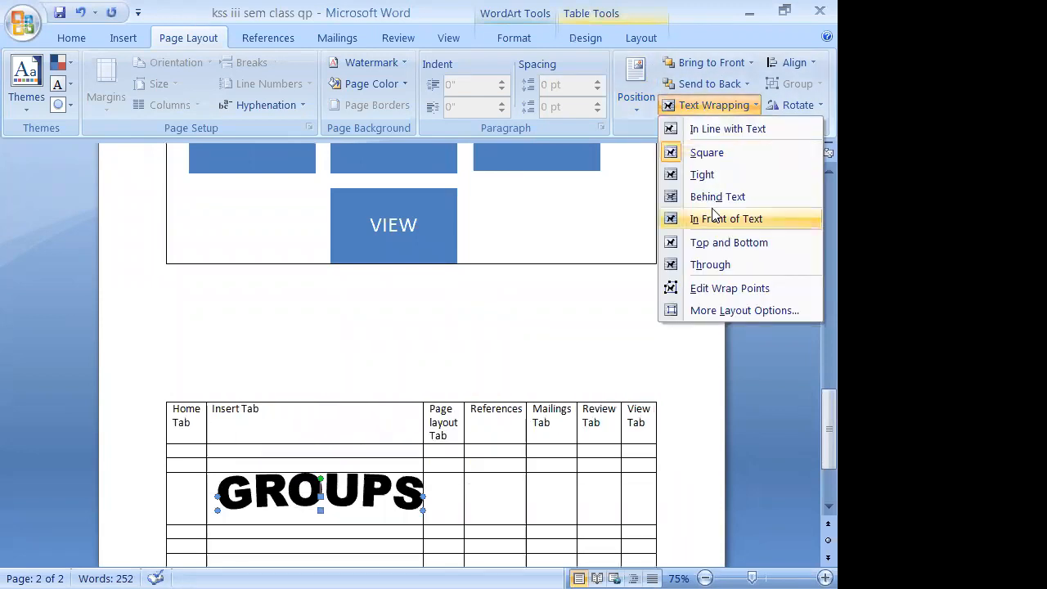
pyautogui.click(709, 265)
pyautogui.click(717, 106)
pyautogui.click(713, 109)
pyautogui.click(723, 129)
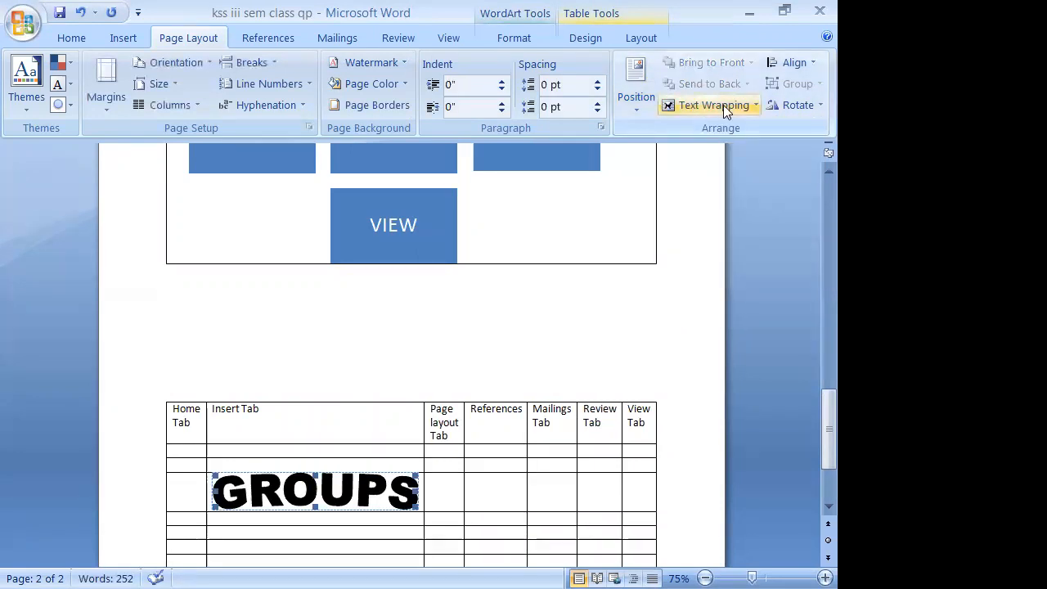
# - Set the GROUPS WordArt's text wrapping to Top and Bottom and deselect it
pyautogui.click(723, 103)
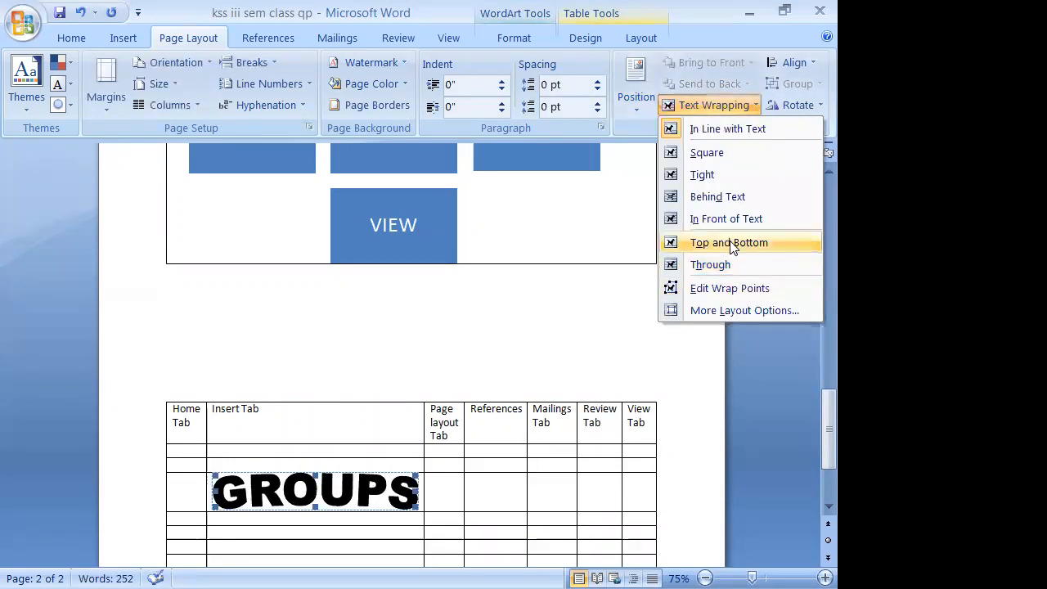
pyautogui.click(731, 244)
pyautogui.click(540, 363)
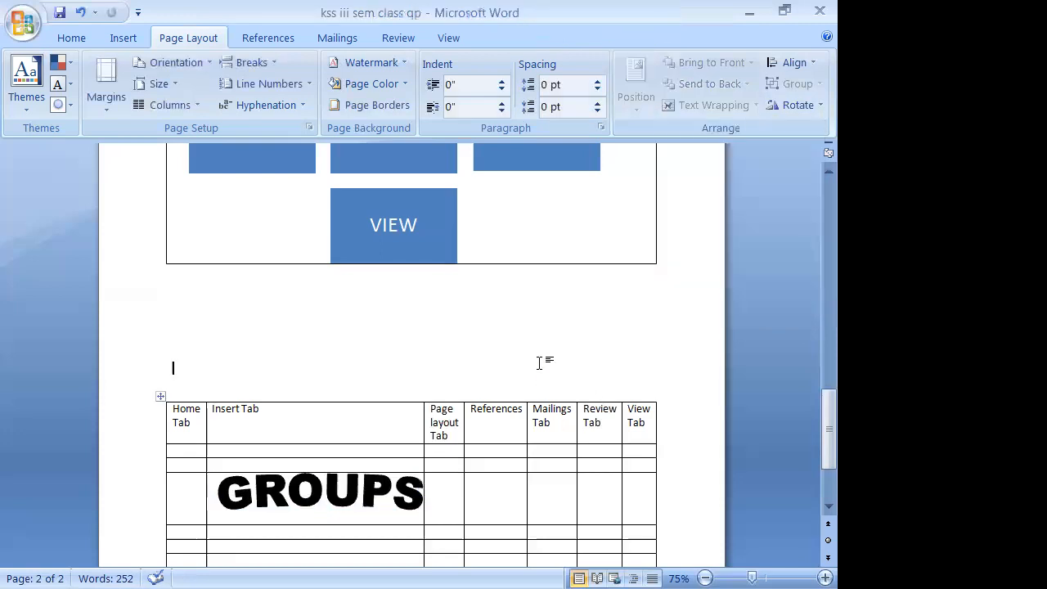
# - Undo the latest wrapping changes on the GROUPS WordArt so it lies over the table's blank rows again
pyautogui.scroll(-2, 523, 343)
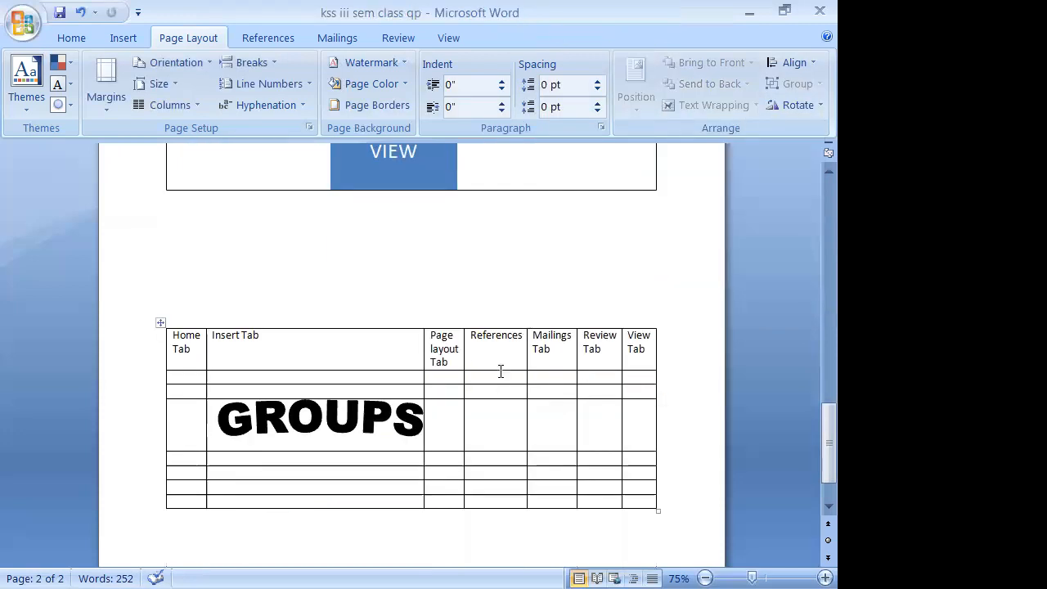
pyautogui.click(317, 406)
pyautogui.moveTo(318, 406); pyautogui.dragTo(336, 277)
pyautogui.hotkey('ctrl', 'z')
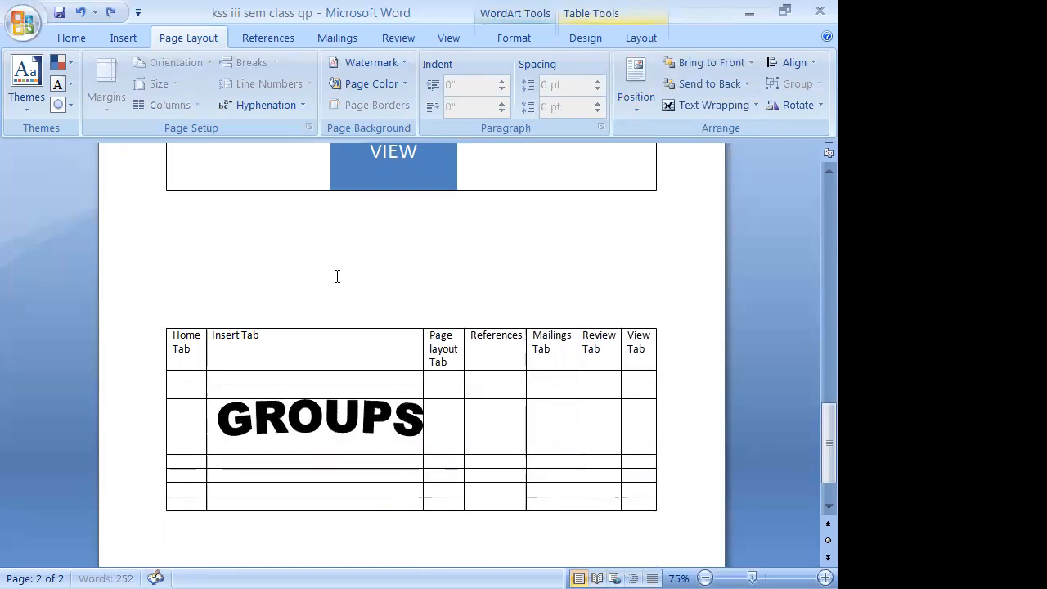
pyautogui.hotkey('ctrl', 'z')
pyautogui.click(392, 455)
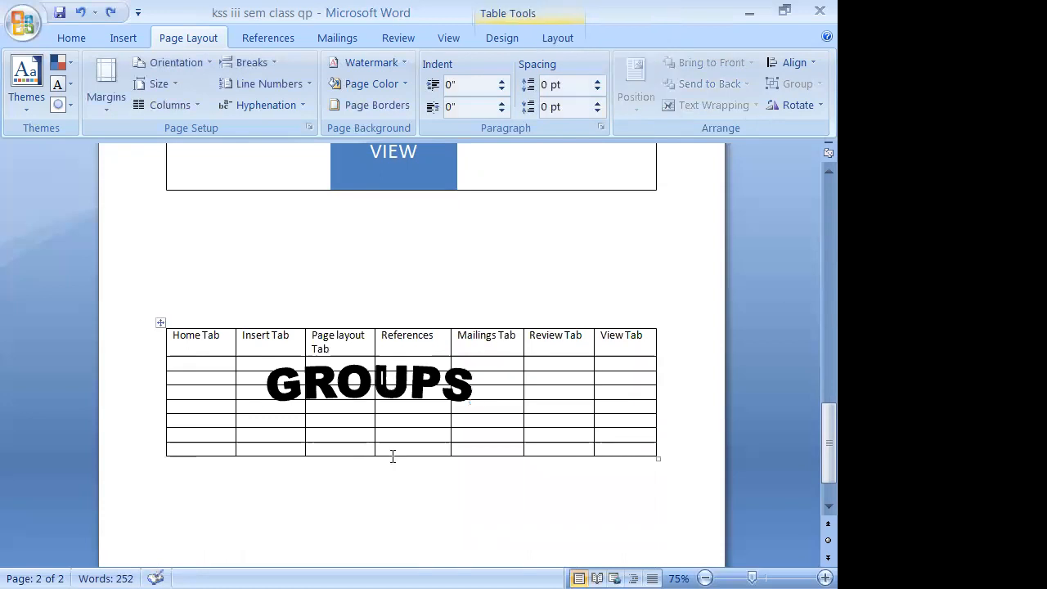
# - Try moving the tabs table together with the GROUPS WordArt up toward the SmartArt and back down
pyautogui.click(393, 390)
pyautogui.moveTo(162, 323); pyautogui.dragTo(162, 244)
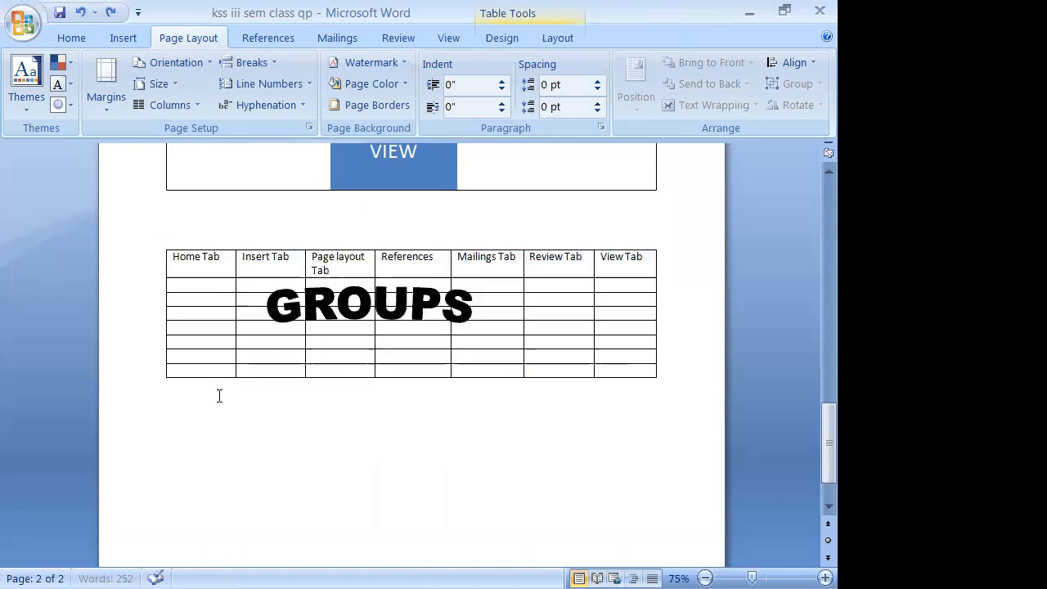
pyautogui.click(348, 306)
pyautogui.moveTo(160, 244); pyautogui.dragTo(157, 366)
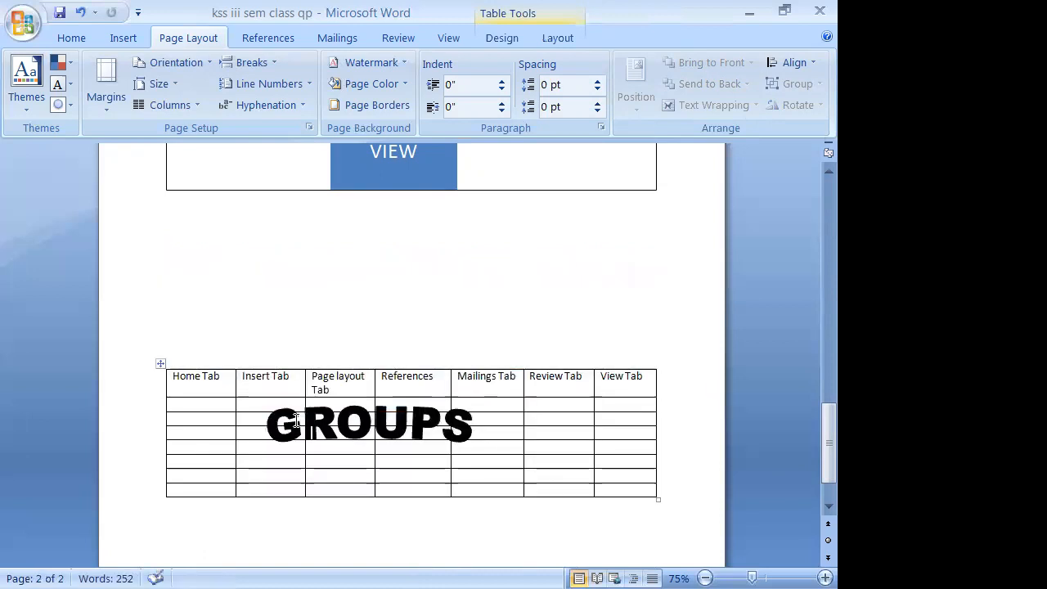
# - Try to select the GROUPS WordArt lying behind the table, selecting table cells and the whole table along the way
pyautogui.click(242, 431)
pyautogui.click(444, 366)
pyautogui.click(166, 366)
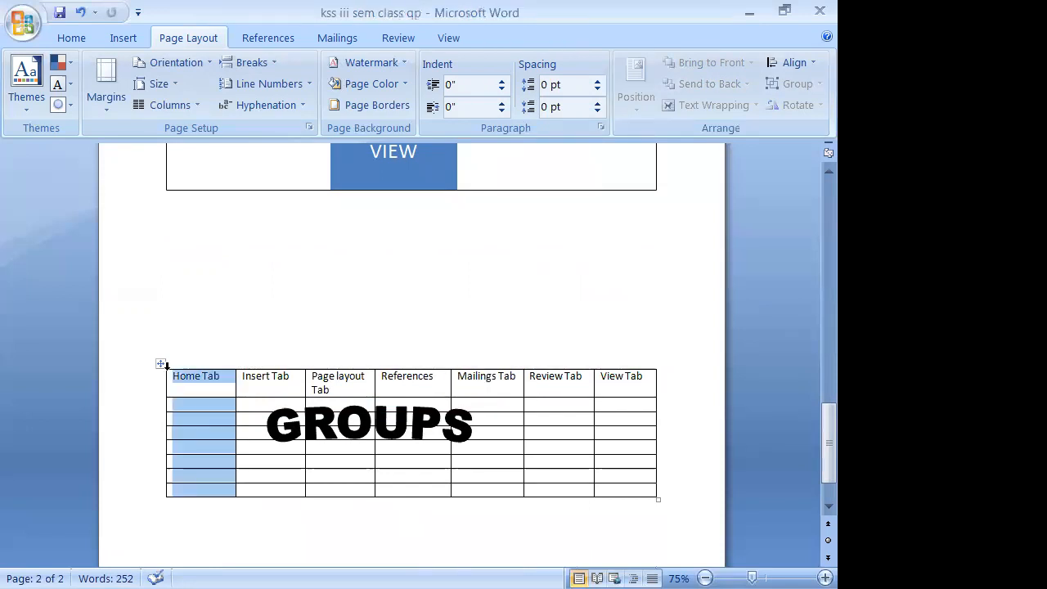
pyautogui.click(161, 364)
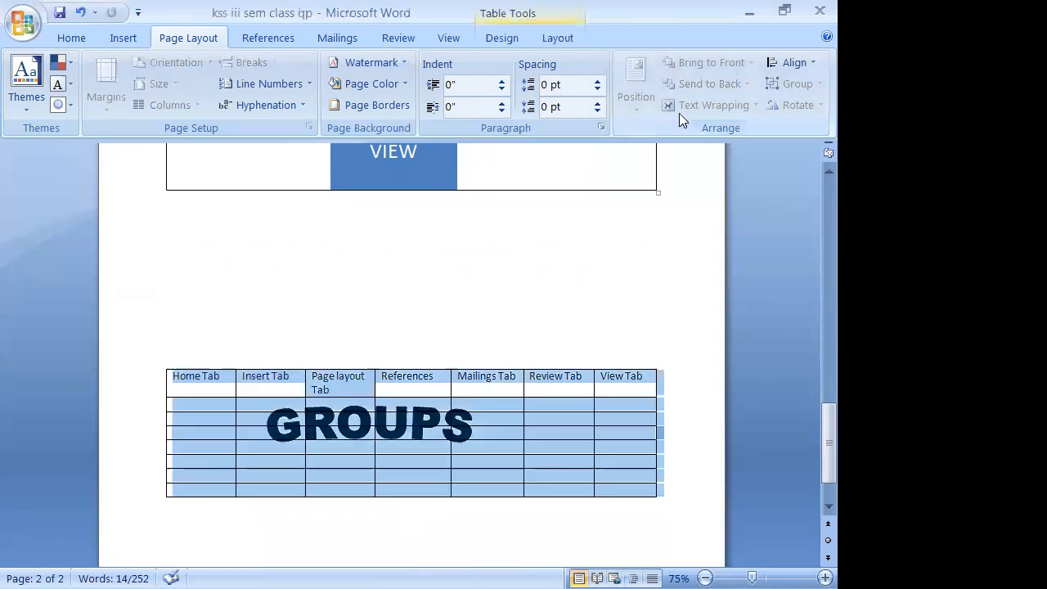
pyautogui.click(581, 365)
pyautogui.click(163, 363)
pyautogui.click(450, 434)
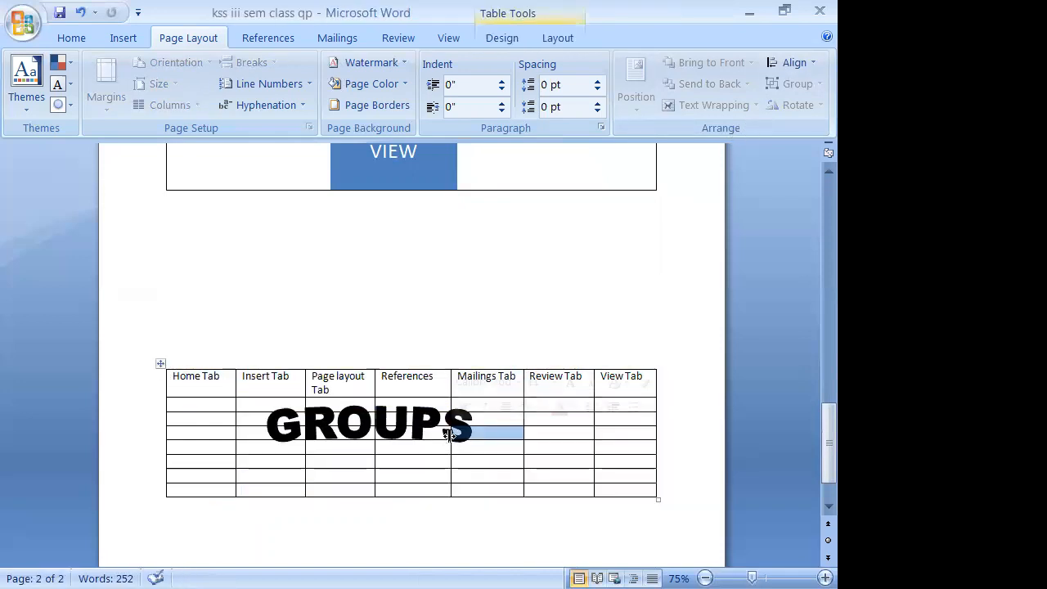
pyautogui.click(382, 407)
pyautogui.click(284, 426)
pyautogui.doubleClick(282, 430)
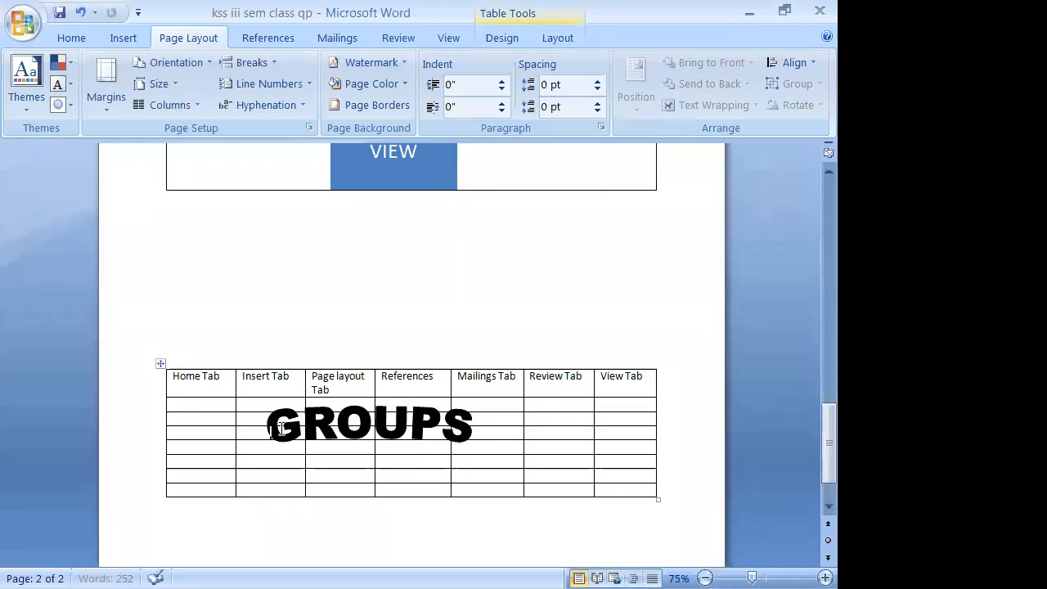
# - Move the whole tabs table up again, closer to the SmartArt frame
pyautogui.click(160, 367)
pyautogui.click(176, 380)
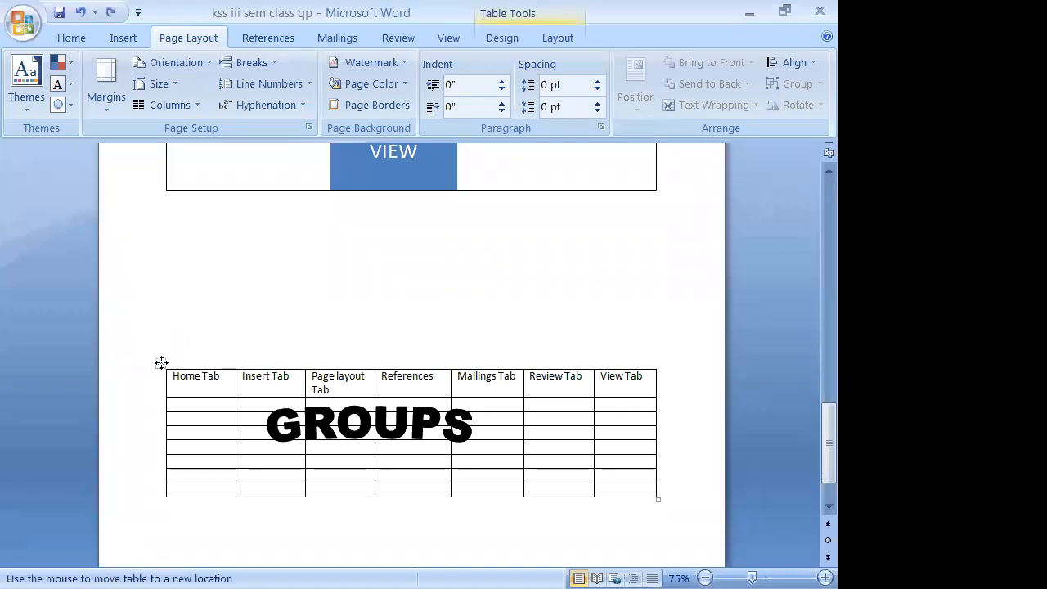
pyautogui.click(161, 362)
pyautogui.moveTo(160, 365); pyautogui.dragTo(141, 267)
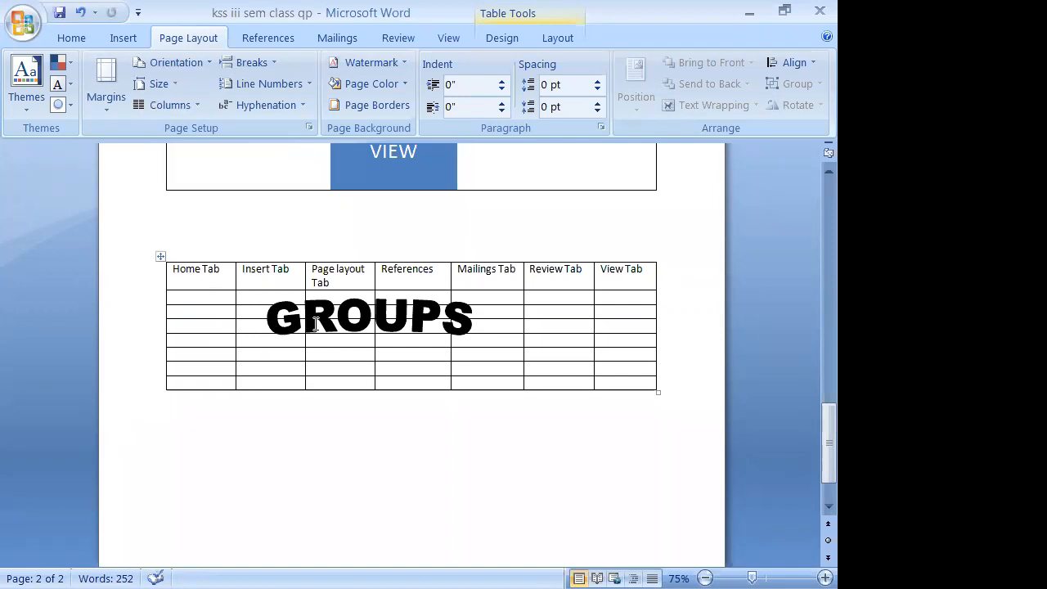
# - Undo the table moves and the WordArt's placement over the table, and select the GROUPS WordArt above the table
pyautogui.click(164, 262)
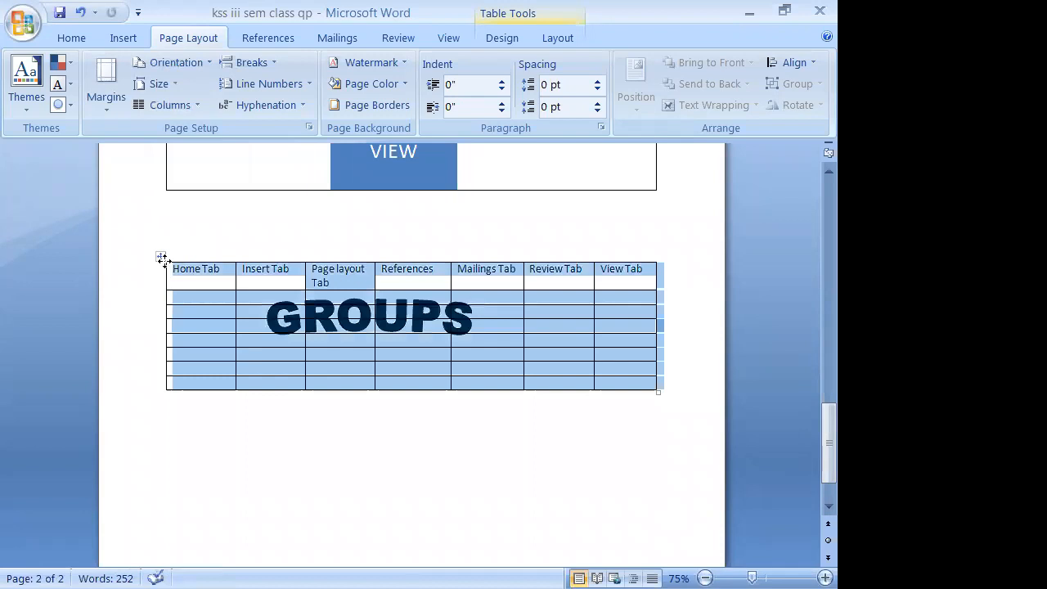
pyautogui.hotkey('ctrl', 'z')
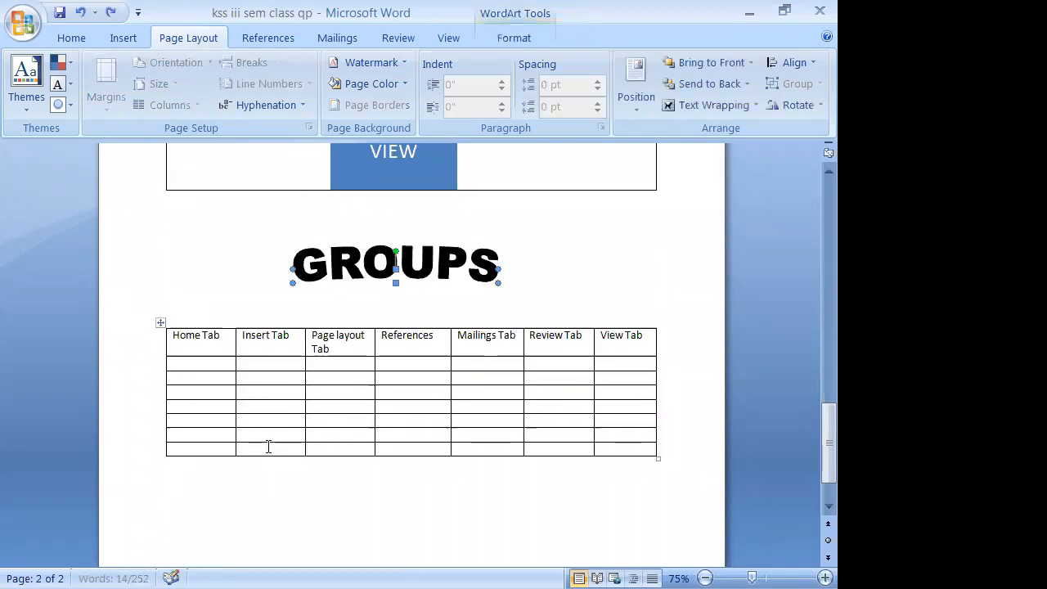
pyautogui.click(544, 266)
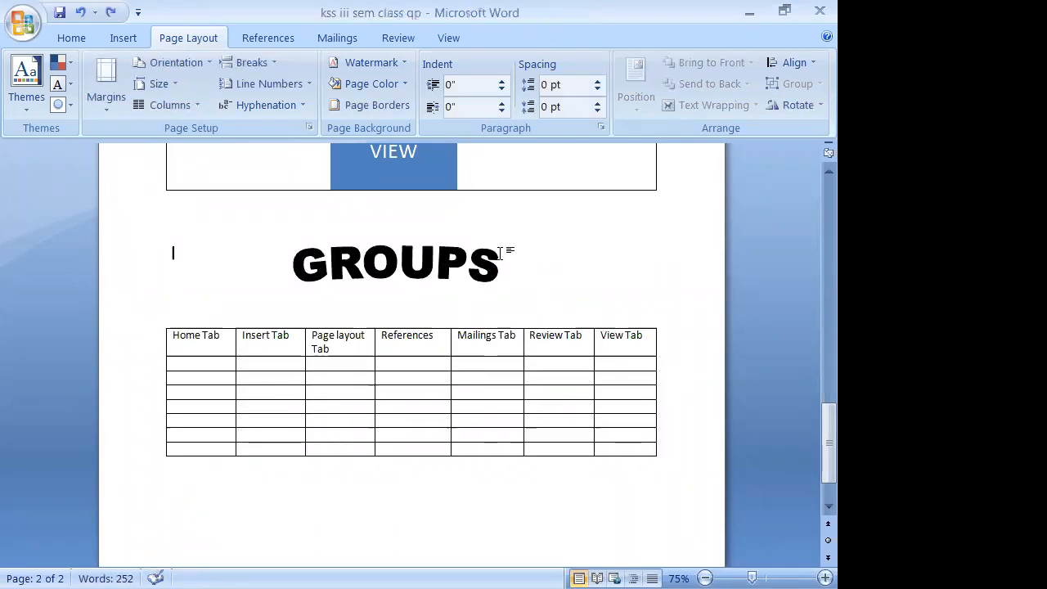
pyautogui.click(456, 255)
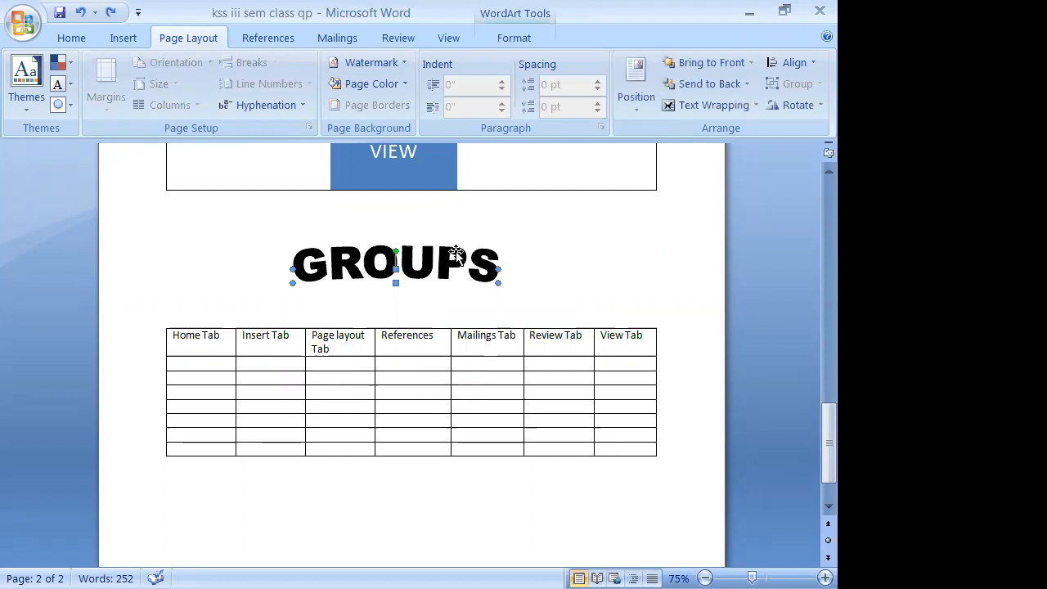
pyautogui.click(722, 79)
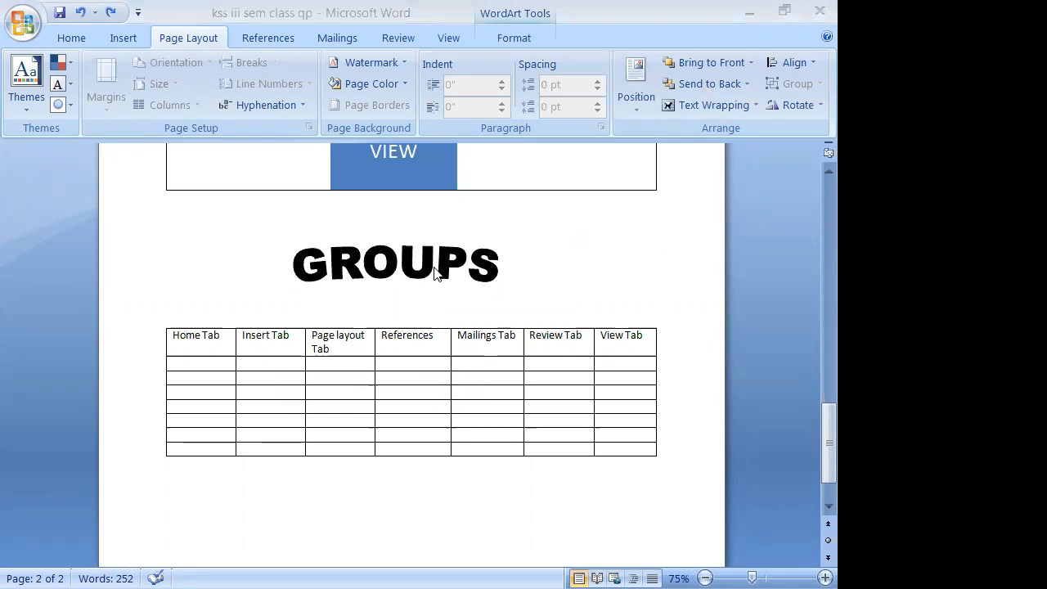
# - Insert the hometab word picture from the Pictures library at the start of the page, above the SmartArt
pyautogui.click(123, 37)
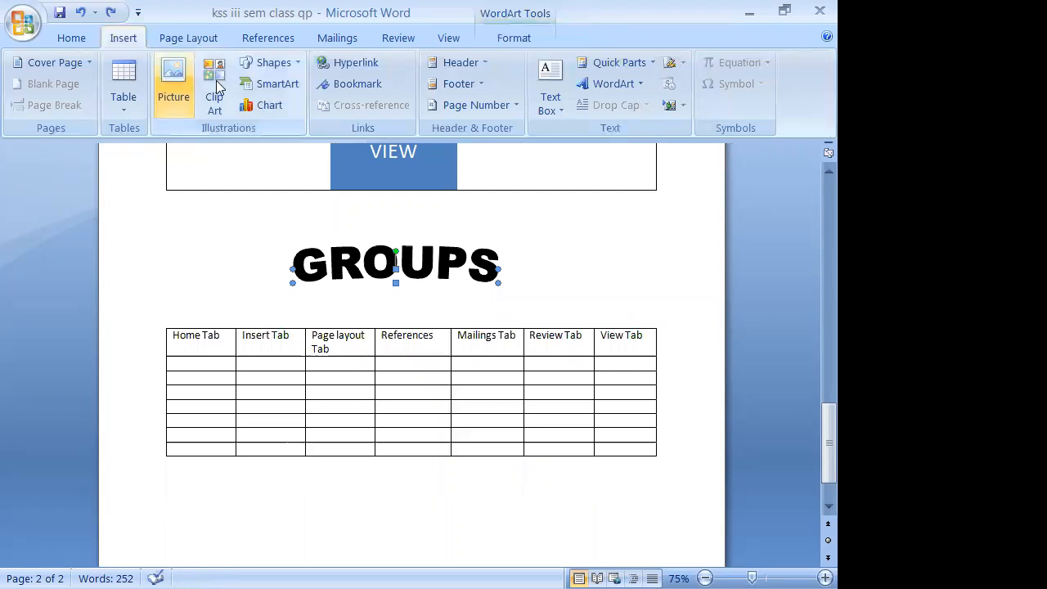
pyautogui.click(174, 76)
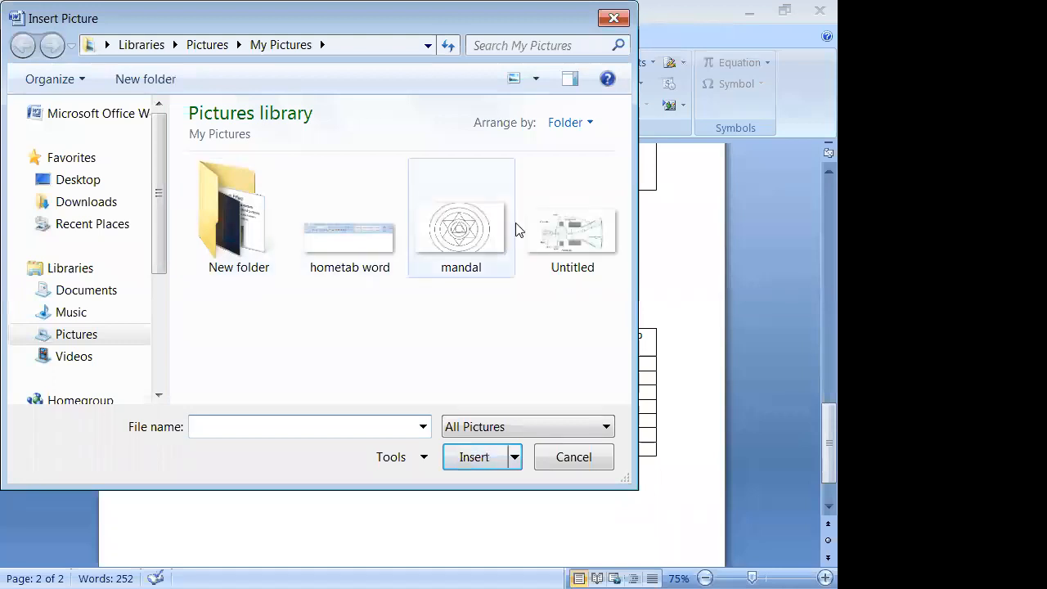
pyautogui.click(357, 250)
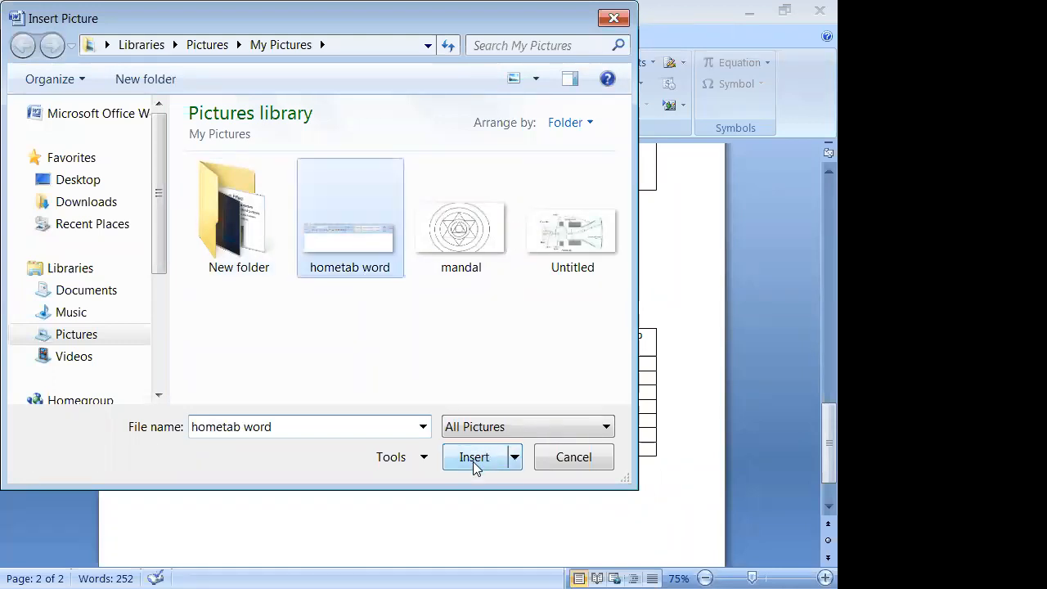
pyautogui.click(474, 464)
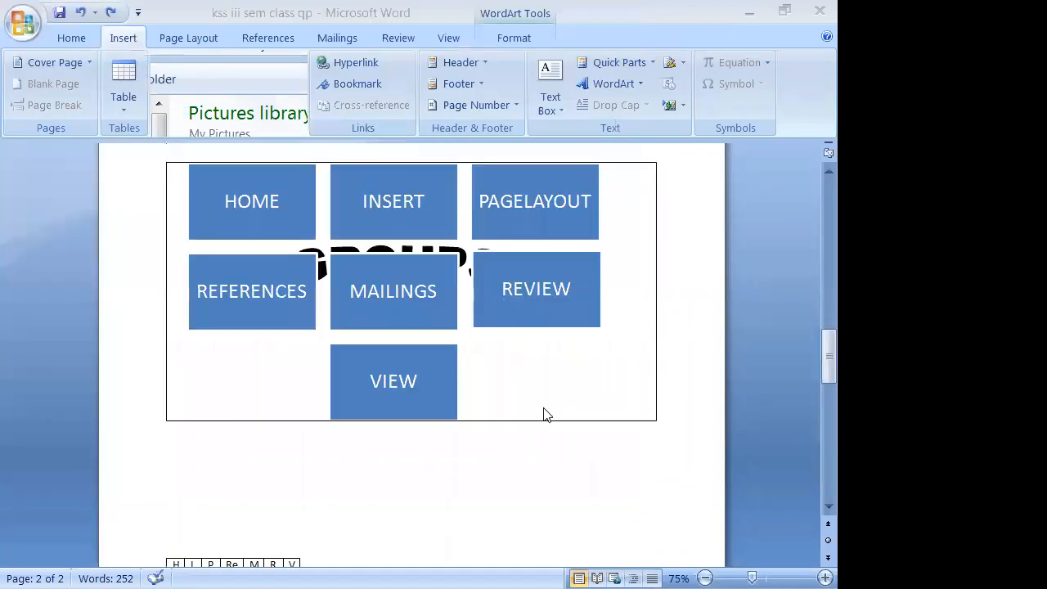
pyautogui.press('Return')
pyautogui.press('Return')
pyautogui.press('Return')
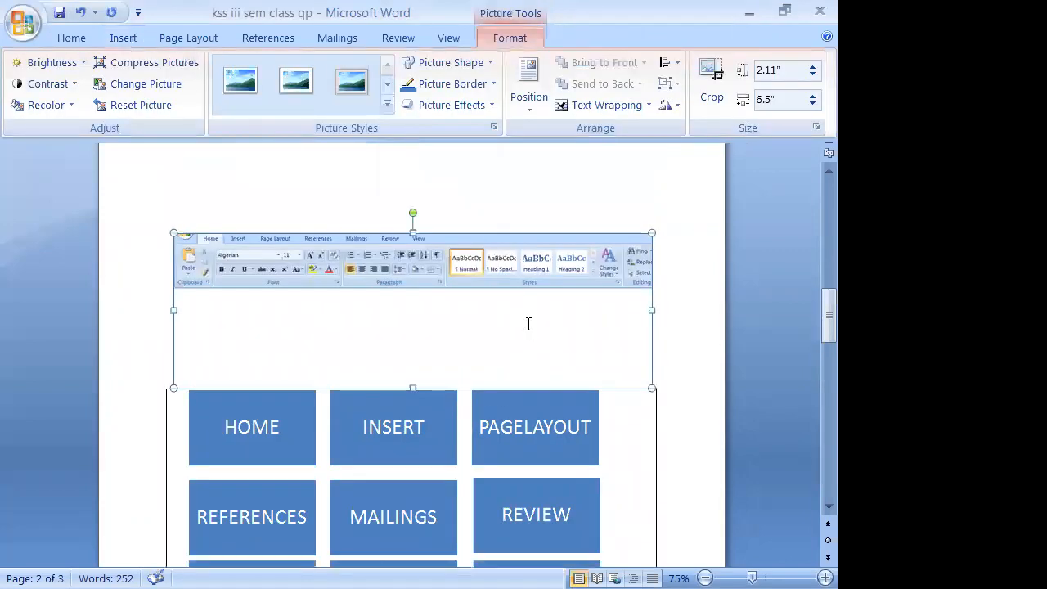
pyautogui.moveTo(509, 337); pyautogui.dragTo(491, 270)
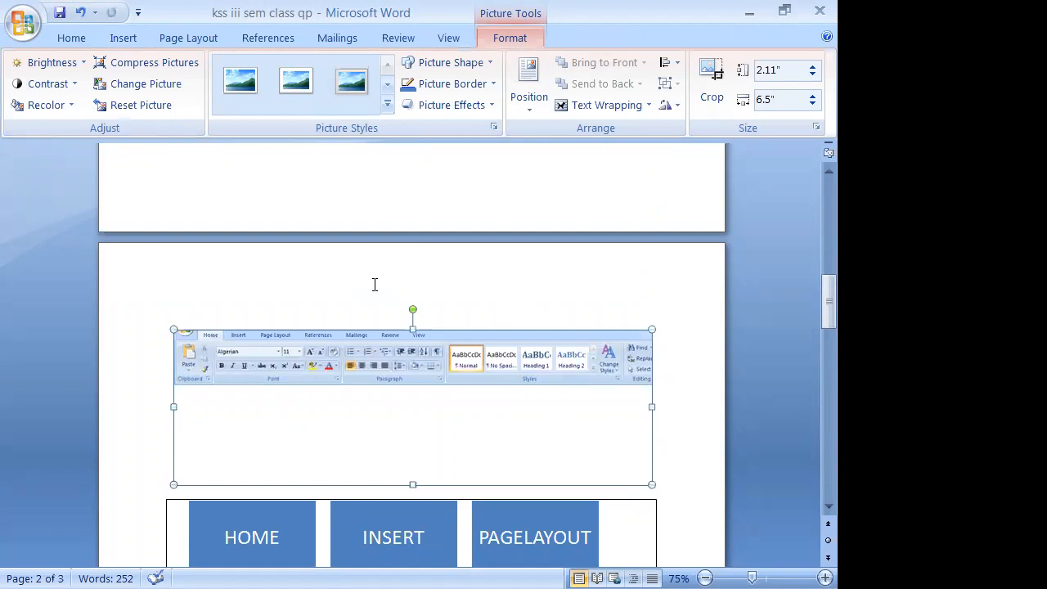
pyautogui.click(375, 284)
pyautogui.scroll(2, 375, 285)
pyautogui.scroll(4, 376, 284)
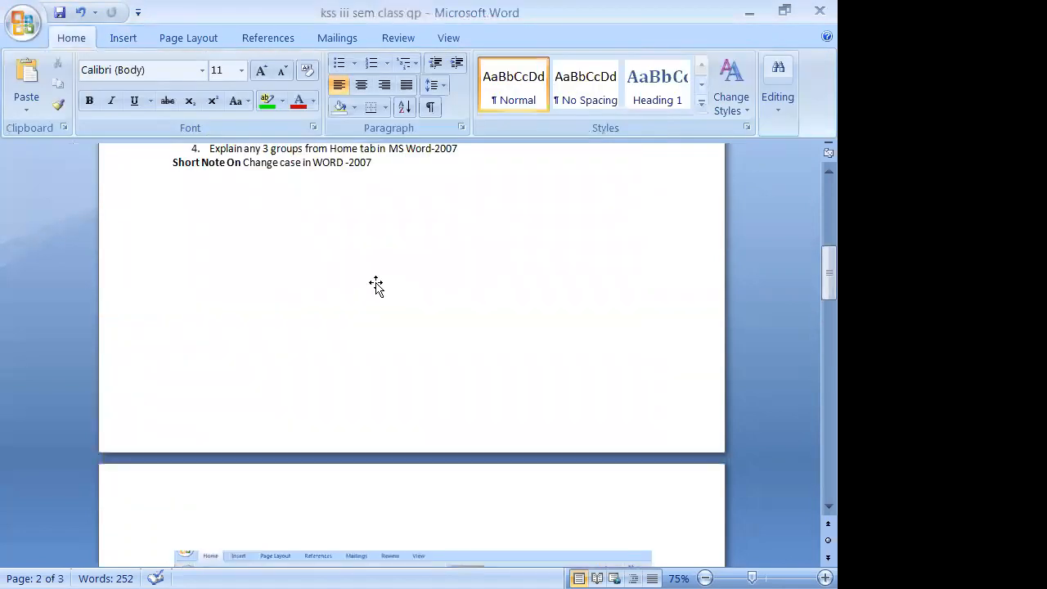
# - Try moving the GROUPS WordArt onto the SmartArt and shifting the MAILINGS box, and undo these moves
pyautogui.scroll(-12, 375, 285)
pyautogui.scroll(-6, 376, 283)
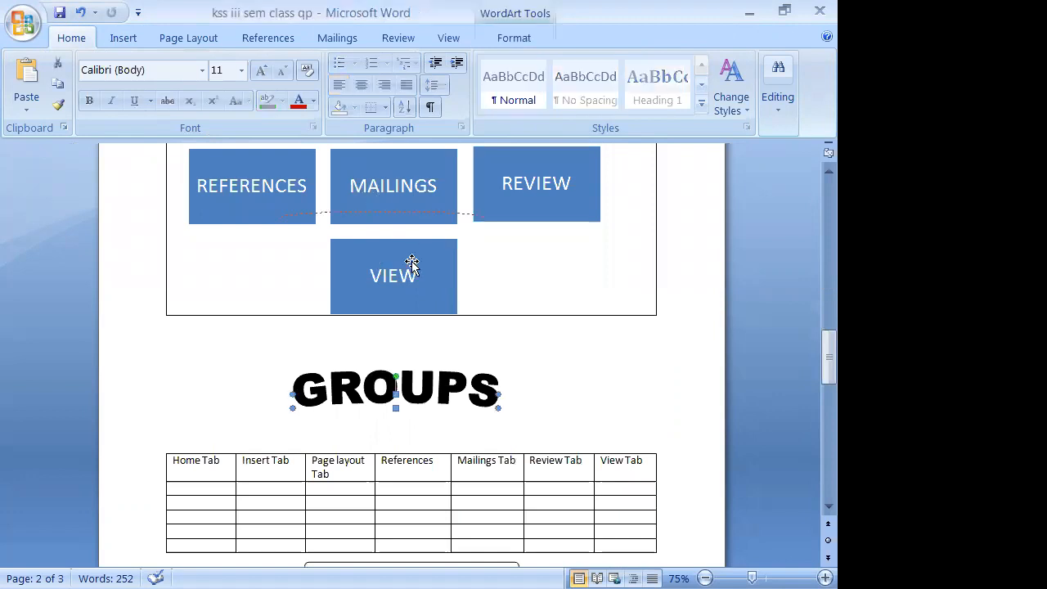
pyautogui.scroll(4, 404, 323)
pyautogui.scroll(4, 355, 499)
pyautogui.moveTo(358, 495); pyautogui.dragTo(383, 211)
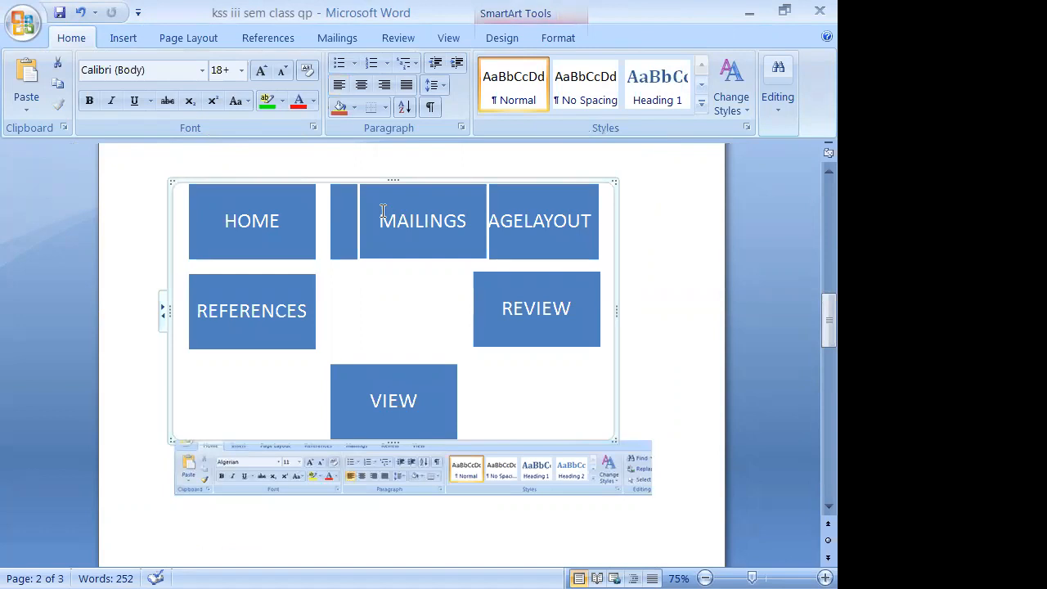
pyautogui.moveTo(384, 217); pyautogui.dragTo(419, 307)
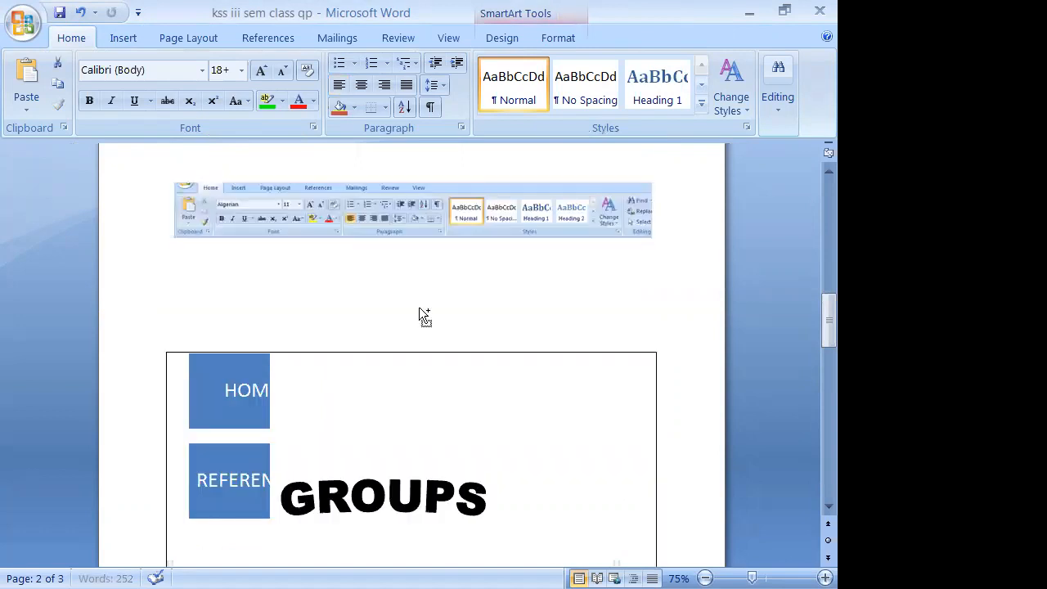
pyautogui.hotkey('ctrl', 'z')
pyautogui.hotkey('ctrl', 'z')
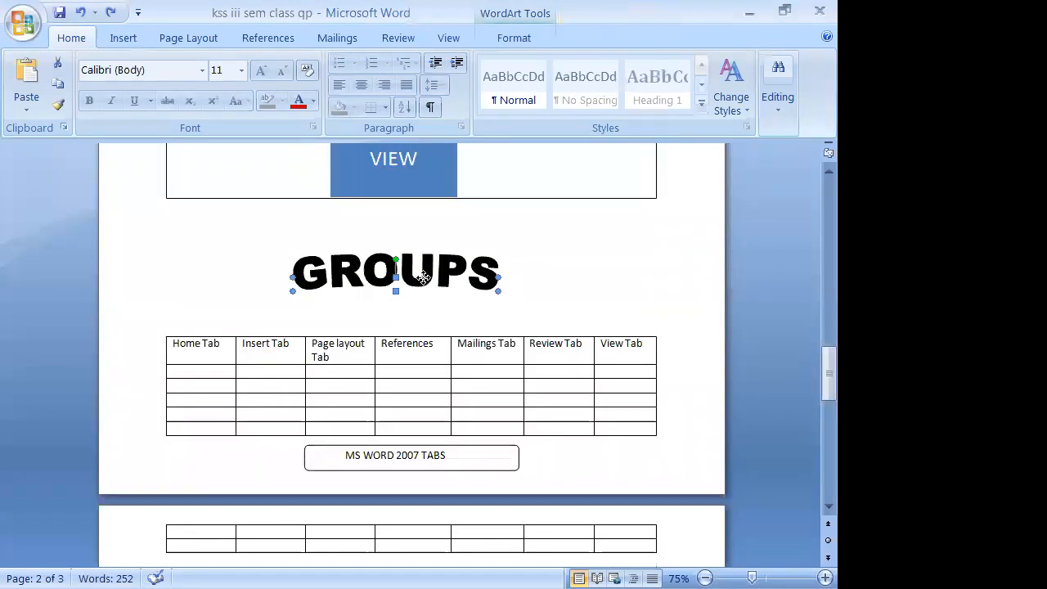
# - Rotate the GROUPS WordArt left 90° and flip it vertically
pyautogui.scroll(3, 443, 292)
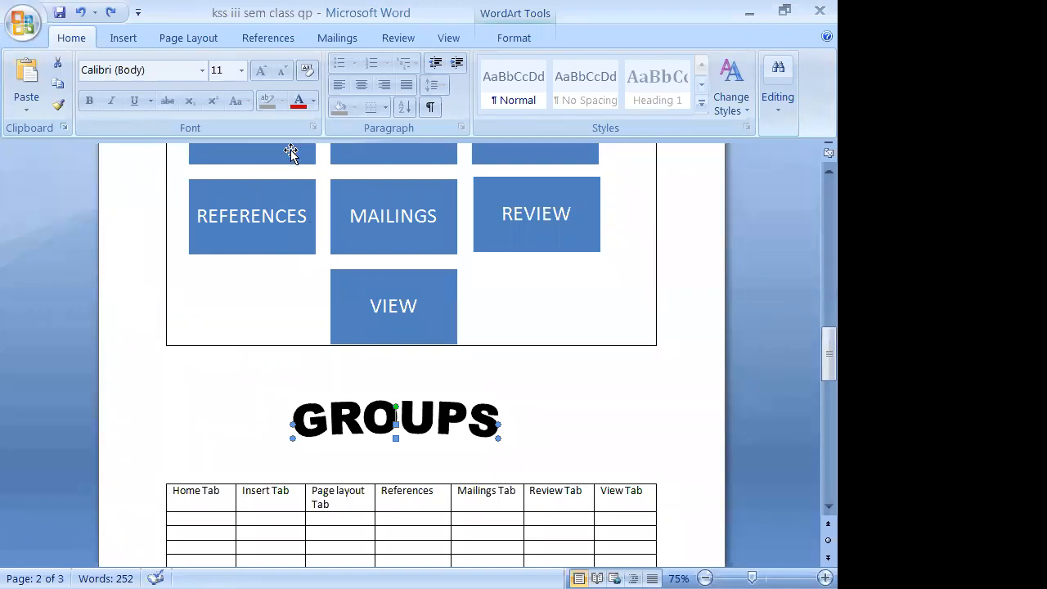
pyautogui.click(209, 46)
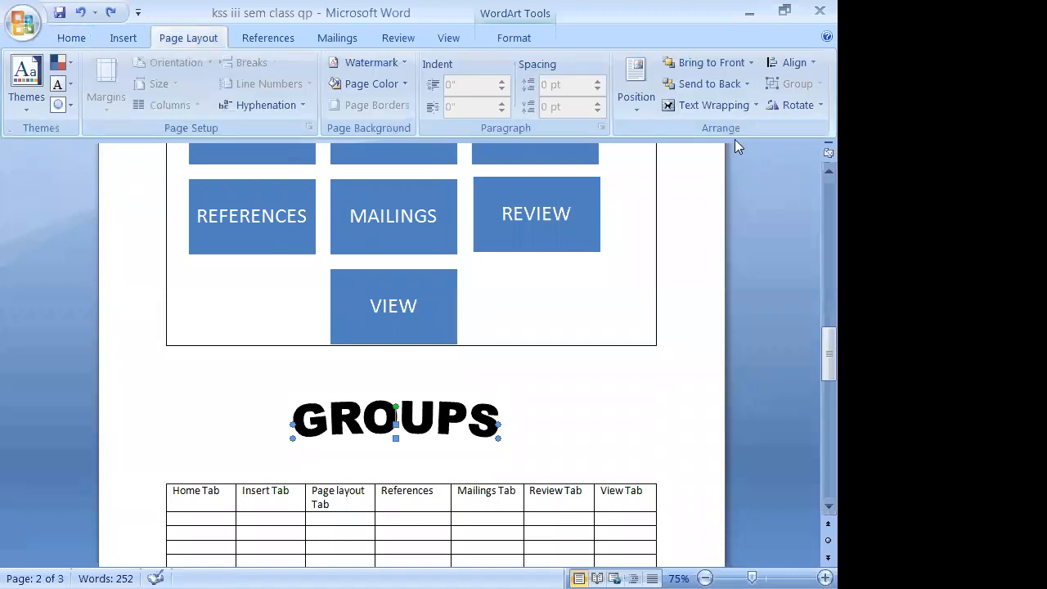
pyautogui.click(791, 105)
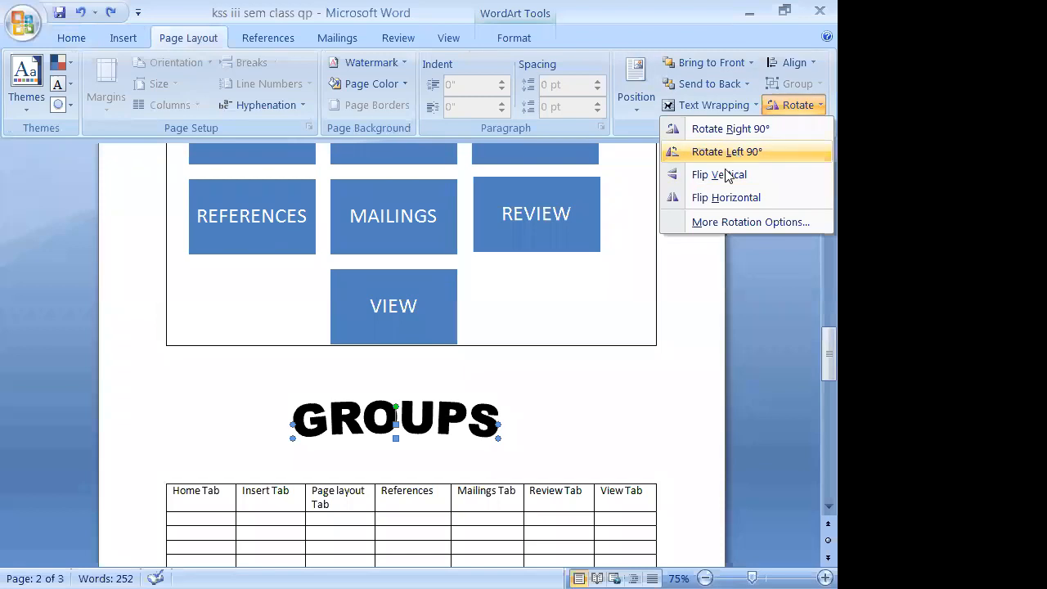
pyautogui.click(729, 152)
pyautogui.click(773, 104)
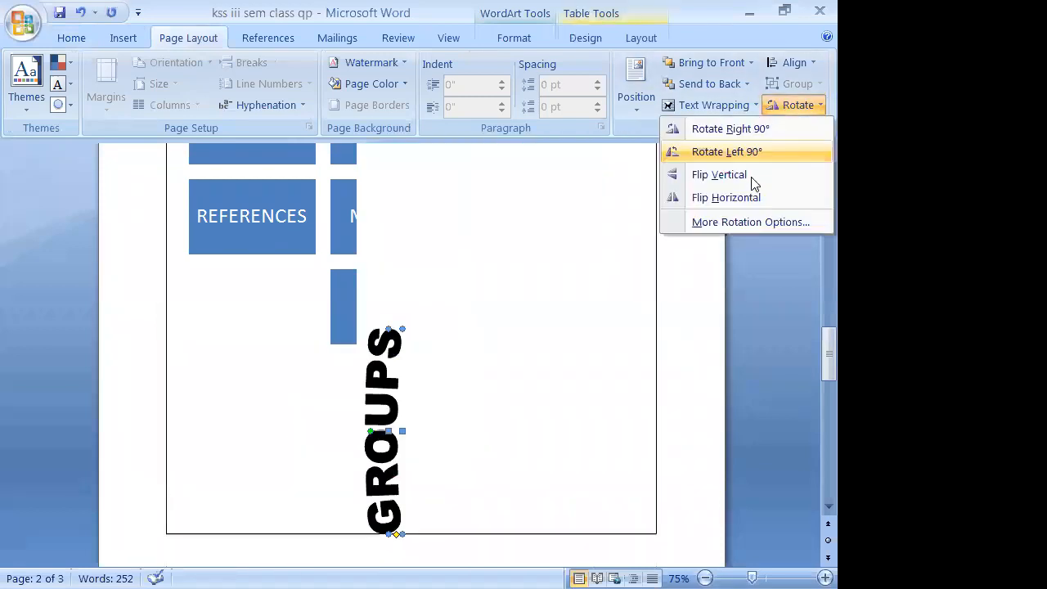
pyautogui.click(751, 175)
# - Apply further horizontal flips and a Rotate Right 90° to the GROUPS WordArt
pyautogui.click(786, 104)
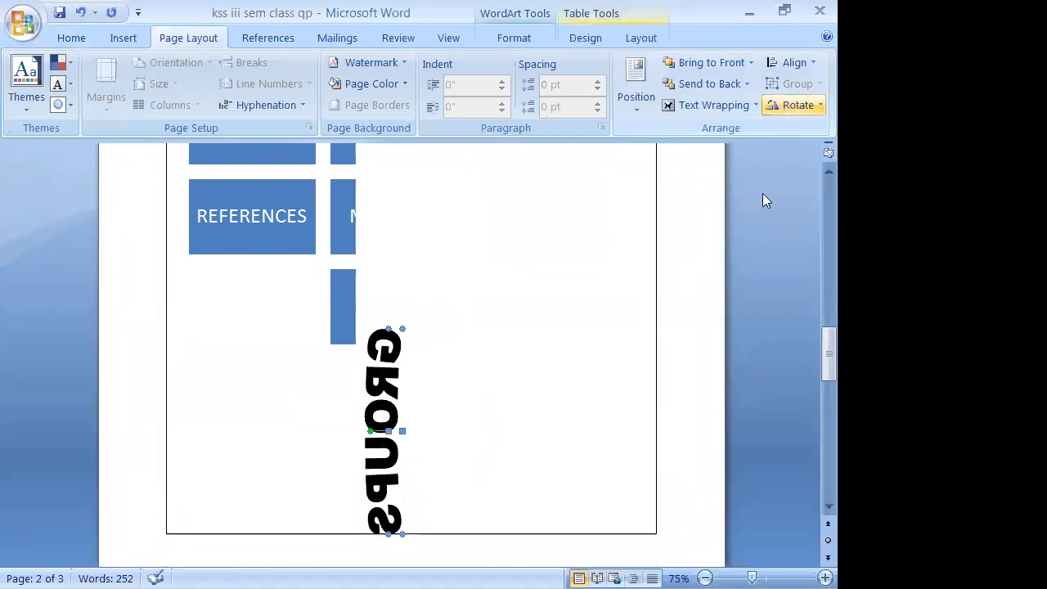
pyautogui.click(797, 111)
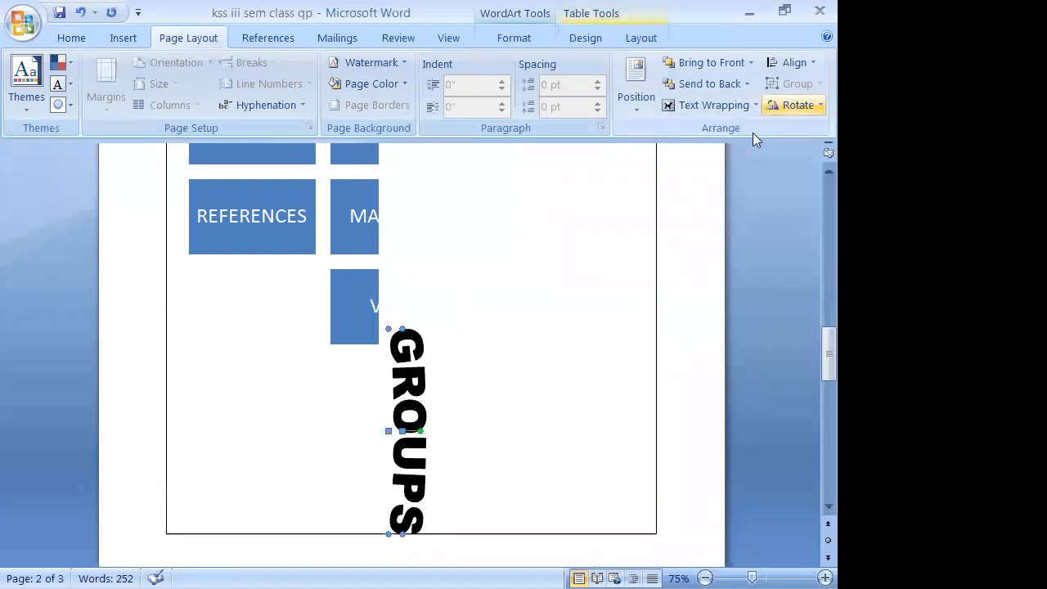
pyautogui.click(754, 134)
pyautogui.click(791, 110)
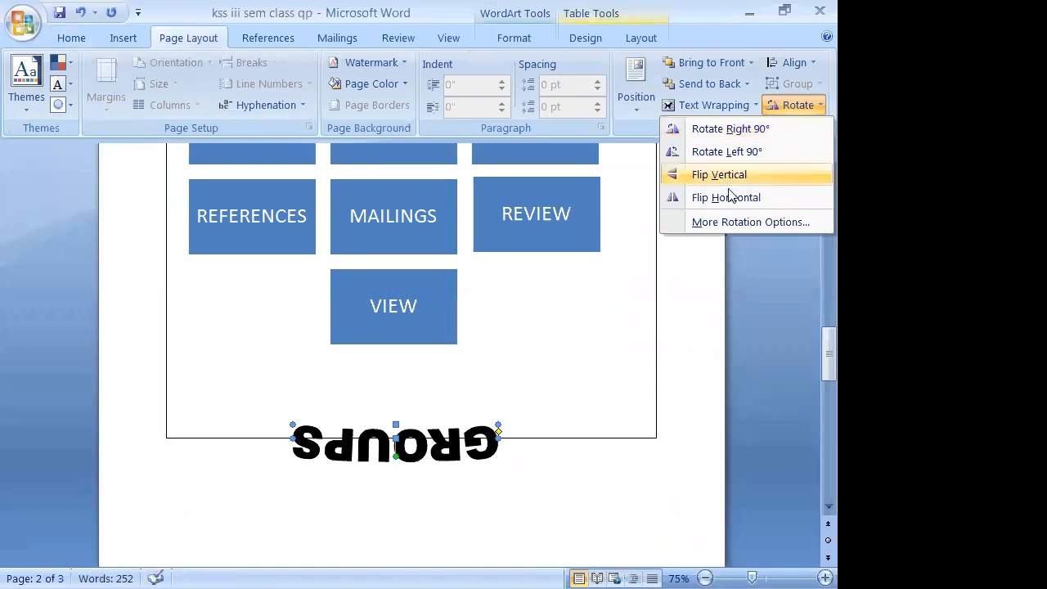
pyautogui.click(767, 130)
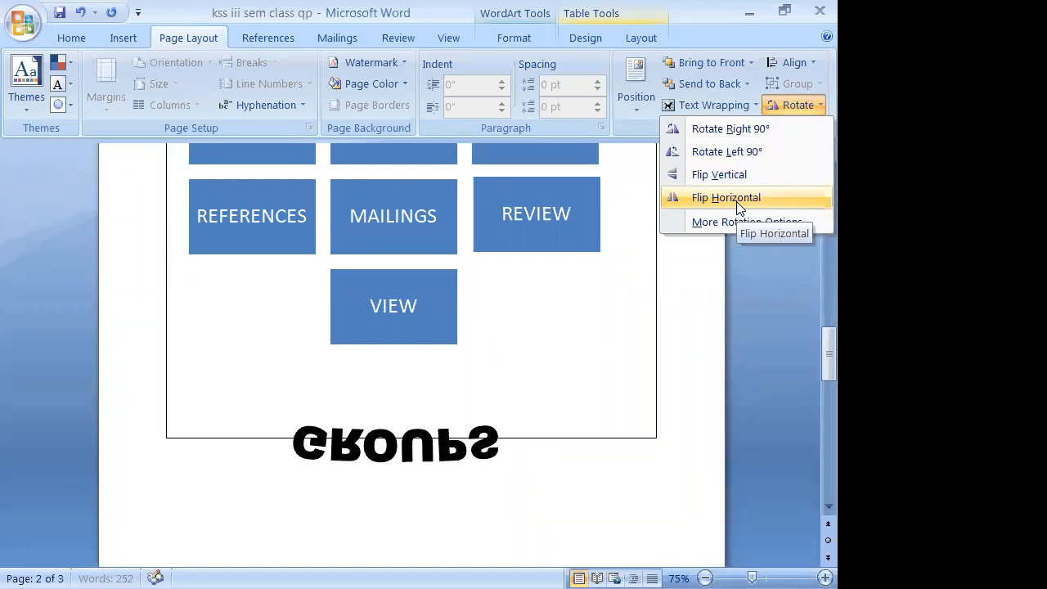
# - Flip the GROUPS WordArt horizontally, rotate it right 90°, and flip it again so it reads downward
pyautogui.click(740, 197)
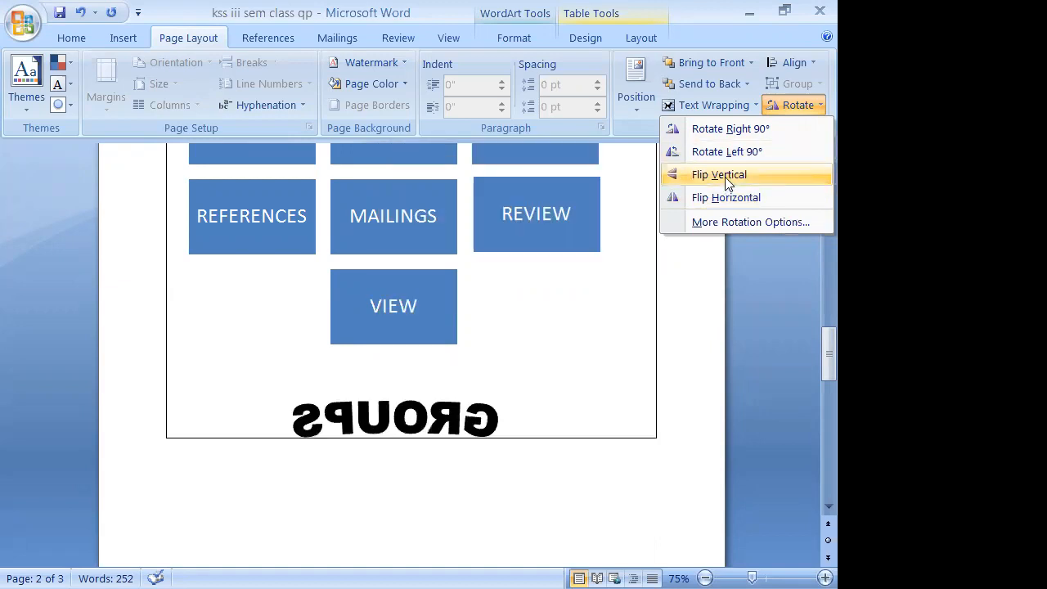
pyautogui.click(723, 204)
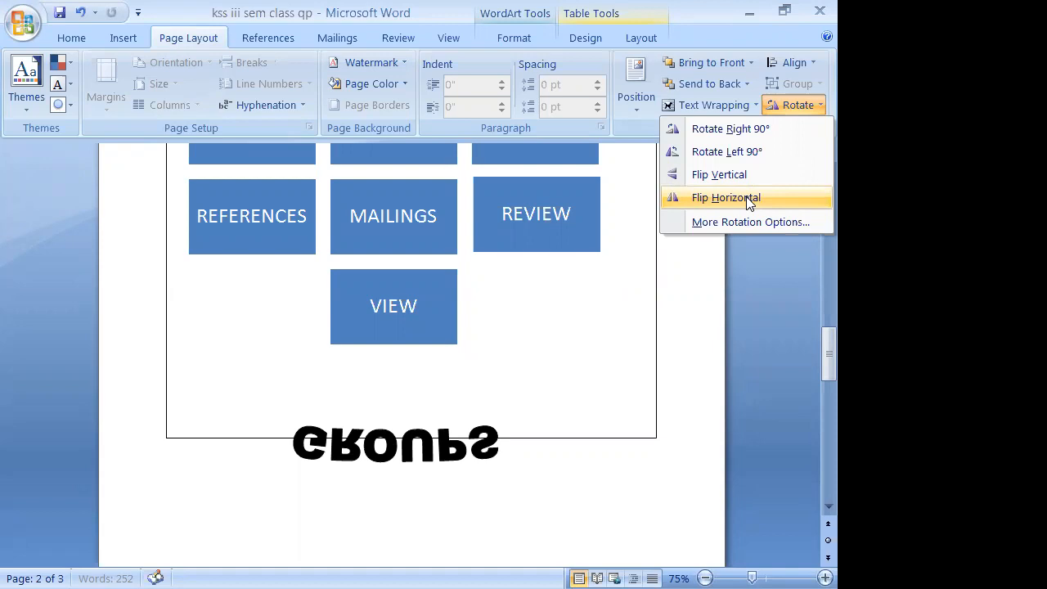
pyautogui.click(753, 131)
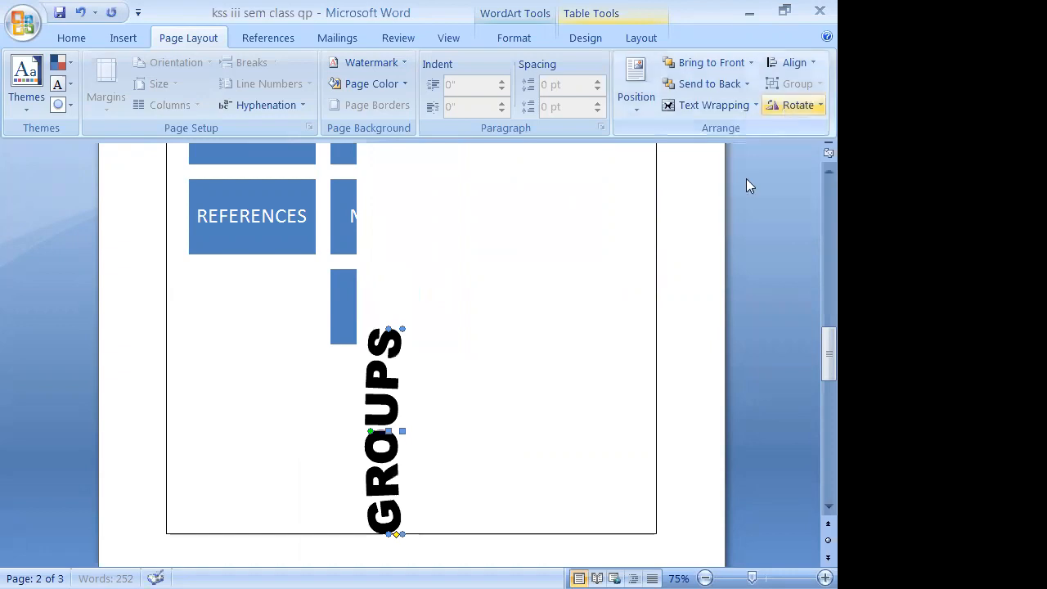
pyautogui.click(803, 107)
pyautogui.click(803, 106)
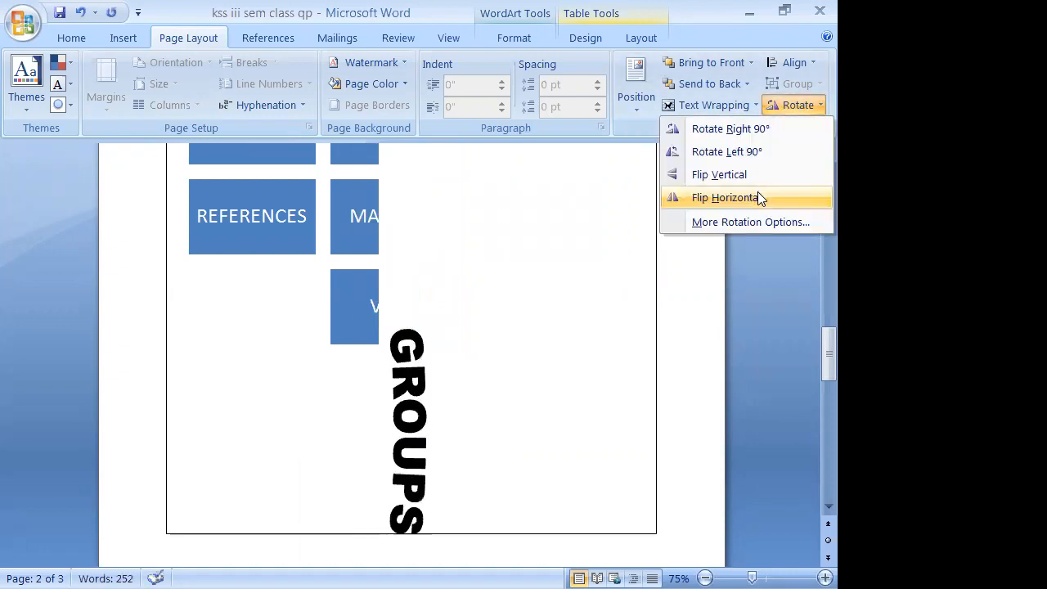
pyautogui.click(759, 194)
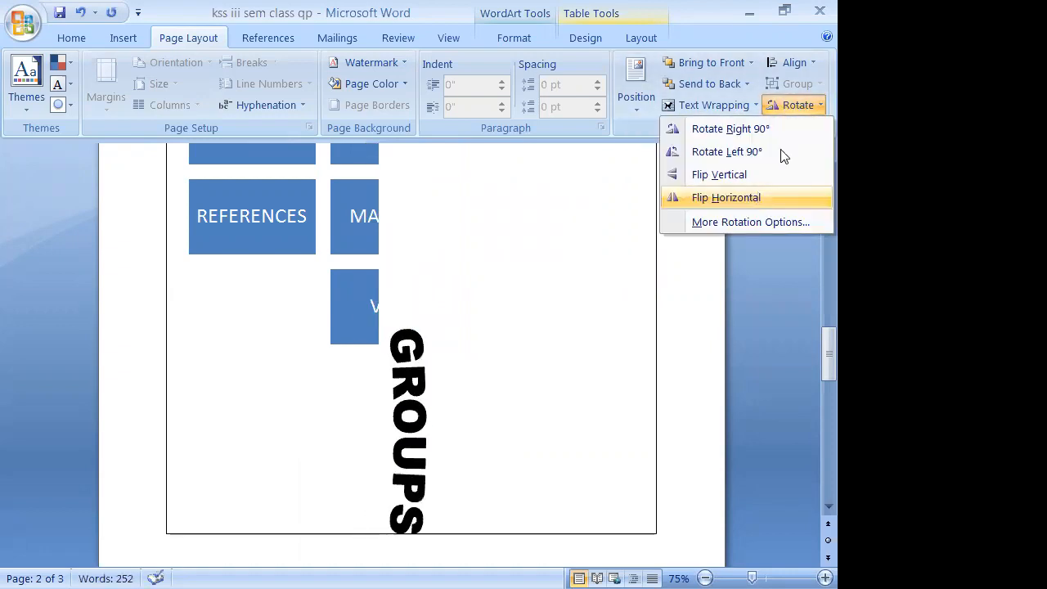
# - Try the horizontal alignments on the GROUPS WordArt in turn: Align Left, Align Center and Align Right
pyautogui.click(794, 62)
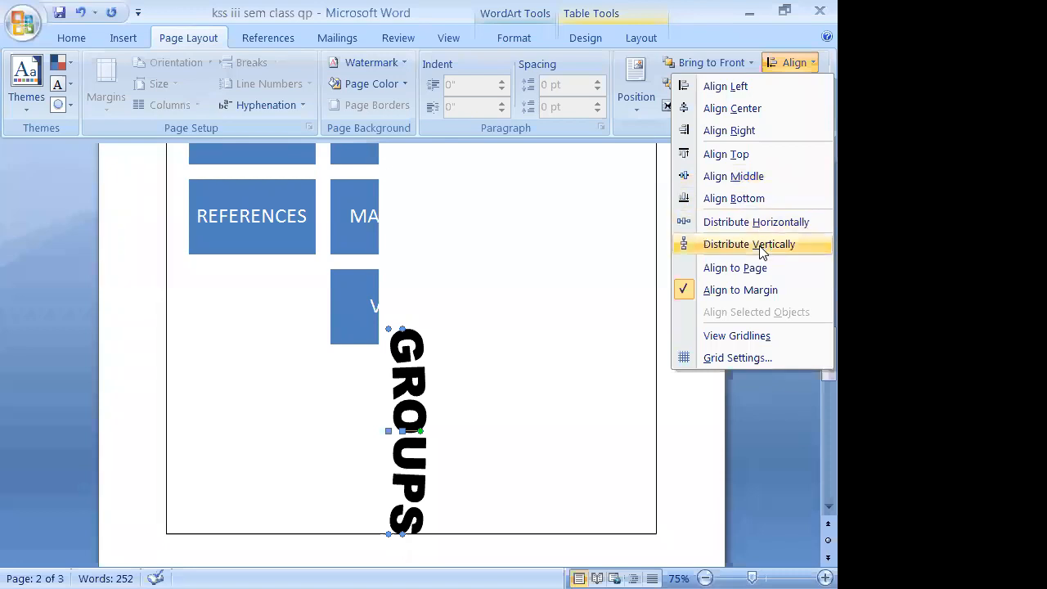
pyautogui.click(723, 89)
pyautogui.click(778, 63)
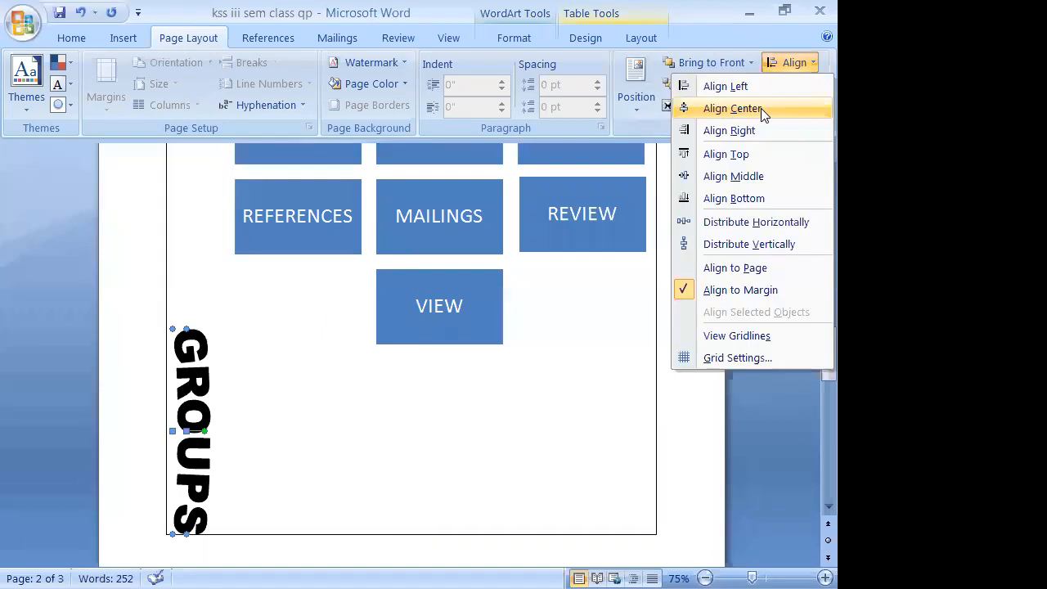
pyautogui.click(761, 108)
pyautogui.click(769, 64)
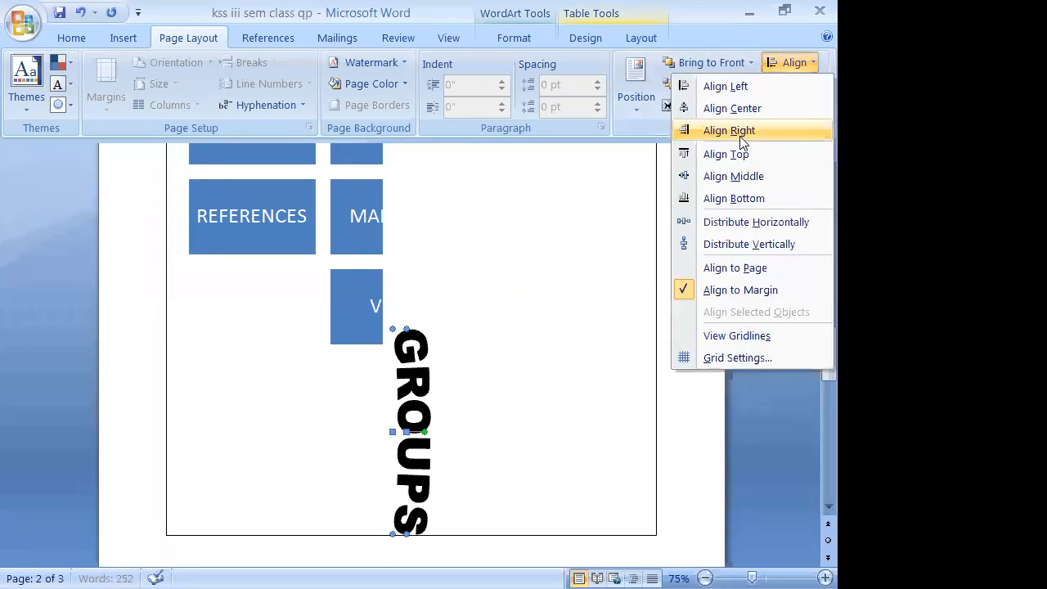
pyautogui.click(743, 143)
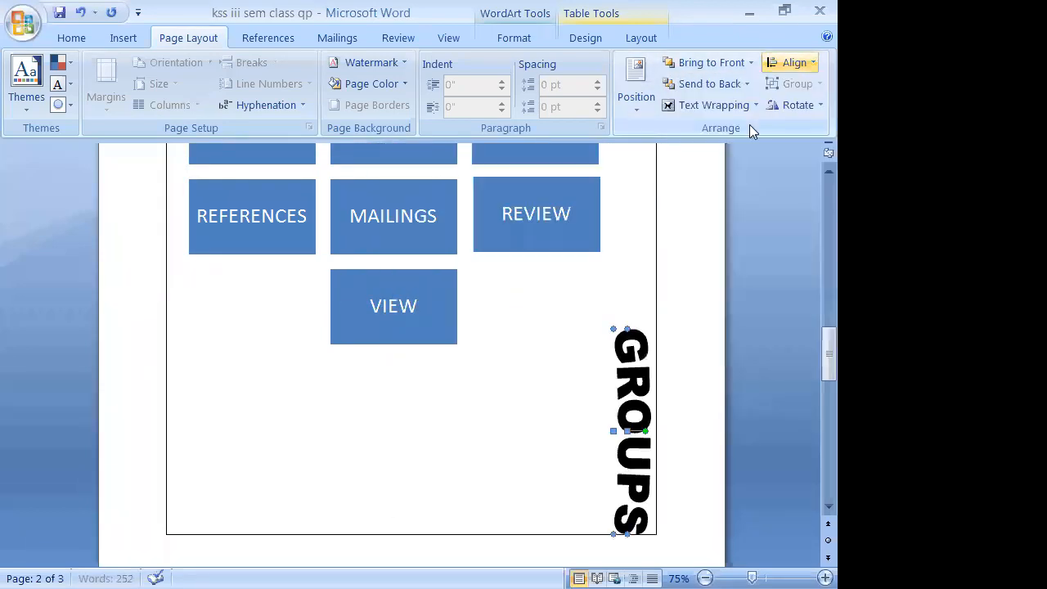
# - Try the vertical alignments on the GROUPS WordArt in turn: Align Top, Align Middle and Align Bottom
pyautogui.click(785, 64)
pyautogui.click(736, 154)
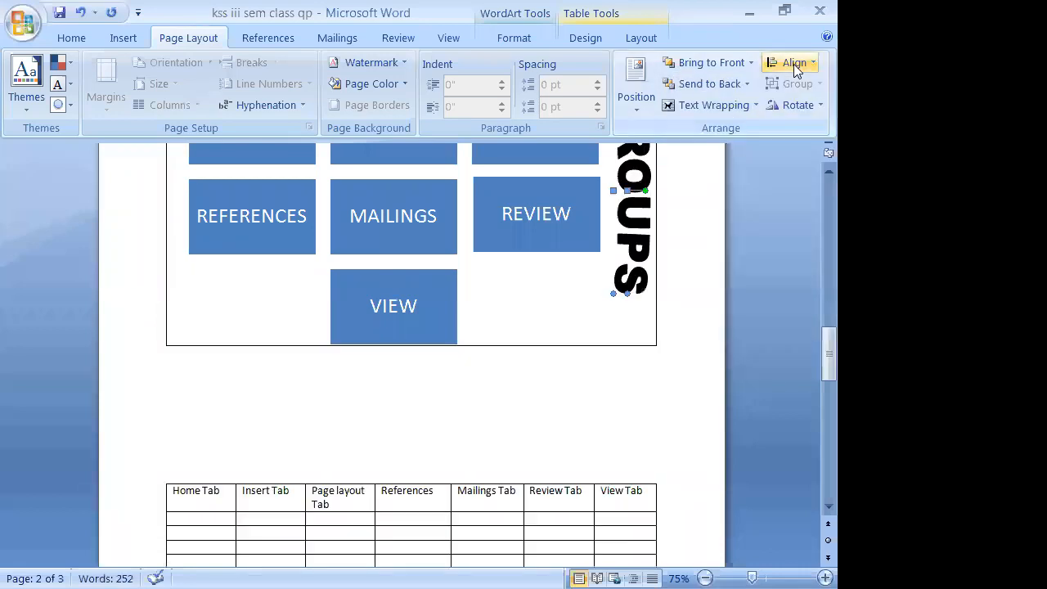
pyautogui.click(793, 64)
pyautogui.click(768, 180)
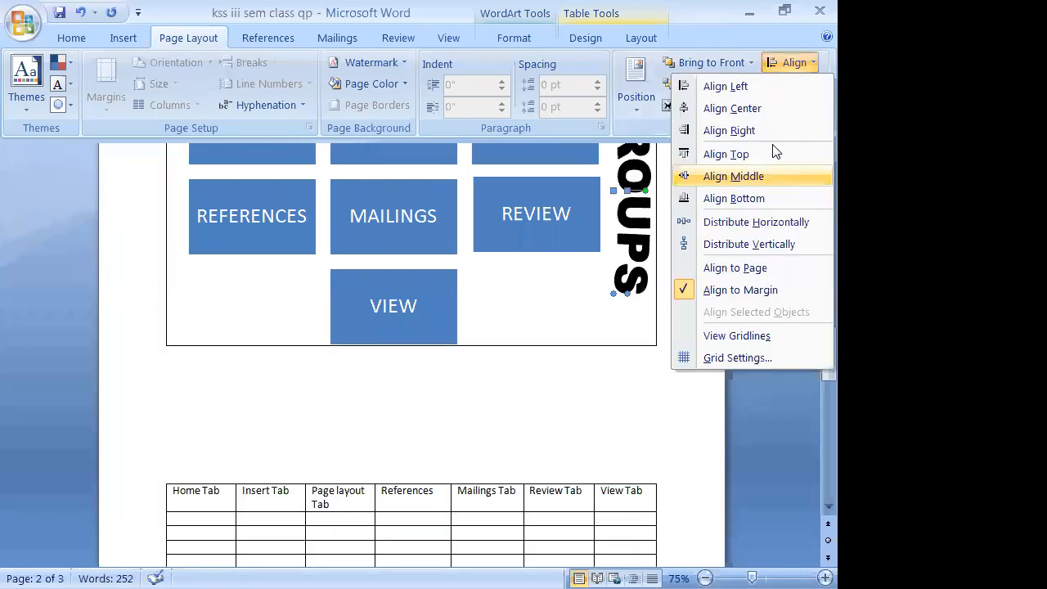
pyautogui.click(795, 63)
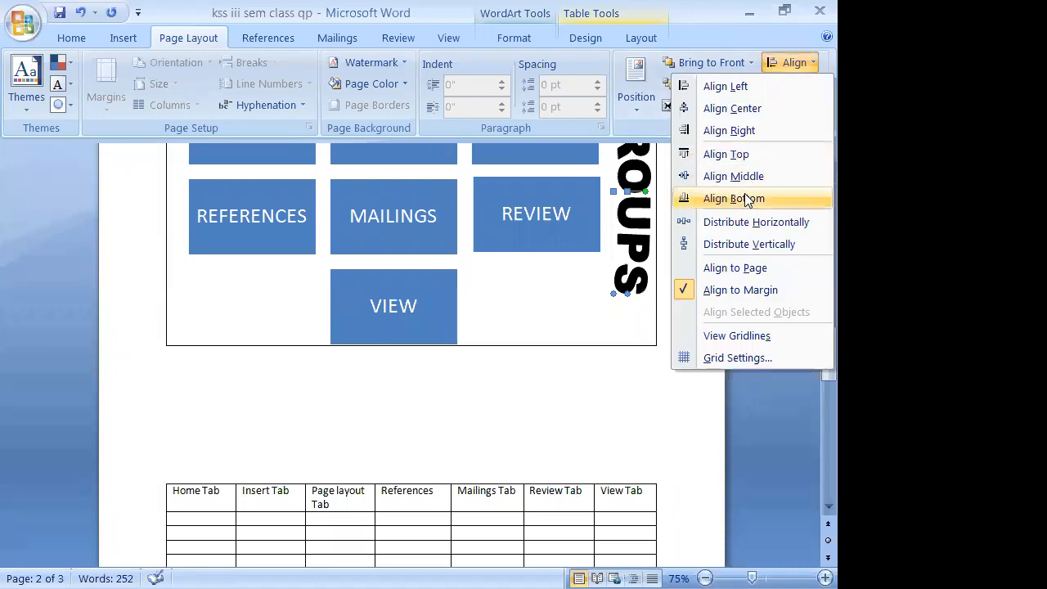
pyautogui.click(749, 199)
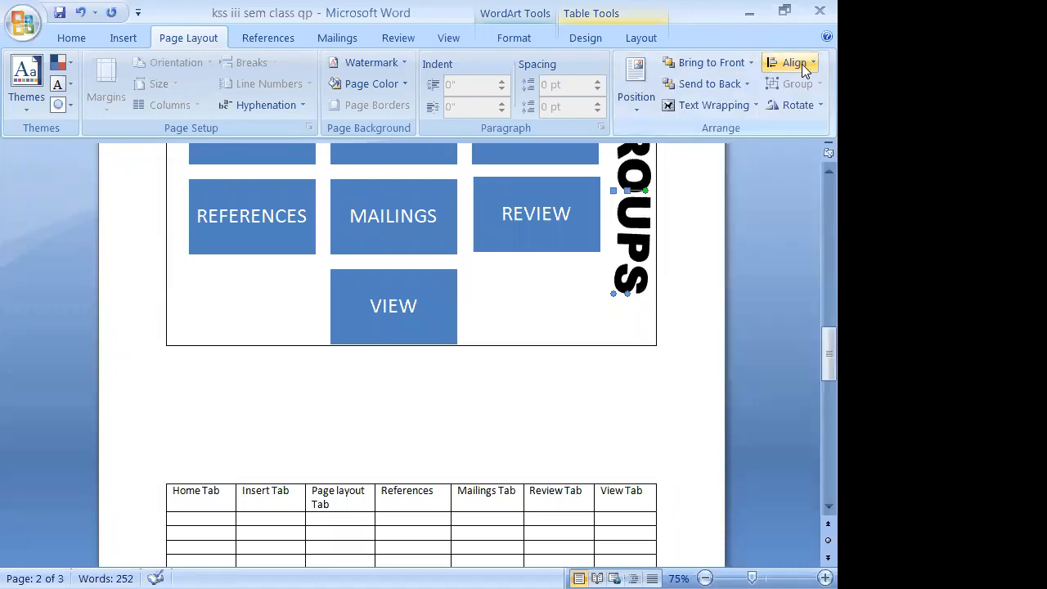
# - Distribute the GROUPS WordArt horizontally and vertically
pyautogui.click(798, 63)
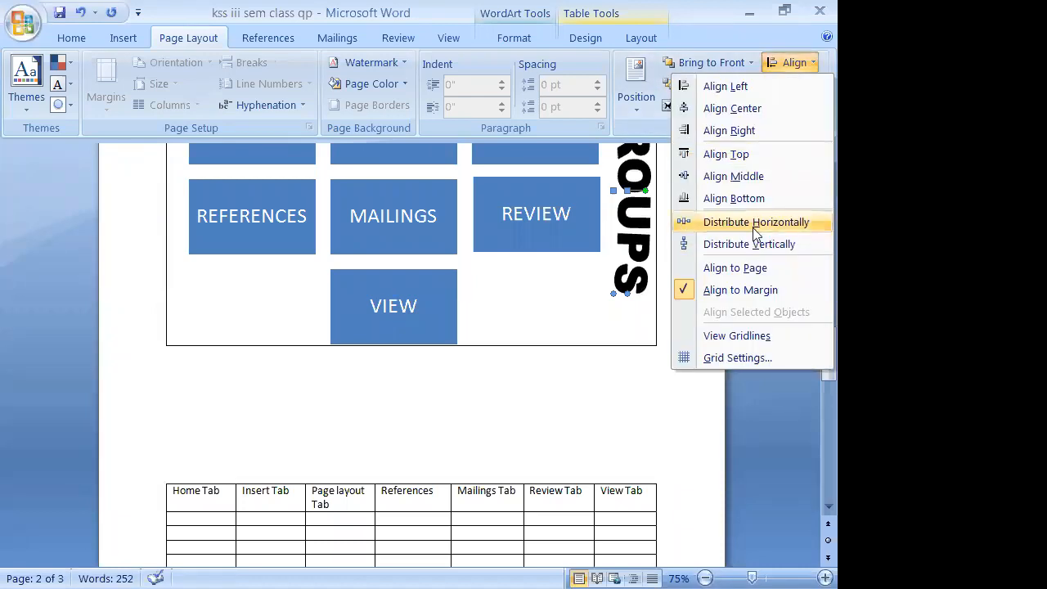
pyautogui.click(755, 229)
pyautogui.click(798, 63)
pyautogui.click(784, 243)
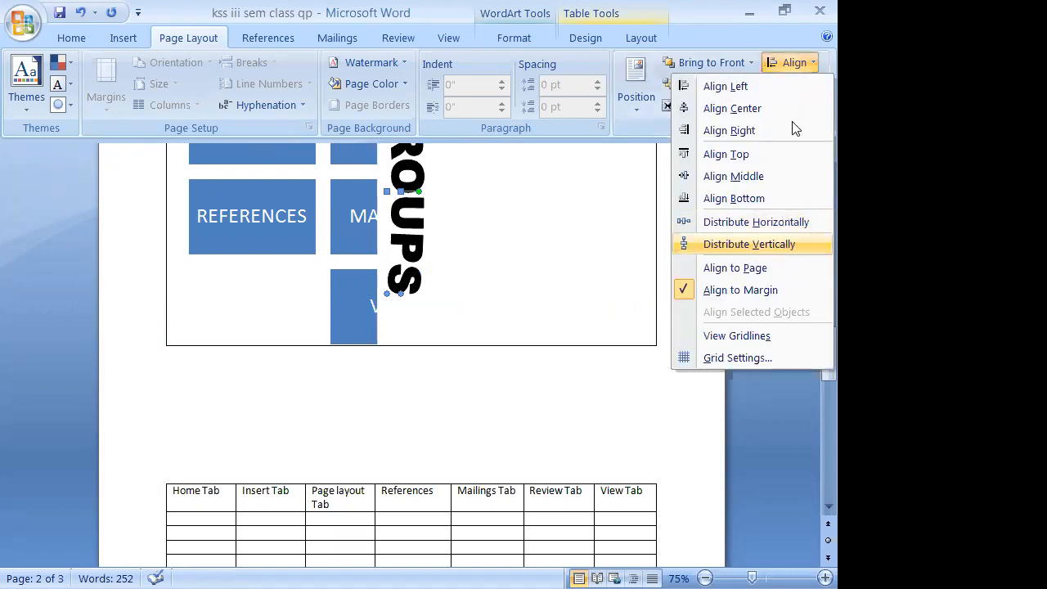
# - Switch the alignment reference of the GROUPS WordArt to Align to Page, and back to Align to Margin
pyautogui.click(808, 65)
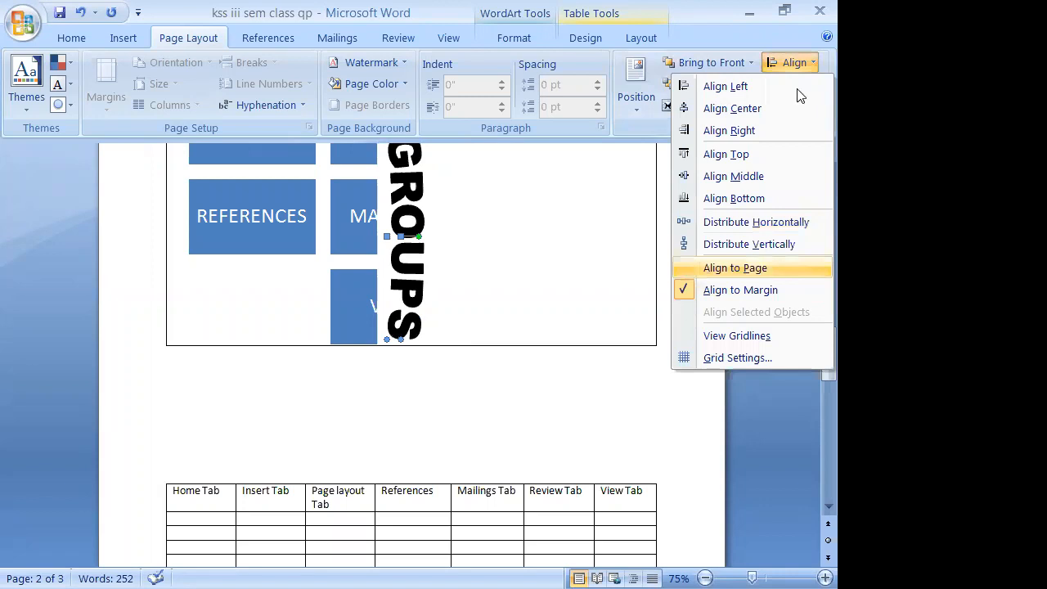
pyautogui.click(745, 268)
pyautogui.click(804, 68)
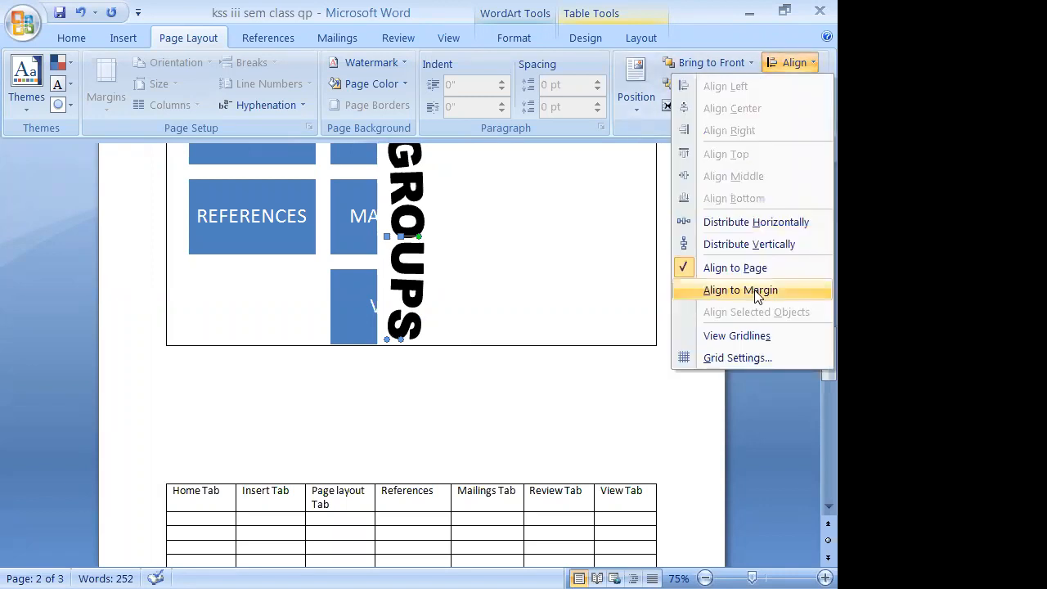
pyautogui.click(757, 292)
pyautogui.click(792, 64)
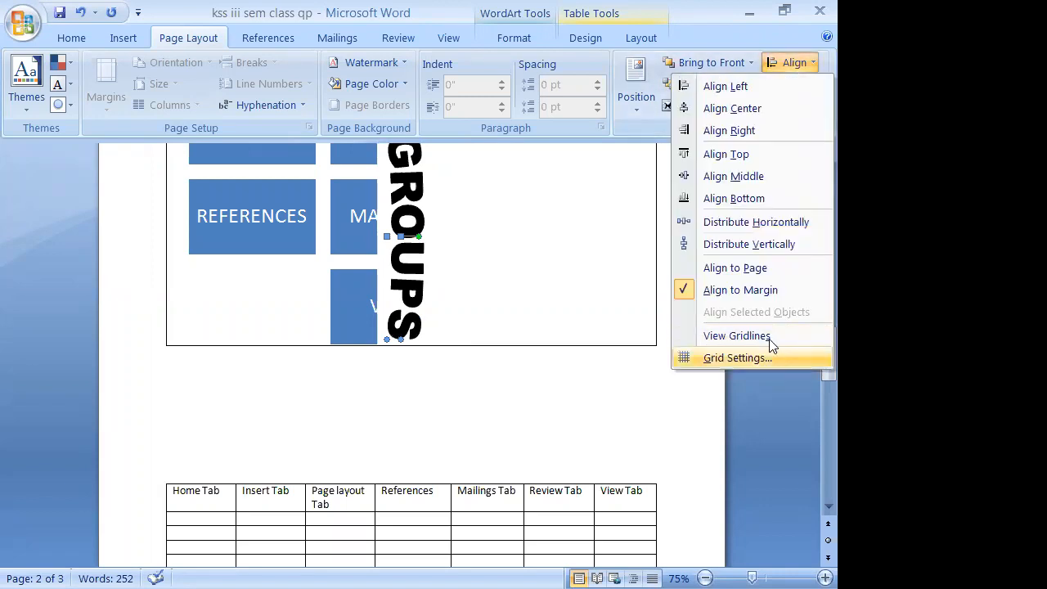
pyautogui.click(489, 294)
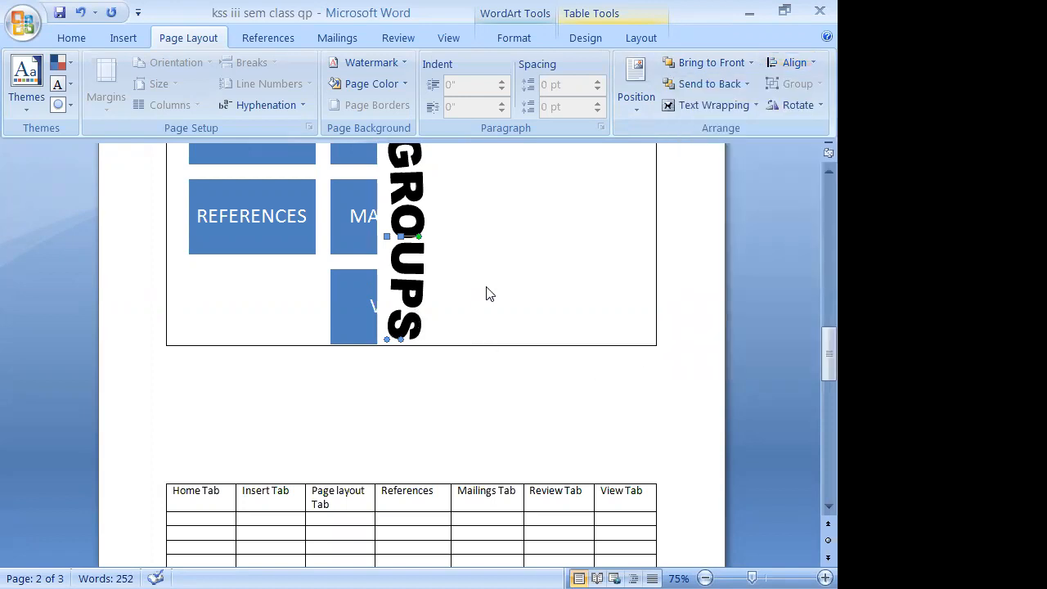
pyautogui.click(450, 281)
pyautogui.click(411, 272)
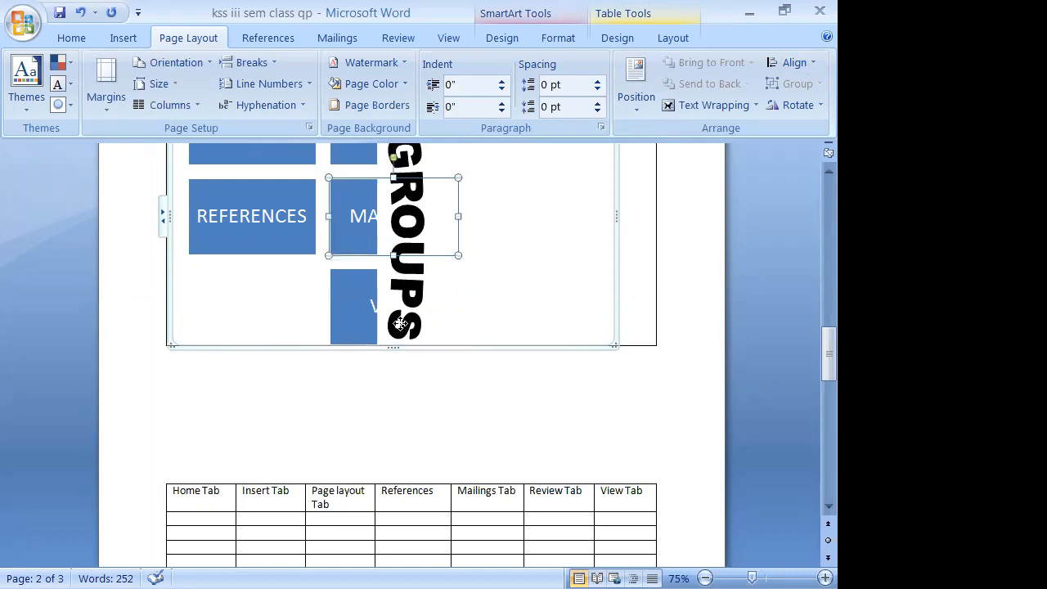
pyautogui.click(570, 381)
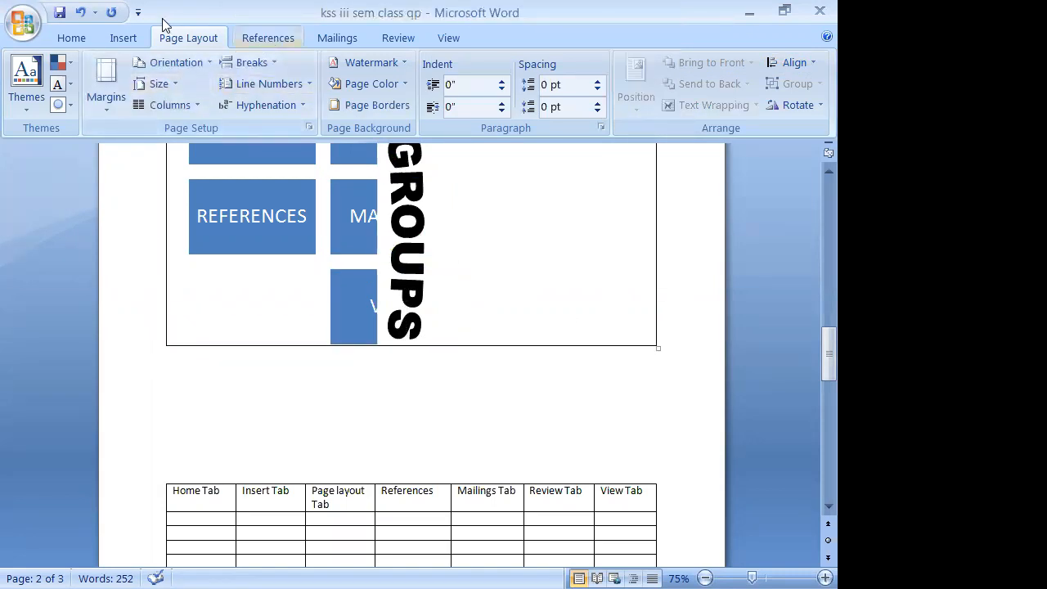
# - Enter "Table of Contents" and "Footnotes" in the first two cells below the References heading of the tabs table
pyautogui.click(258, 38)
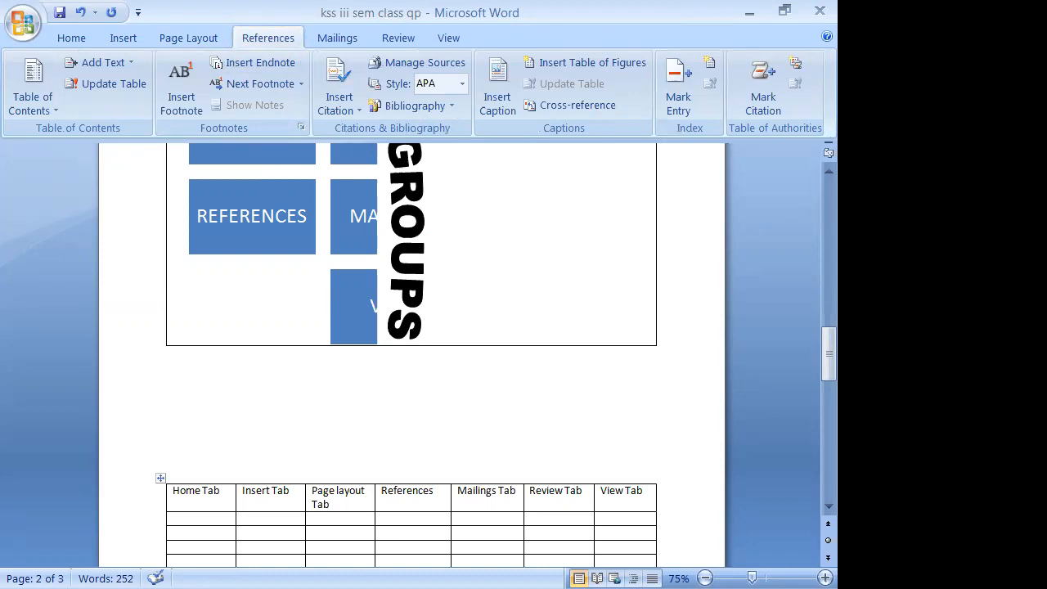
pyautogui.scroll(5, 278, 204)
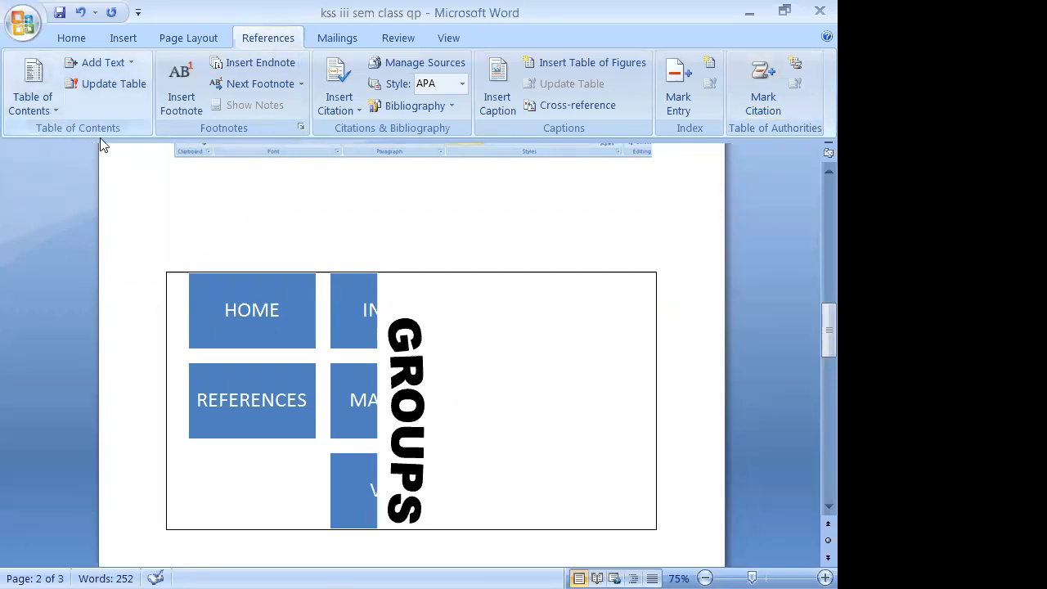
pyautogui.scroll(-5, 256, 238)
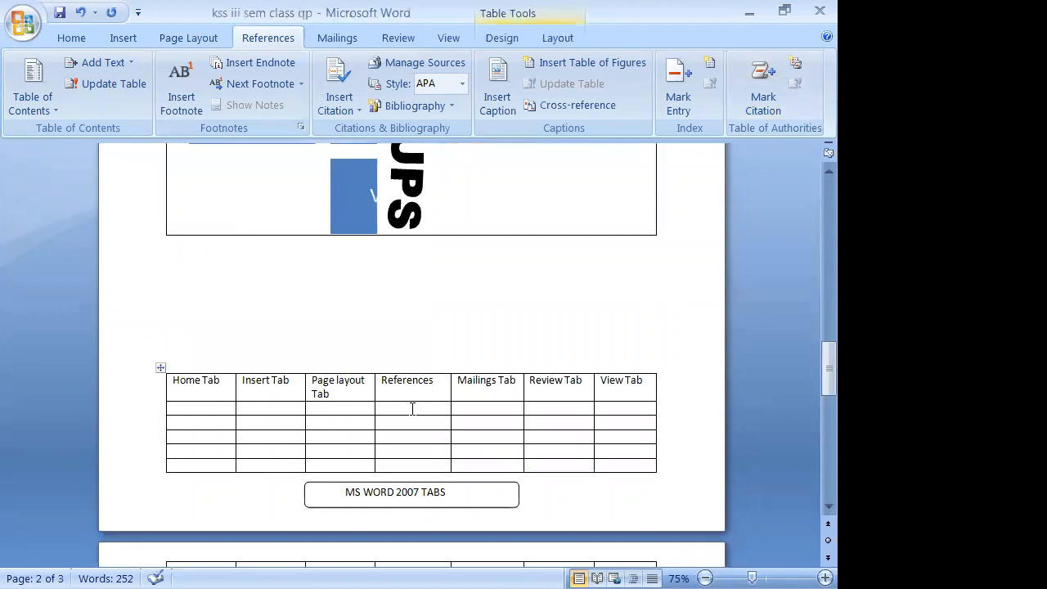
pyautogui.write('Table')
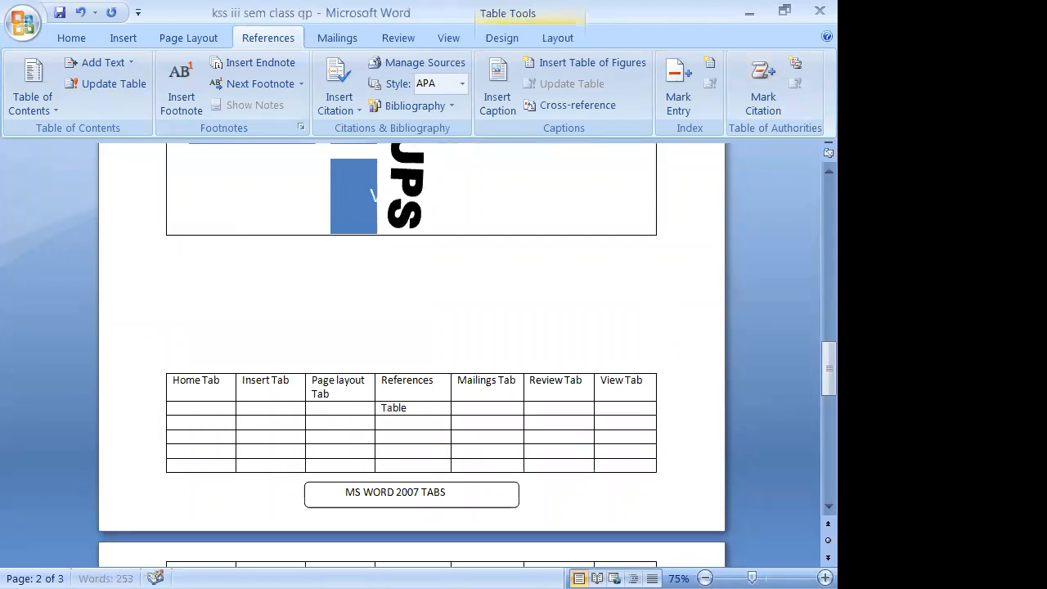
pyautogui.write(' of Contents')
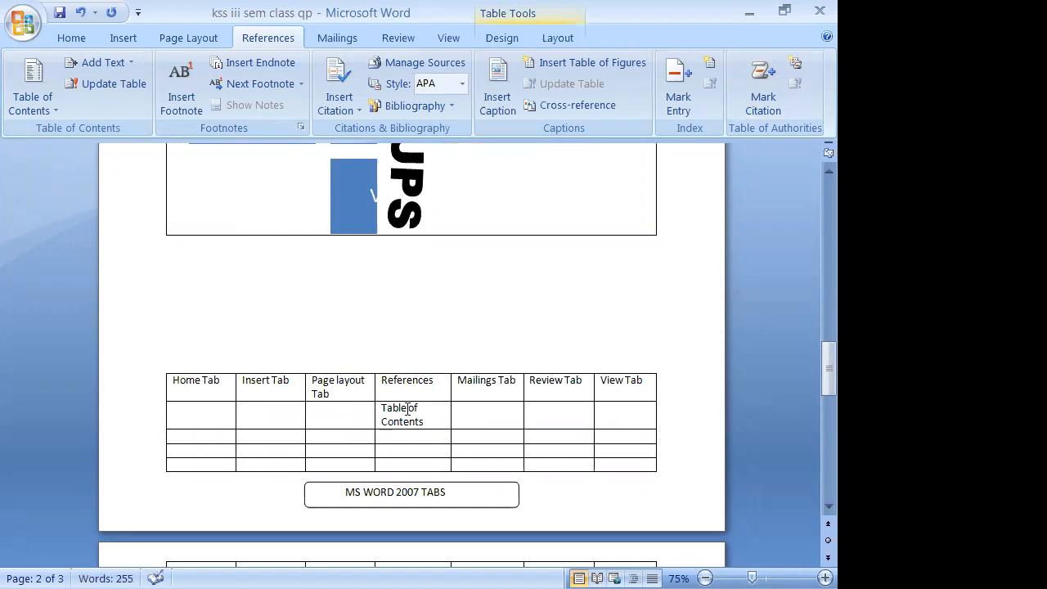
pyautogui.click(437, 439)
pyautogui.write('Footnotes')
# - Enter "Citation& Bibliography" in the References column cell below Footnotes, correcting the spelling of Citation
pyautogui.click(412, 453)
pyautogui.write('Cit')
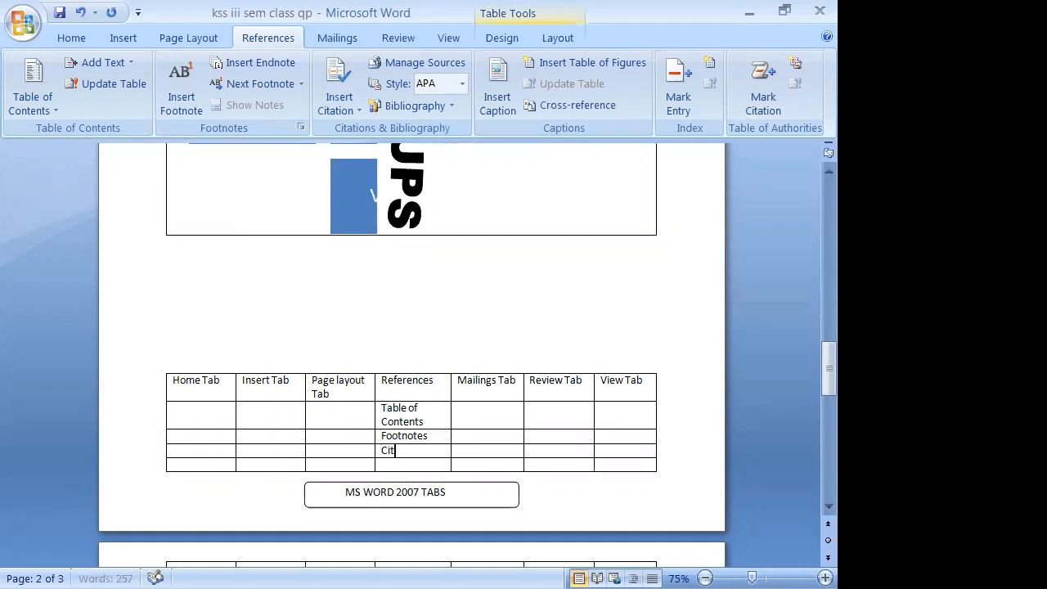
pyautogui.write('iation')
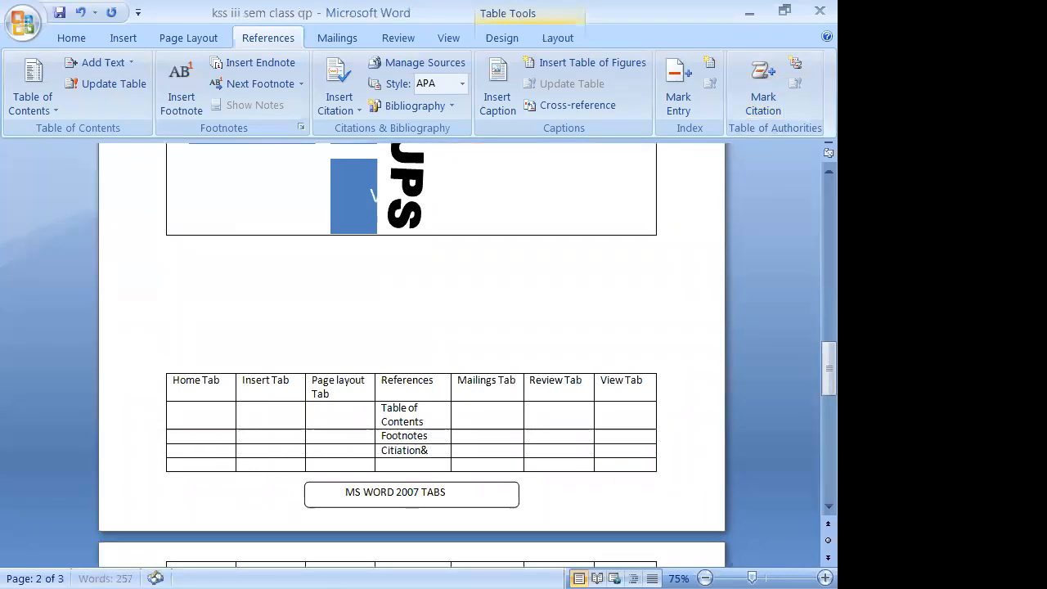
pyautogui.write('& B')
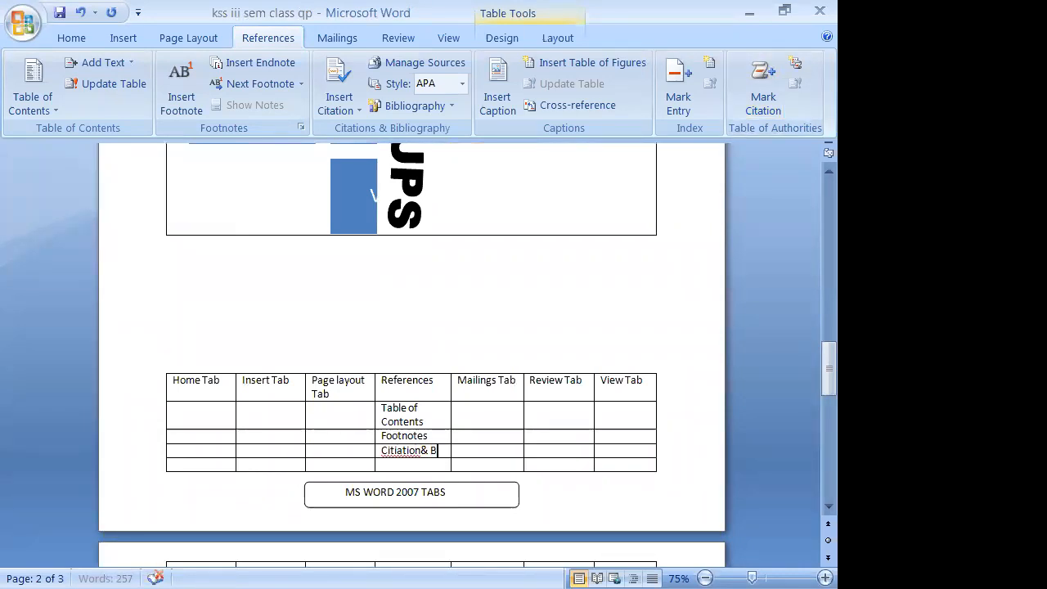
pyautogui.write('ibli')
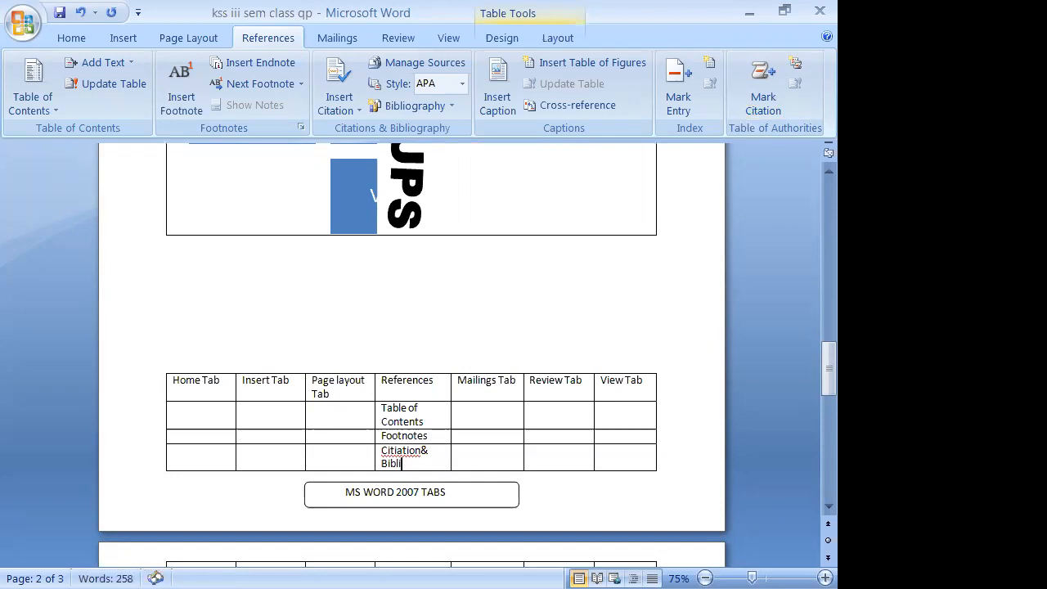
pyautogui.write('ography')
pyautogui.click(394, 451)
pyautogui.press('BackSpace')
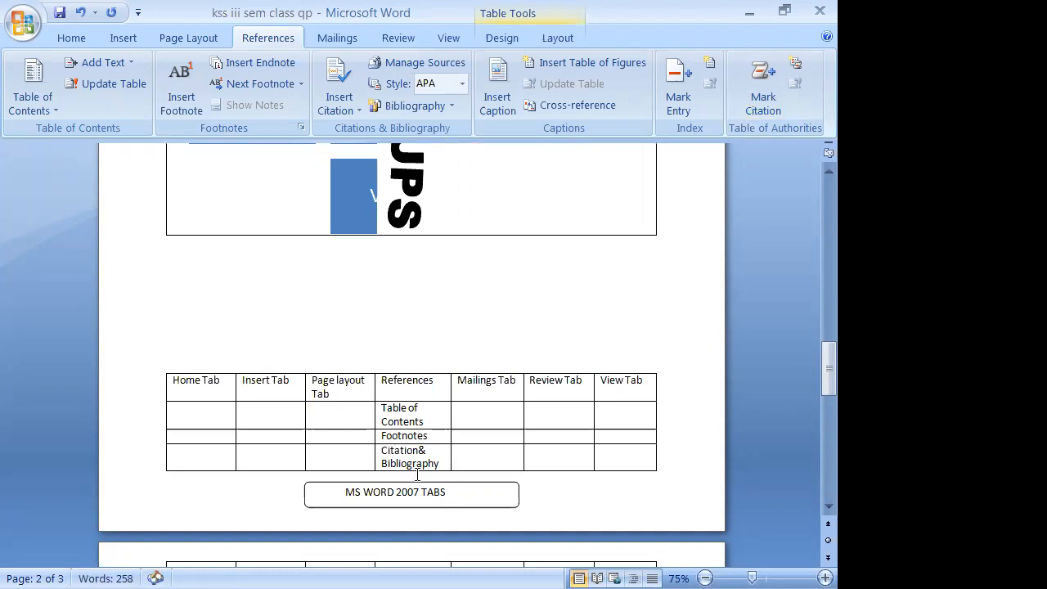
# - Move the MS WORD 2007 TABS box off the table rows into the blank area below the table on page 3
pyautogui.press('Tab')
pyautogui.scroll(-10, 335, 351)
pyautogui.scroll(3, 433, 320)
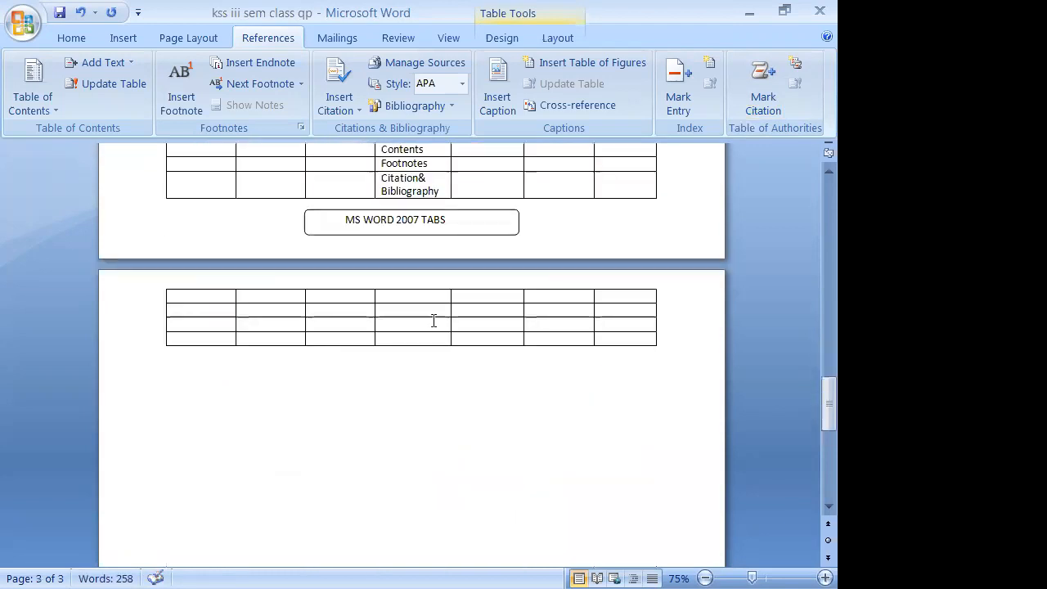
pyautogui.moveTo(409, 233); pyautogui.dragTo(409, 461)
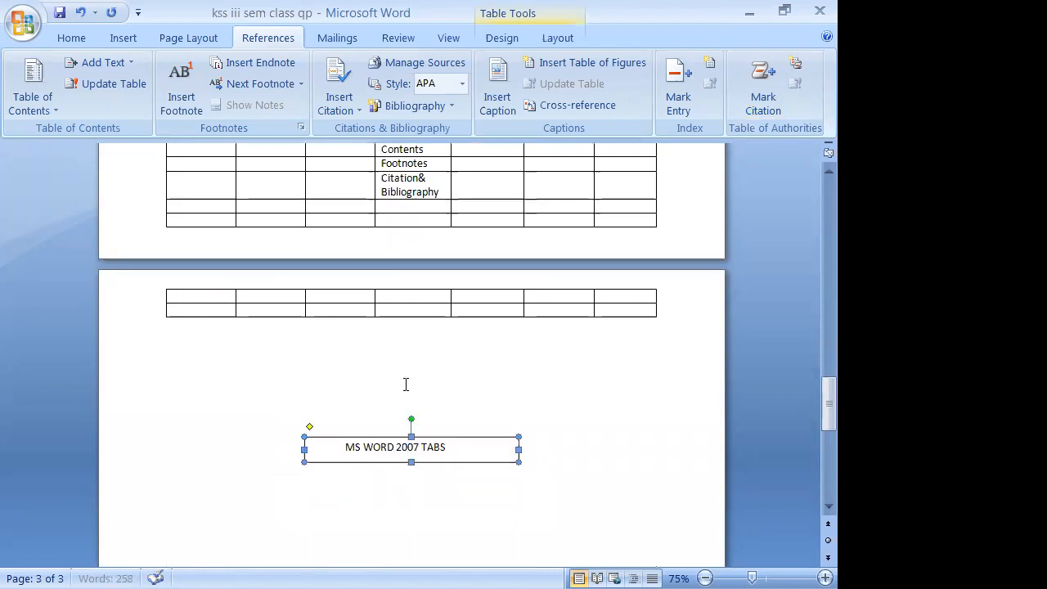
pyautogui.click(410, 296)
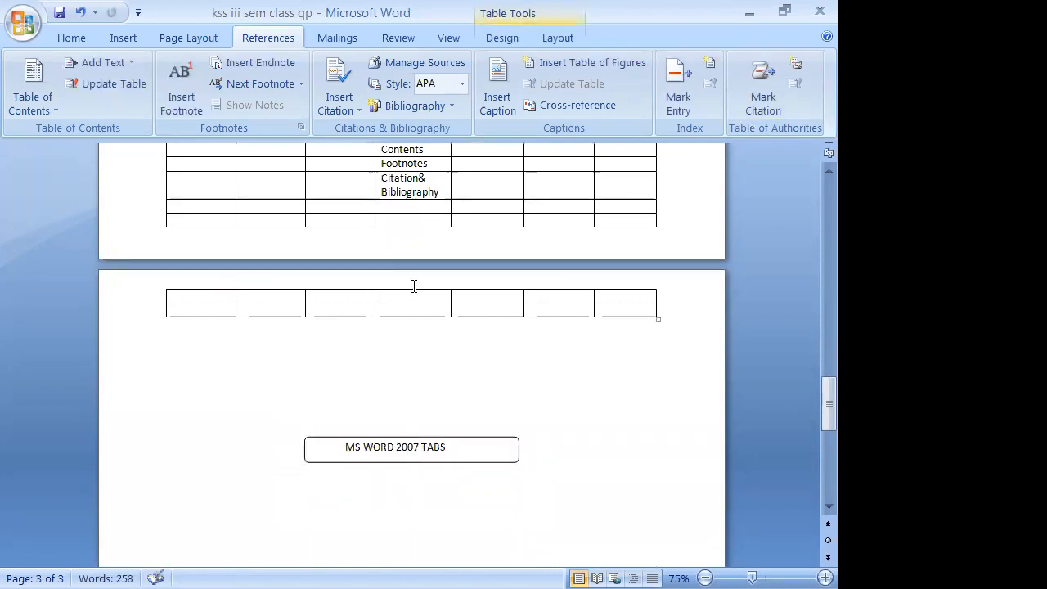
pyautogui.scroll(6, 414, 286)
pyautogui.click(417, 278)
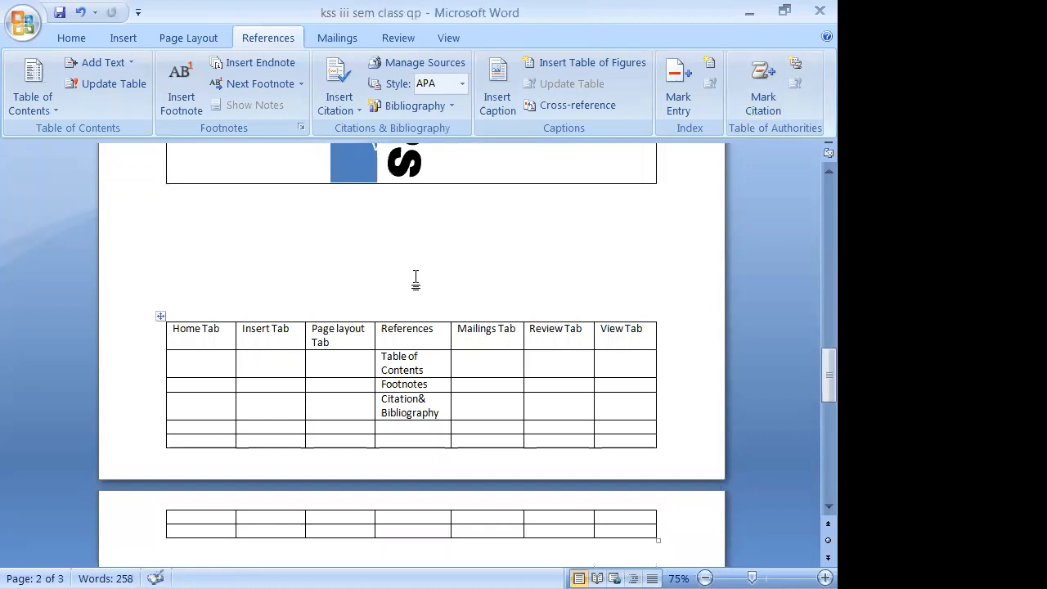
# - Delete the blank lines above the tabs table so the whole table moves up onto page 2
pyautogui.press('BackSpace')
pyautogui.press('BackSpace')
pyautogui.press('BackSpace')
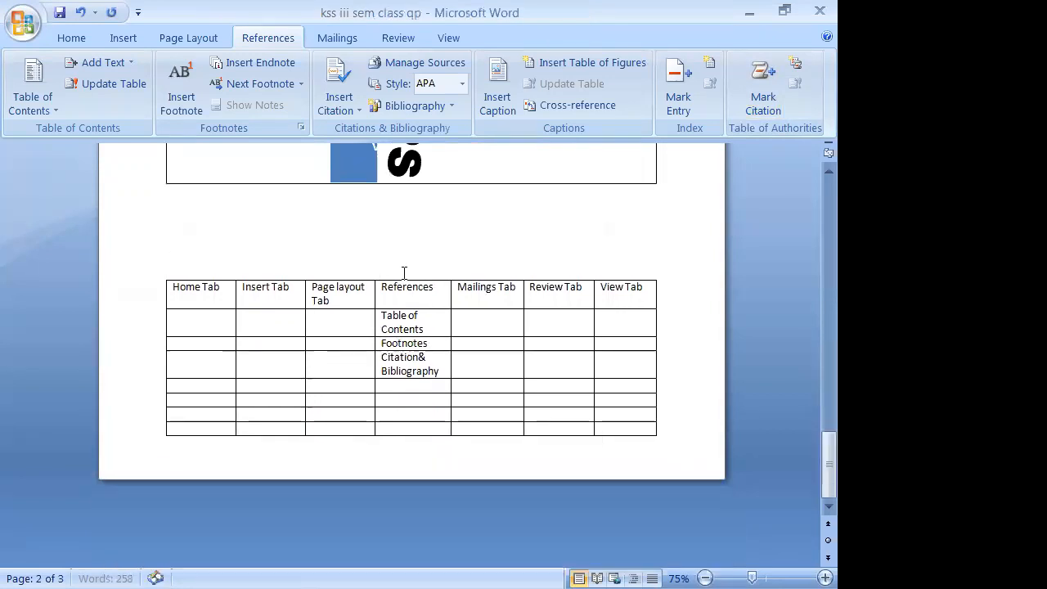
pyautogui.press('BackSpace')
pyautogui.press('BackSpace')
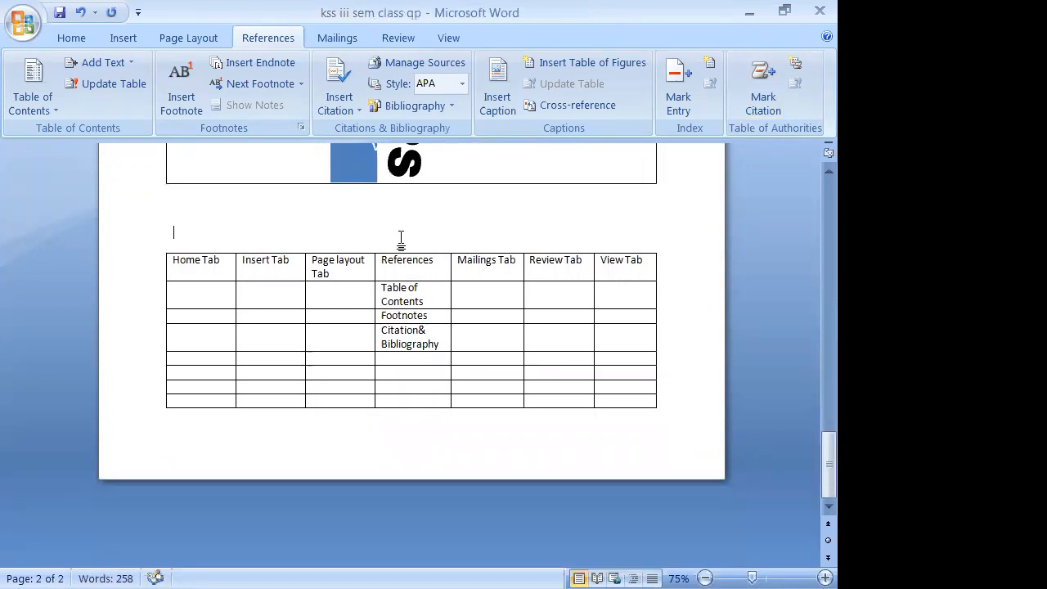
pyautogui.press('BackSpace')
pyautogui.press('BackSpace')
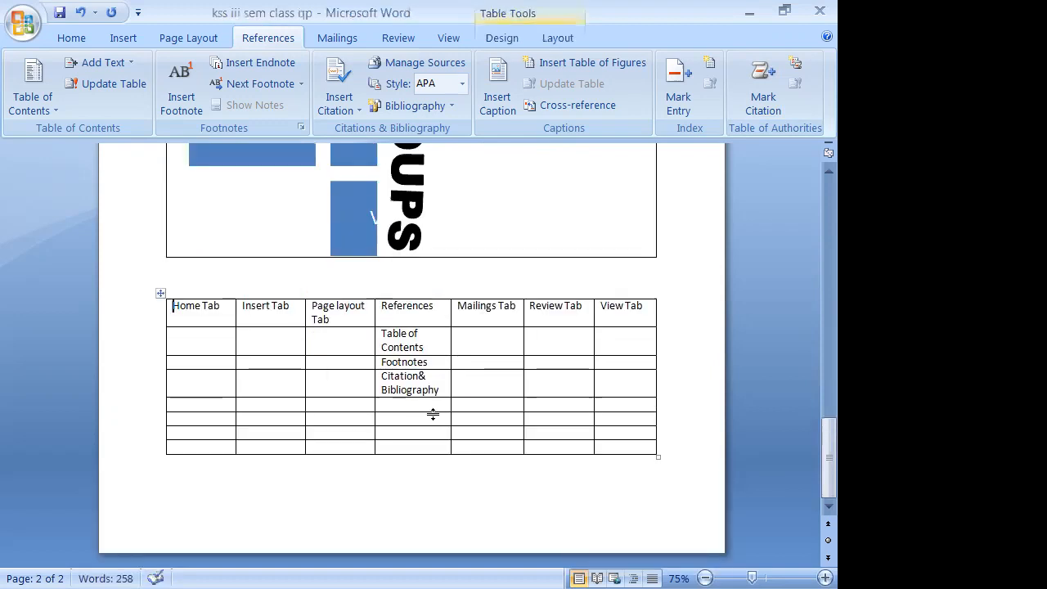
# - Delete the Word ribbon picture above the MS WORD 2007 TABS box and the SmartArt of tab names beside the GROUPS WordArt
pyautogui.scroll(10, 433, 415)
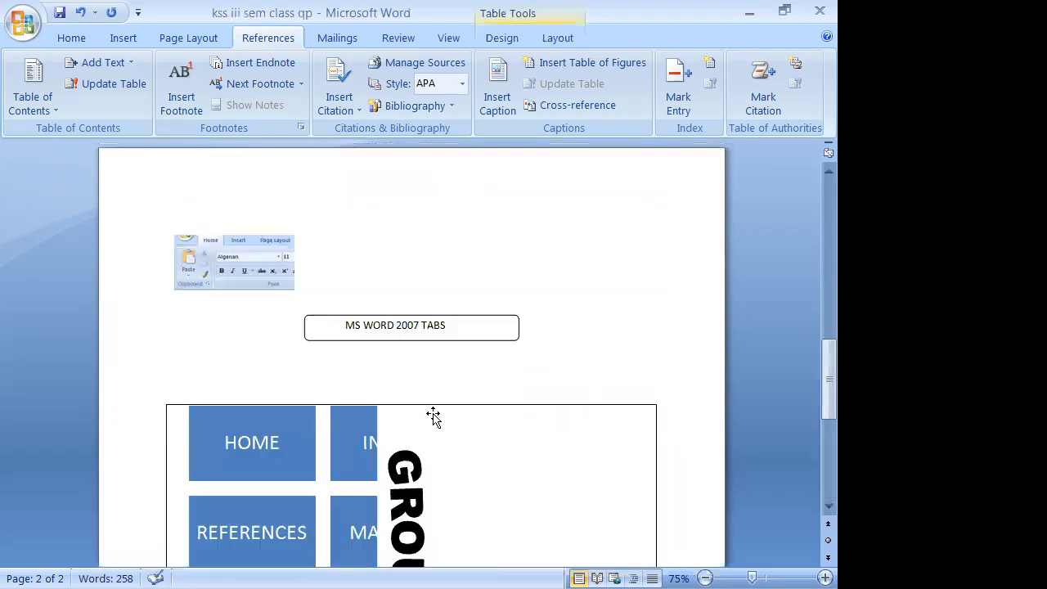
pyautogui.click(231, 269)
pyautogui.press('Delete')
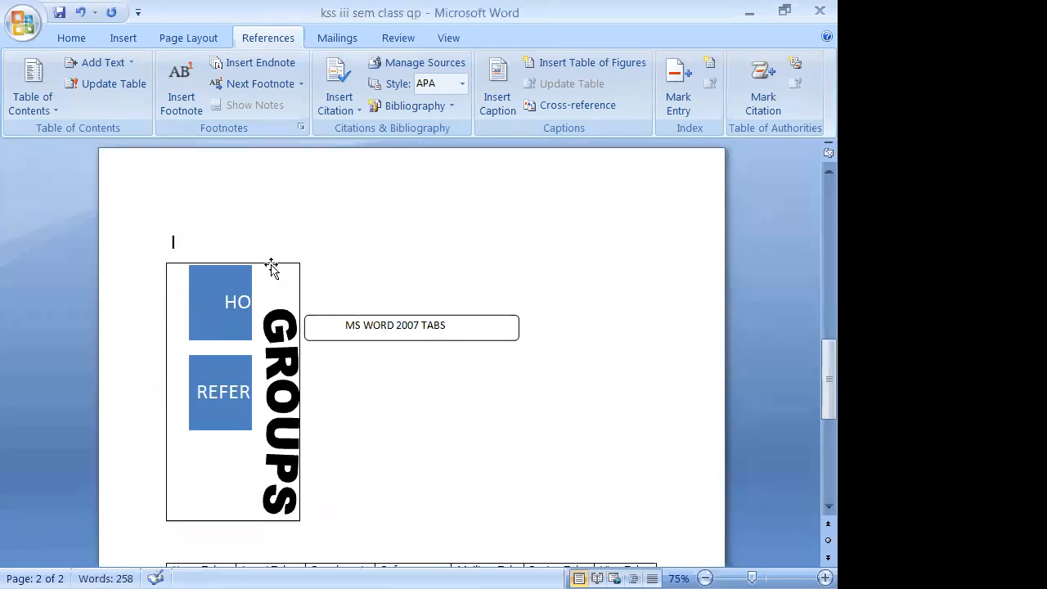
pyautogui.click(275, 268)
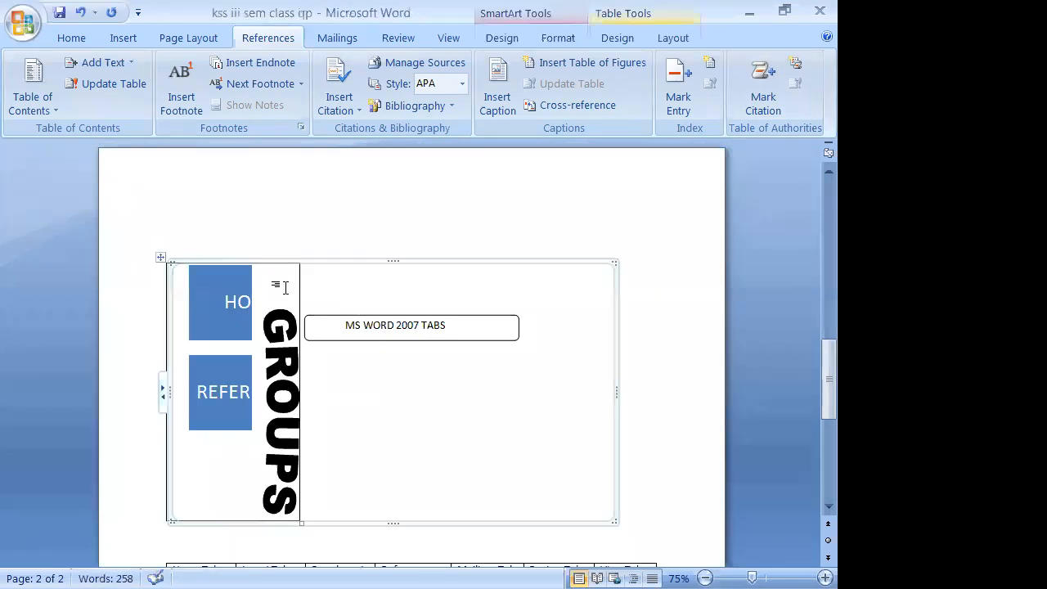
pyautogui.press('Delete')
pyautogui.click(292, 324)
pyautogui.press('Delete')
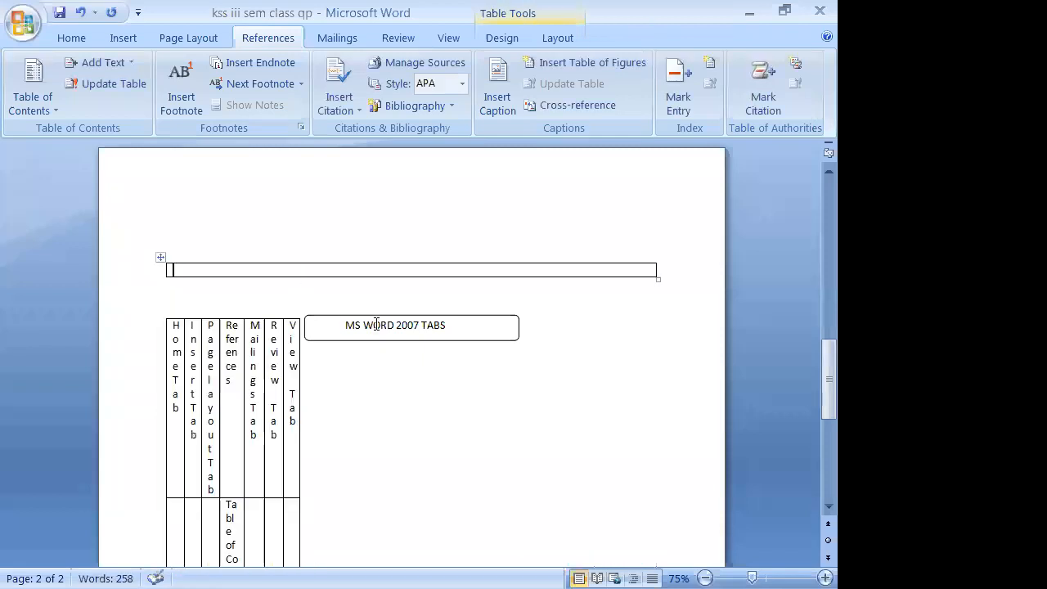
pyautogui.hotkey('ctrl', 'z')
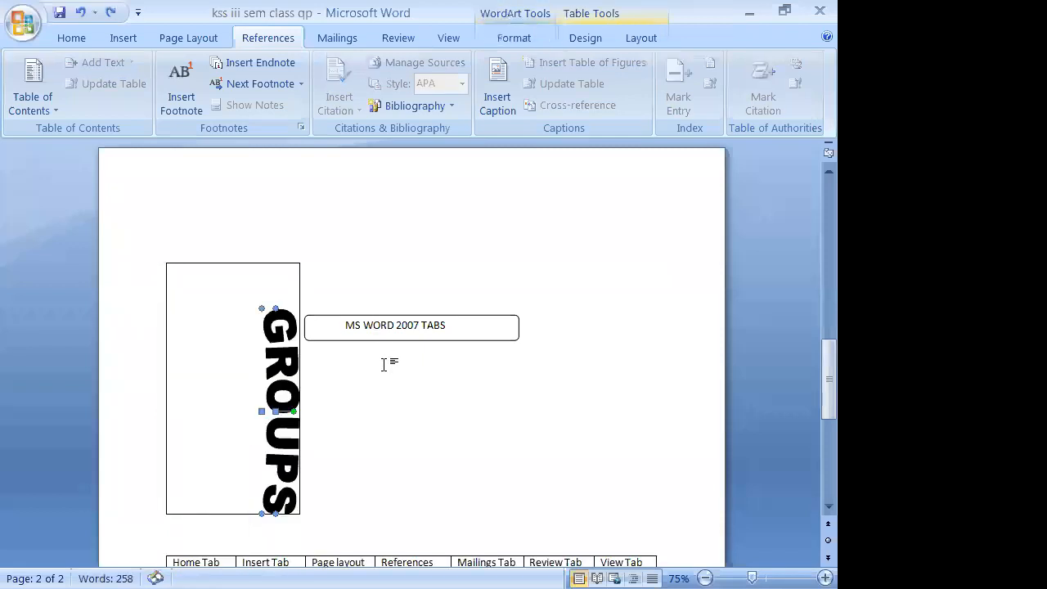
# - Enter "Caption", "Index" and "Table of Authorities" in the References column cells below Citation& Bibliography
pyautogui.scroll(-8, 385, 363)
pyautogui.click(447, 329)
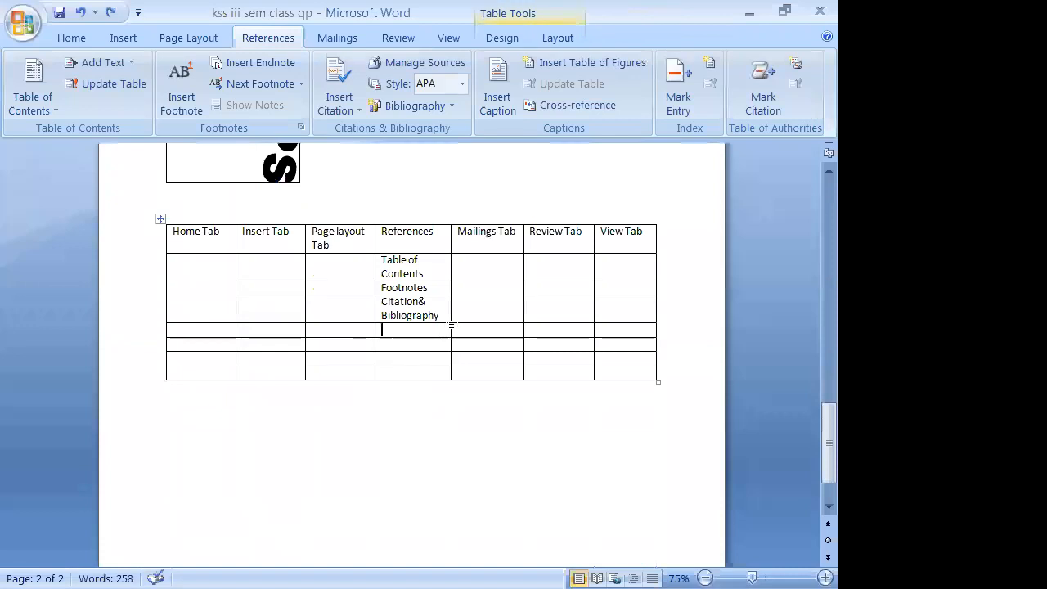
pyautogui.write('Caption')
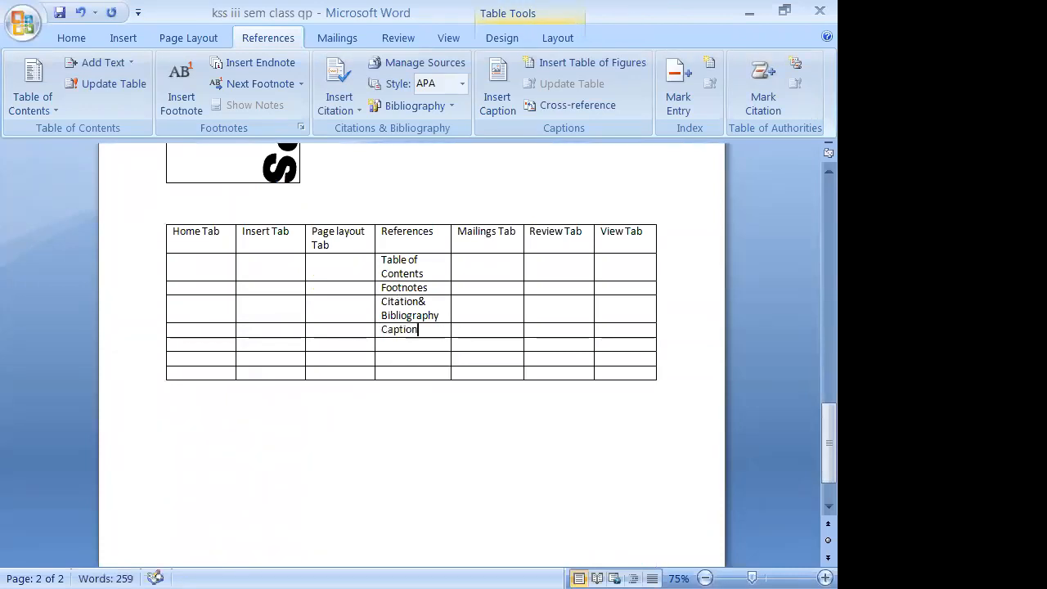
pyautogui.click(404, 347)
pyautogui.write('Index')
pyautogui.click(411, 360)
pyautogui.write('Tab')
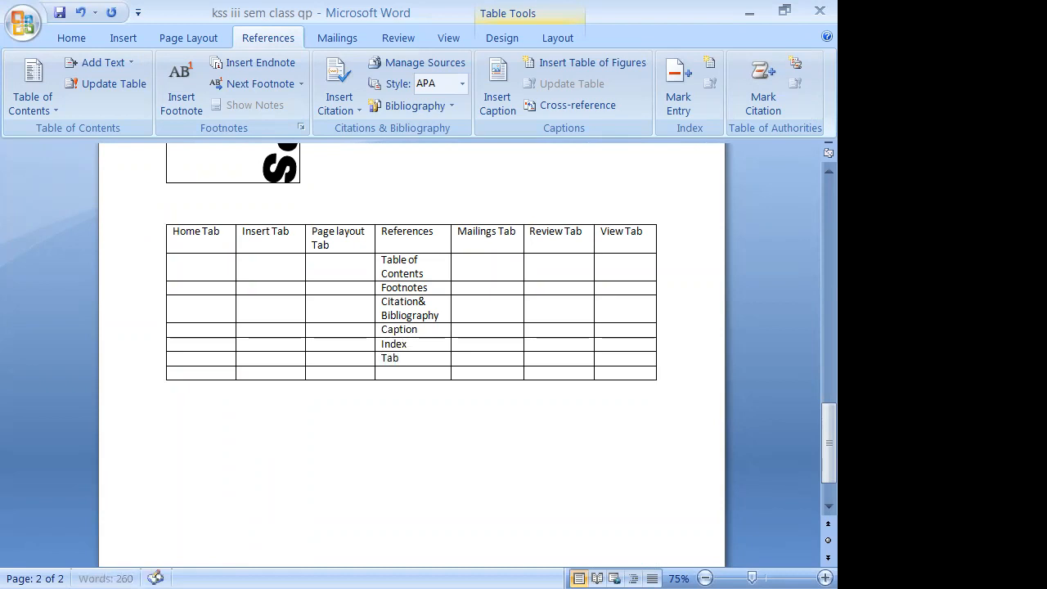
pyautogui.write('le of Authorities')
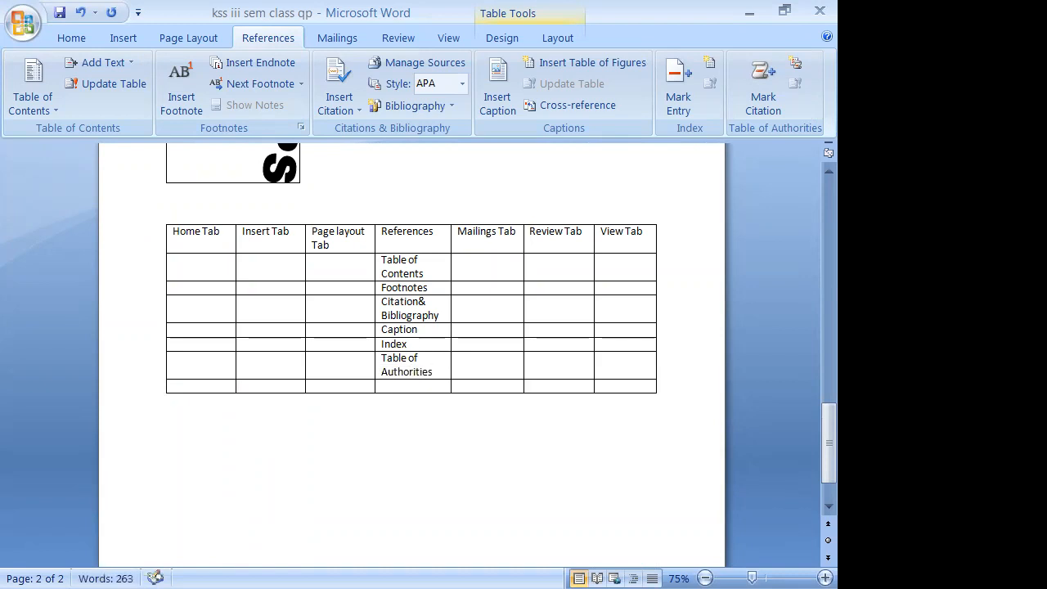
# - Delete the entire empty row below Table of Authorities from the tabs table
pyautogui.click(385, 414)
pyautogui.click(393, 387)
pyautogui.rightClick(411, 385)
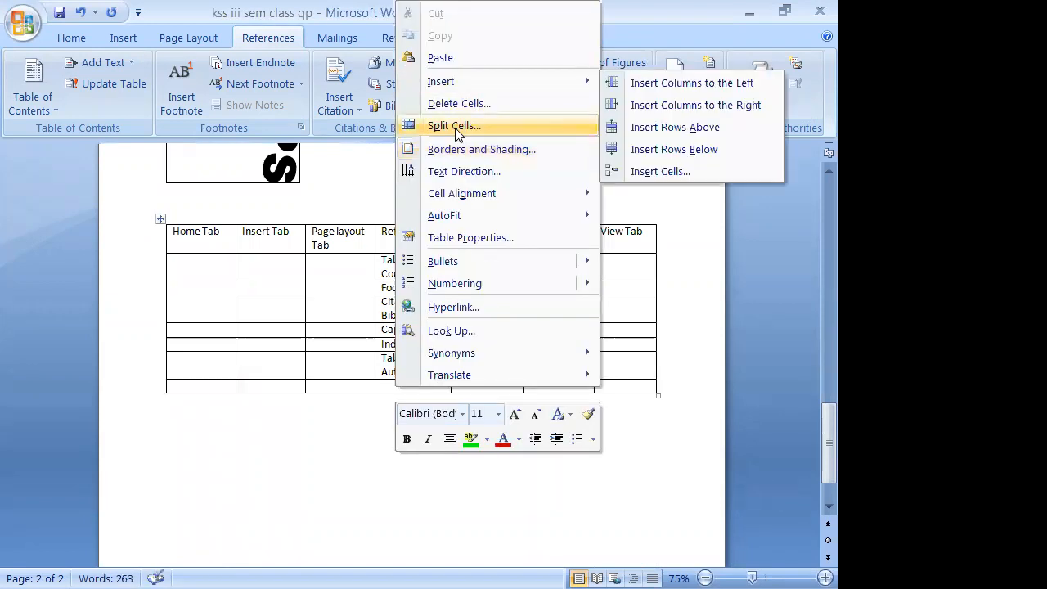
pyautogui.click(459, 103)
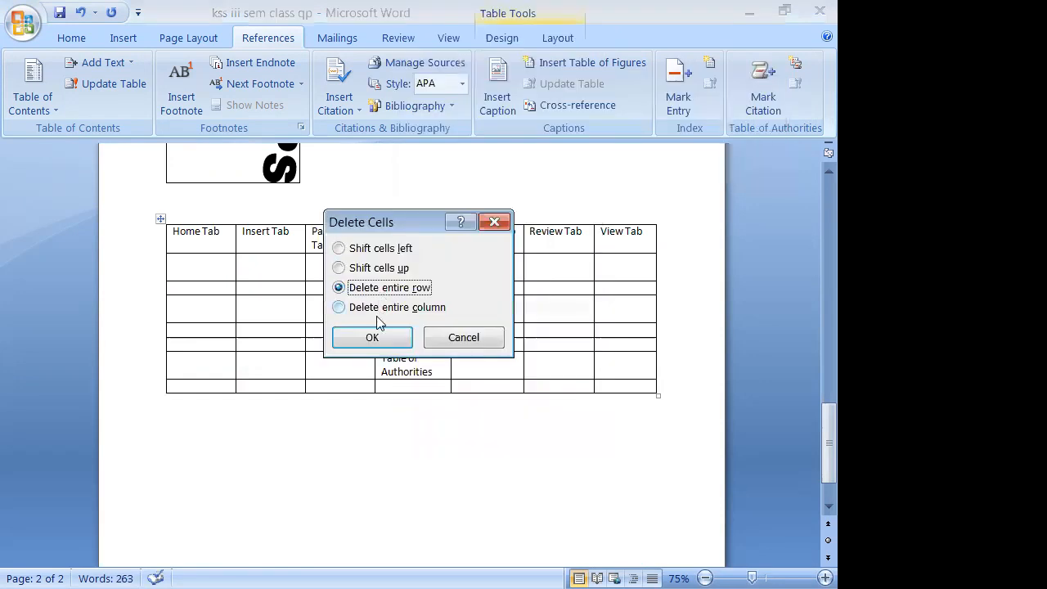
pyautogui.click(372, 338)
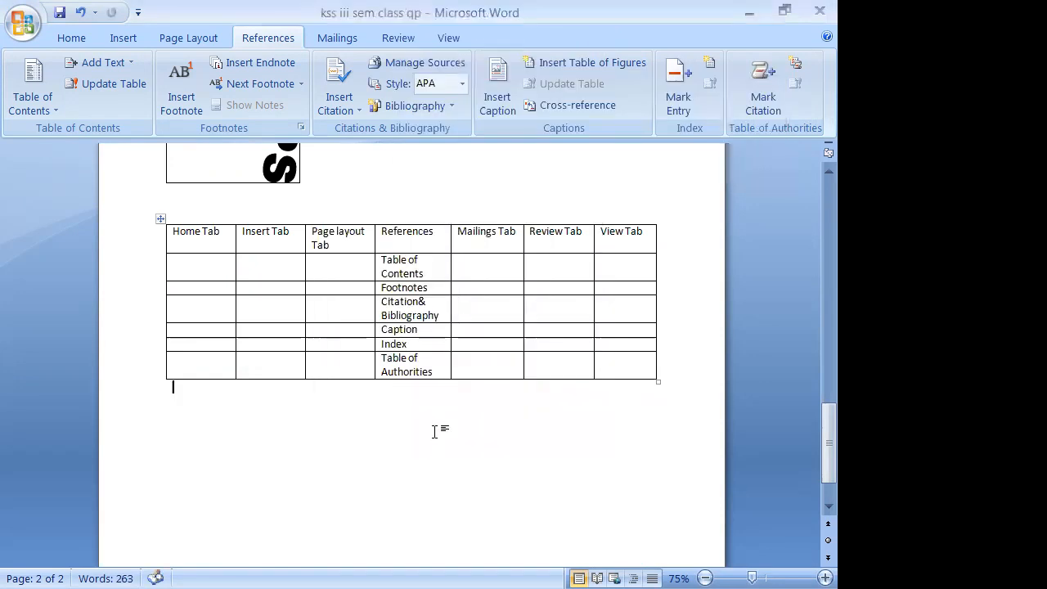
# - Insert a row above the Table of Contents row and enter "Groups" in its References column cell
pyautogui.click(396, 245)
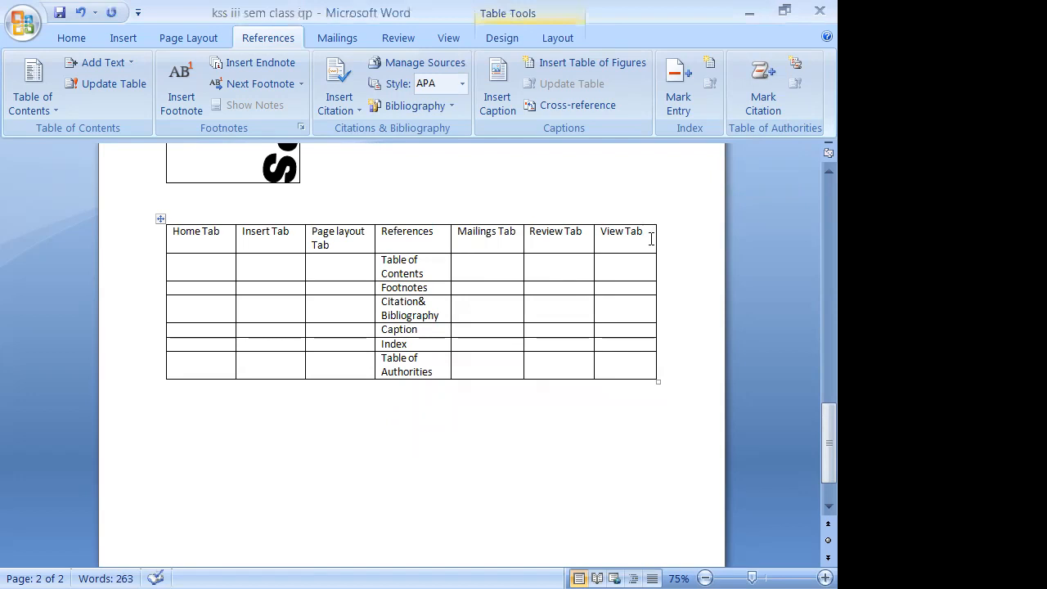
pyautogui.click(432, 260)
pyautogui.rightClick(432, 260)
pyautogui.moveTo(468, 283)
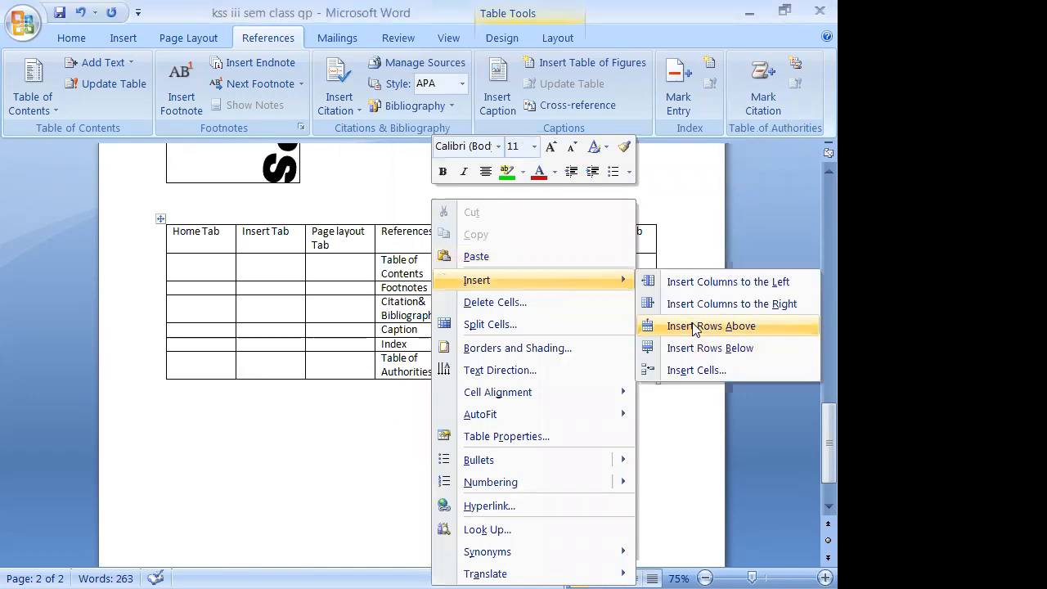
pyautogui.click(693, 325)
pyautogui.write('G')
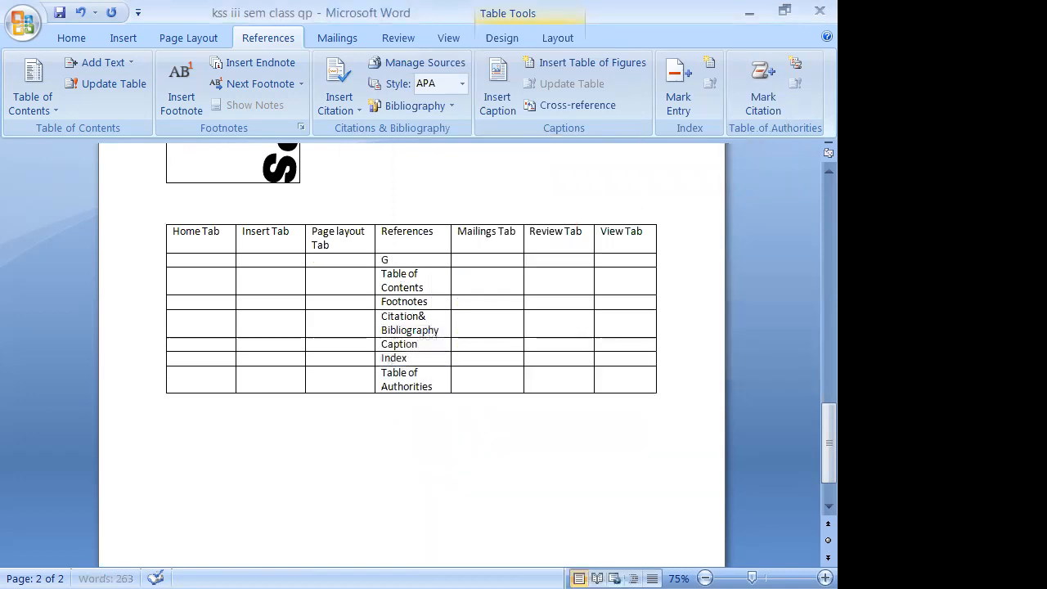
pyautogui.write('roups')
# - Merge all cells of the Groups row into one cell and center its text
pyautogui.moveTo(218, 260); pyautogui.dragTo(624, 261)
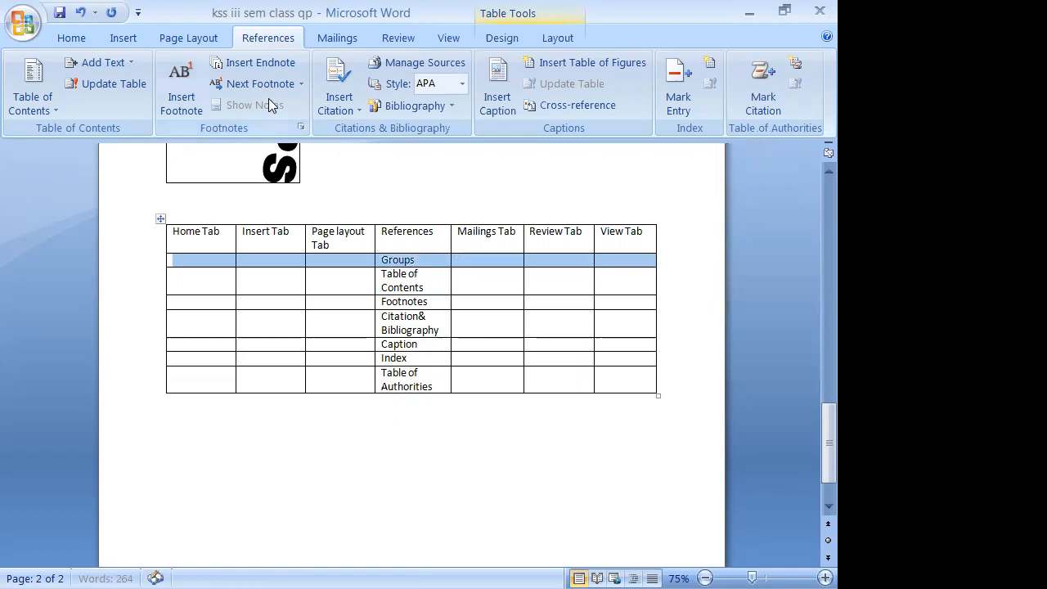
pyautogui.rightClick(426, 262)
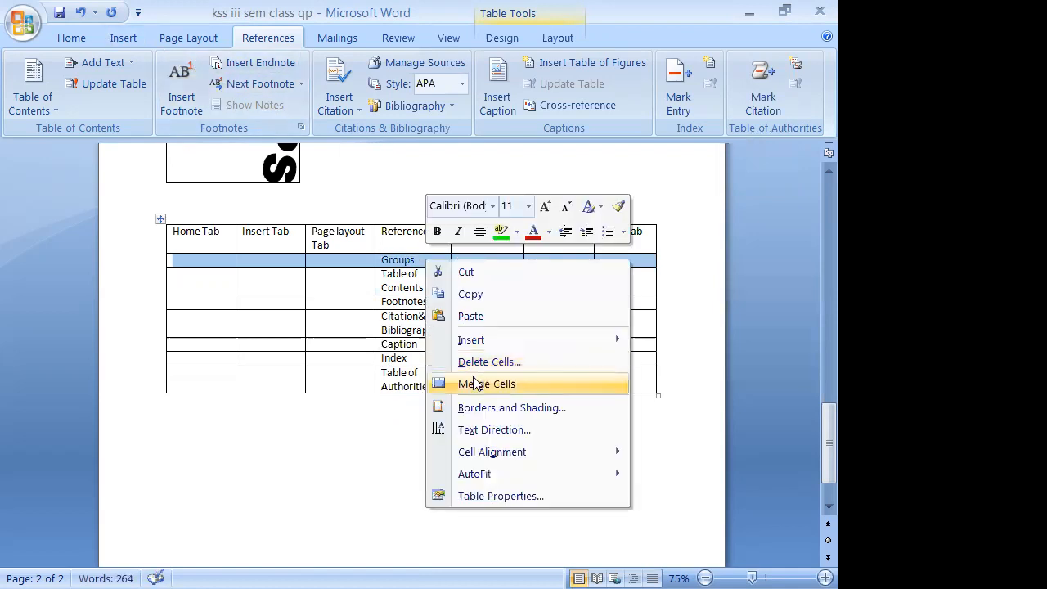
pyautogui.click(481, 384)
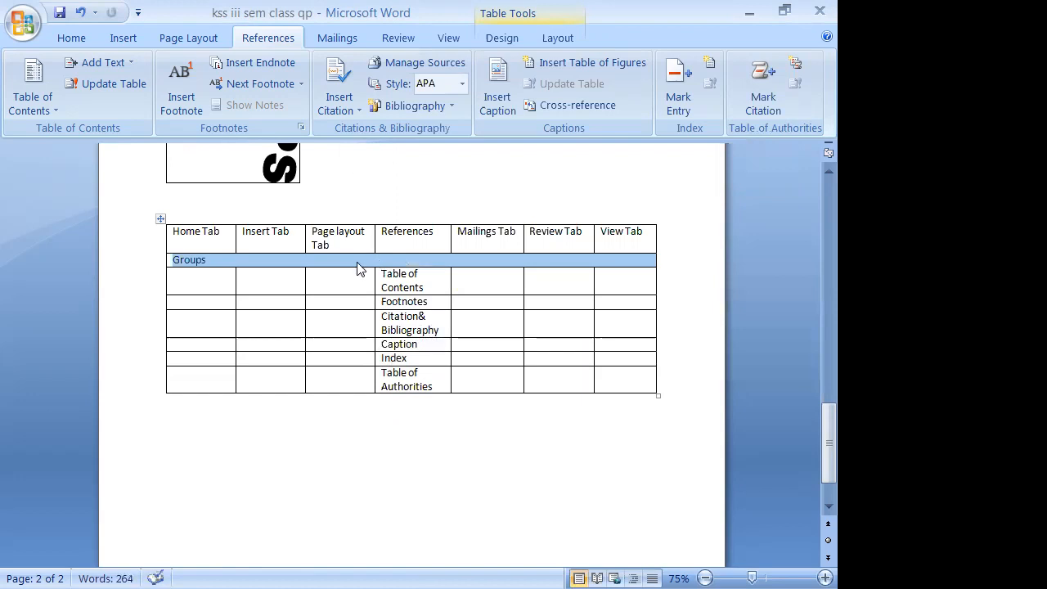
pyautogui.click(86, 39)
pyautogui.click(361, 85)
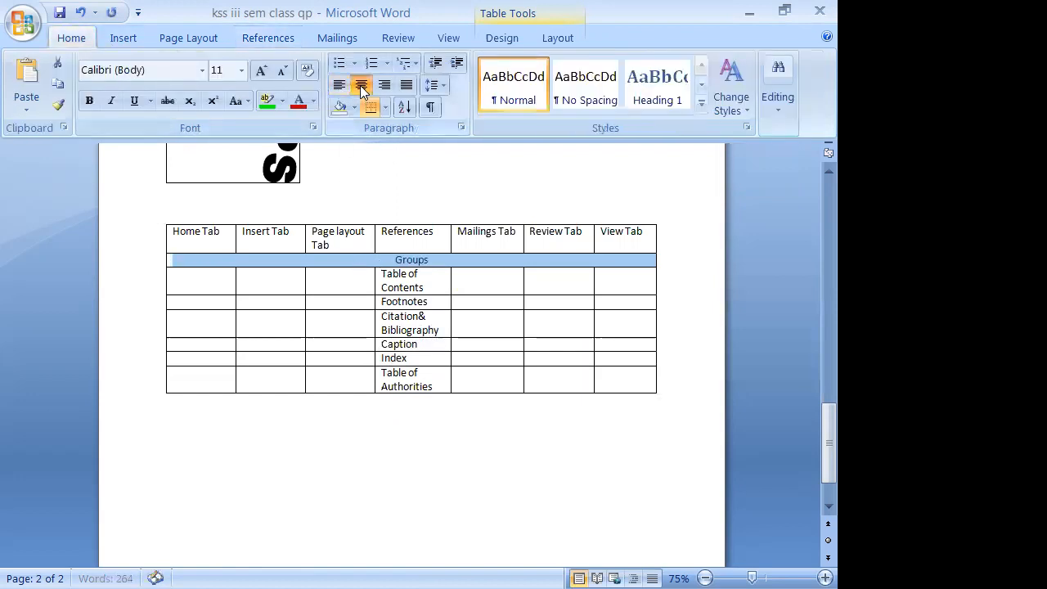
# - Enlarge the Groups text and increase the font size of the whole tabs table to 14
pyautogui.click(260, 72)
pyautogui.click(261, 72)
pyautogui.click(260, 72)
pyautogui.click(216, 237)
pyautogui.moveTo(216, 238); pyautogui.dragTo(607, 398)
pyautogui.click(270, 70)
pyautogui.click(270, 69)
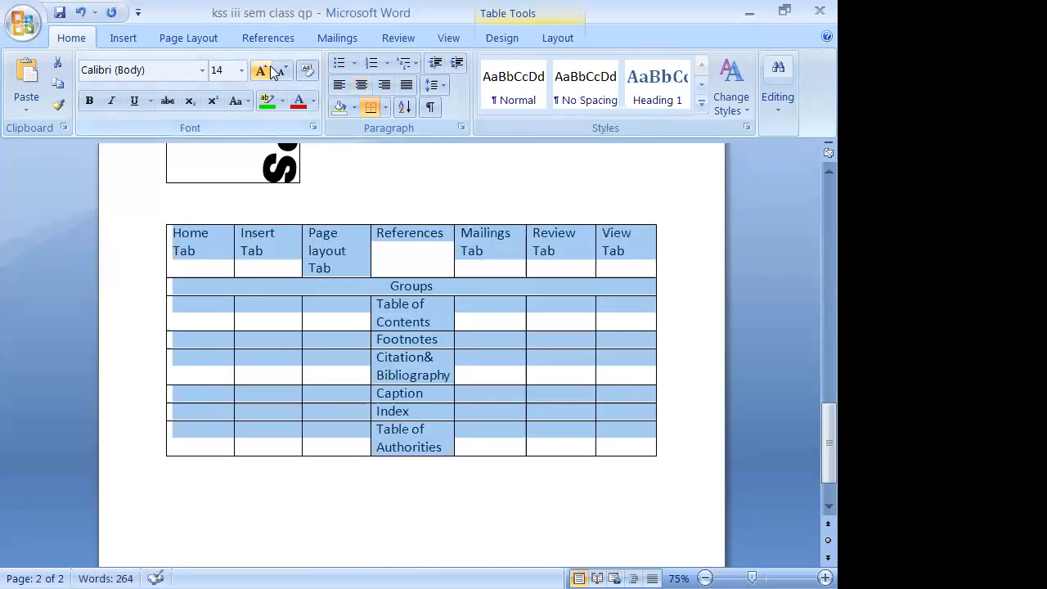
pyautogui.click(425, 299)
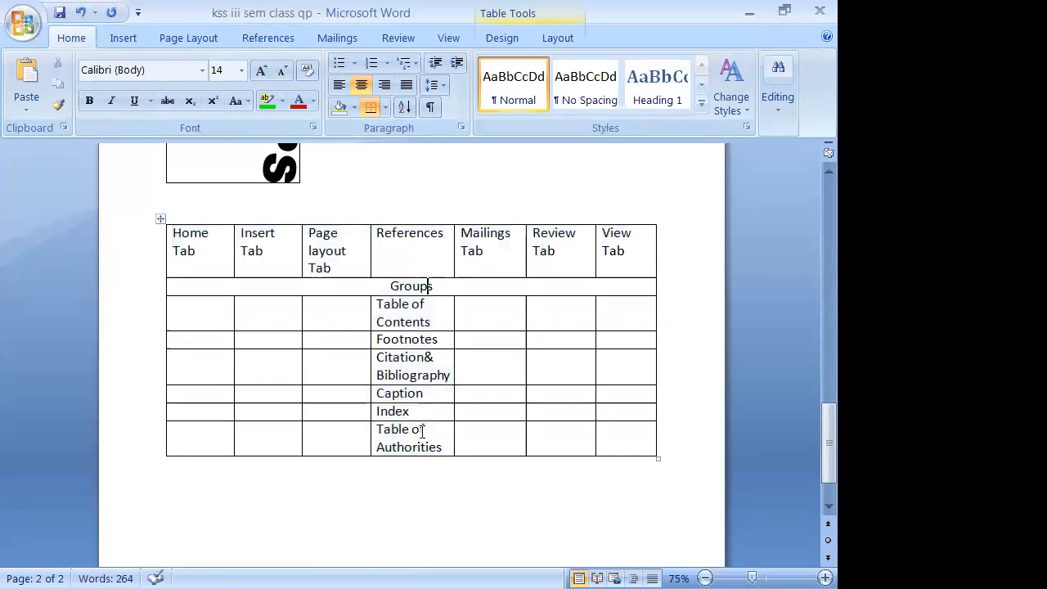
# - Browse the built-in Table of Contents styles, from Automatic Table 1 to Manual Table
pyautogui.click(413, 319)
pyautogui.click(244, 34)
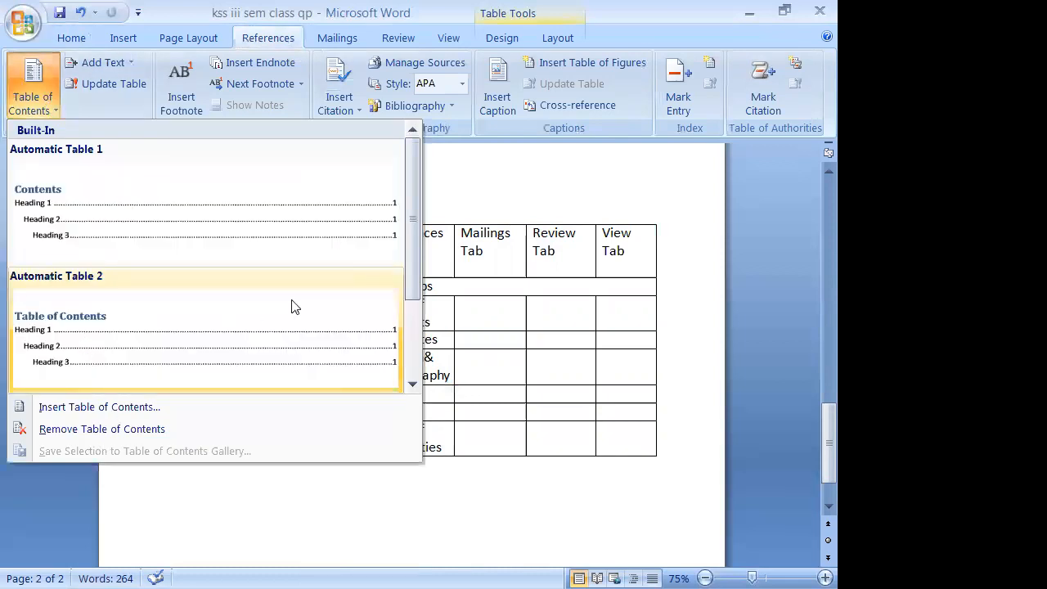
pyautogui.click(416, 319)
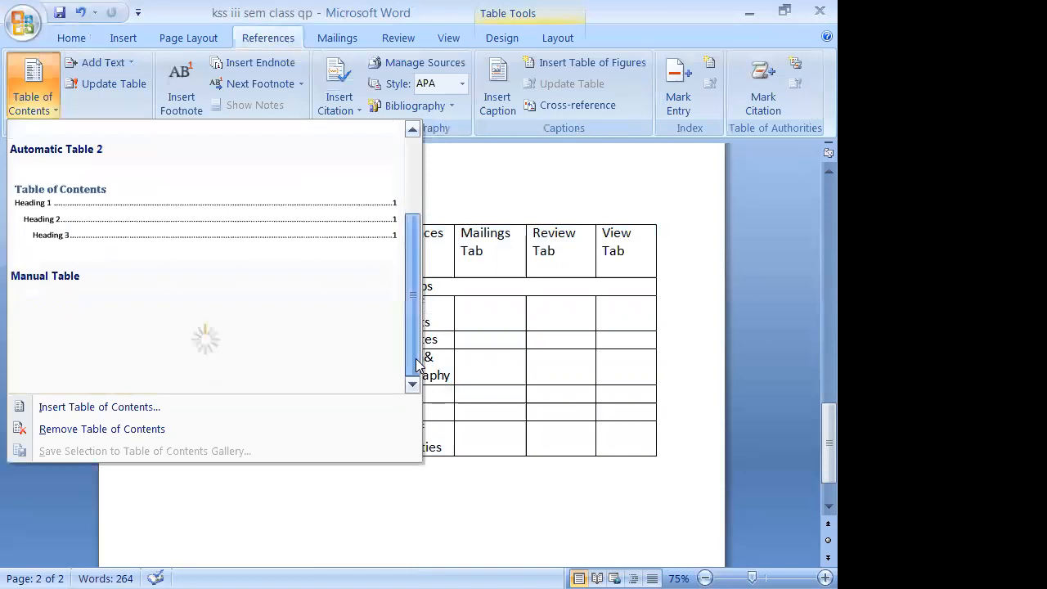
pyautogui.scroll(-2, 401, 373)
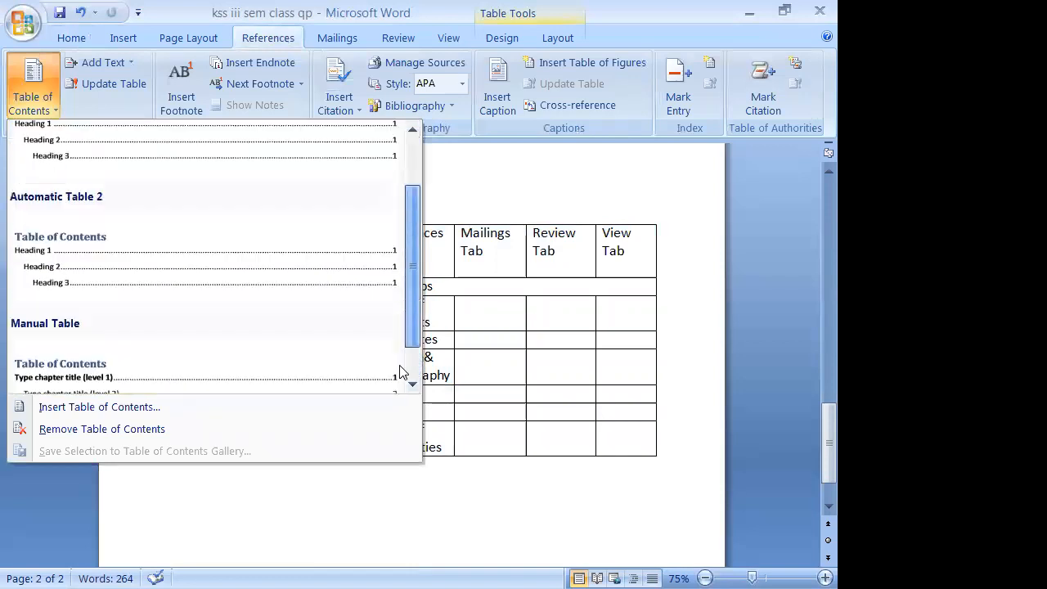
pyautogui.scroll(-1, 401, 373)
pyautogui.scroll(3, 403, 313)
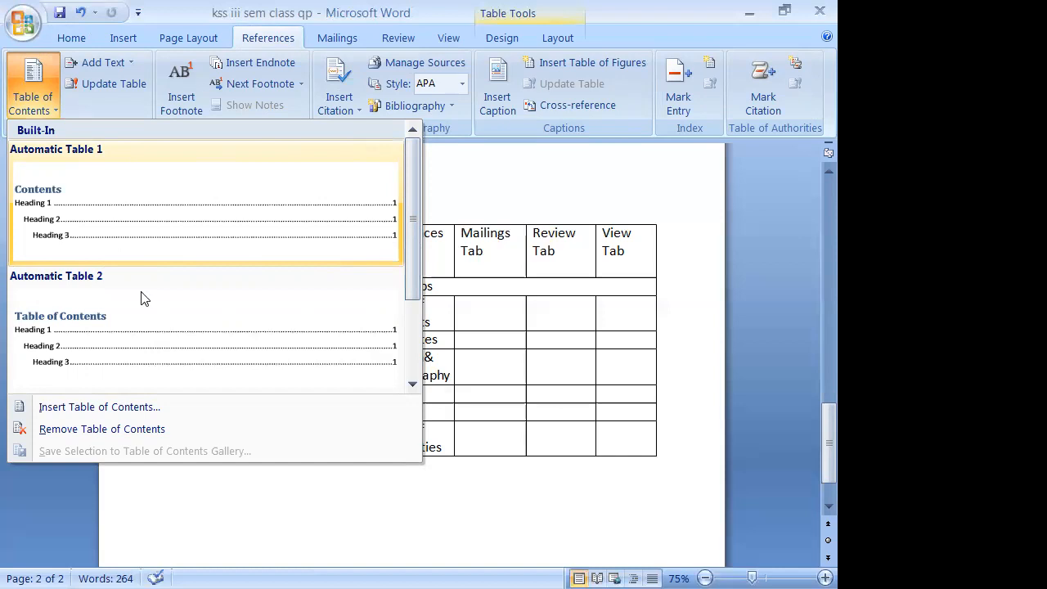
# - Open the recent document V SEM RDBMS
pyautogui.click(36, 25)
pyautogui.click(36, 24)
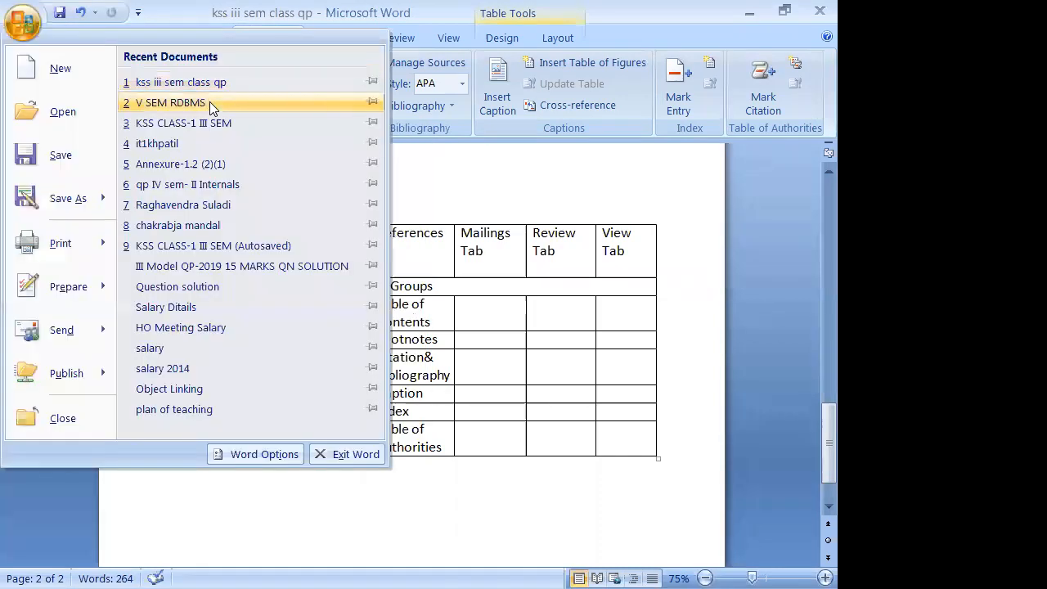
pyautogui.click(209, 101)
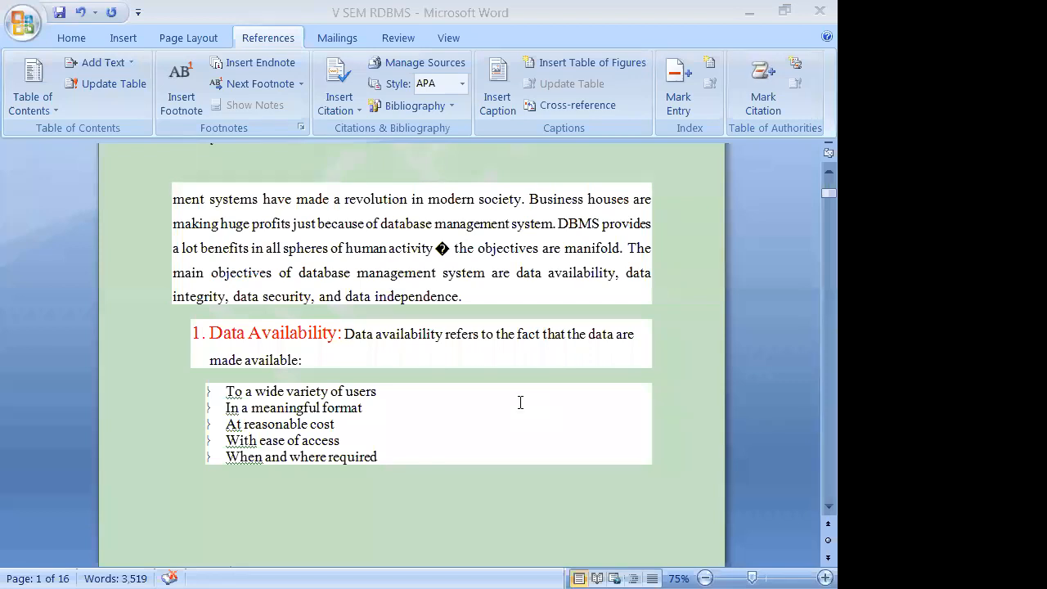
# - Delete the existing Contents table from the first page of the V SEM RDBMS document
pyautogui.scroll(6, 519, 401)
pyautogui.click(310, 271)
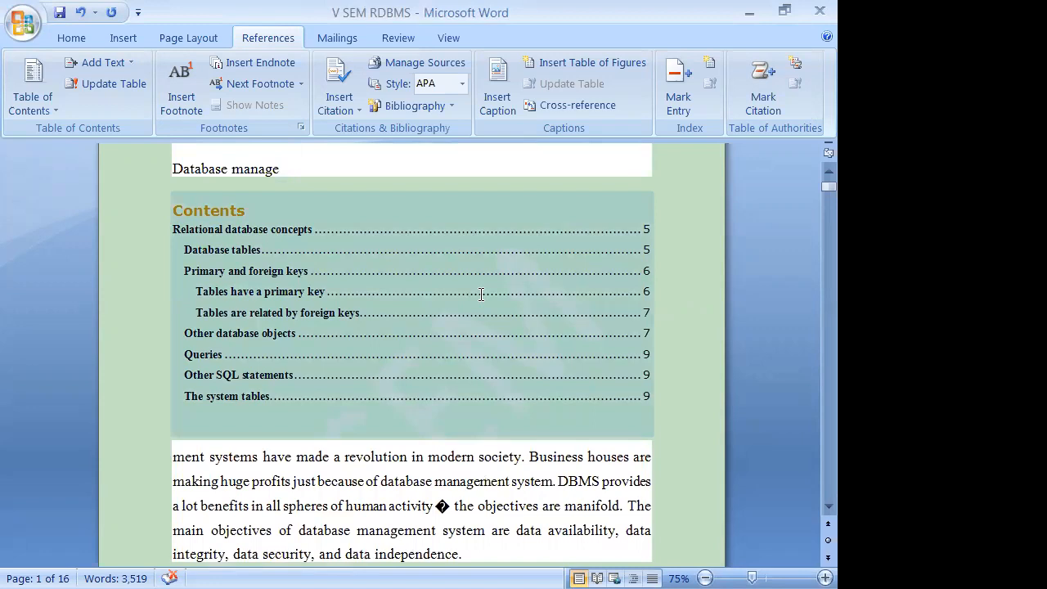
pyautogui.press('Delete')
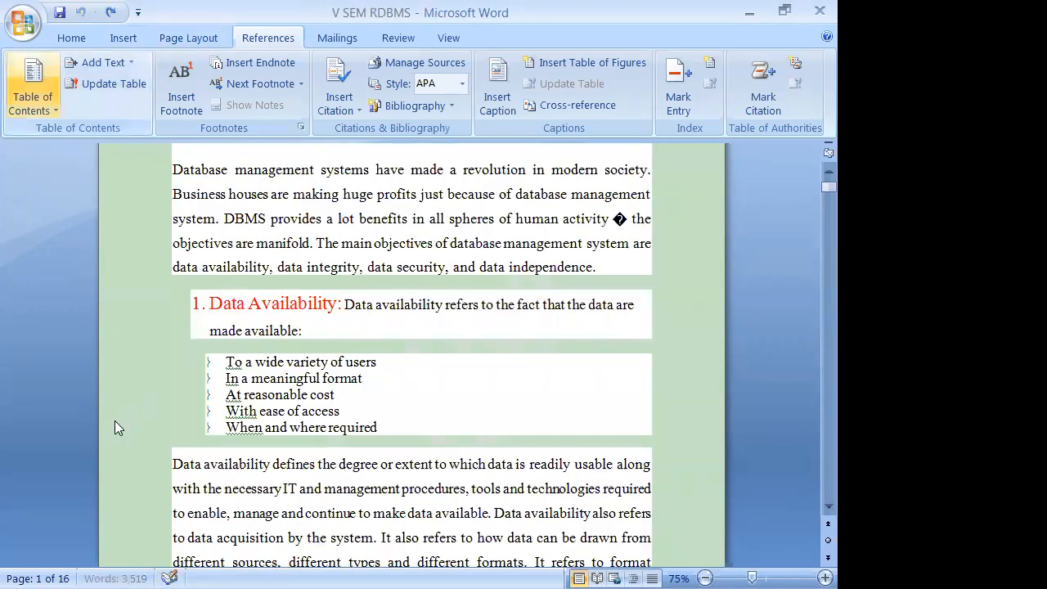
pyautogui.click(319, 291)
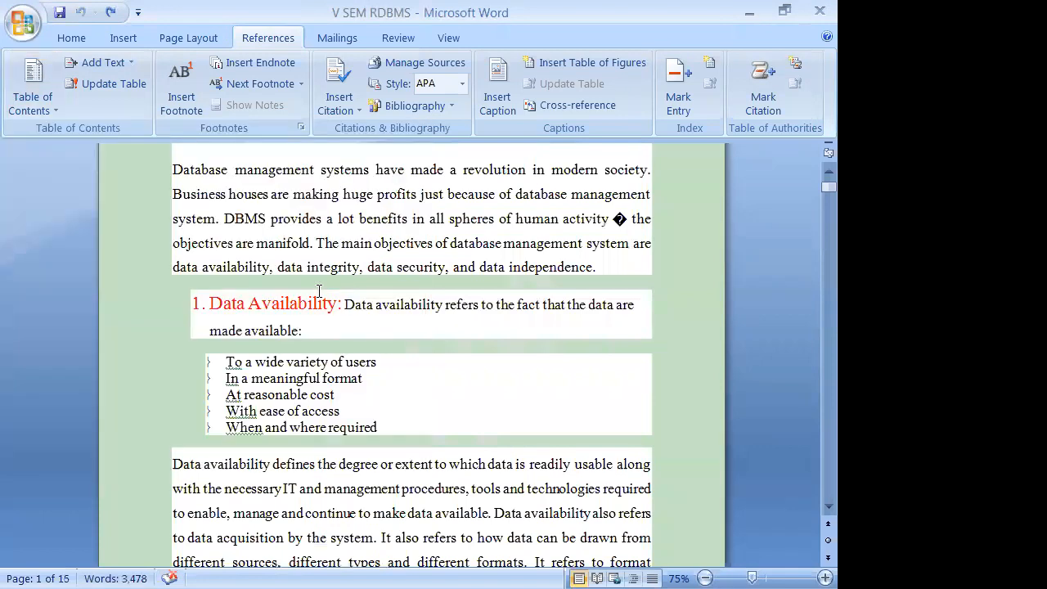
# - Add a blank line above the Objectives of RDBMS heading and insert an Automatic Table 1 table of contents there
pyautogui.scroll(3, 323, 275)
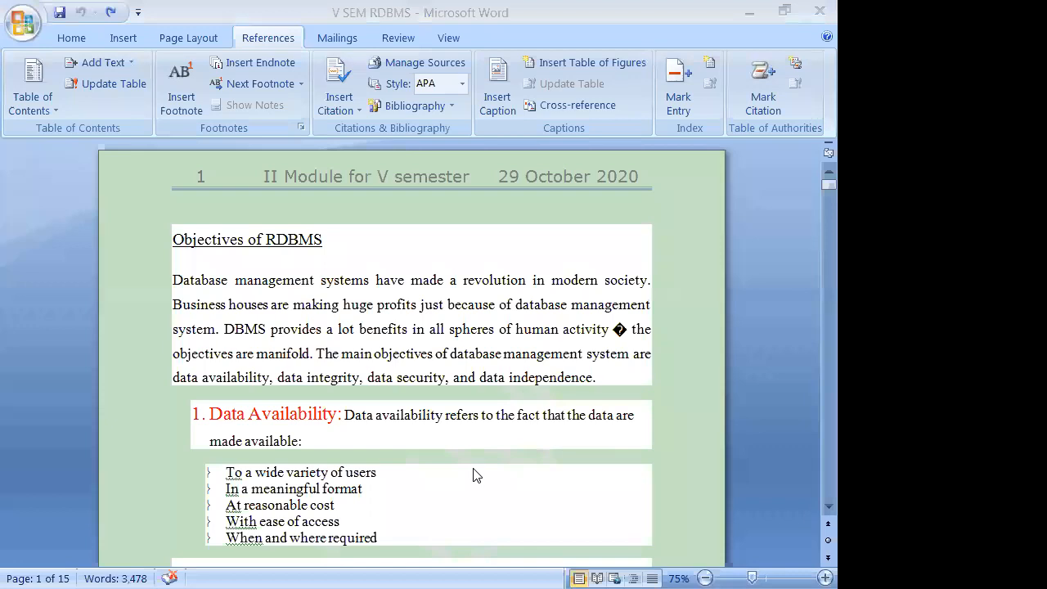
pyautogui.click(481, 449)
pyautogui.click(355, 227)
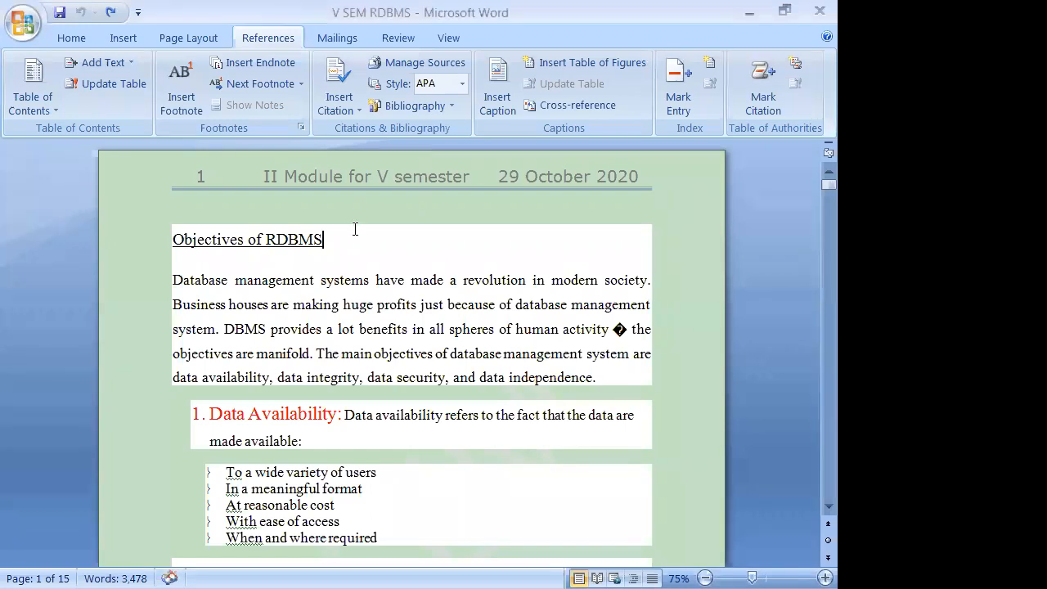
pyautogui.click(172, 239)
pyautogui.press('Return')
pyautogui.press('Up')
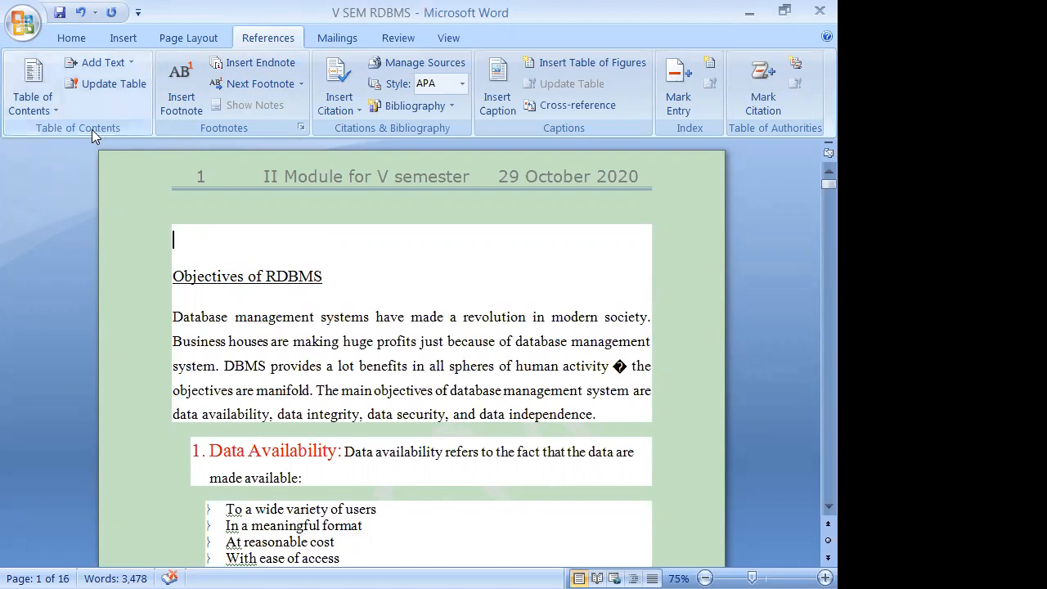
pyautogui.click(56, 113)
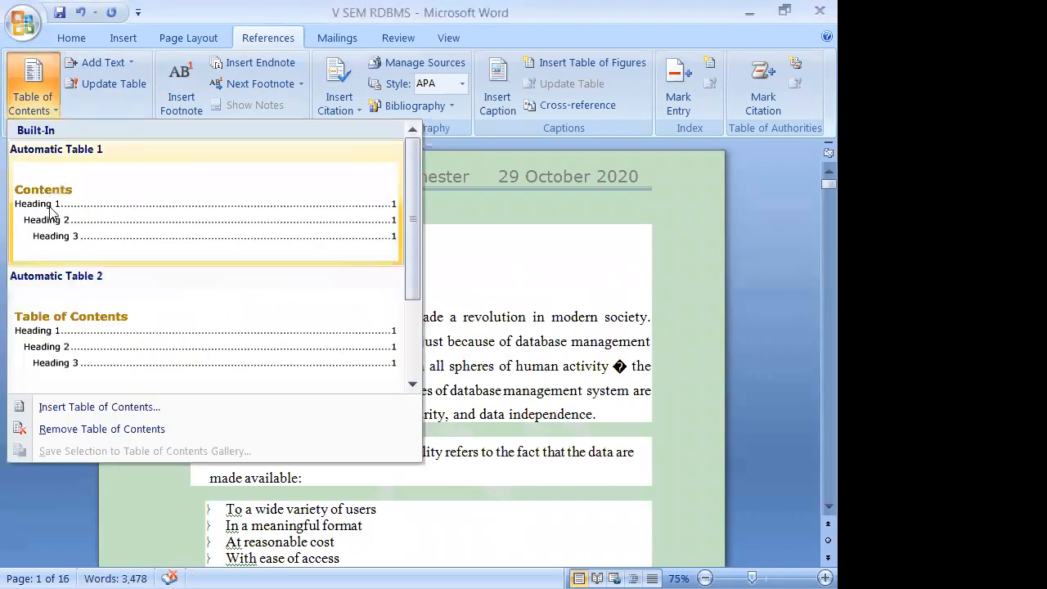
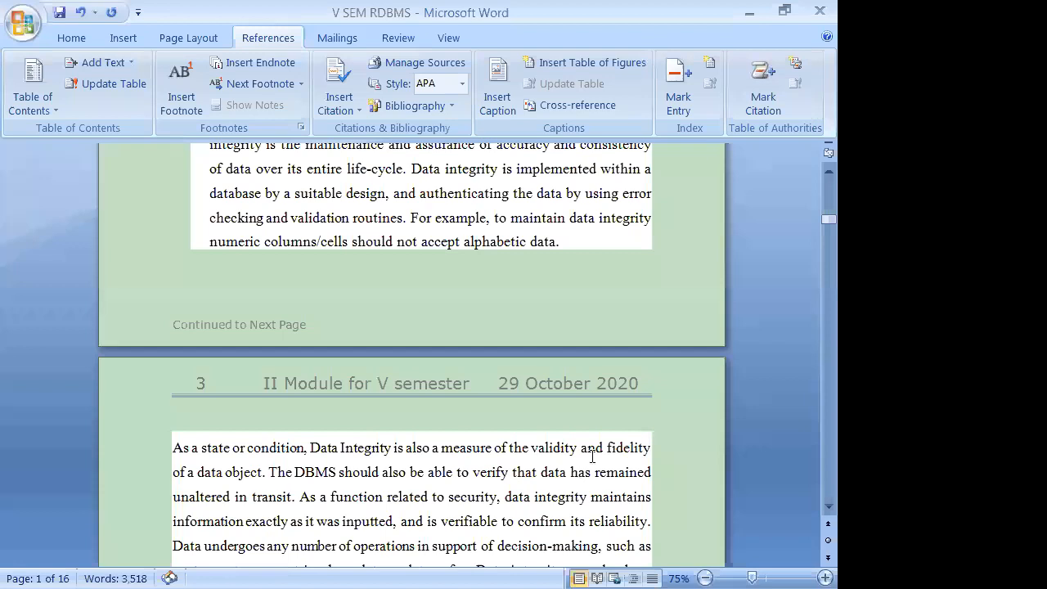
# - Examine the Relational database concepts heading on page 6 and compare it with its entry in the Contents table
pyautogui.scroll(-15, 612, 339)
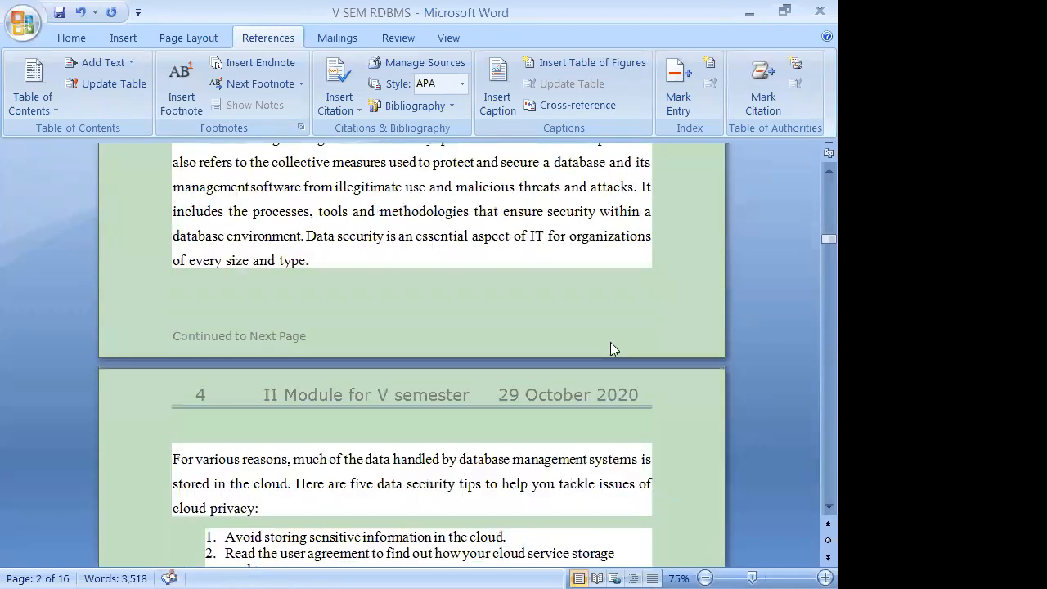
pyautogui.scroll(-12, 612, 342)
pyautogui.scroll(-6, 611, 341)
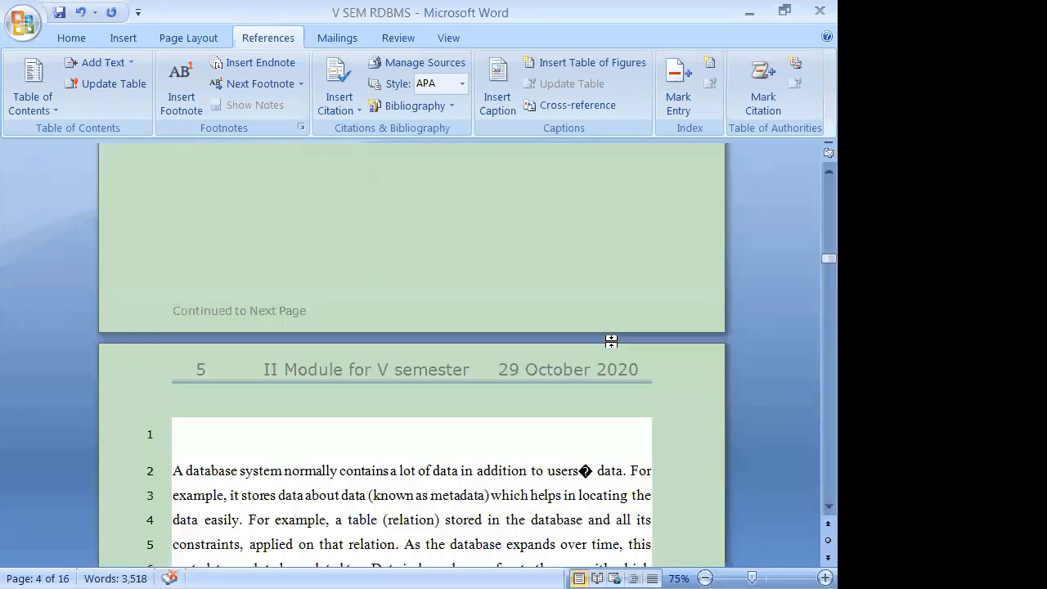
pyautogui.scroll(-20, 612, 341)
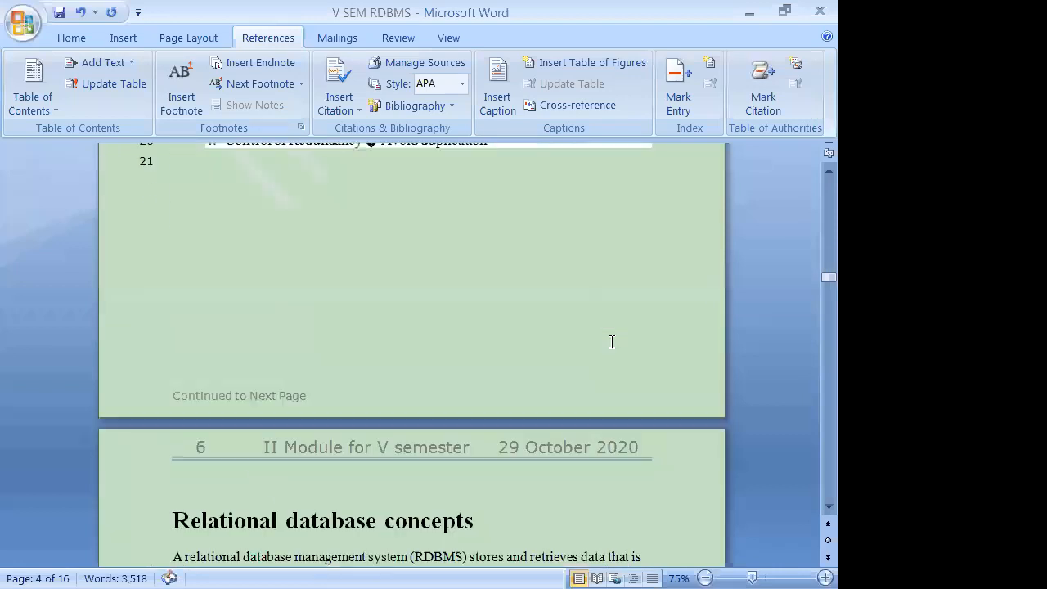
pyautogui.scroll(-4, 611, 344)
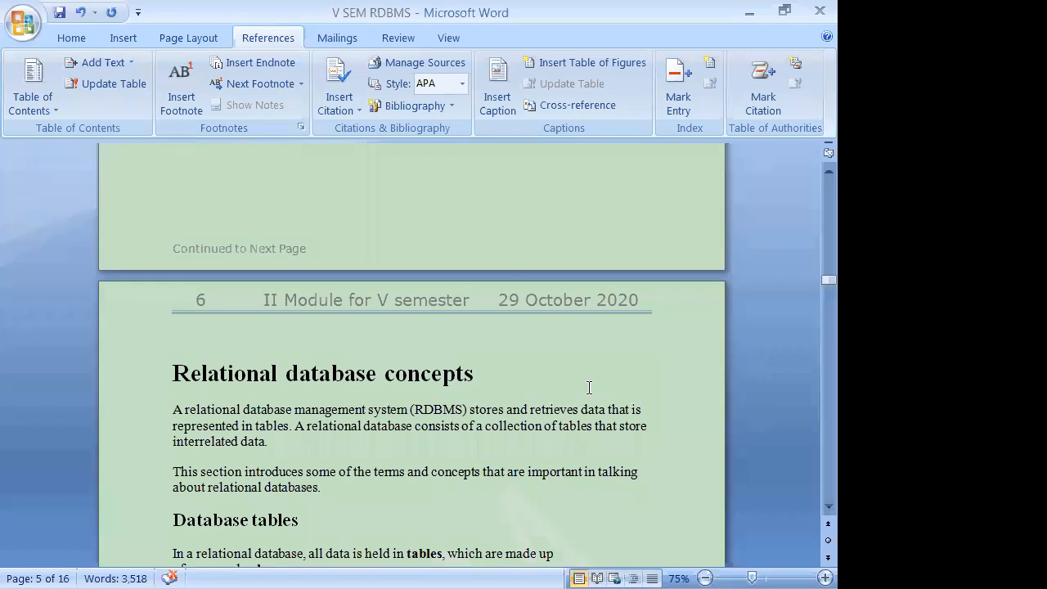
pyautogui.scroll(5, 589, 387)
pyautogui.scroll(20, 589, 387)
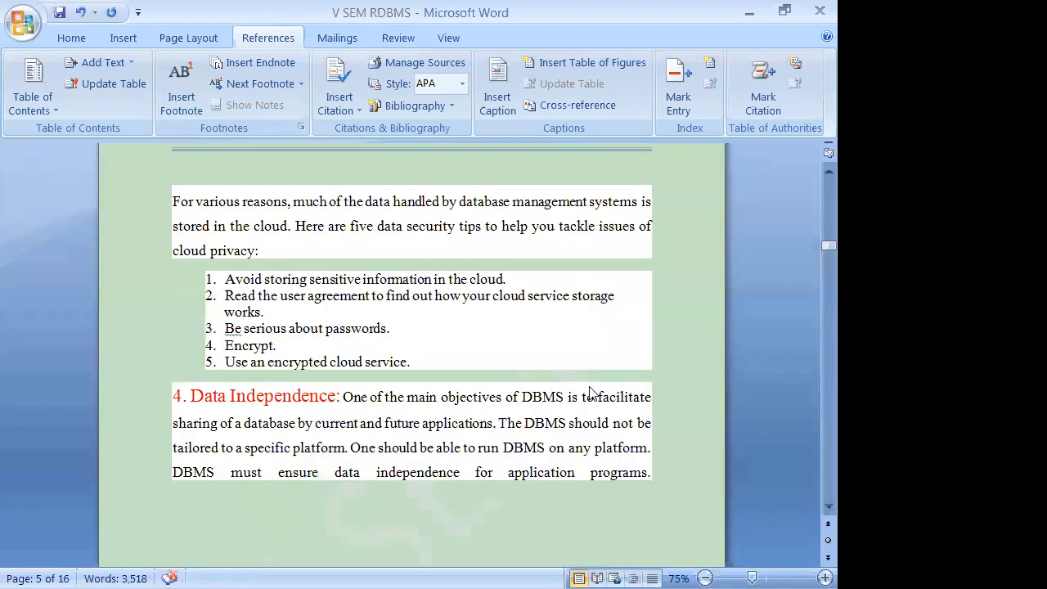
pyautogui.scroll(20, 590, 387)
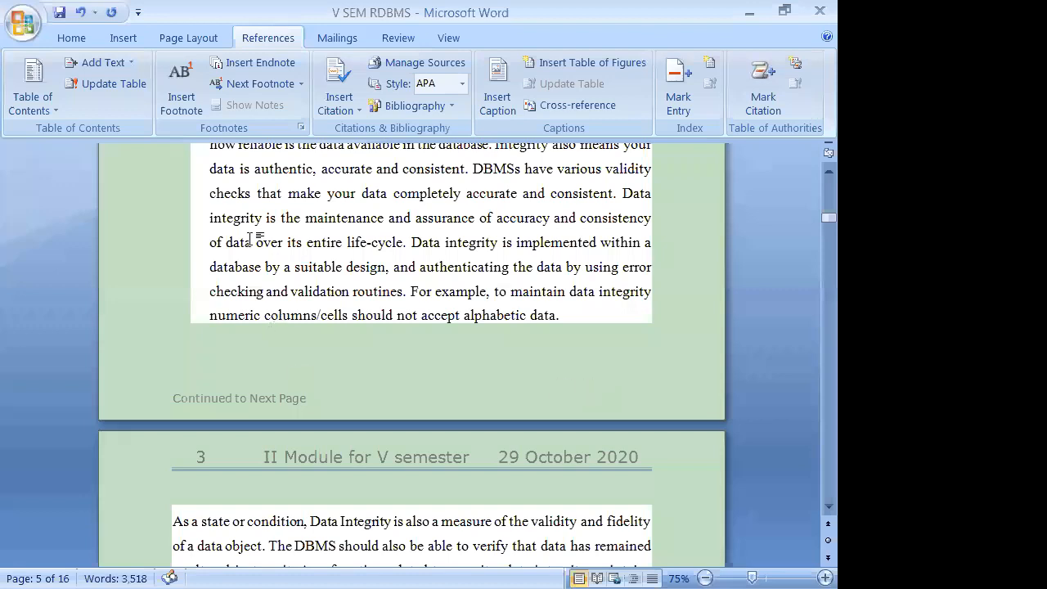
pyautogui.scroll(8, 311, 237)
pyautogui.click(314, 235)
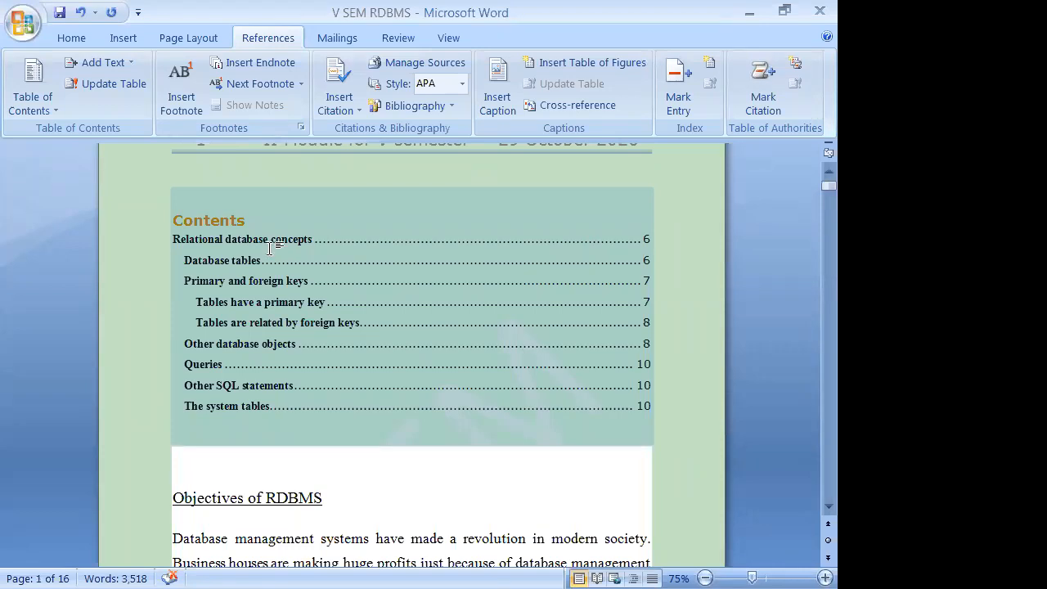
# - Look through pages 1 to 6, checking which headings, such as Database tables, are picked up in the Contents table
pyautogui.scroll(-10, 621, 296)
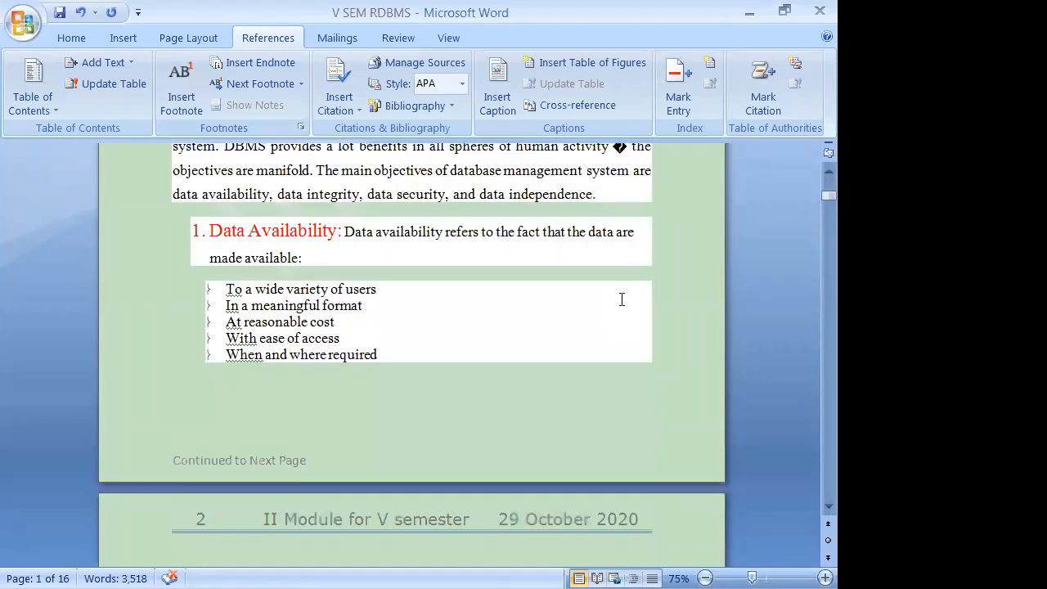
pyautogui.scroll(-5, 621, 303)
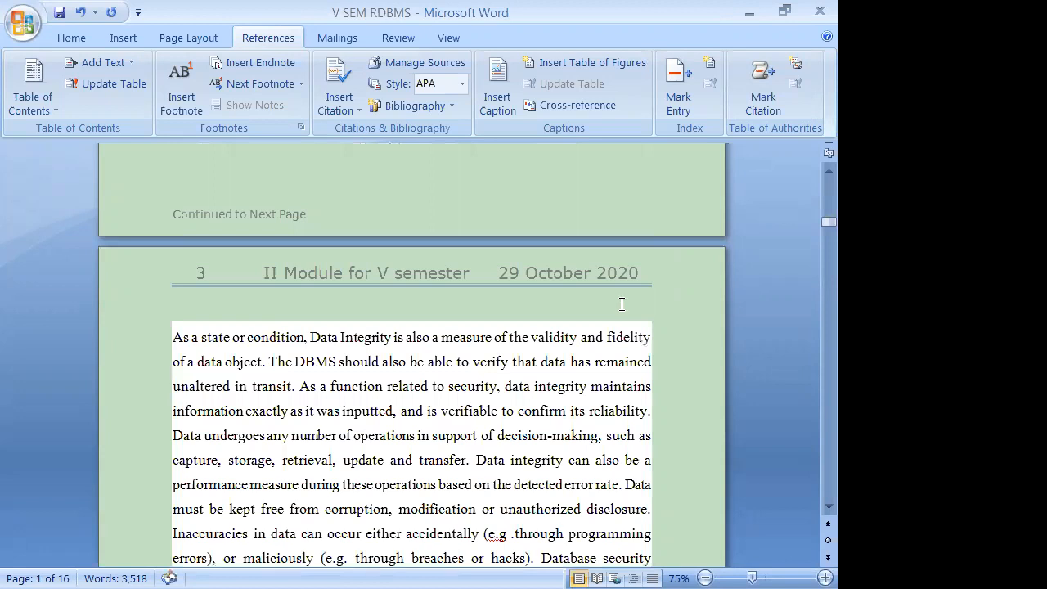
pyautogui.scroll(-10, 622, 304)
pyautogui.scroll(-10, 621, 304)
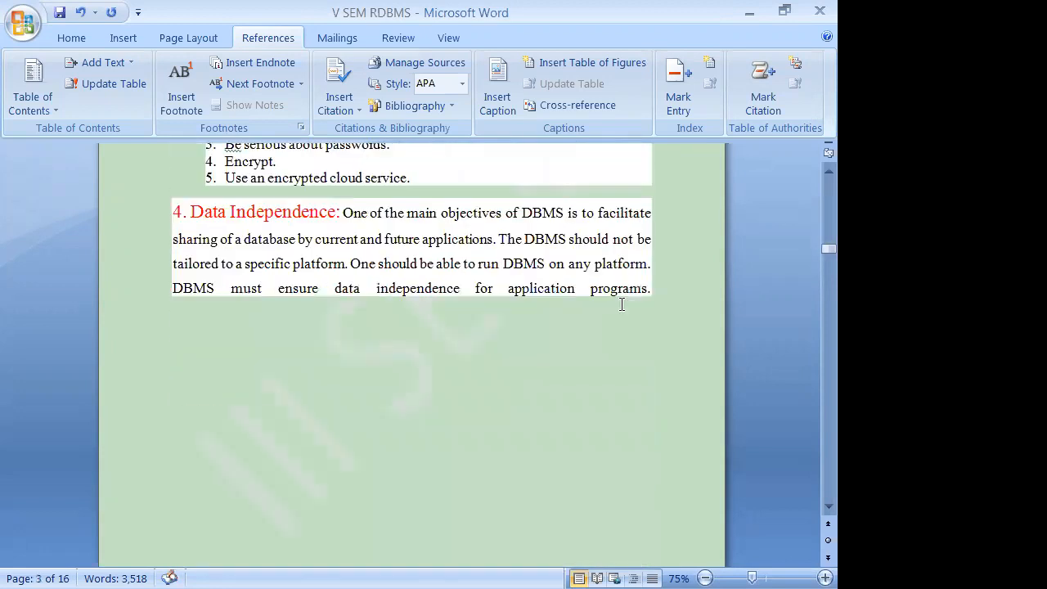
pyautogui.scroll(-8, 622, 305)
pyautogui.scroll(-12, 621, 305)
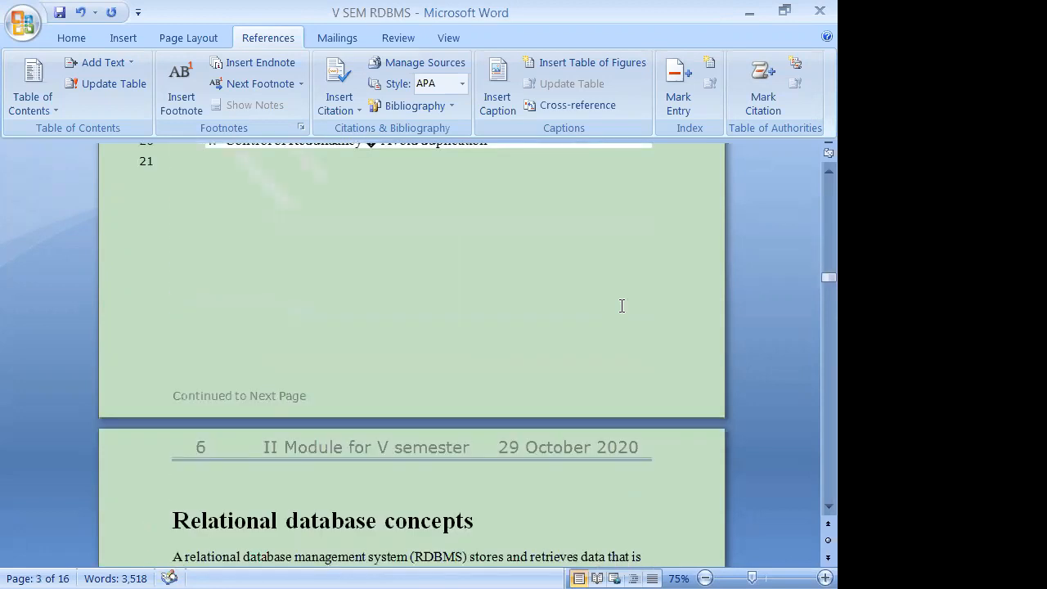
pyautogui.scroll(-5, 620, 307)
pyautogui.scroll(-5, 622, 306)
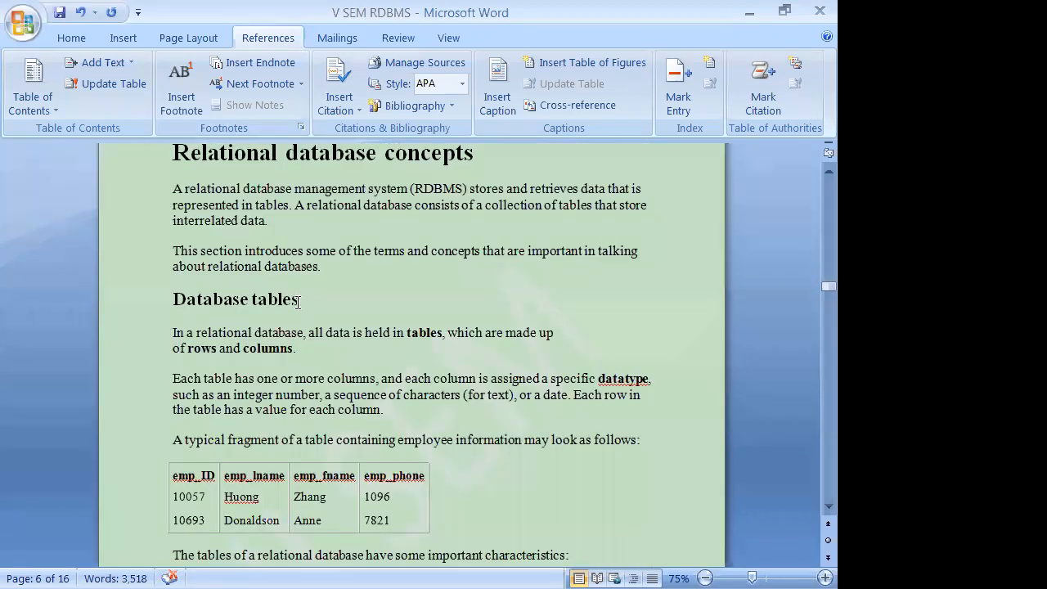
pyautogui.scroll(-5, 451, 290)
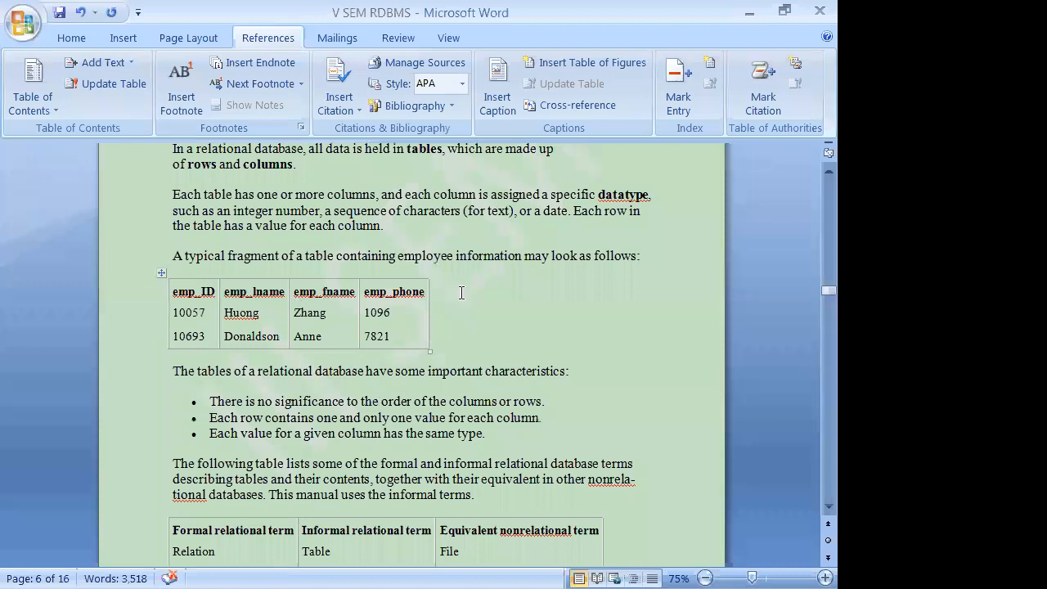
pyautogui.scroll(6, 460, 293)
pyautogui.scroll(7, 462, 293)
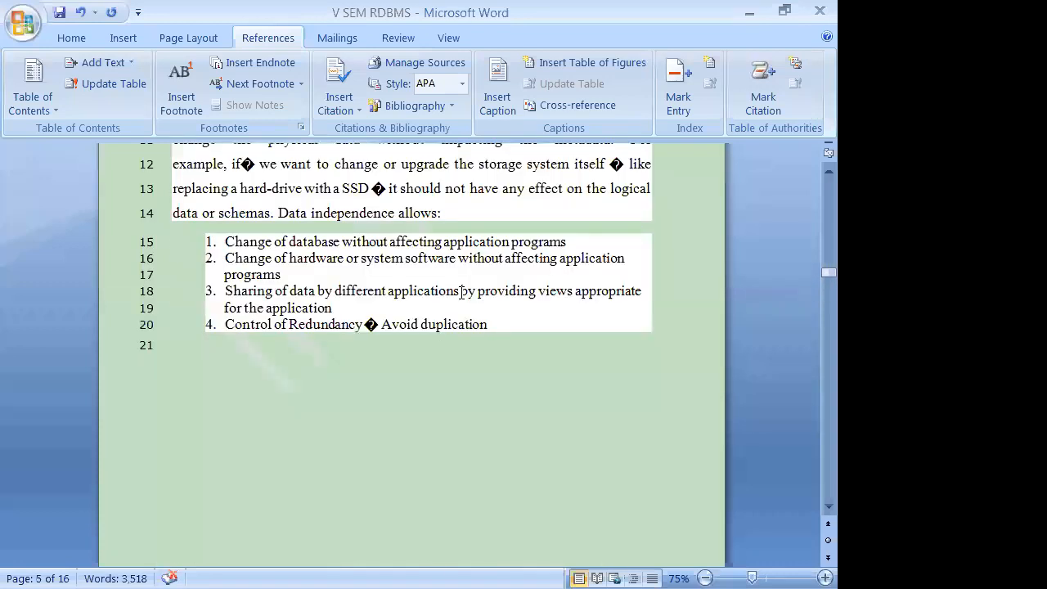
pyautogui.scroll(3, 457, 278)
pyautogui.scroll(3, 456, 277)
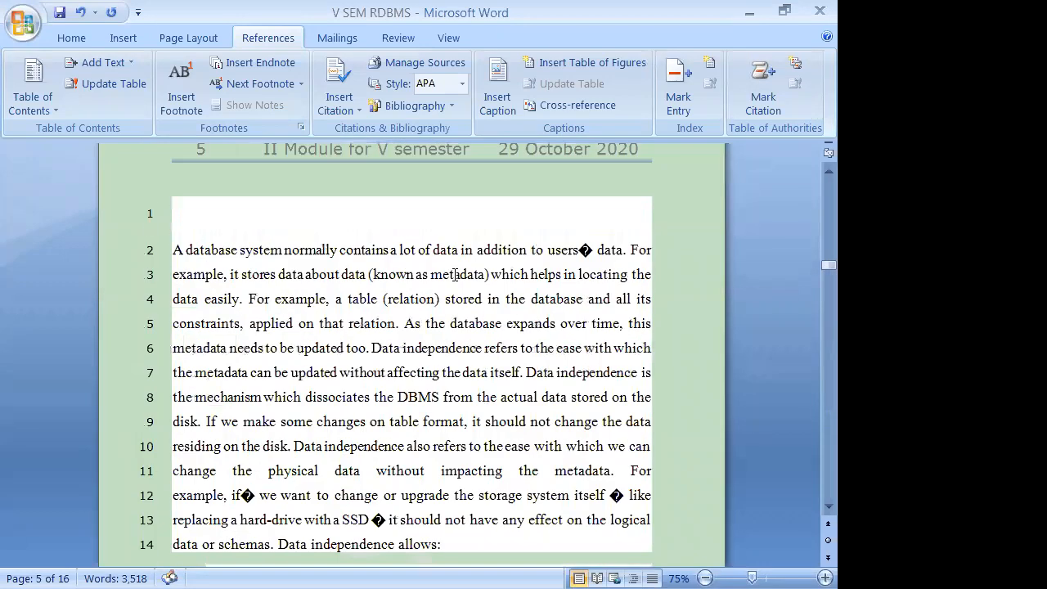
pyautogui.scroll(10, 452, 270)
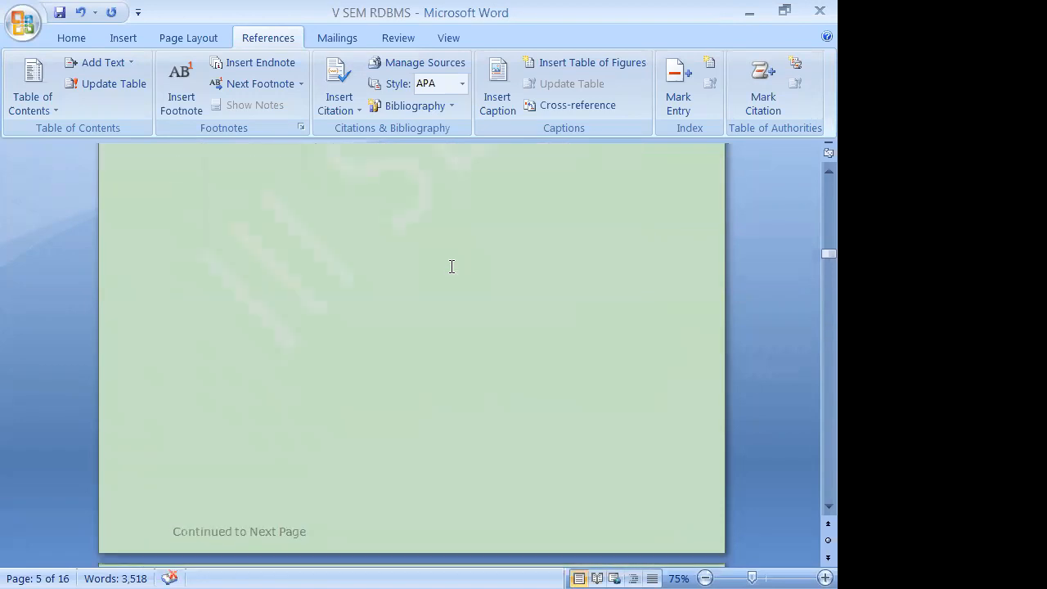
pyautogui.scroll(9, 449, 261)
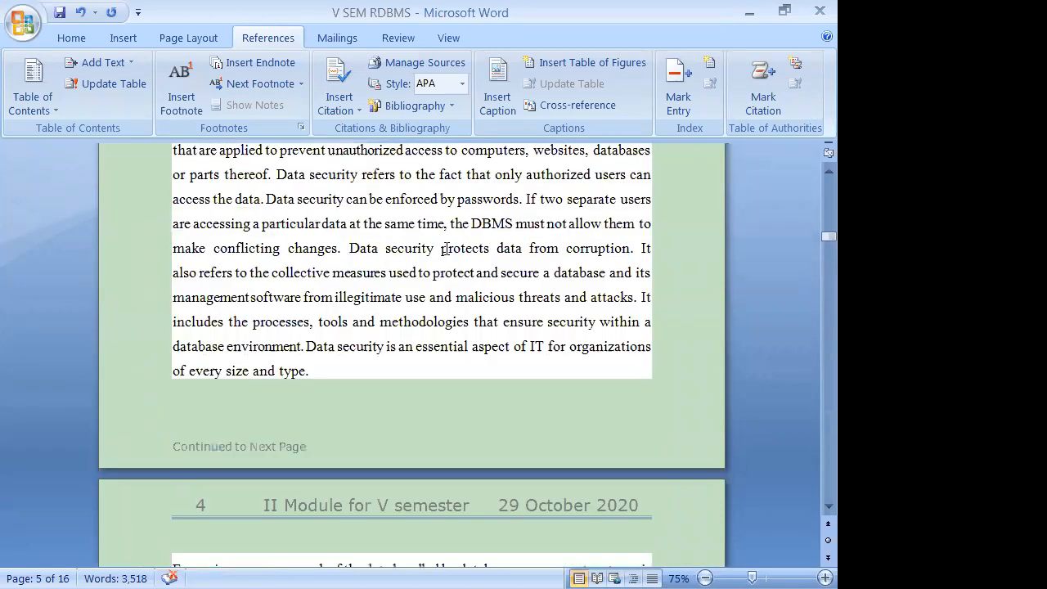
pyautogui.scroll(4, 445, 241)
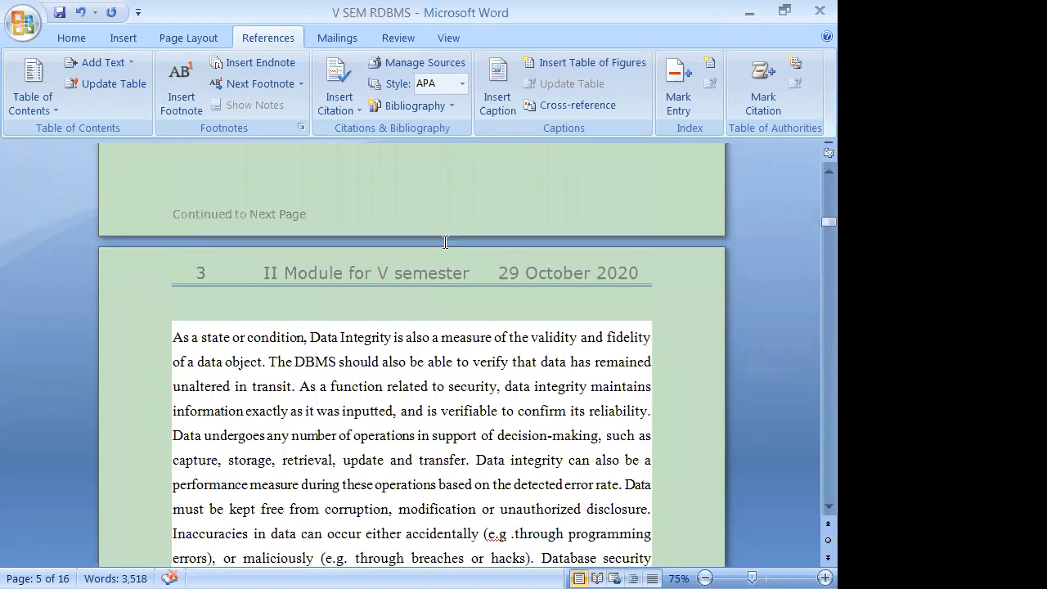
pyautogui.scroll(6, 446, 241)
pyautogui.scroll(4, 447, 238)
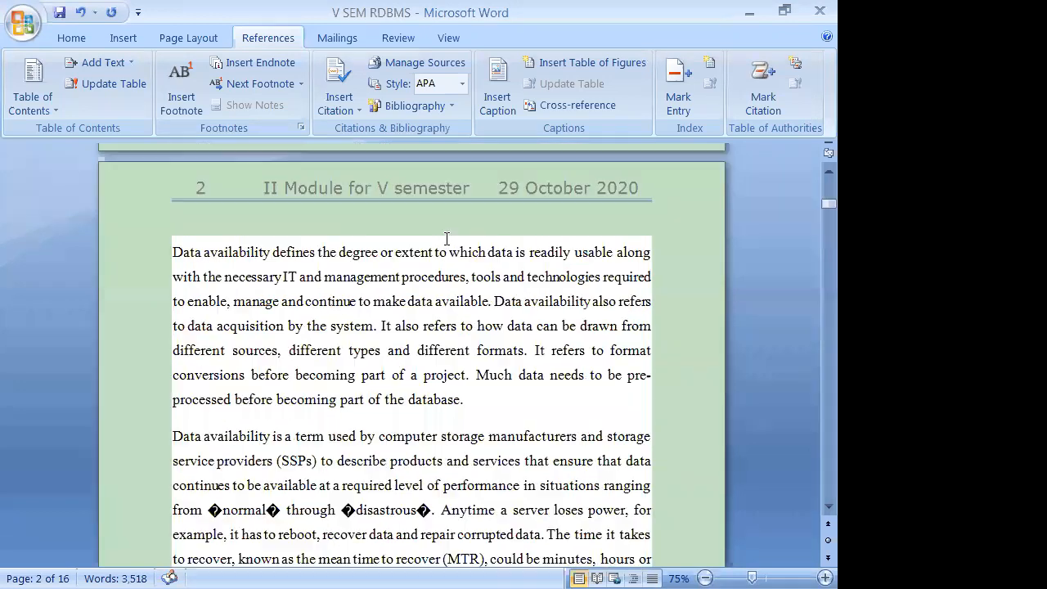
pyautogui.scroll(9, 447, 238)
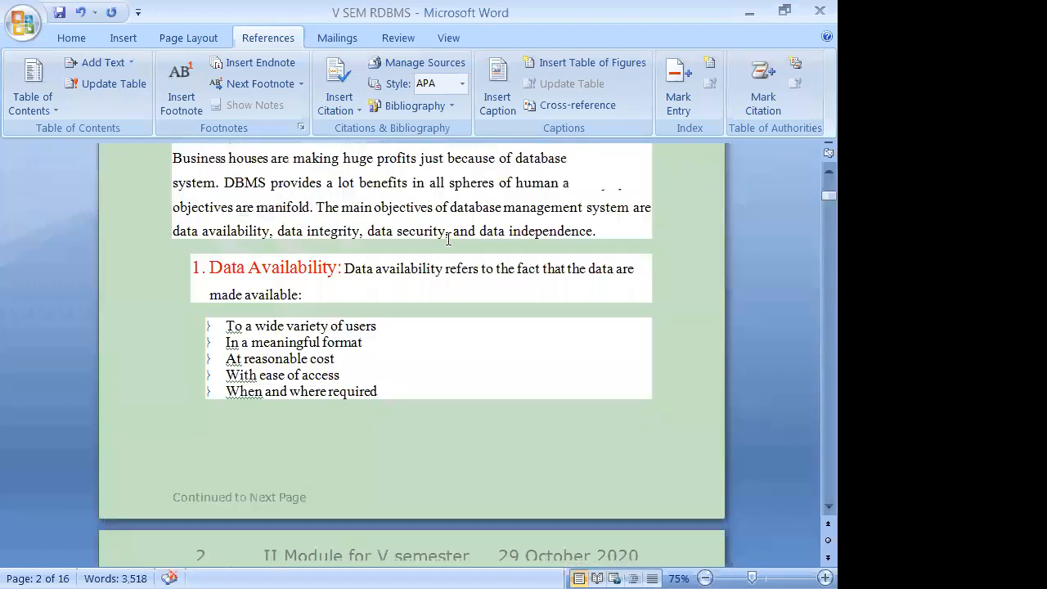
pyautogui.scroll(2, 448, 238)
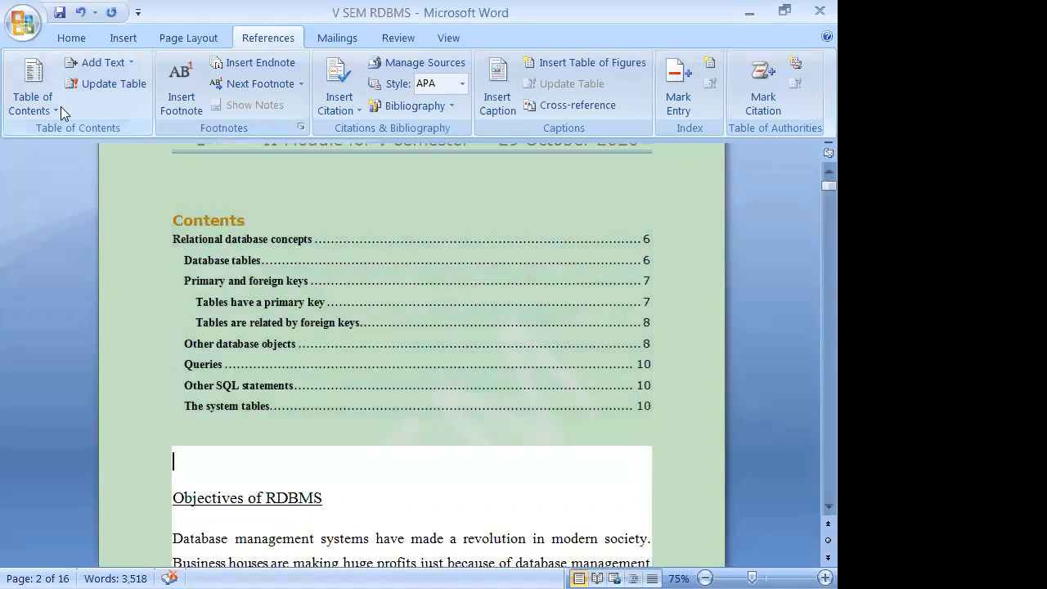
# - Replace the Contents table on the first page with the built-in Manual Table style
pyautogui.click(33, 97)
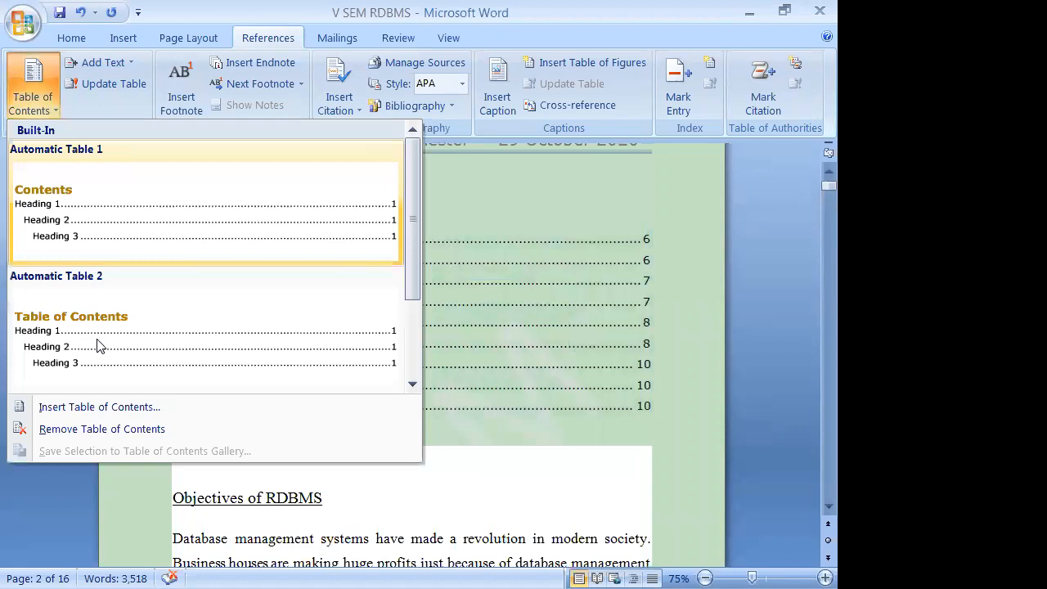
pyautogui.click(98, 345)
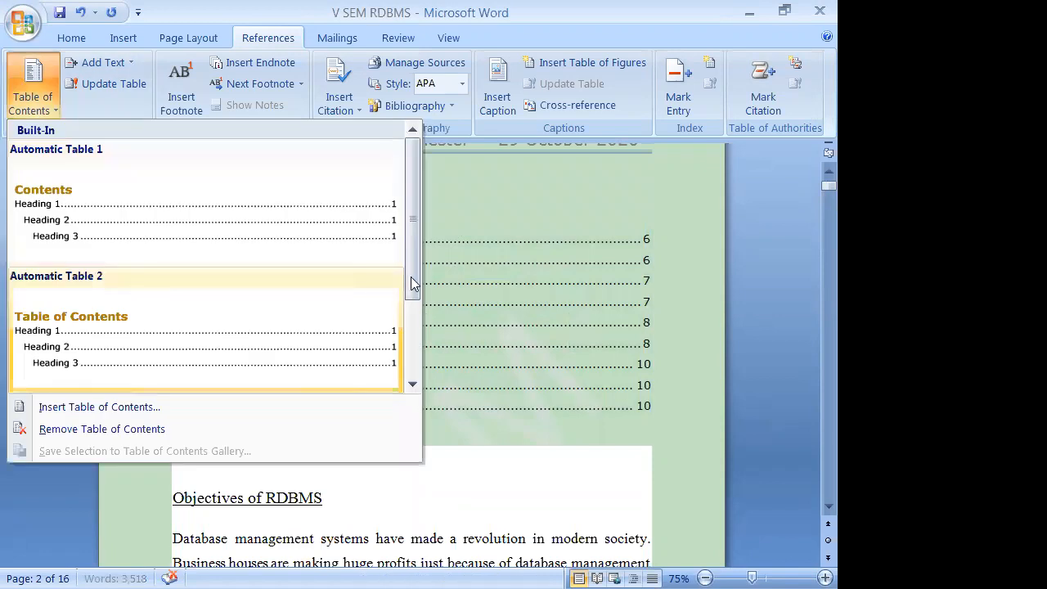
pyautogui.click(414, 380)
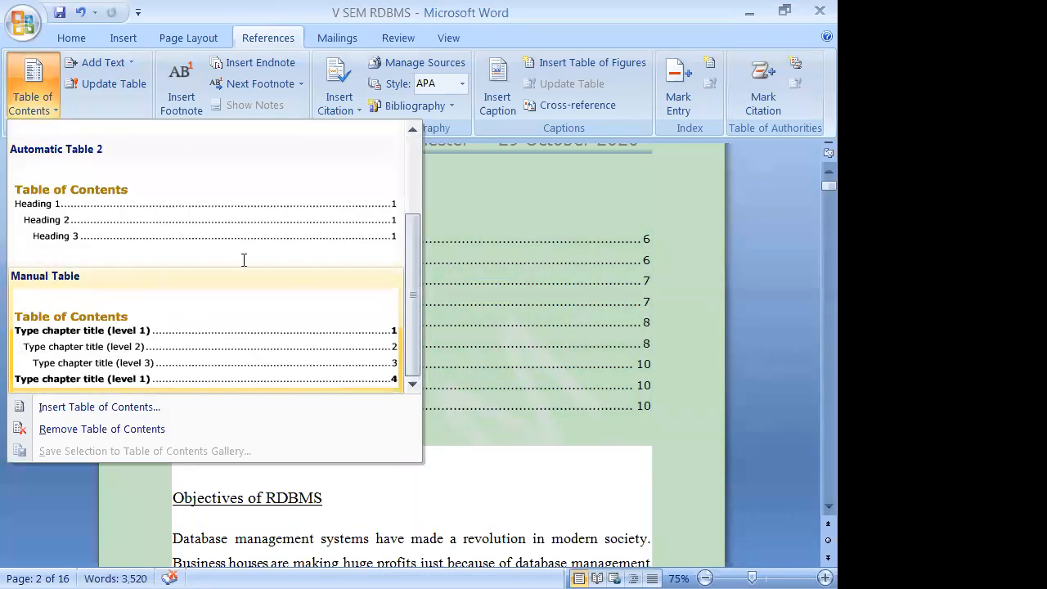
pyautogui.click(354, 275)
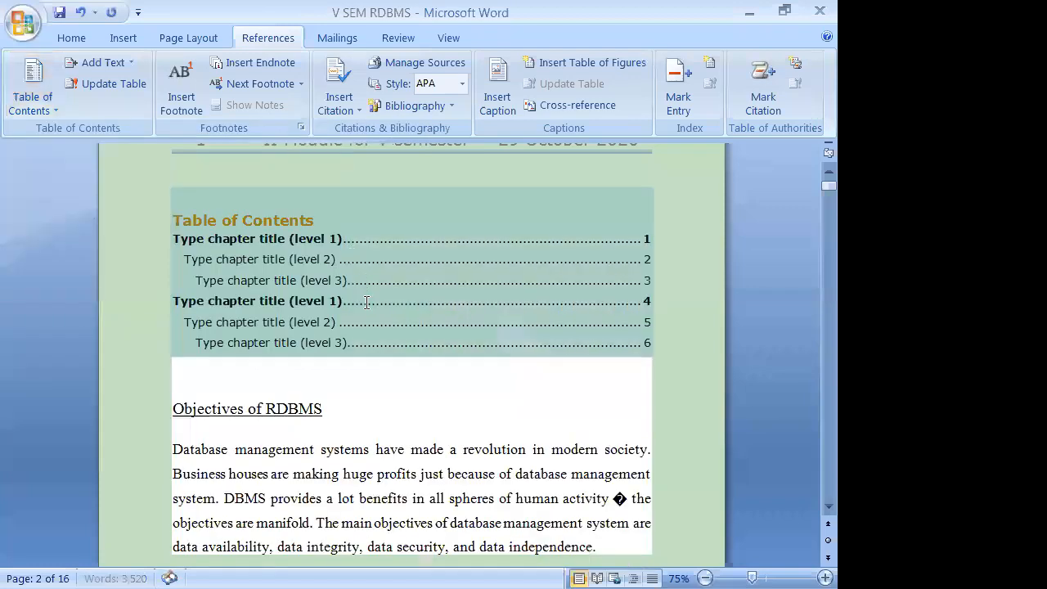
# - Switch the table of contents on the first page to Automatic Table 1 and update its page numbers only
pyautogui.click(51, 112)
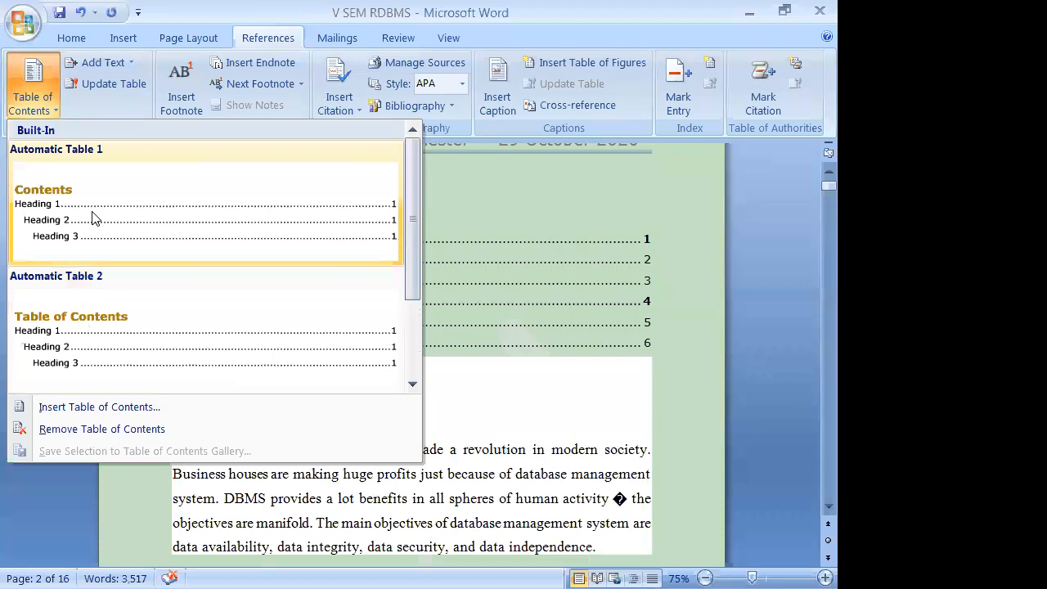
pyautogui.click(92, 218)
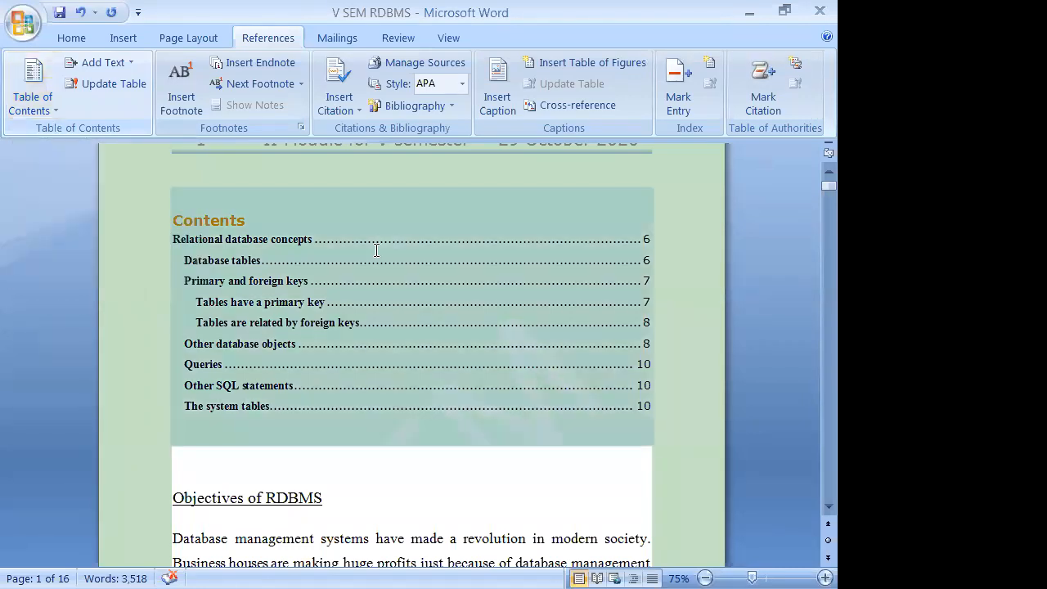
pyautogui.click(122, 88)
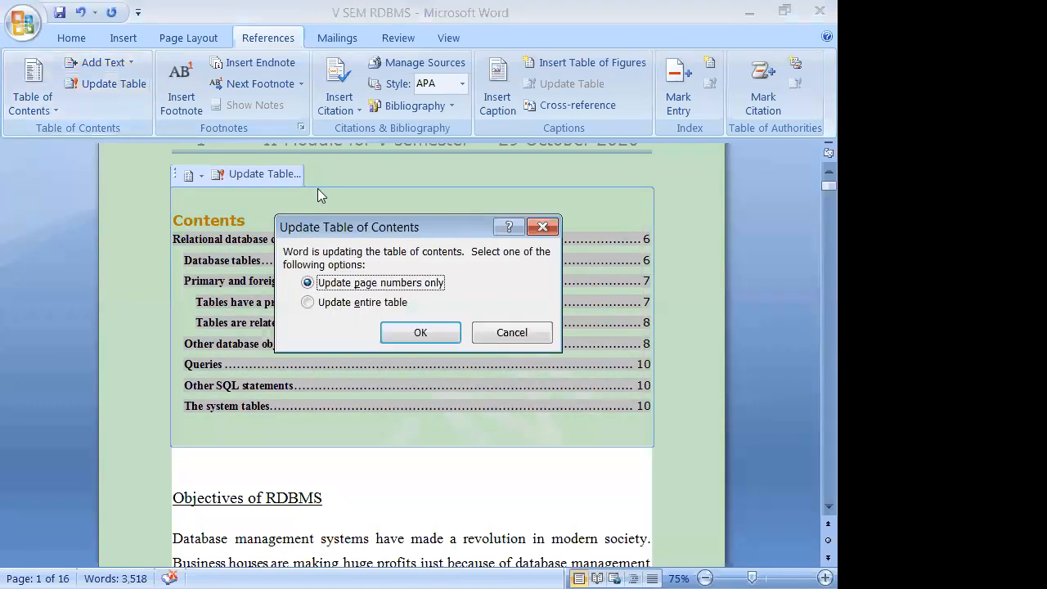
pyautogui.click(420, 332)
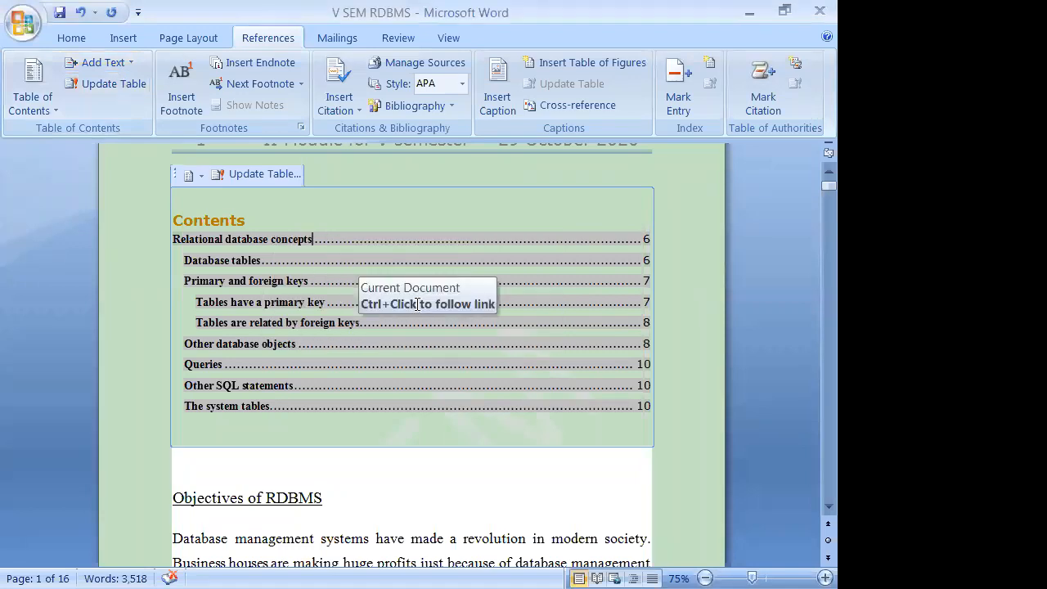
pyautogui.keyDown('ctrl'); pyautogui.click(427, 282); pyautogui.keyUp('ctrl')
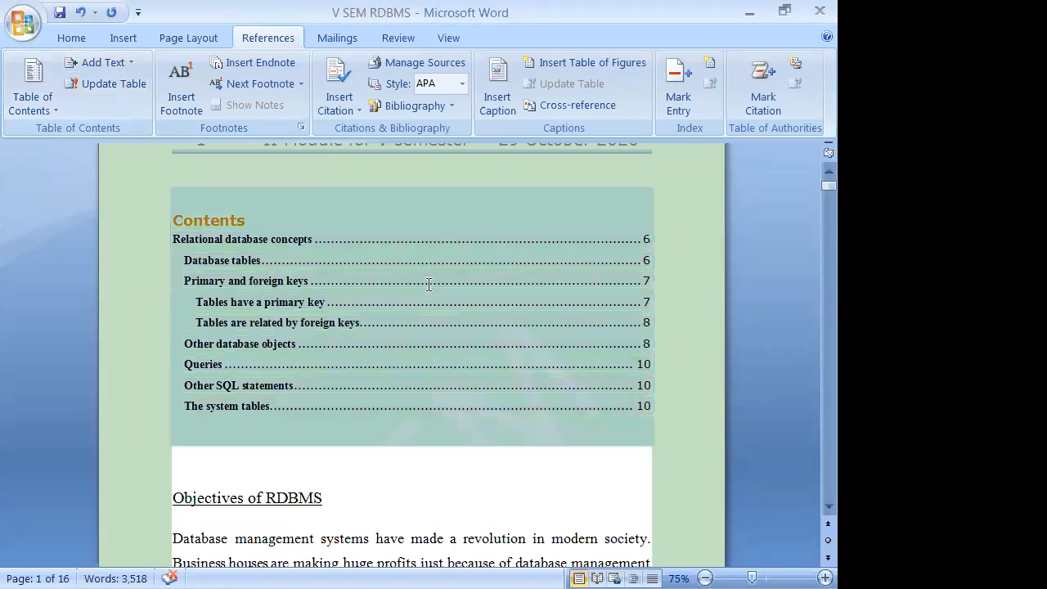
# - Follow the Relational database concepts entry from the Contents table and view the Add Text level options for that heading
pyautogui.scroll(12, 427, 289)
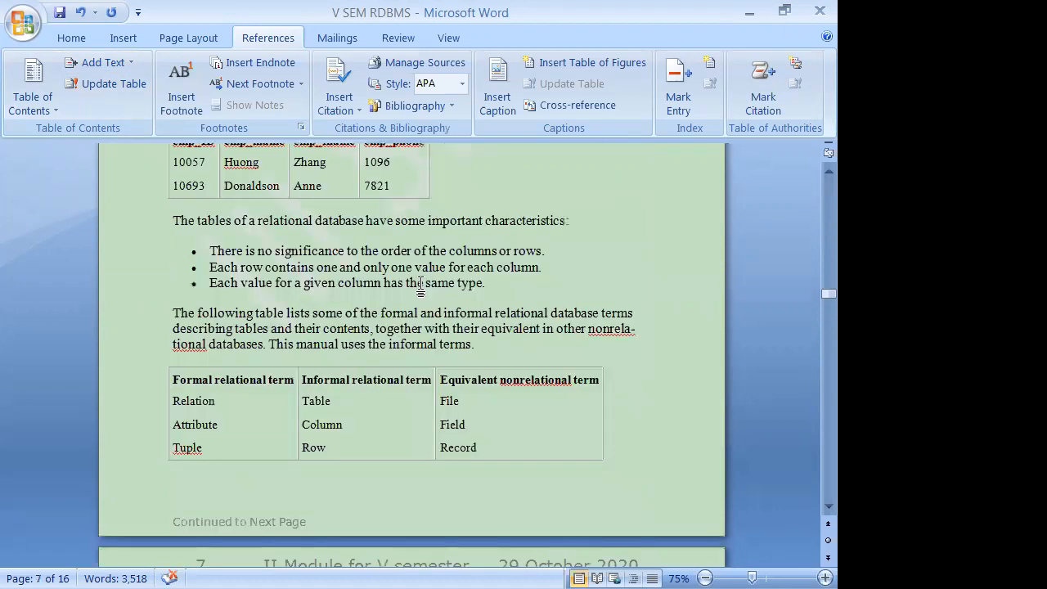
pyautogui.scroll(5, 422, 282)
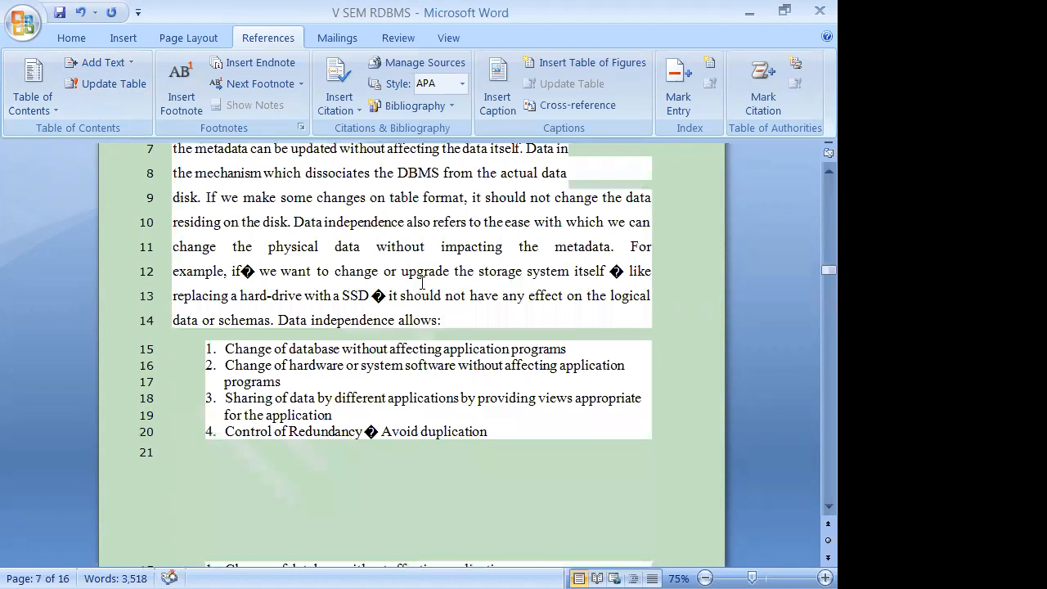
pyautogui.scroll(5, 422, 283)
pyautogui.scroll(3, 421, 282)
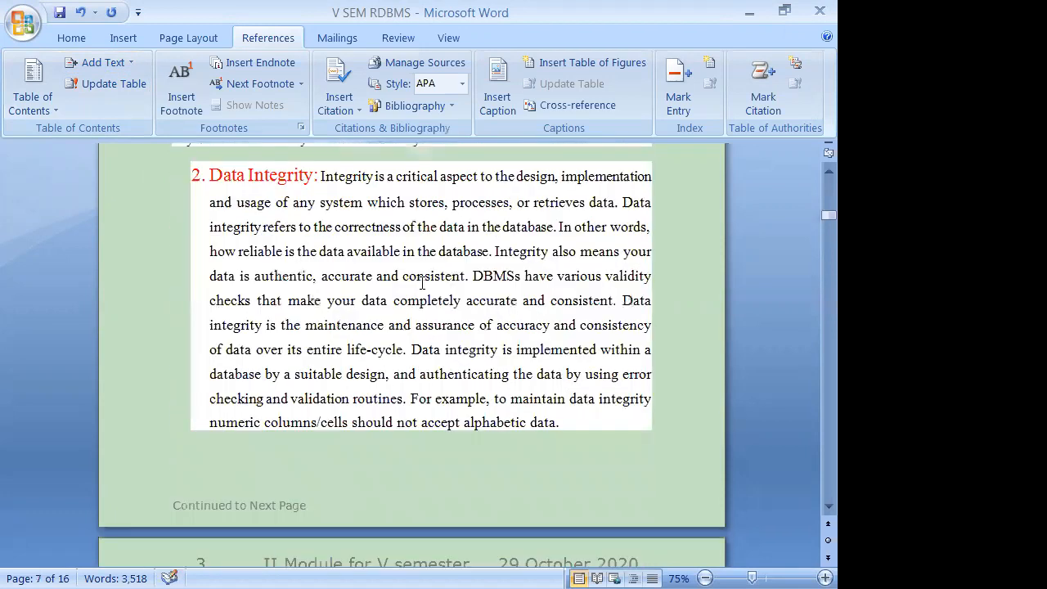
pyautogui.scroll(5, 420, 282)
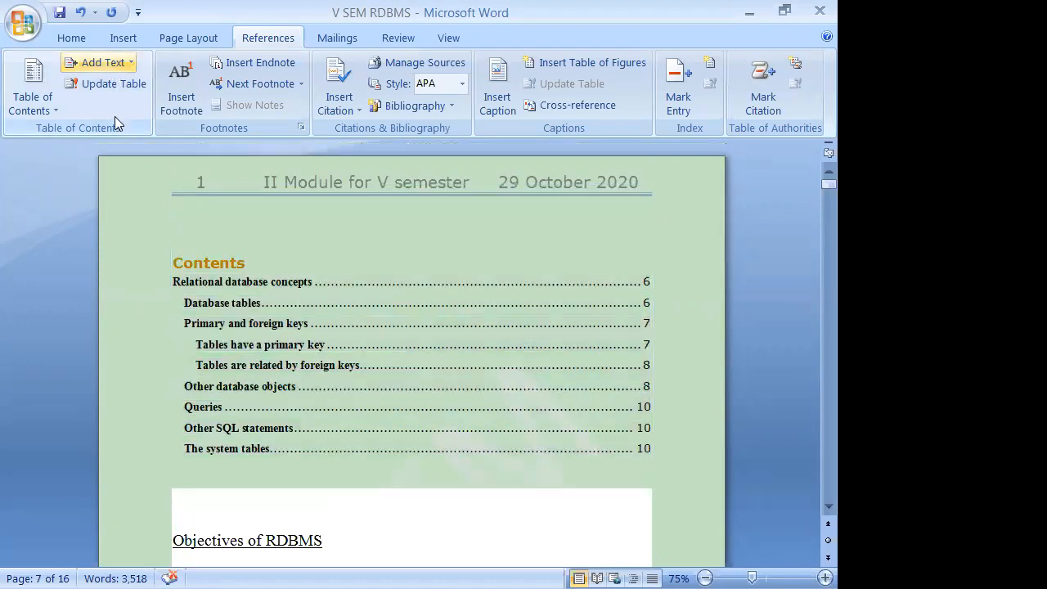
pyautogui.keyDown('ctrl'); pyautogui.click(355, 281); pyautogui.keyUp('ctrl')
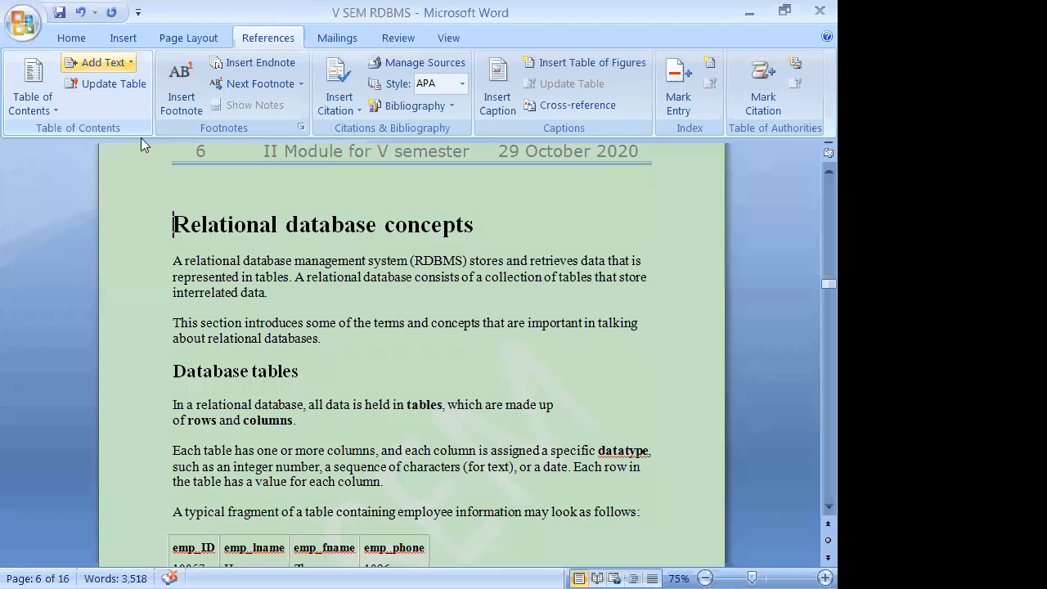
pyautogui.click(106, 63)
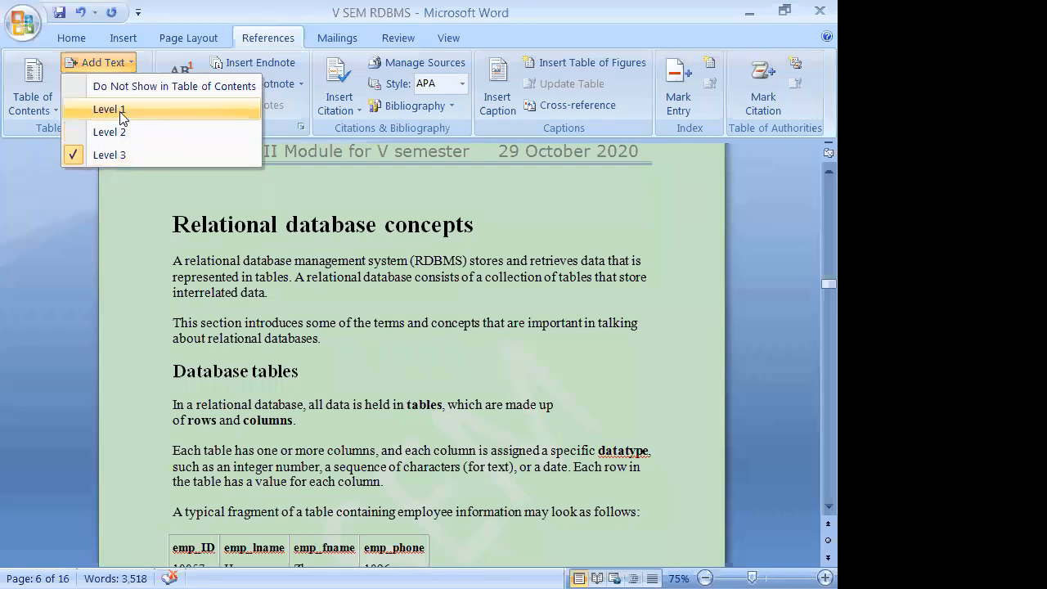
pyautogui.click(422, 290)
# - Return to the Contents table on page 1 and view the Add Text level options for the Database tables entry
pyautogui.scroll(5, 411, 262)
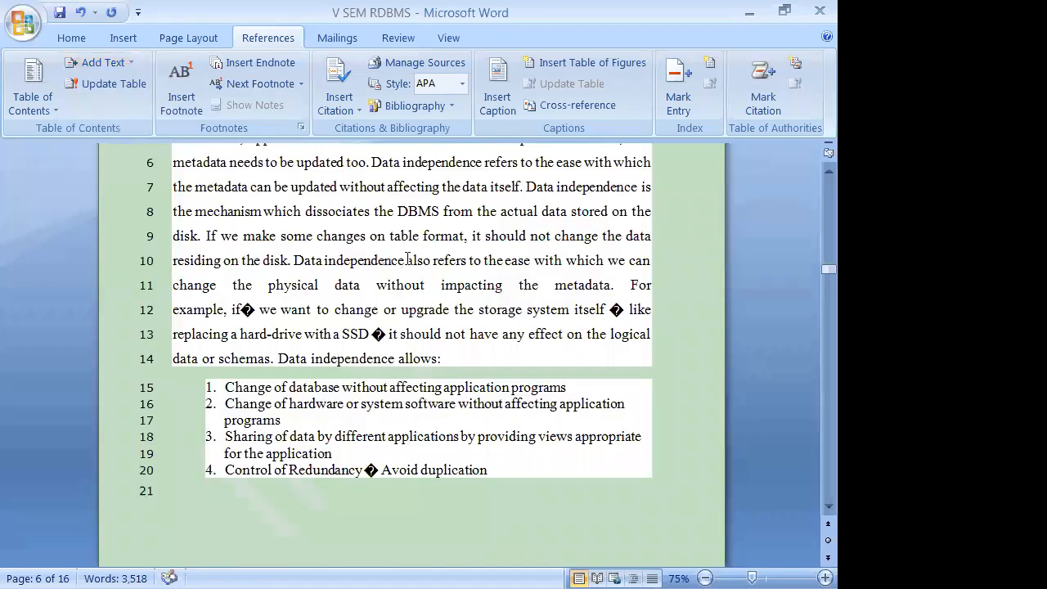
pyautogui.scroll(5, 407, 260)
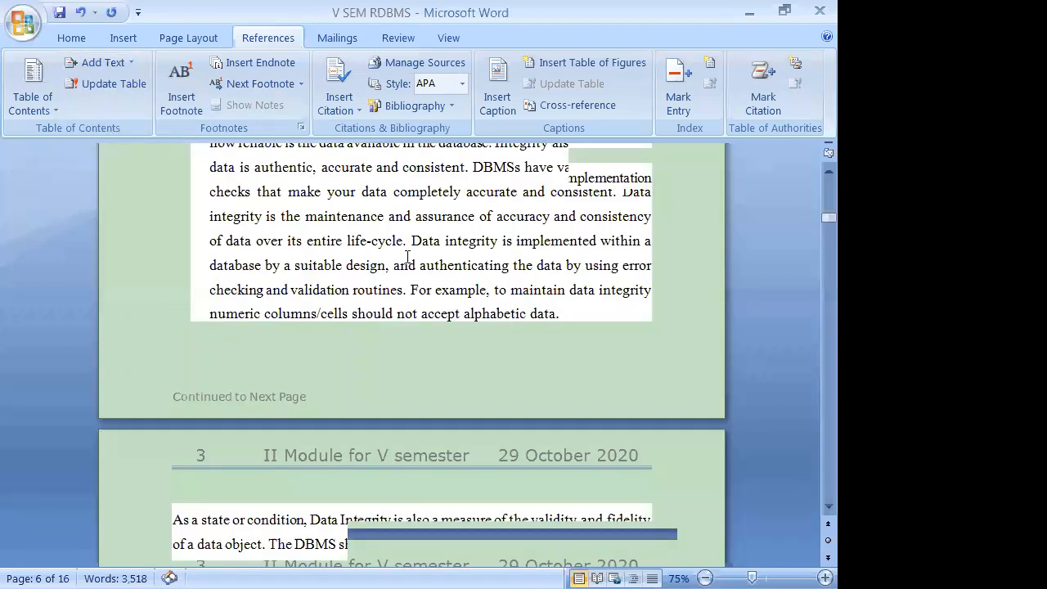
pyautogui.scroll(15, 321, 309)
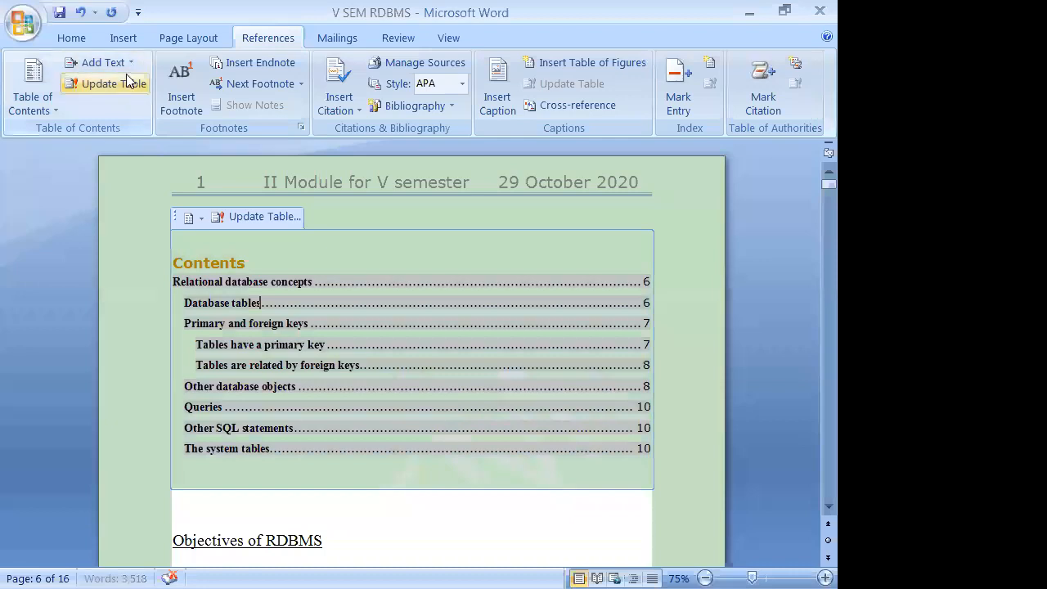
pyautogui.click(103, 62)
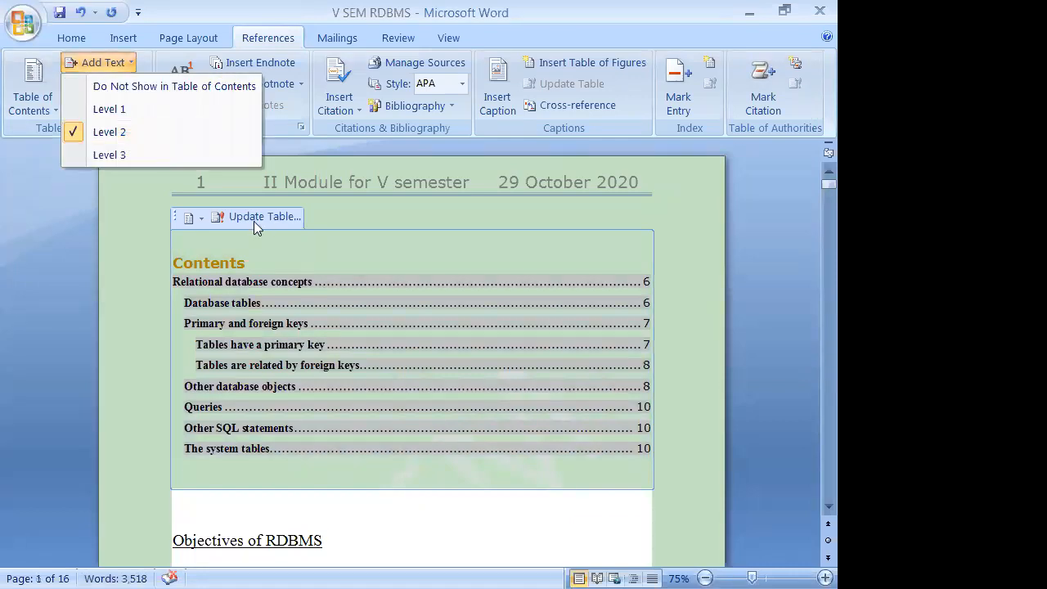
pyautogui.click(424, 330)
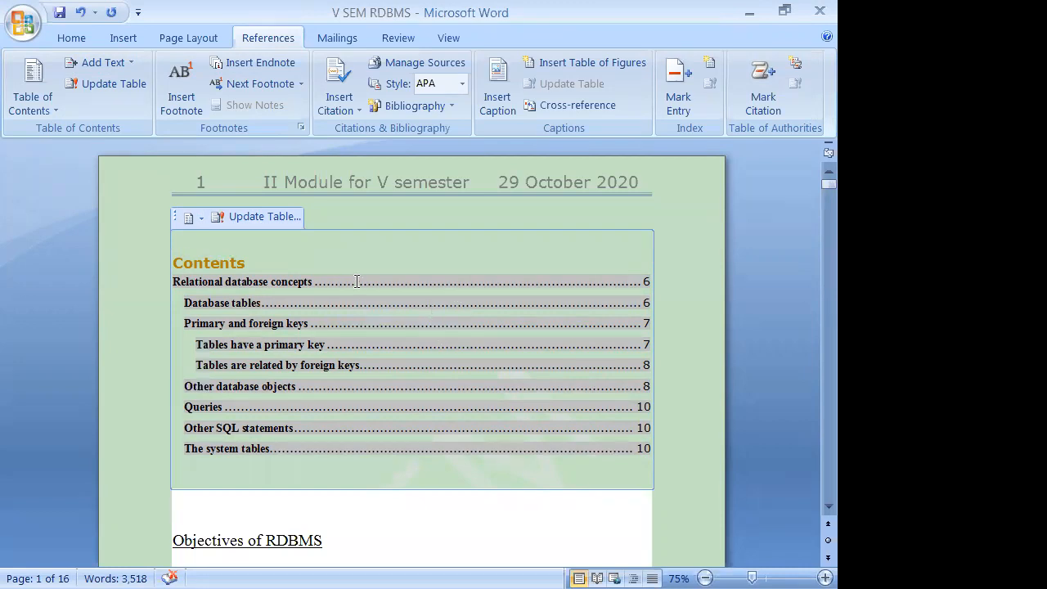
# - Follow a Contents entry to the Database tables heading on page 6 and look over the headings around it
pyautogui.keyDown('ctrl'); pyautogui.click(383, 319); pyautogui.keyUp('ctrl')
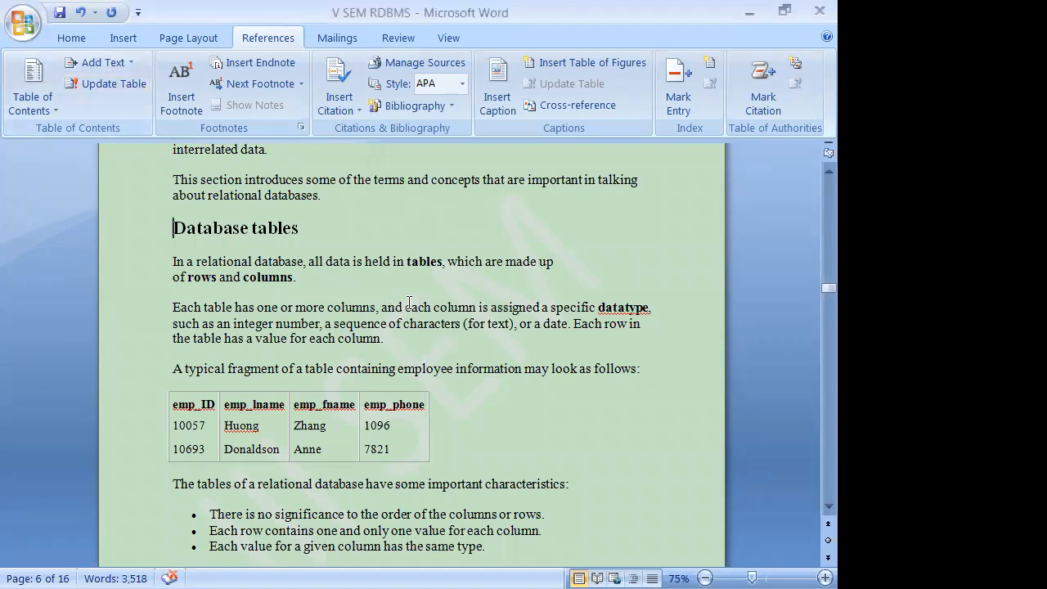
pyautogui.scroll(3, 426, 274)
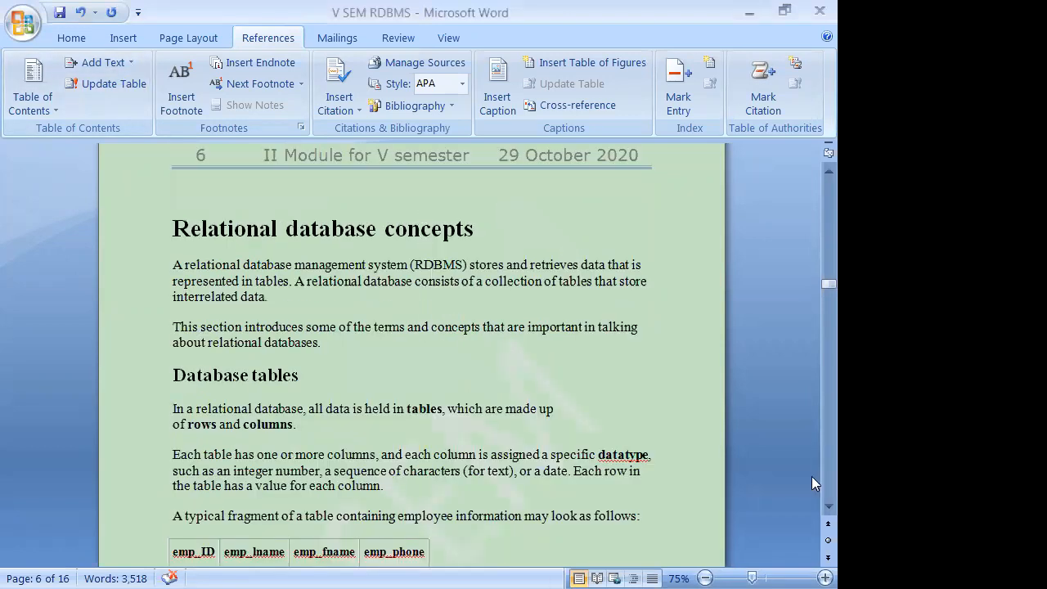
pyautogui.scroll(5, 812, 476)
pyautogui.scroll(4, 813, 278)
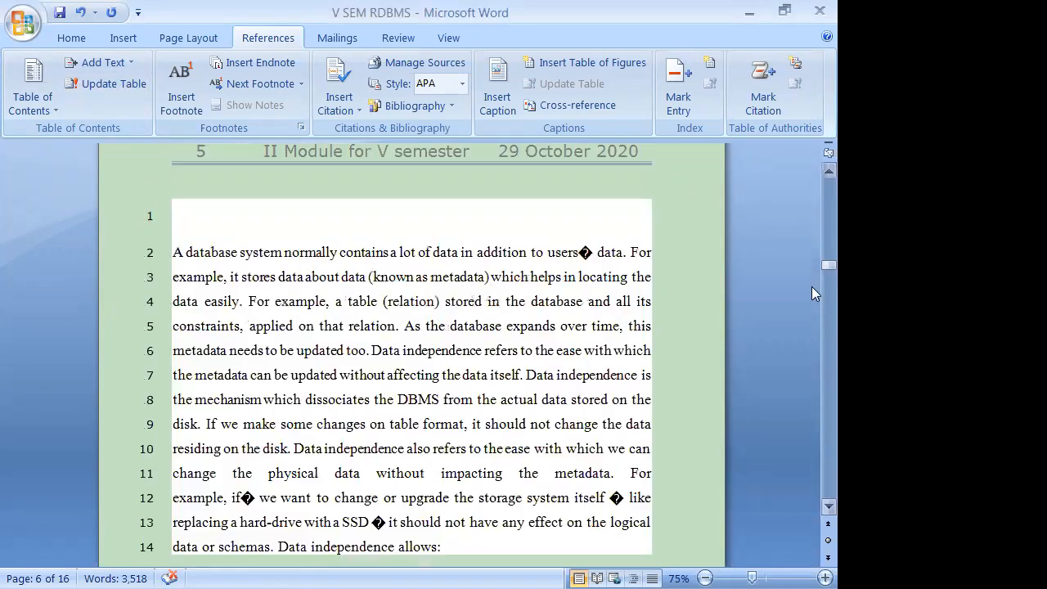
# - Update the entire table of contents on page 1, including its entries as well as the page numbers
pyautogui.moveTo(827, 265); pyautogui.dragTo(827, 180)
pyautogui.click(316, 340)
pyautogui.click(120, 83)
pyautogui.click(364, 302)
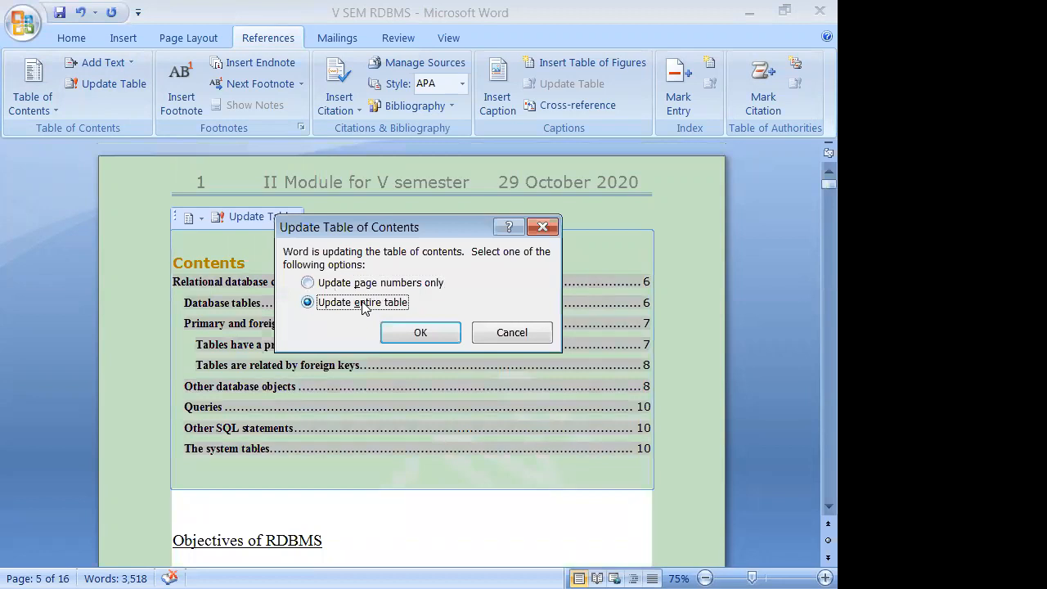
pyautogui.click(396, 335)
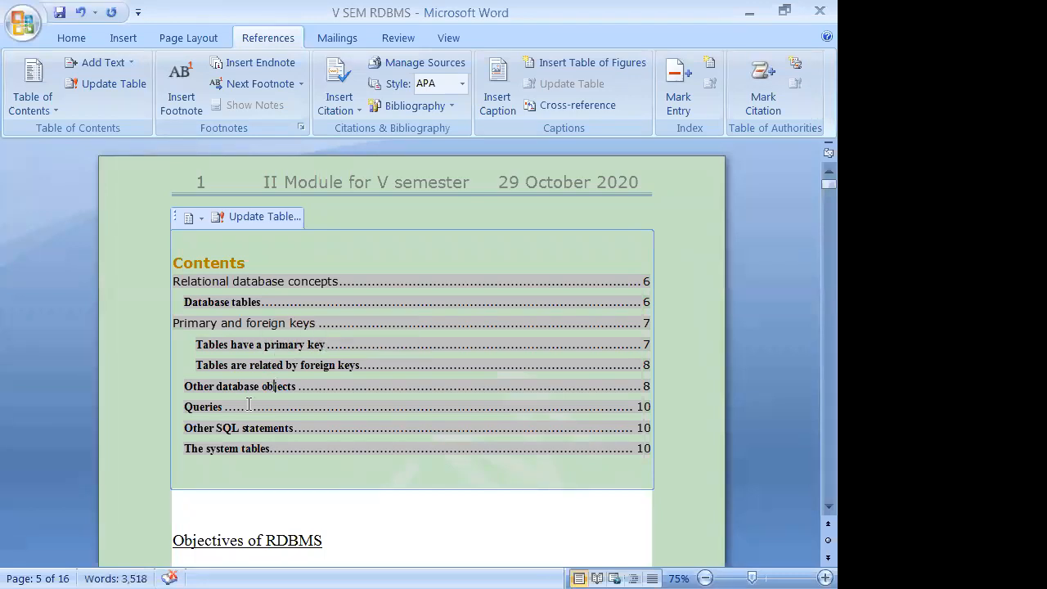
# - Insert a footnote within the system tables entry of the Contents table, with the text RDBMS OBJECTIVES
pyautogui.click(242, 448)
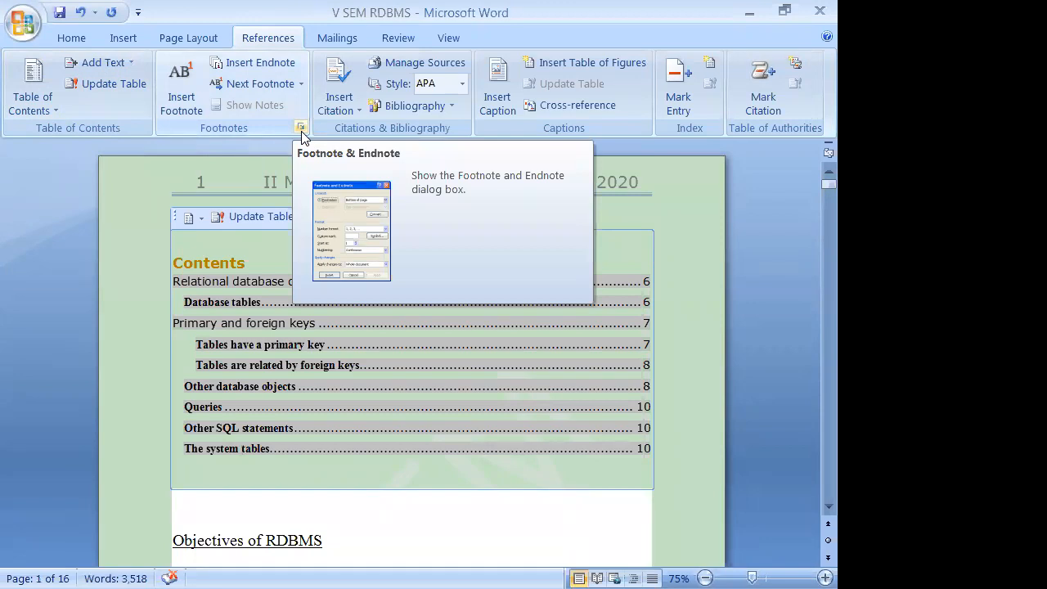
pyautogui.click(182, 111)
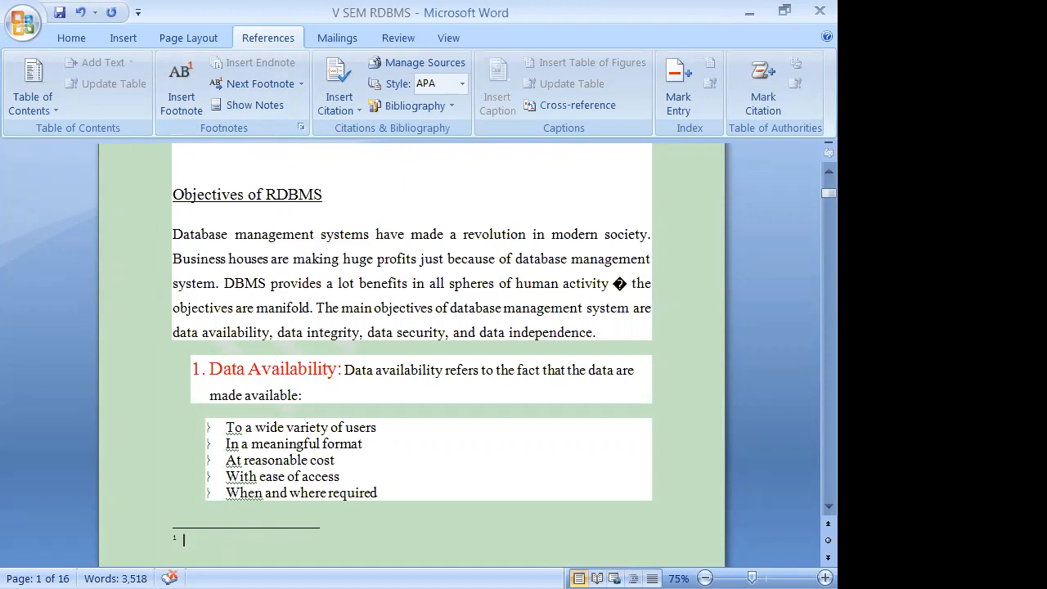
pyautogui.write('rdbms')
pyautogui.press('BackSpace')
pyautogui.press('BackSpace')
pyautogui.press('BackSpace')
pyautogui.press('BackSpace')
pyautogui.press('BackSpace')
pyautogui.write('RDBM')
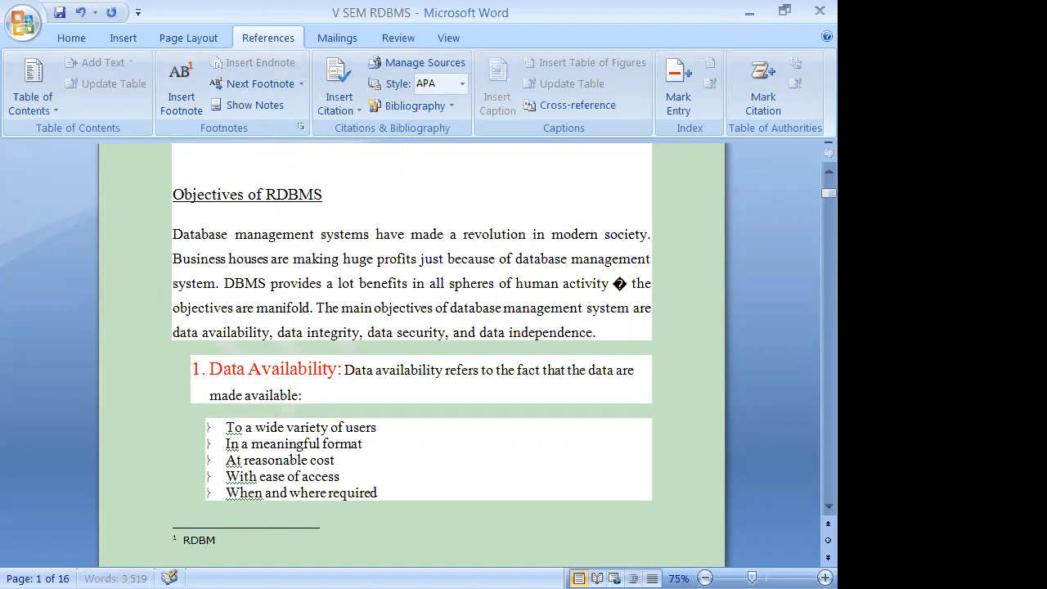
pyautogui.write('S OBJECTIVES')
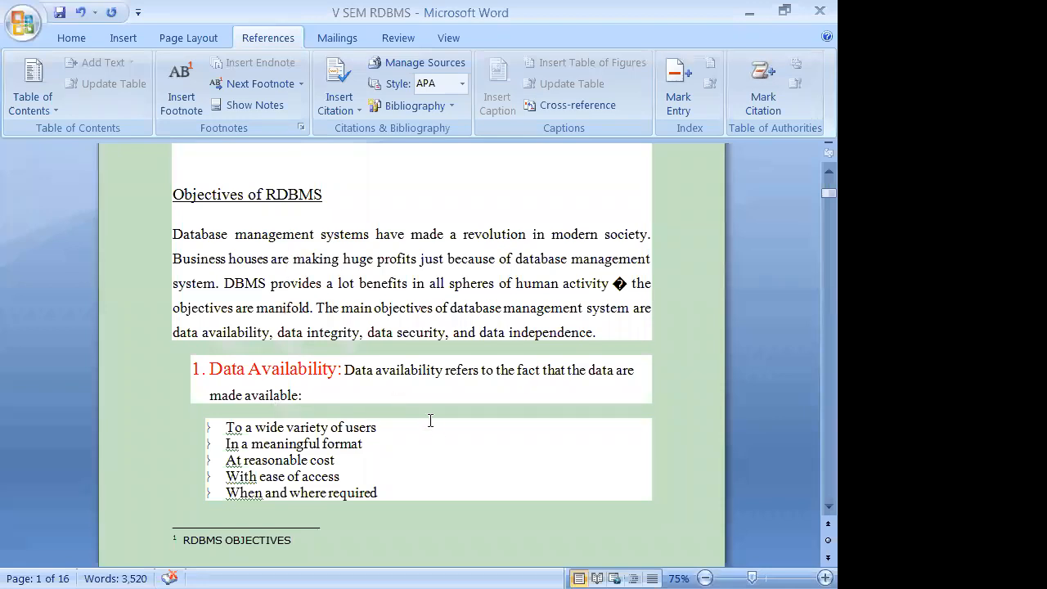
# - Look through pages 1 to 4 for footnotes and return to the footnote at the end of page 1
pyautogui.scroll(-3, 440, 431)
pyautogui.scroll(-8, 440, 431)
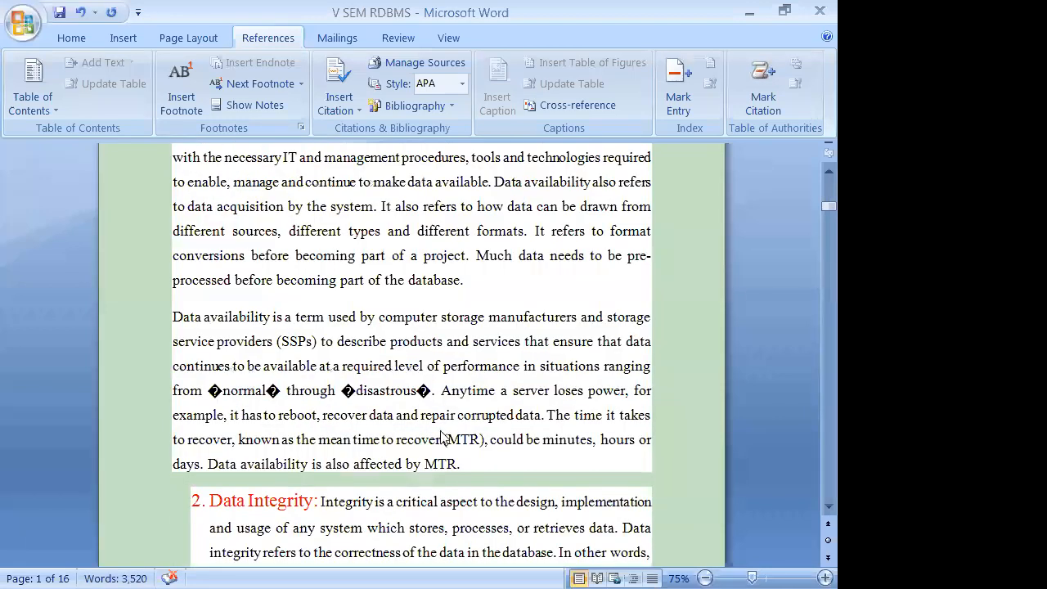
pyautogui.scroll(-6, 441, 432)
pyautogui.scroll(-6, 442, 431)
pyautogui.scroll(-6, 312, 414)
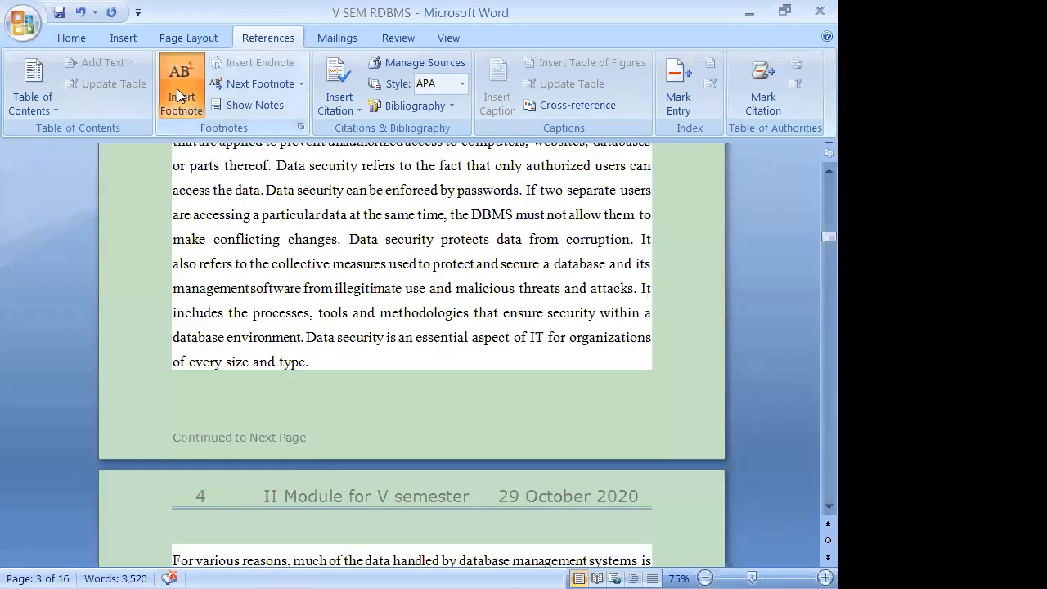
pyautogui.scroll(-9, 276, 460)
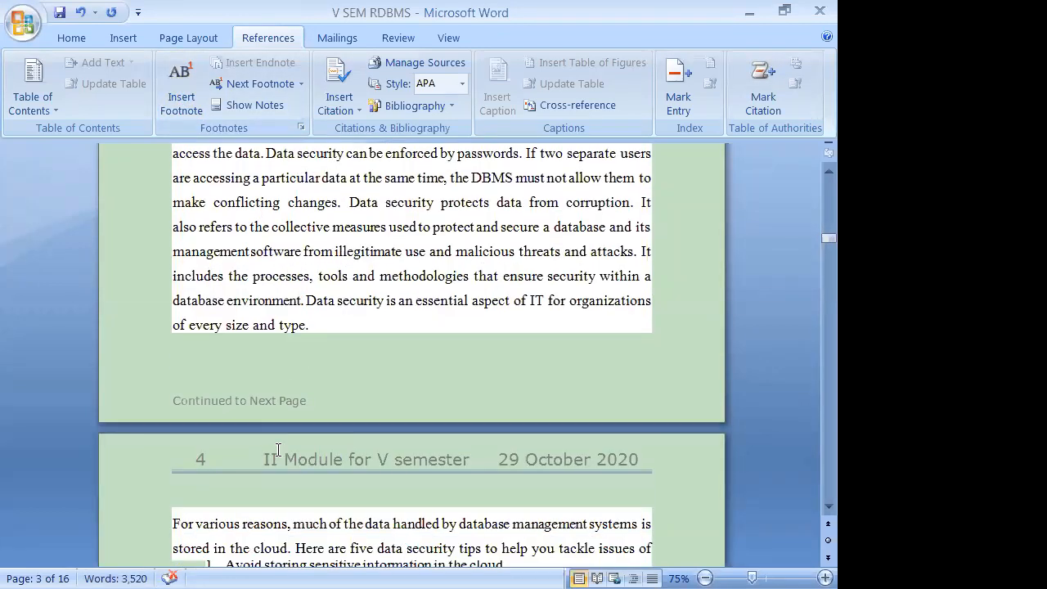
pyautogui.scroll(11, 280, 411)
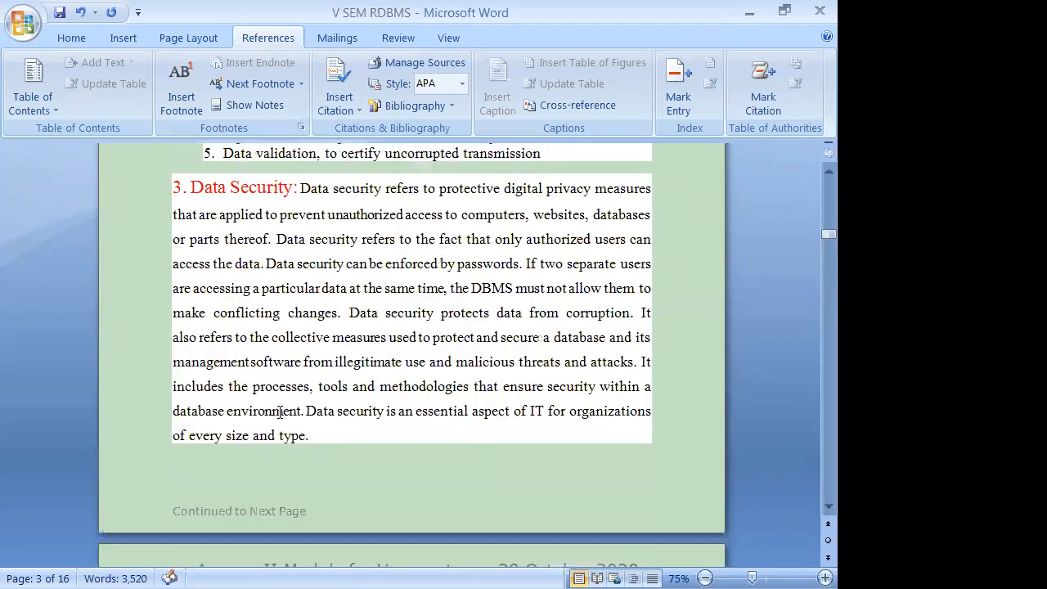
pyautogui.scroll(20, 280, 411)
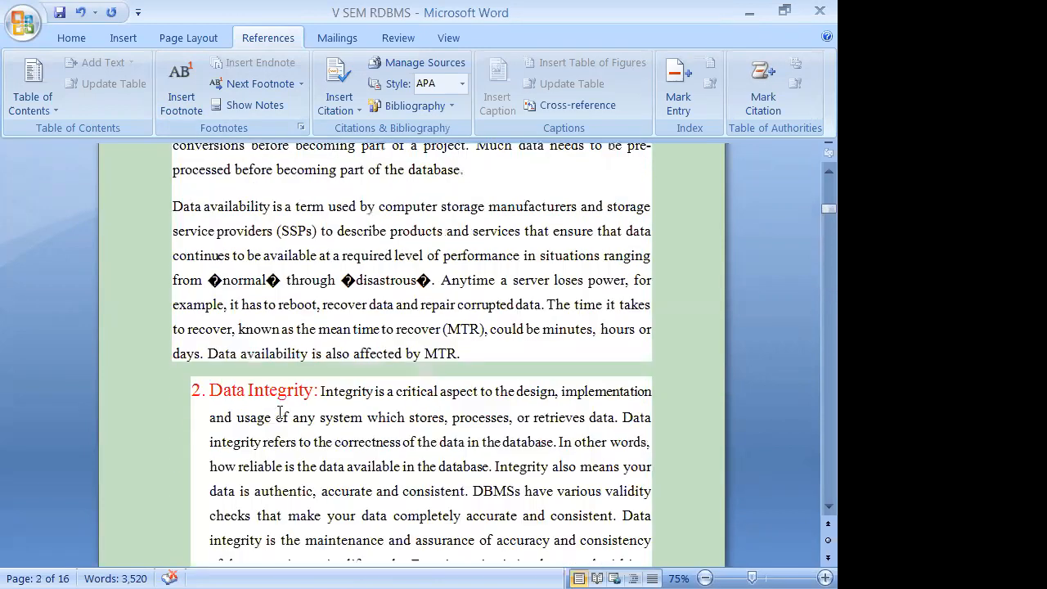
pyautogui.scroll(10, 280, 411)
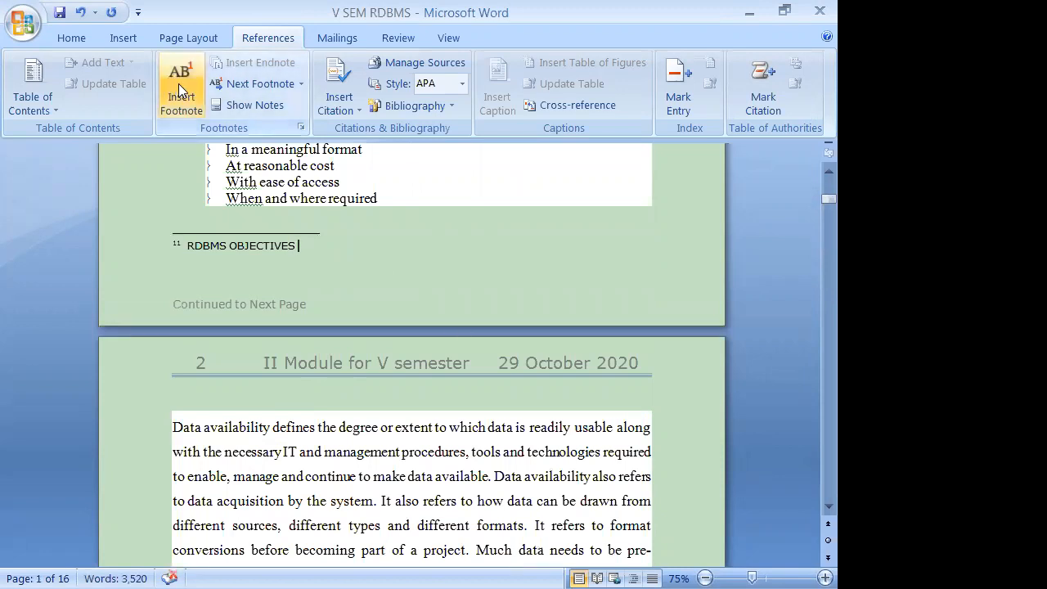
# - Try Next Footnote from different places, and use Show Notes to go from the footnote to its reference mark in the Contents table
pyautogui.click(274, 83)
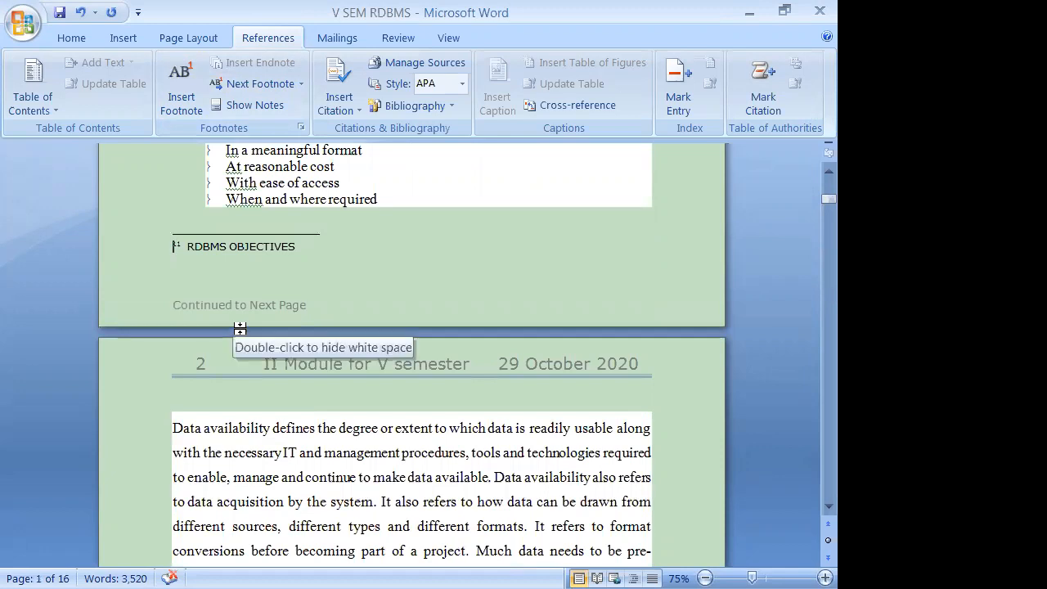
pyautogui.scroll(-12, 240, 328)
pyautogui.scroll(-1, 240, 325)
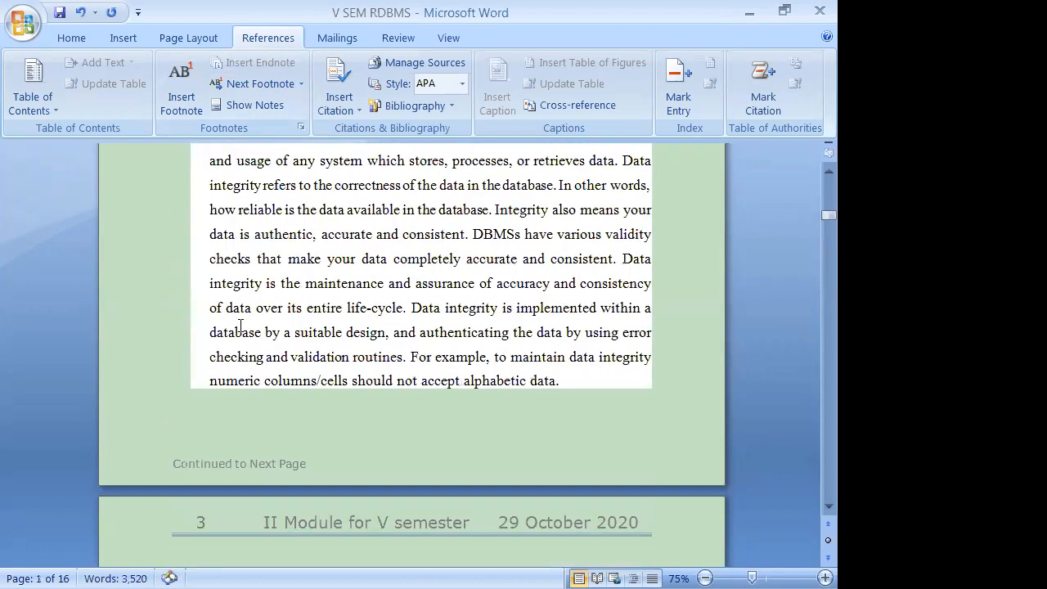
pyautogui.scroll(-1, 263, 326)
pyautogui.click(271, 86)
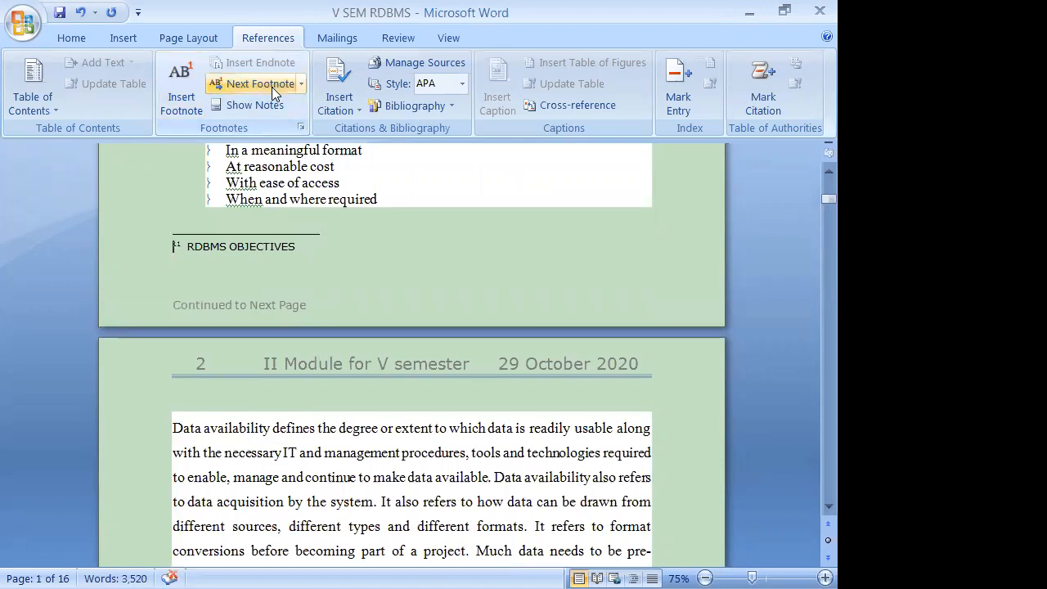
pyautogui.click(272, 105)
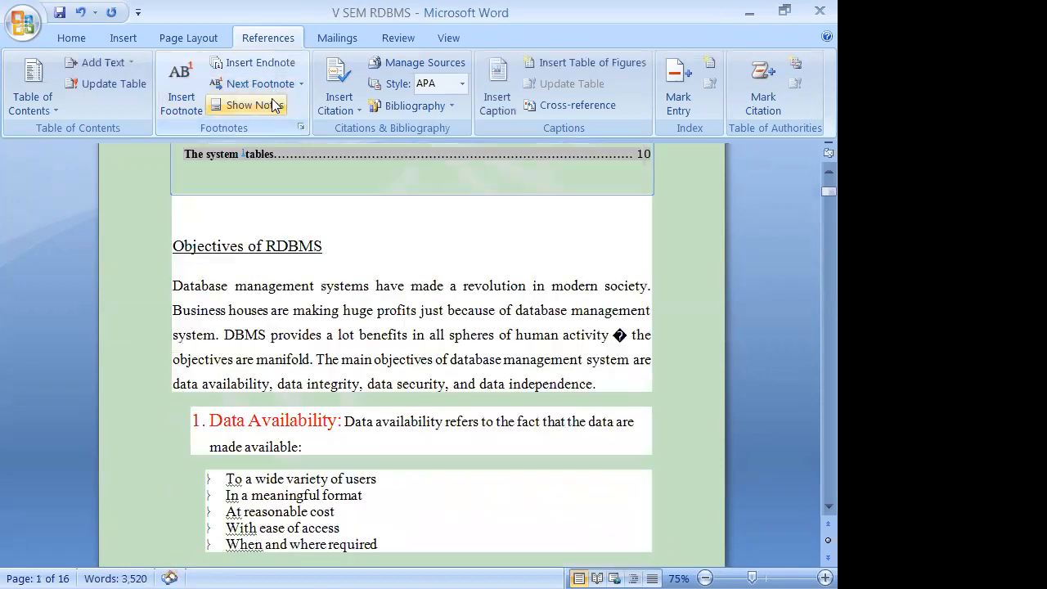
pyautogui.scroll(2, 307, 269)
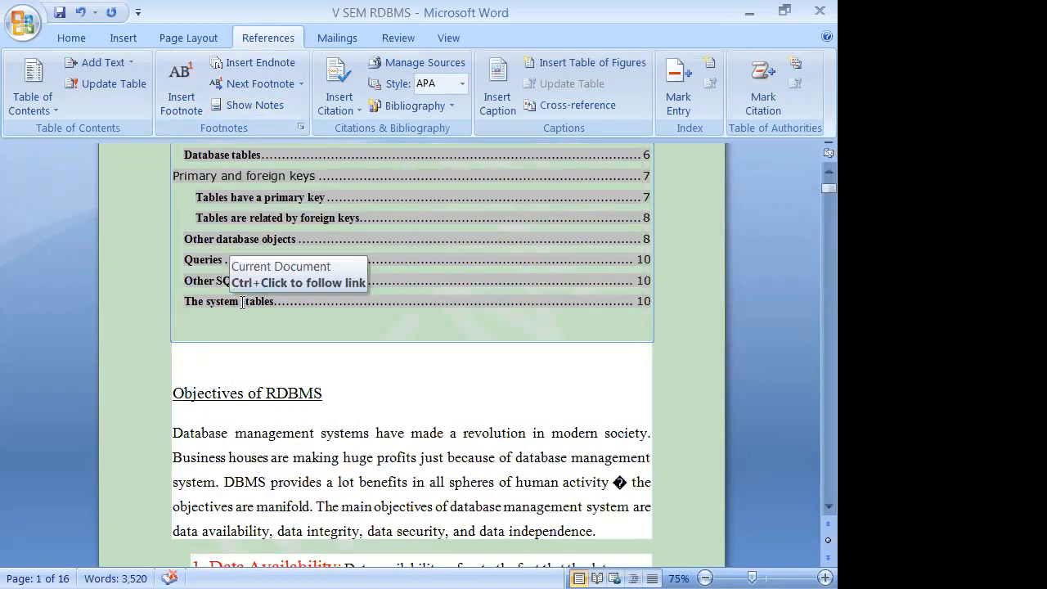
# - Delete the words The system in front of the footnote mark in the last Contents entry
pyautogui.press('BackSpace')
pyautogui.press('BackSpace')
pyautogui.press('BackSpace')
pyautogui.press('BackSpace')
pyautogui.press('BackSpace')
pyautogui.press('BackSpace')
pyautogui.press('BackSpace')
pyautogui.press('BackSpace')
pyautogui.press('BackSpace')
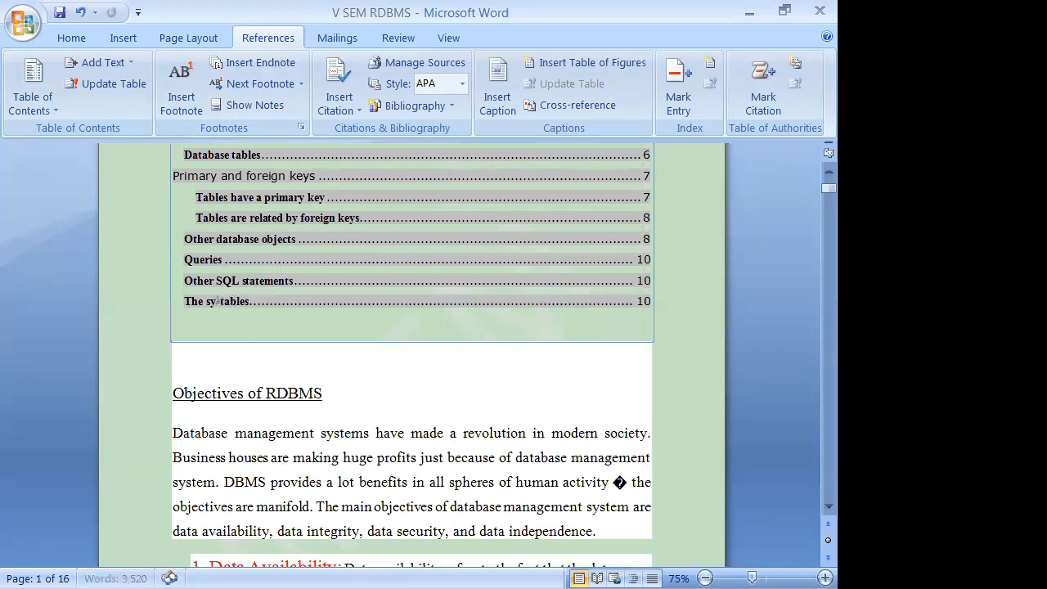
pyautogui.press('BackSpace')
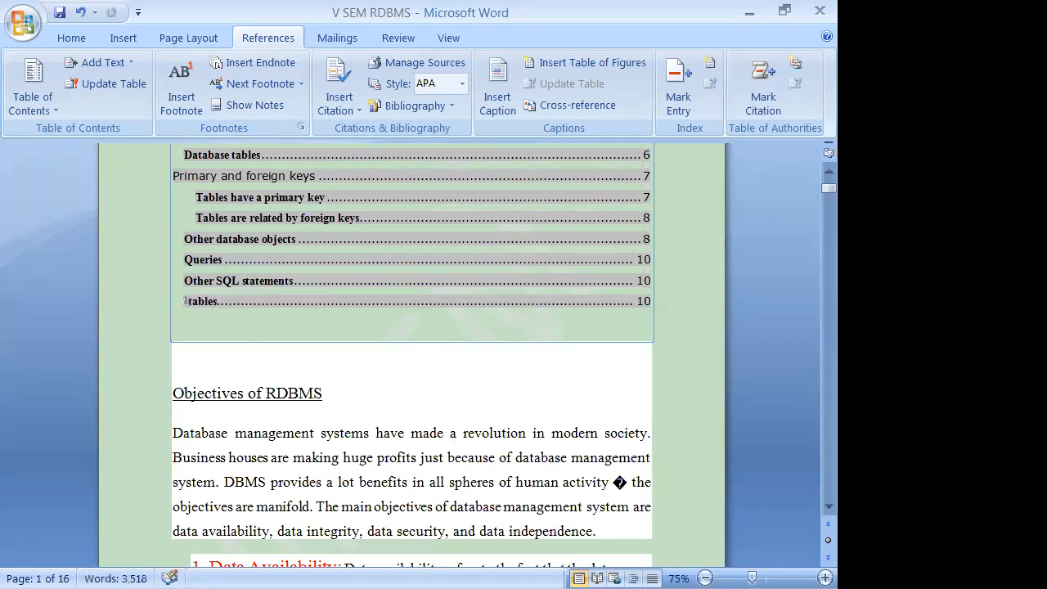
pyautogui.press('BackSpace')
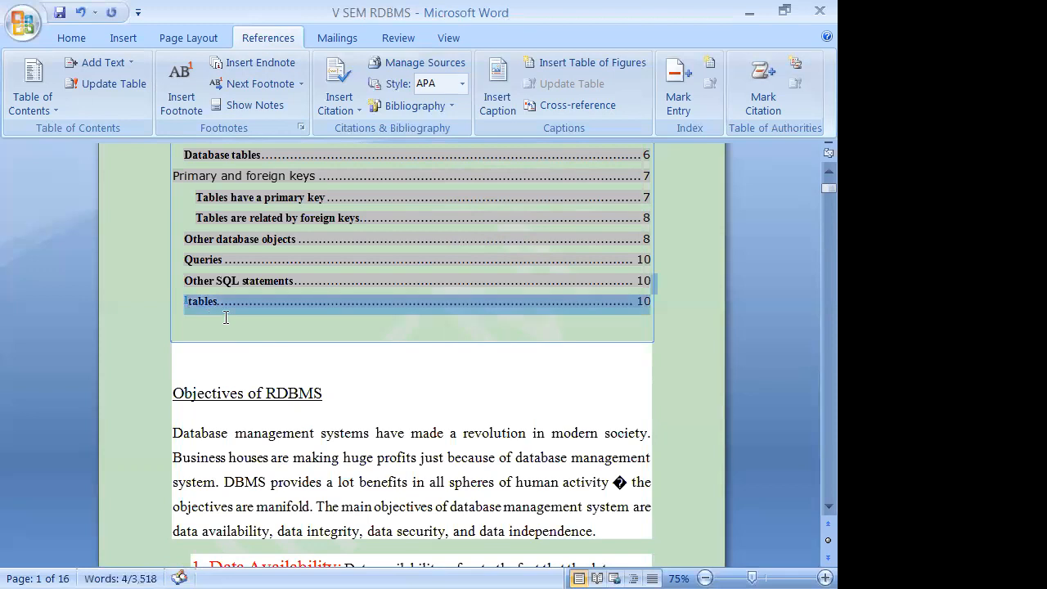
# - Insert an endnote on the empty line below the last entry of the Contents table
pyautogui.click(241, 320)
pyautogui.click(256, 62)
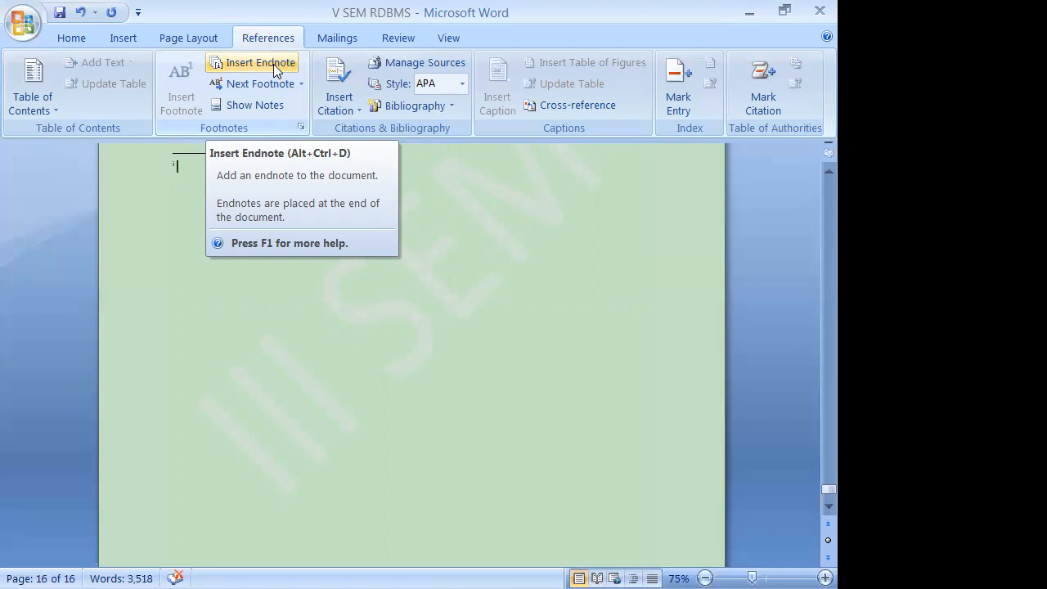
pyautogui.press('F10')
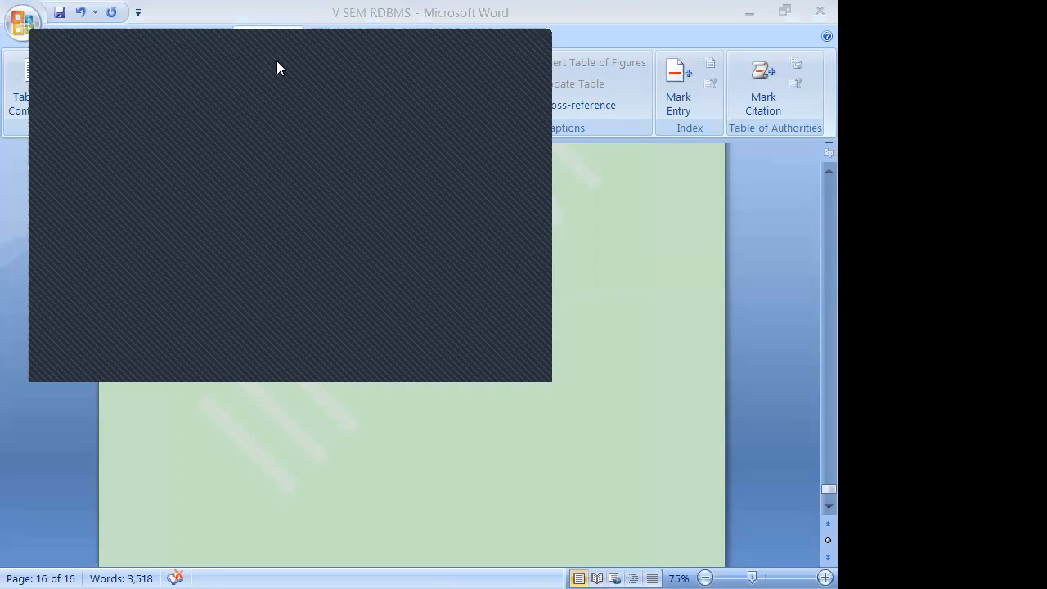
pyautogui.click(465, 45)
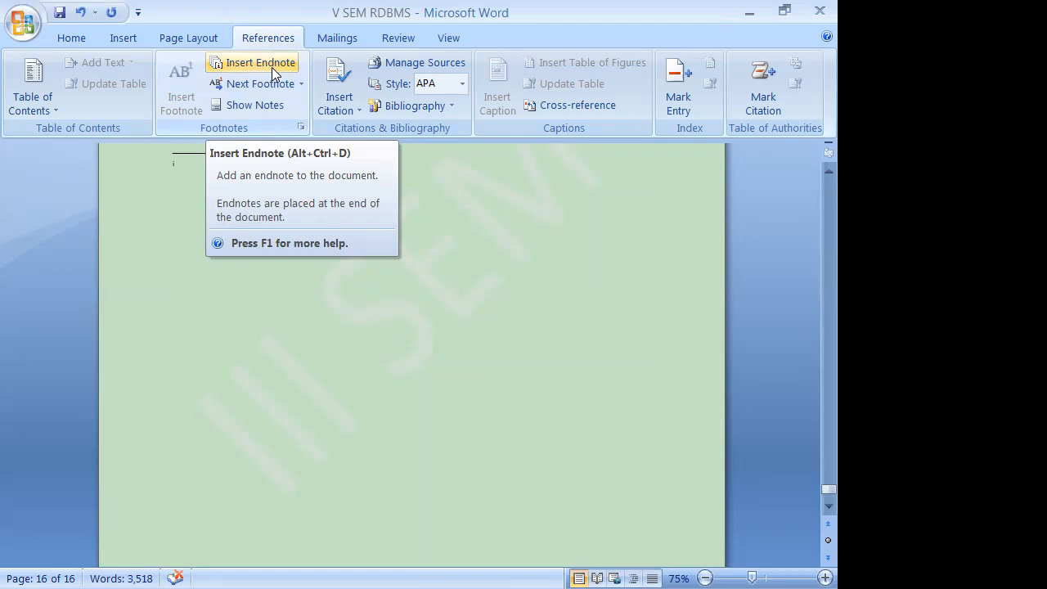
pyautogui.click(272, 68)
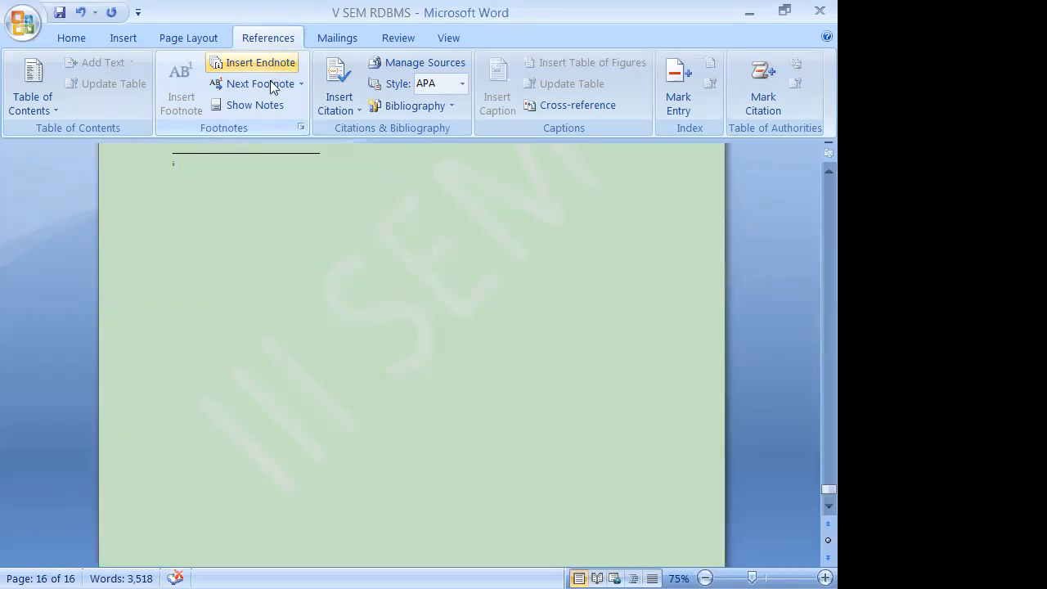
# - Insert another endnote at the end of the Contents heading on page 1
pyautogui.scroll(4, 335, 293)
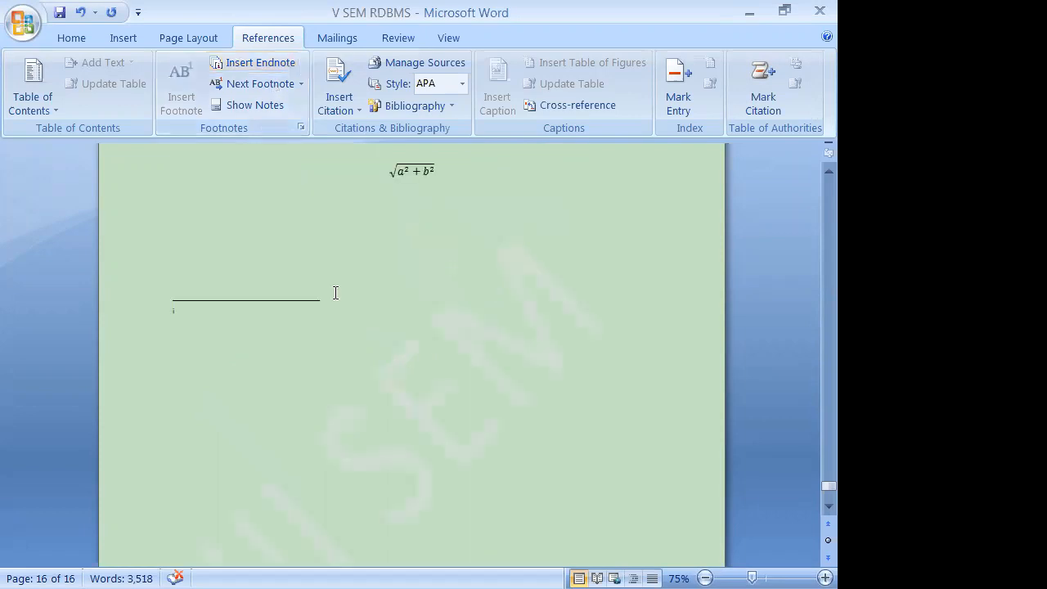
pyautogui.scroll(8, 335, 293)
pyautogui.scroll(7, 335, 293)
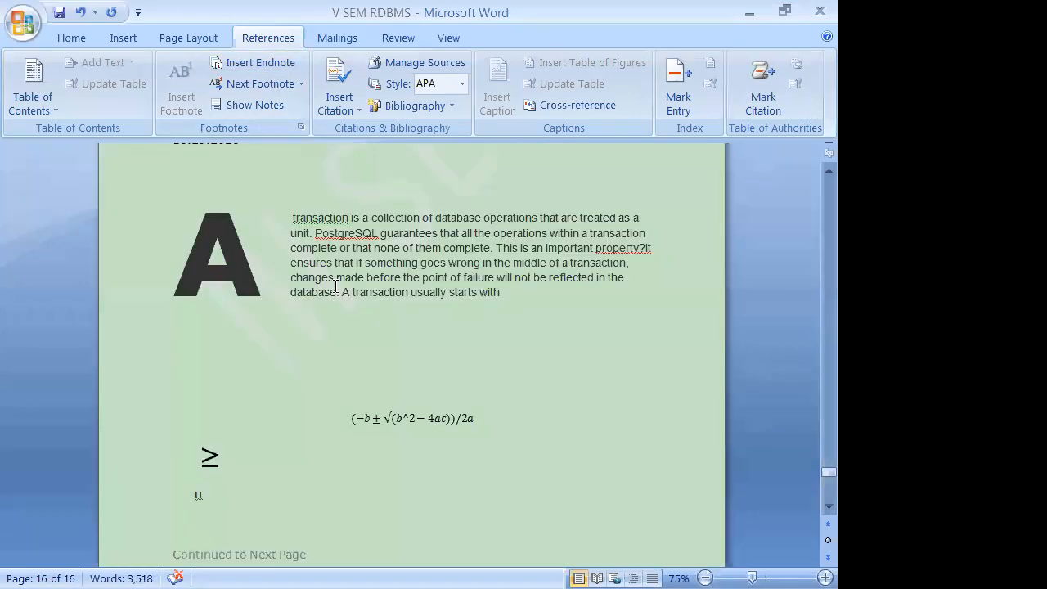
pyautogui.scroll(-5, 336, 293)
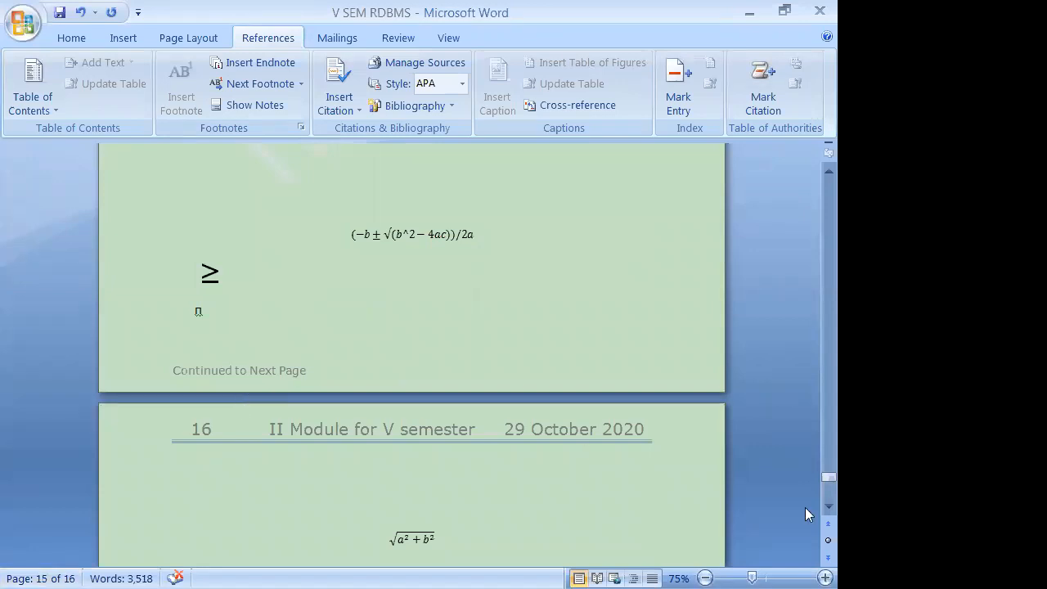
pyautogui.scroll(3, 805, 507)
pyautogui.moveTo(812, 473); pyautogui.dragTo(811, 139)
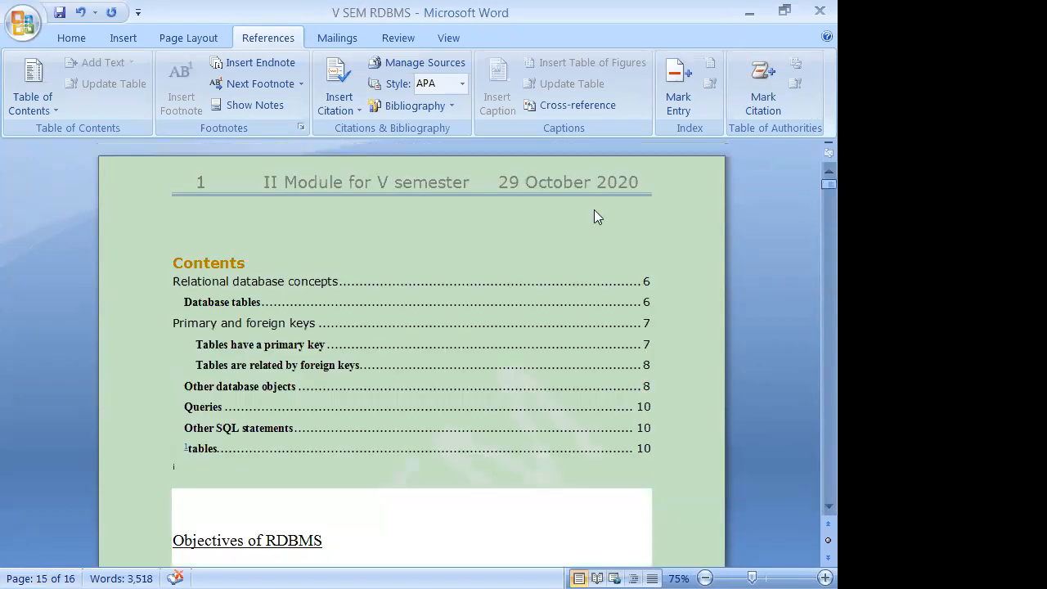
pyautogui.click(319, 225)
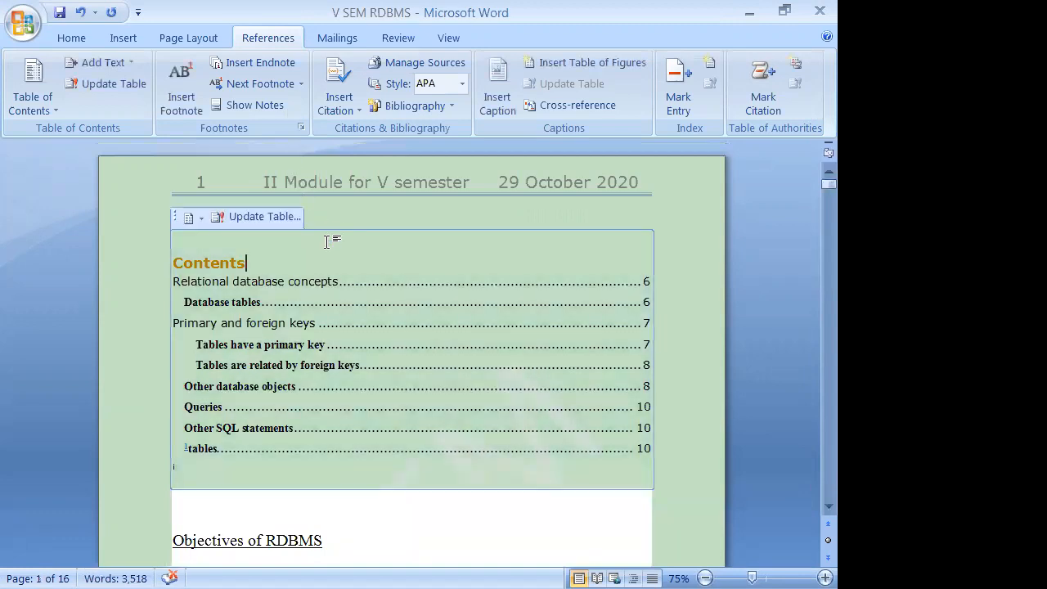
pyautogui.click(280, 65)
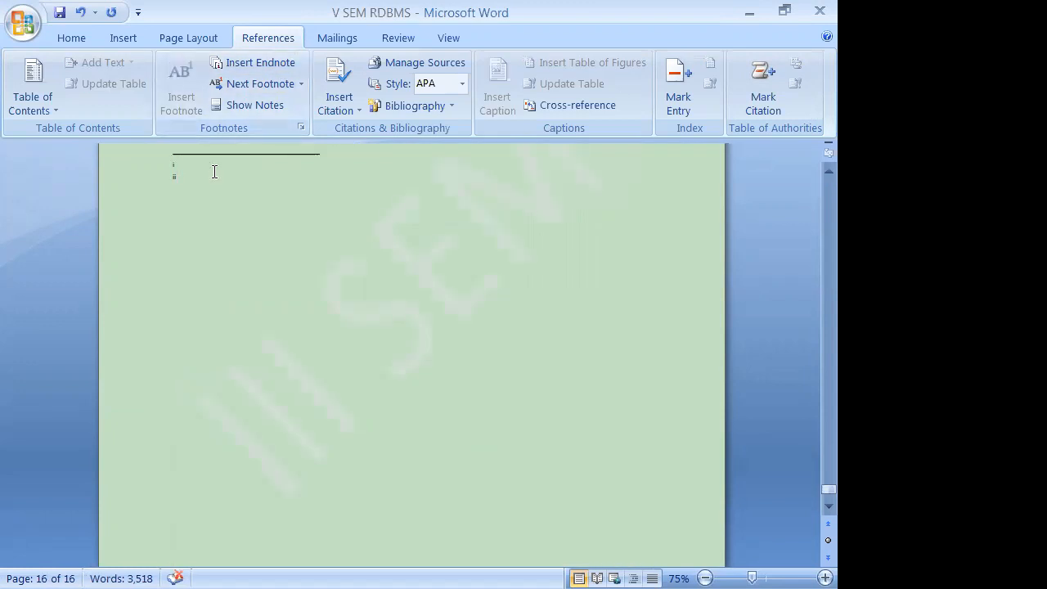
# - Enter End of Module as the text of the first endnote on page 16
pyautogui.write('cON')
pyautogui.press('BackSpace')
pyautogui.press('BackSpace')
pyautogui.press('BackSpace')
pyautogui.write('end of Module')
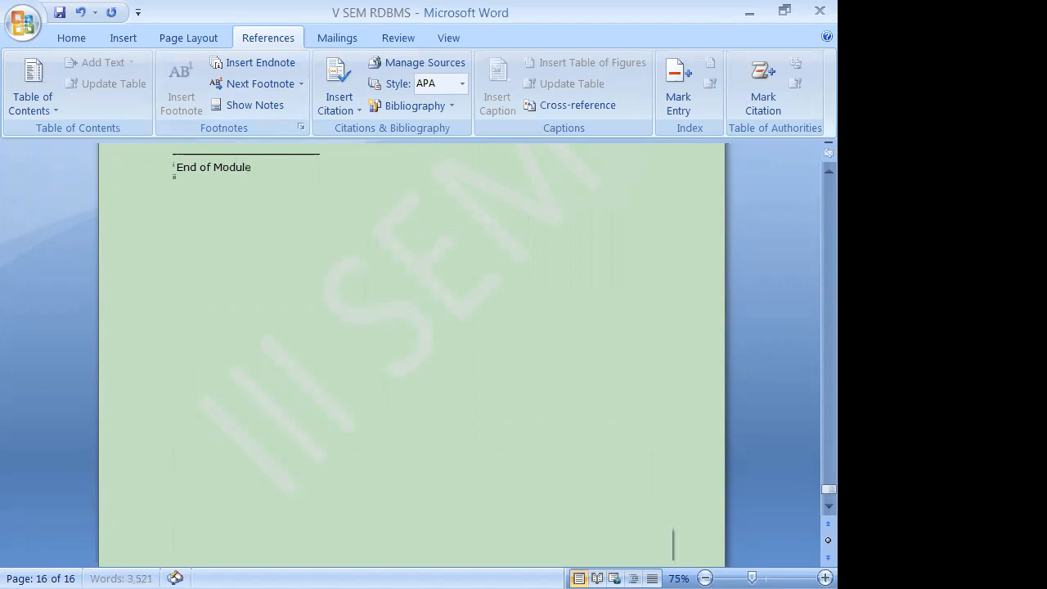
# - Look back through pages 16 to 12 for endnotes and use Next Footnote to go to the footnote reference
pyautogui.scroll(5, 265, 260)
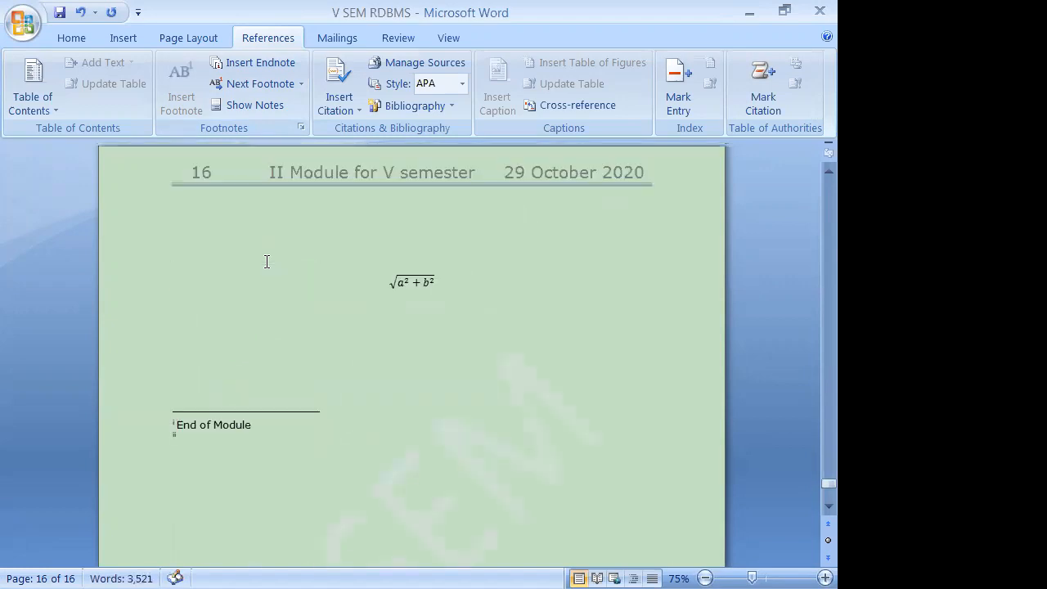
pyautogui.scroll(10, 265, 260)
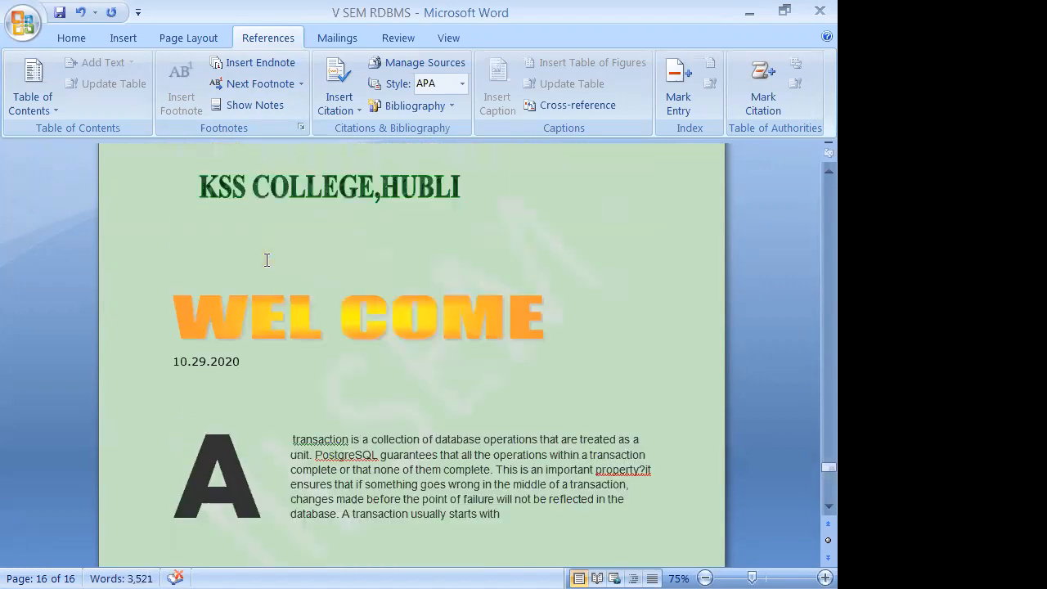
pyautogui.scroll(10, 267, 260)
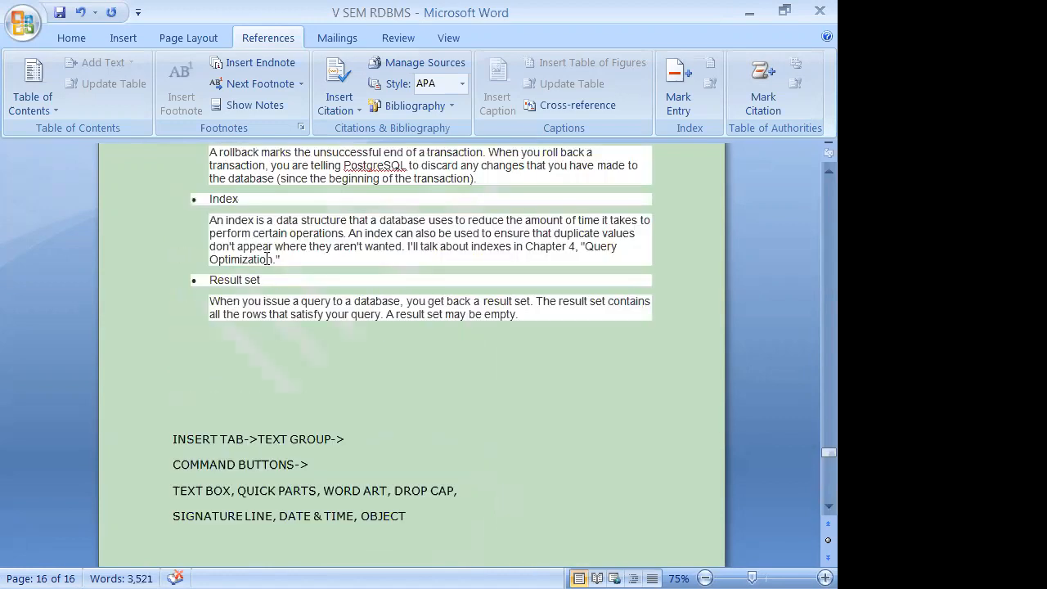
pyautogui.scroll(-1, 267, 255)
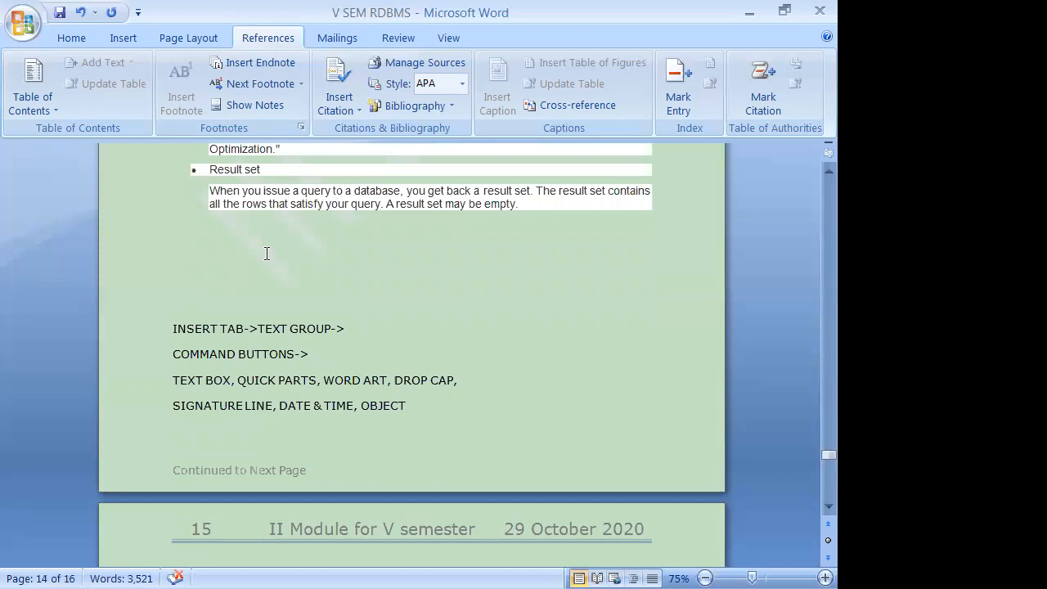
pyautogui.scroll(-3, 267, 253)
pyautogui.scroll(-3, 334, 401)
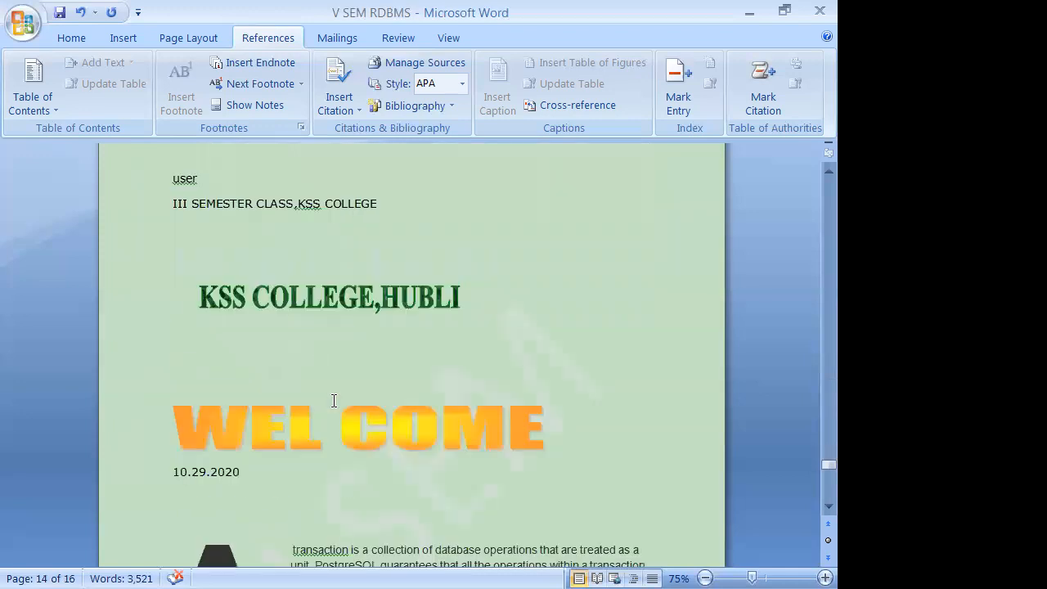
pyautogui.scroll(-1, 334, 401)
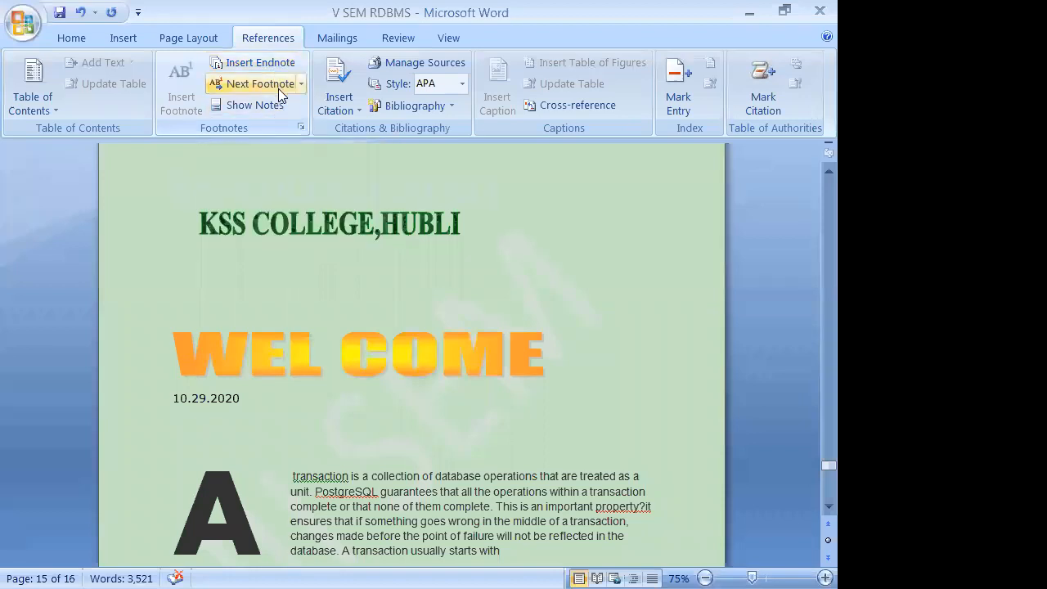
pyautogui.scroll(-20, 262, 291)
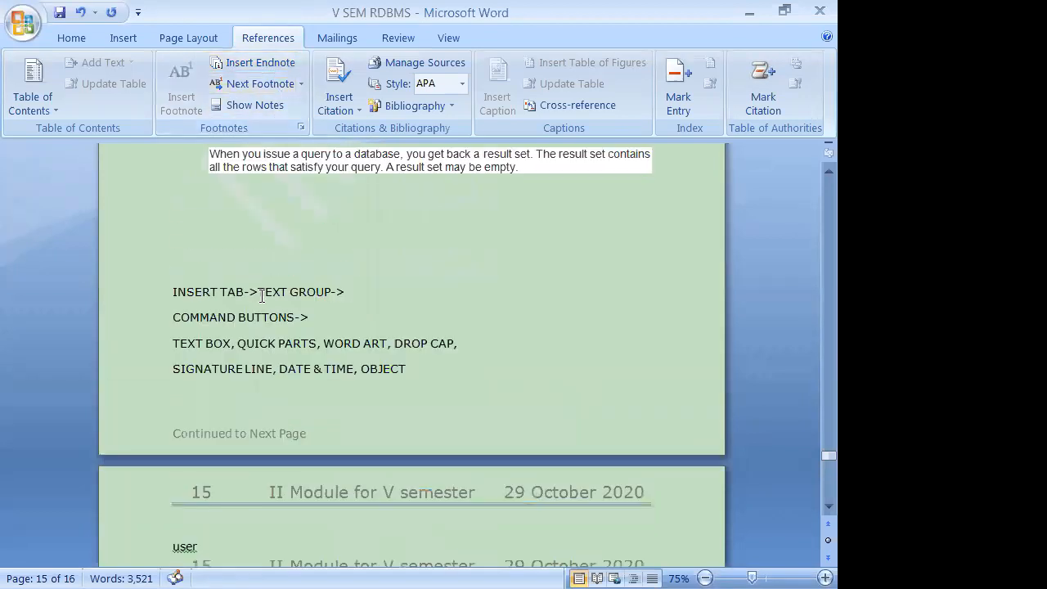
pyautogui.scroll(5, 260, 274)
pyautogui.scroll(15, 261, 273)
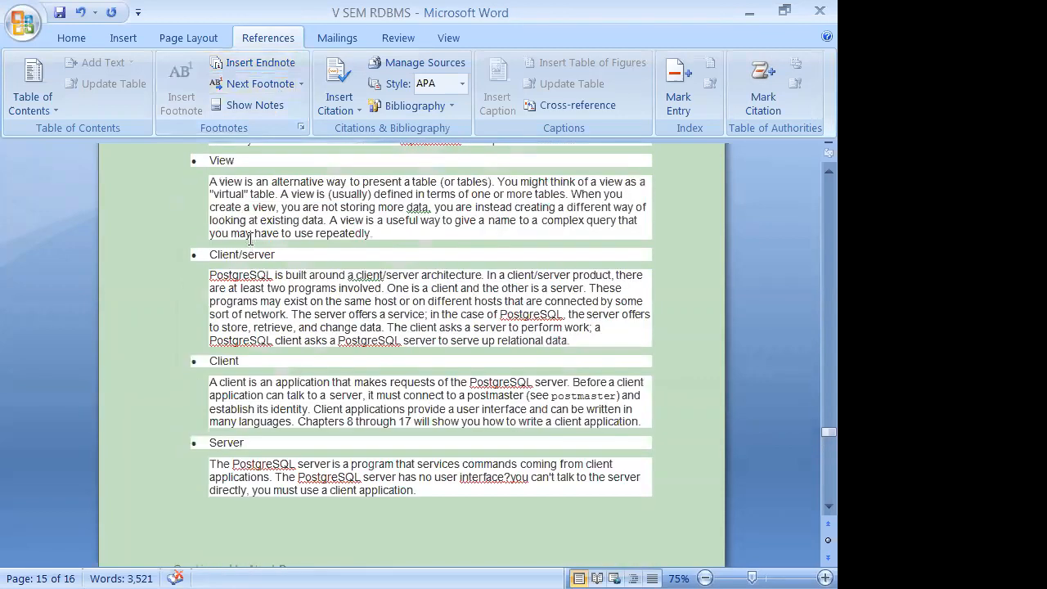
pyautogui.scroll(6, 309, 352)
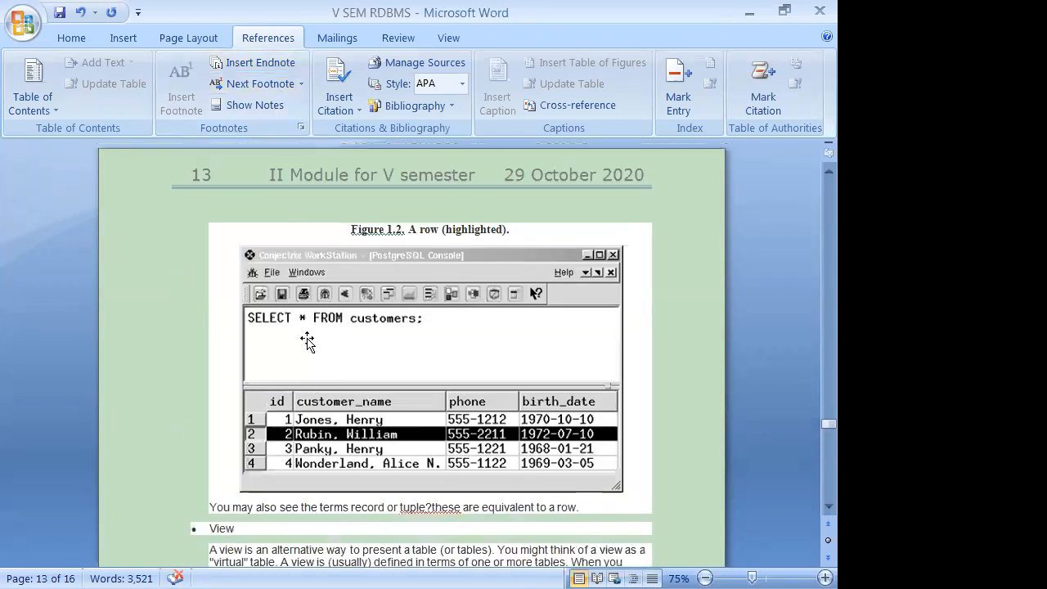
pyautogui.scroll(6, 307, 342)
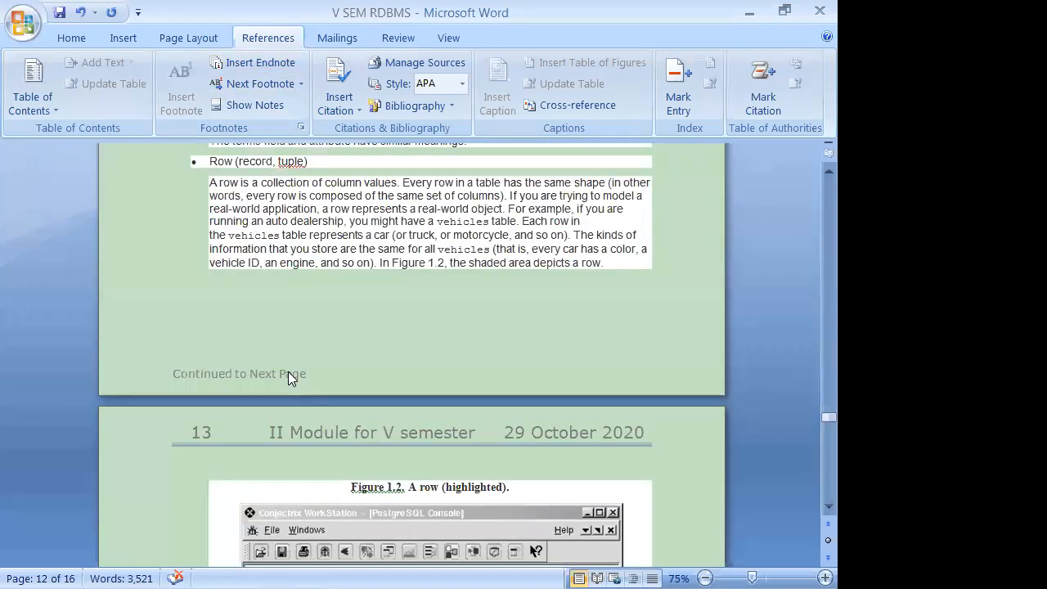
pyautogui.scroll(4, 288, 372)
pyautogui.click(252, 85)
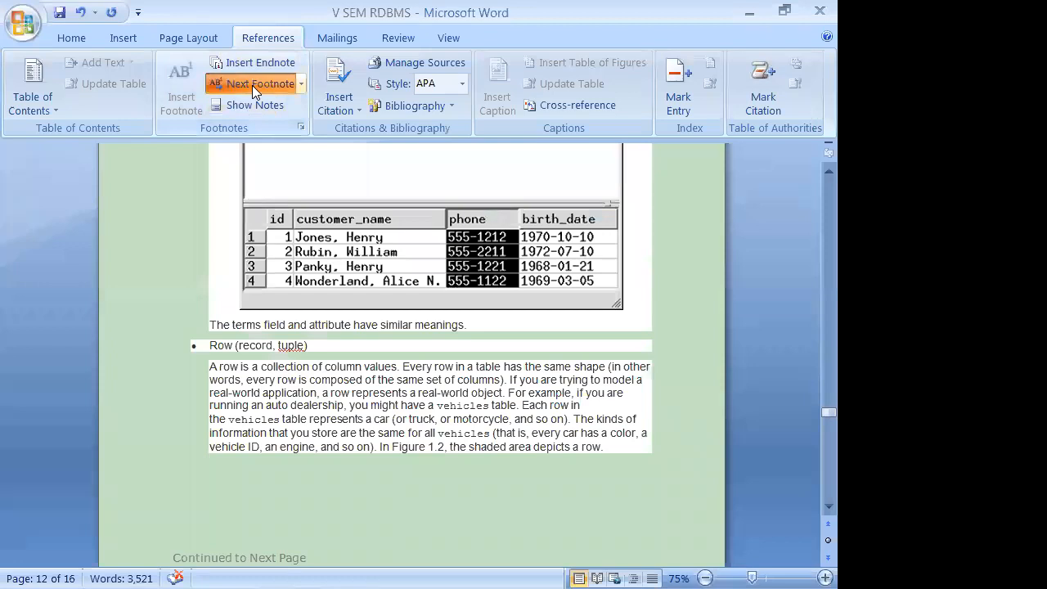
# - Add the text RDBMS Objectives after Continued to Next Page in the page footer
pyautogui.middleClick(283, 293)
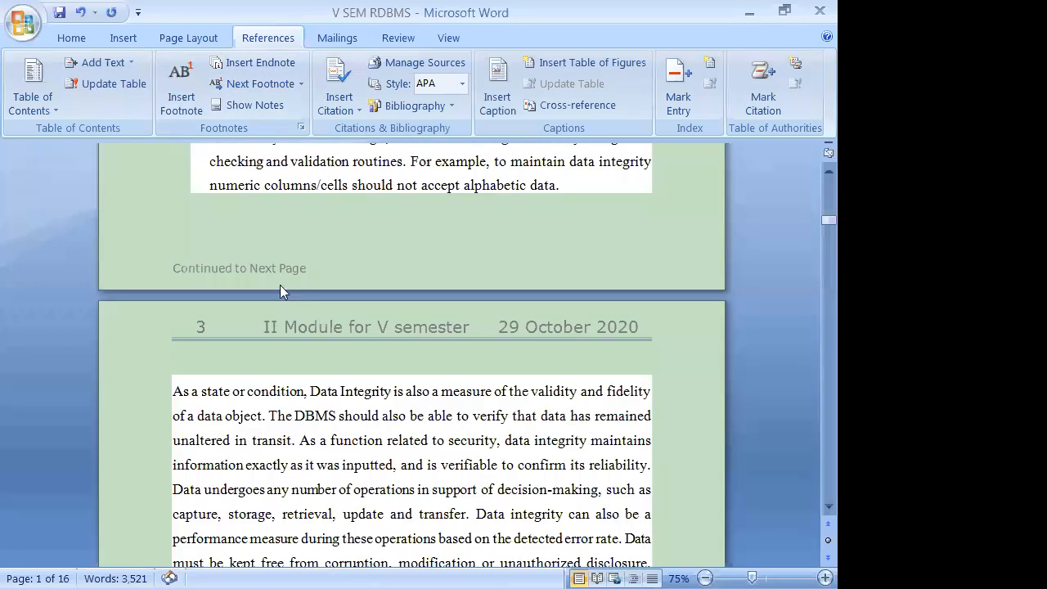
pyautogui.doubleClick(287, 265)
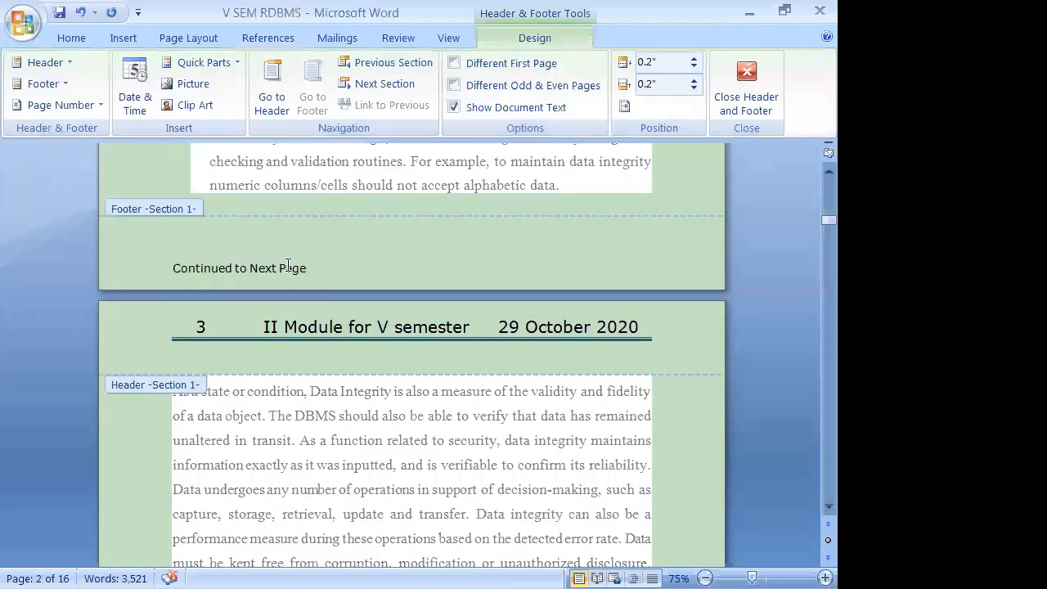
pyautogui.click(316, 267)
pyautogui.scroll(3, 345, 330)
pyautogui.scroll(6, 344, 327)
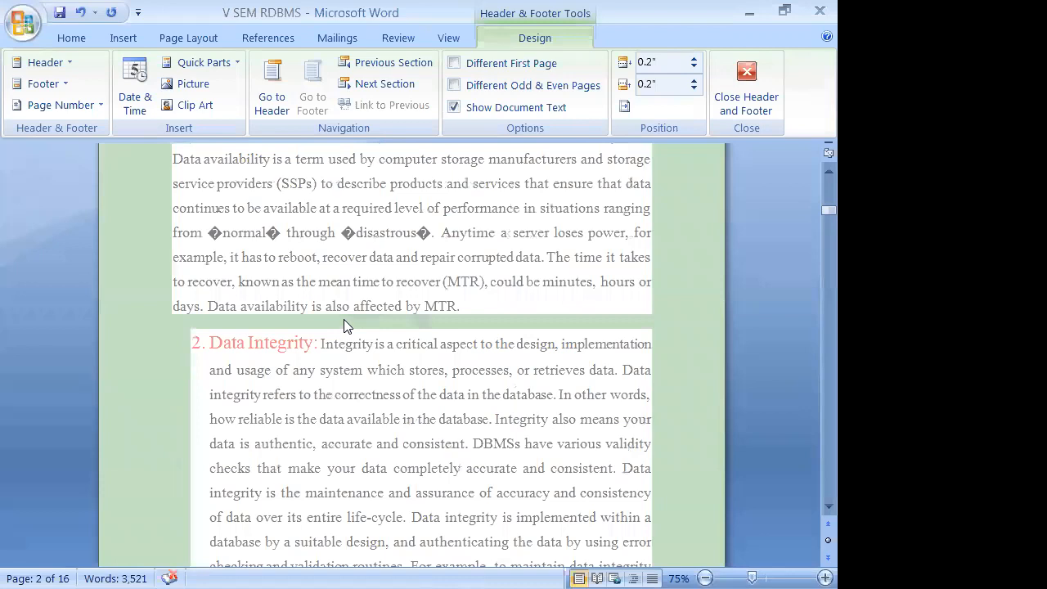
pyautogui.scroll(-1, 344, 326)
pyautogui.scroll(-6, 344, 325)
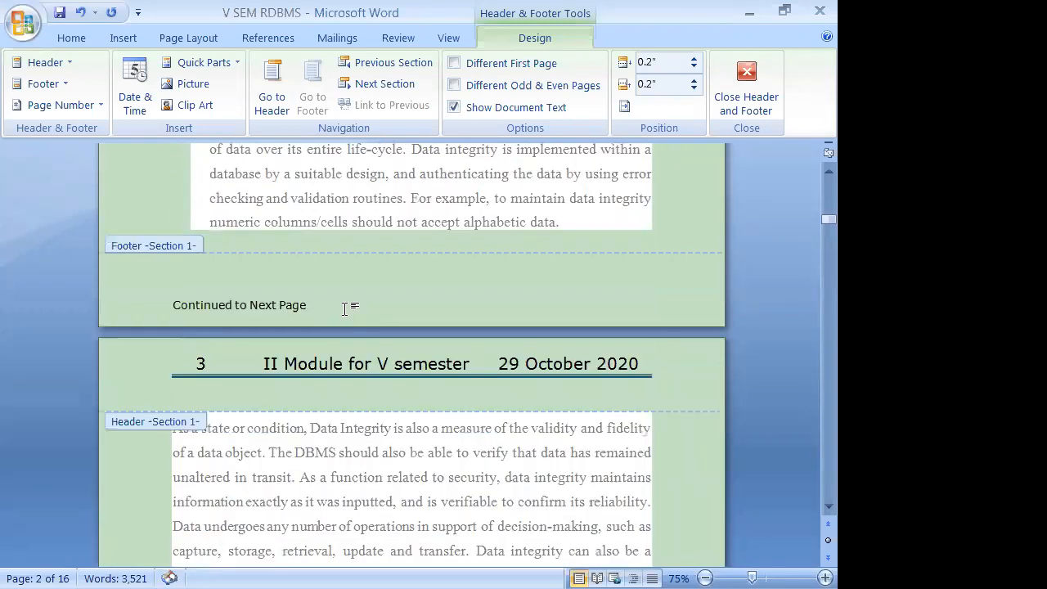
pyautogui.write('R')
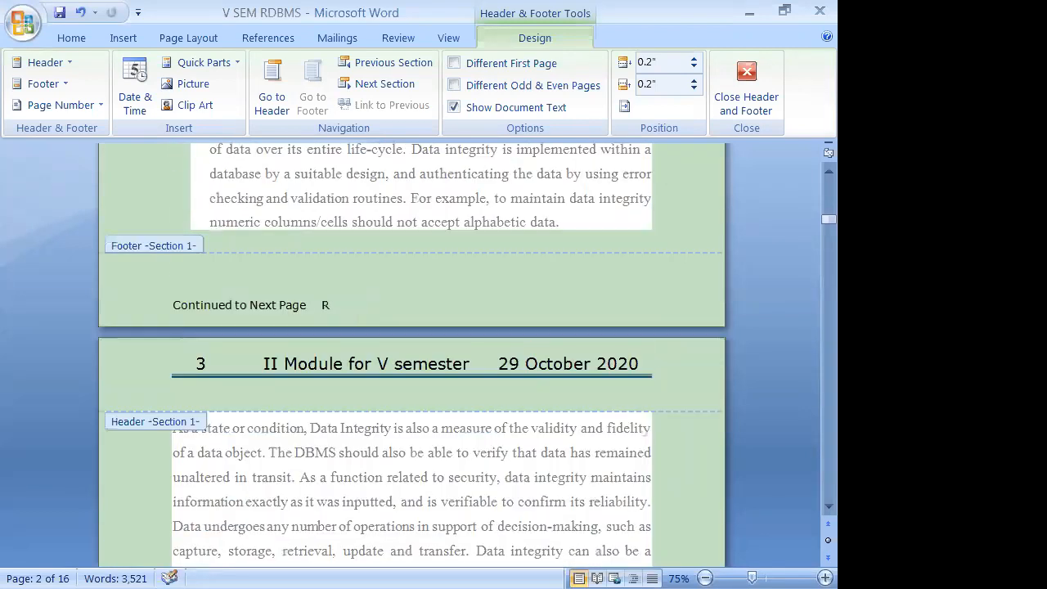
pyautogui.write('DBMS')
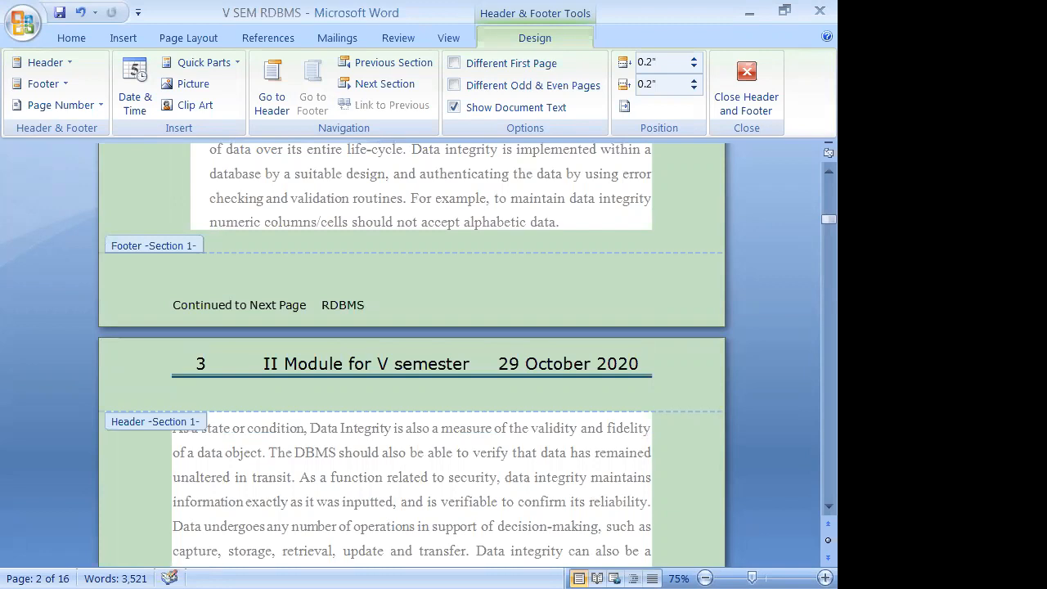
pyautogui.write(' Objectives')
pyautogui.click(389, 363)
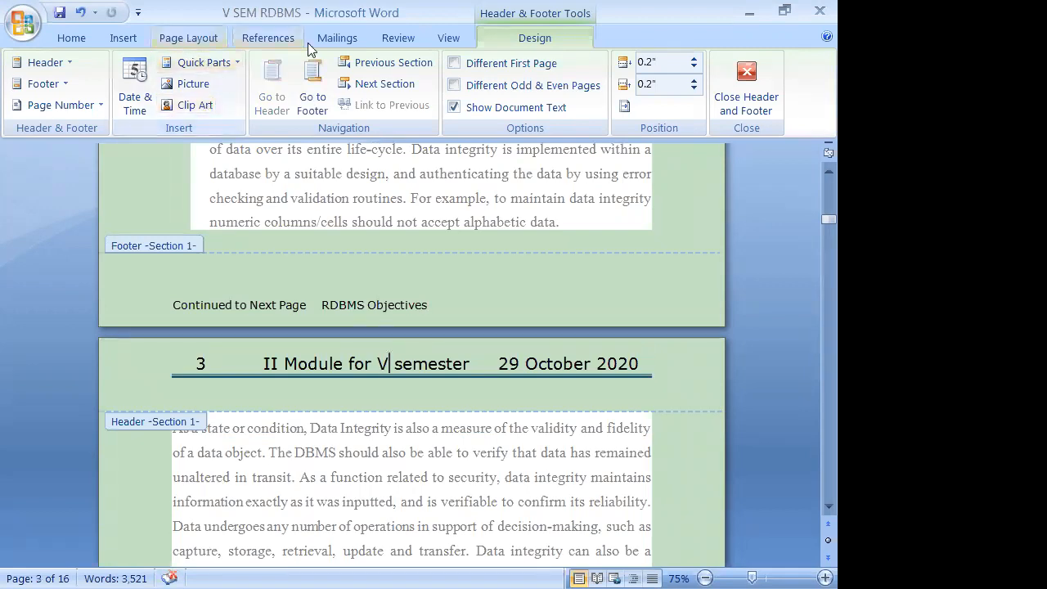
# - Use Show Notes to view the endnote area
pyautogui.click(280, 38)
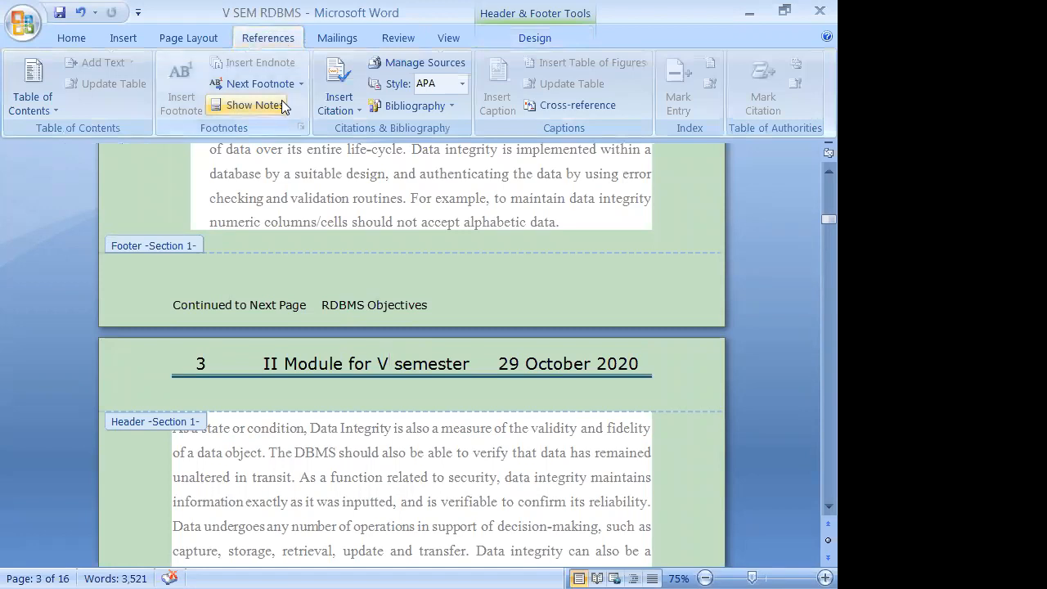
pyautogui.click(281, 105)
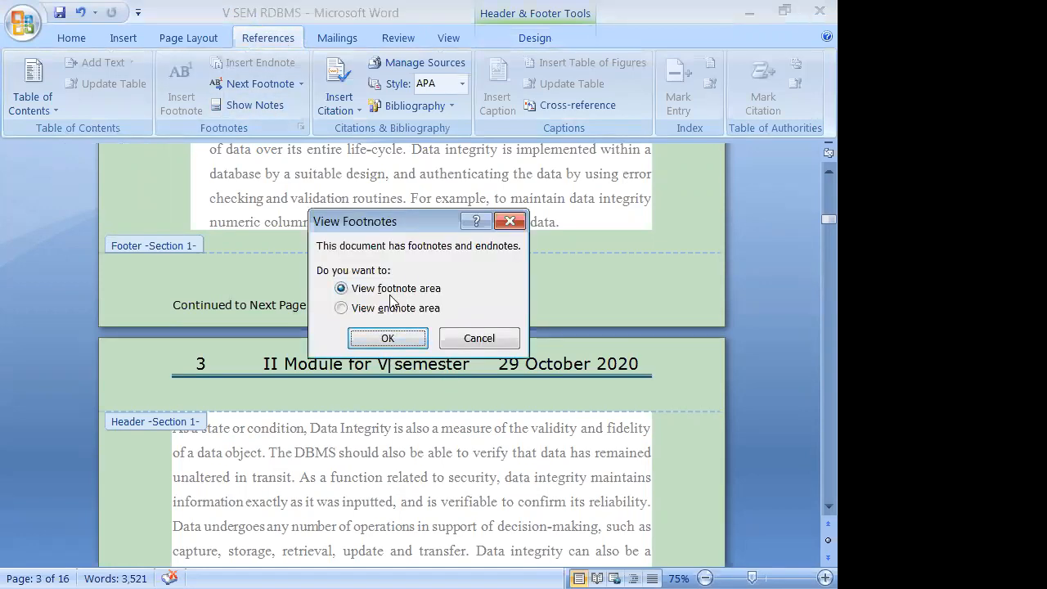
pyautogui.click(390, 309)
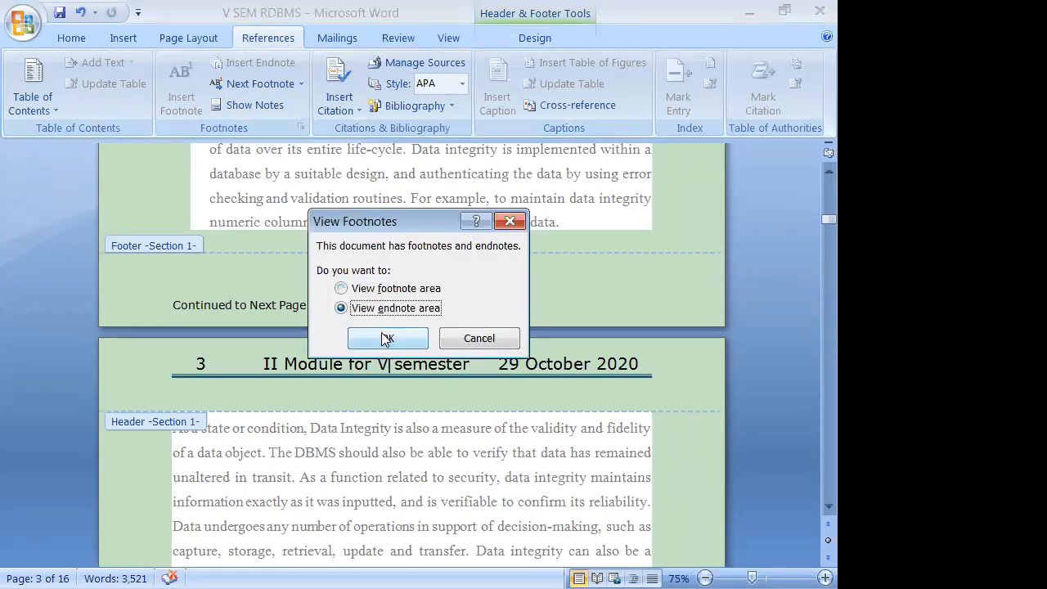
pyautogui.click(386, 338)
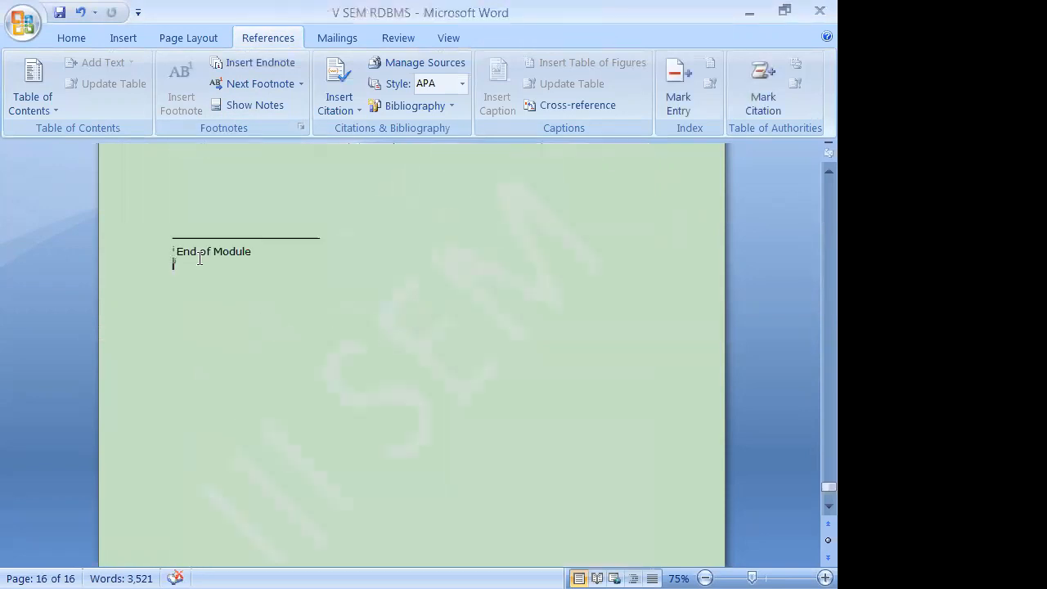
# - Return to the note reference on page 1 and use Show Notes to view the footnote area, repeating the switch once more
pyautogui.click(260, 106)
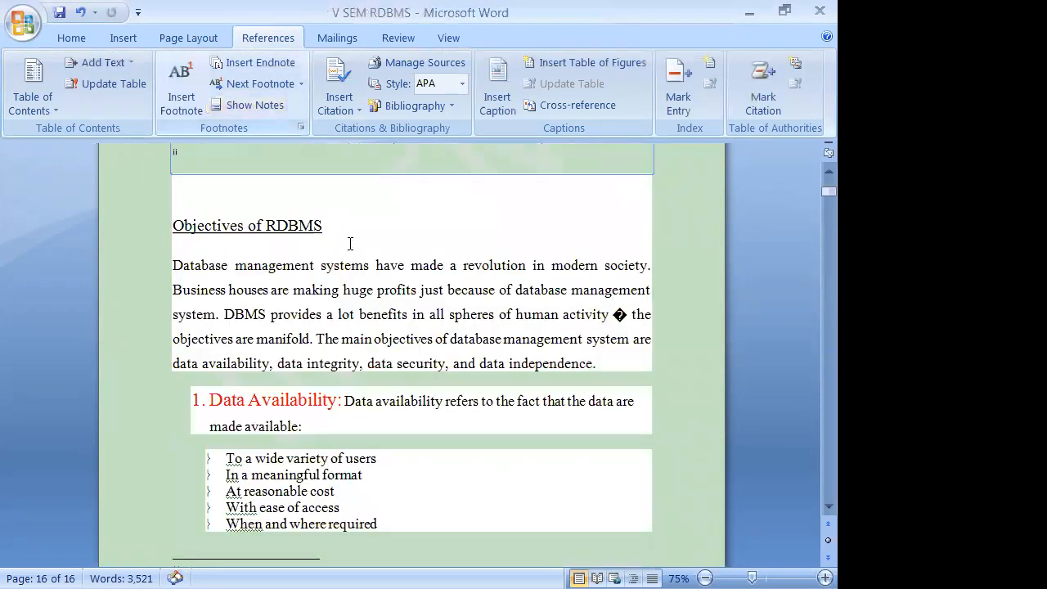
pyautogui.click(272, 106)
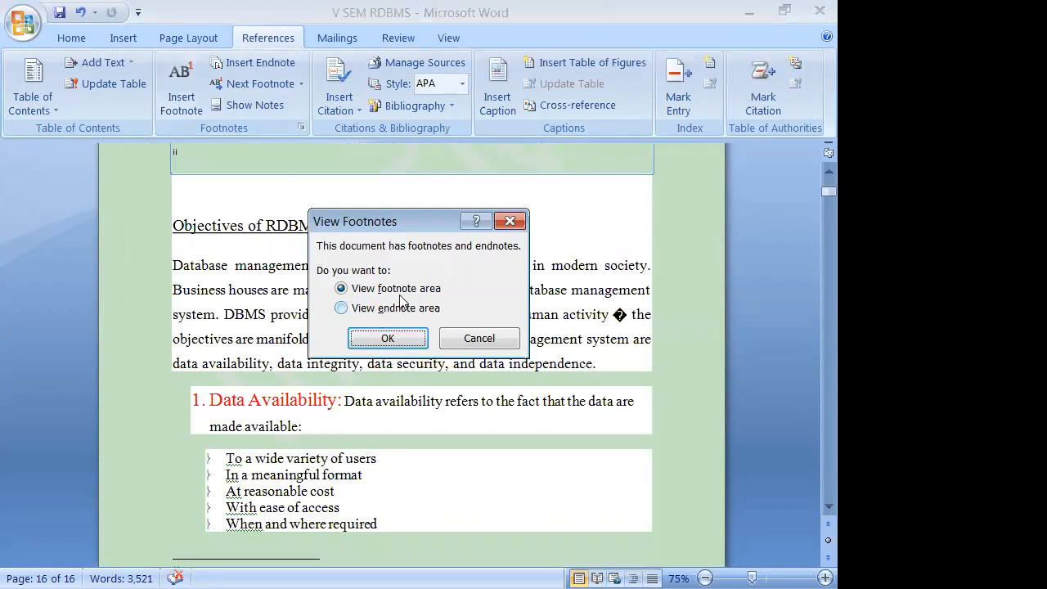
pyautogui.click(396, 340)
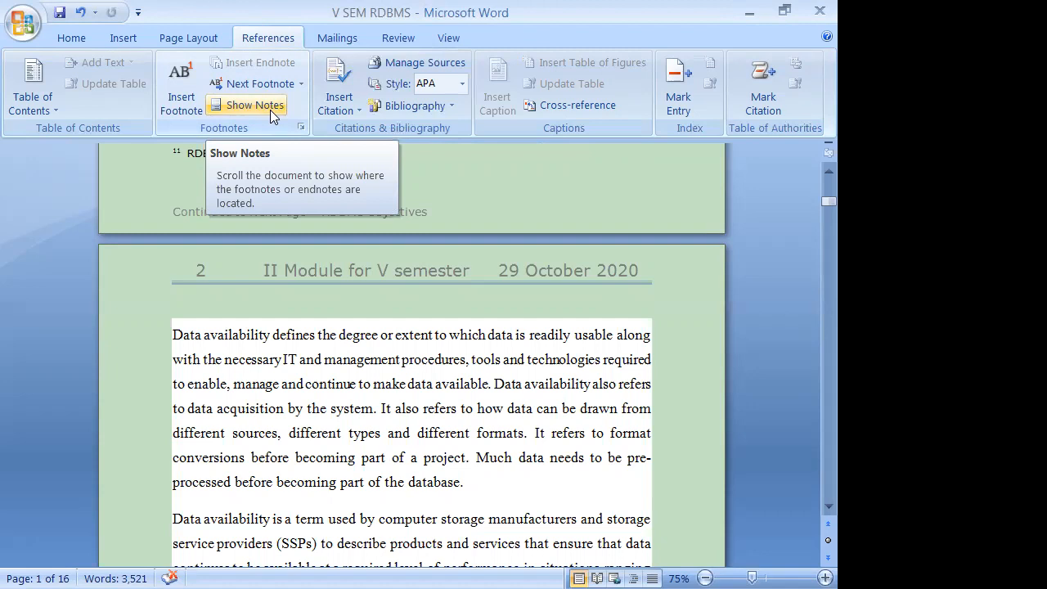
pyautogui.click(270, 109)
pyautogui.click(270, 109)
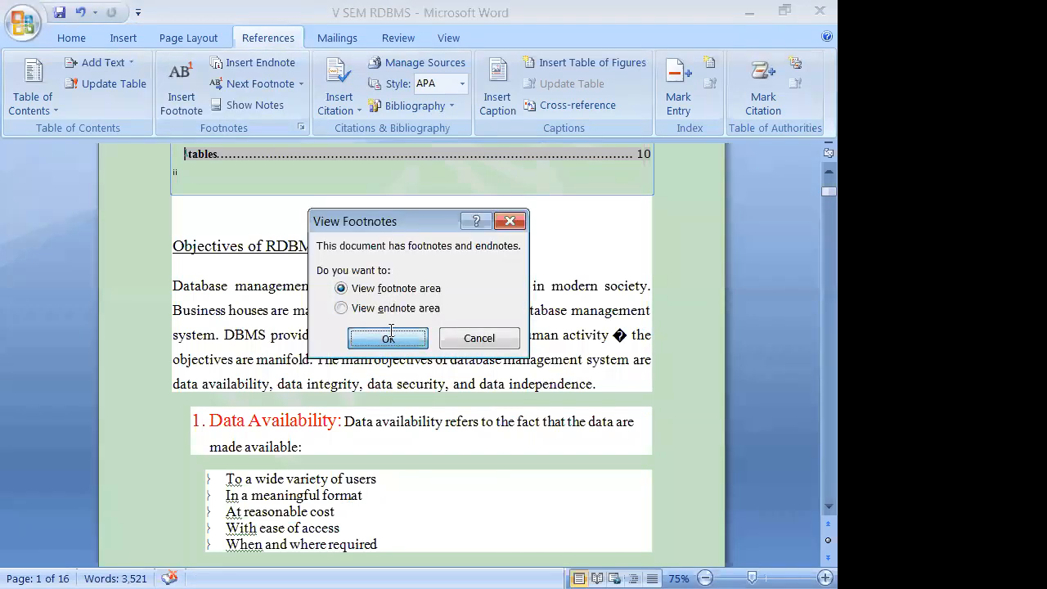
pyautogui.click(389, 337)
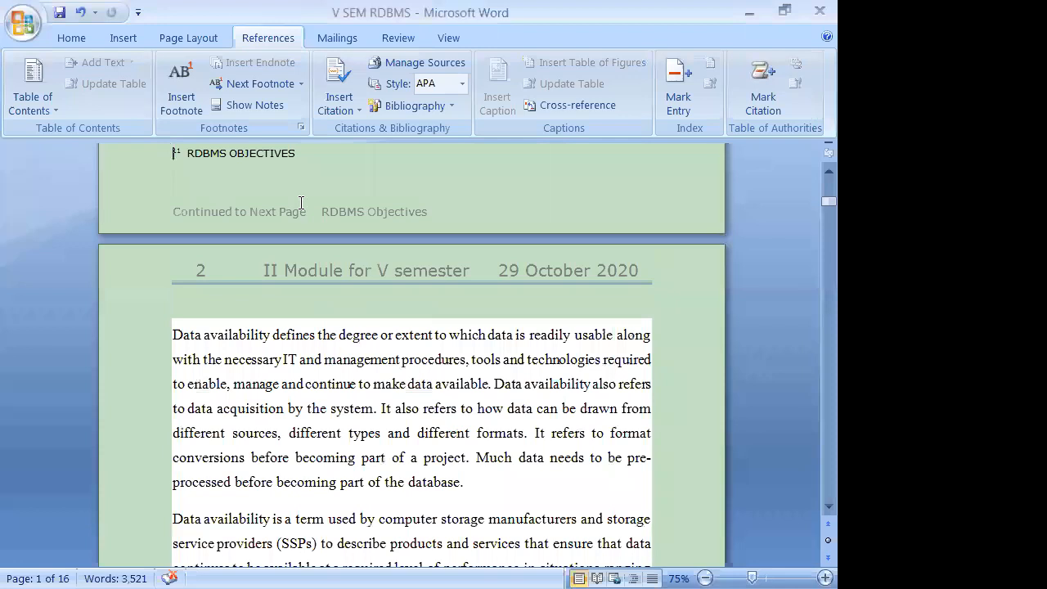
# - Go back from the footnote to its reference and use Show Notes to view the endnote area on page 16
pyautogui.scroll(1, 301, 203)
pyautogui.click(258, 105)
pyautogui.click(257, 104)
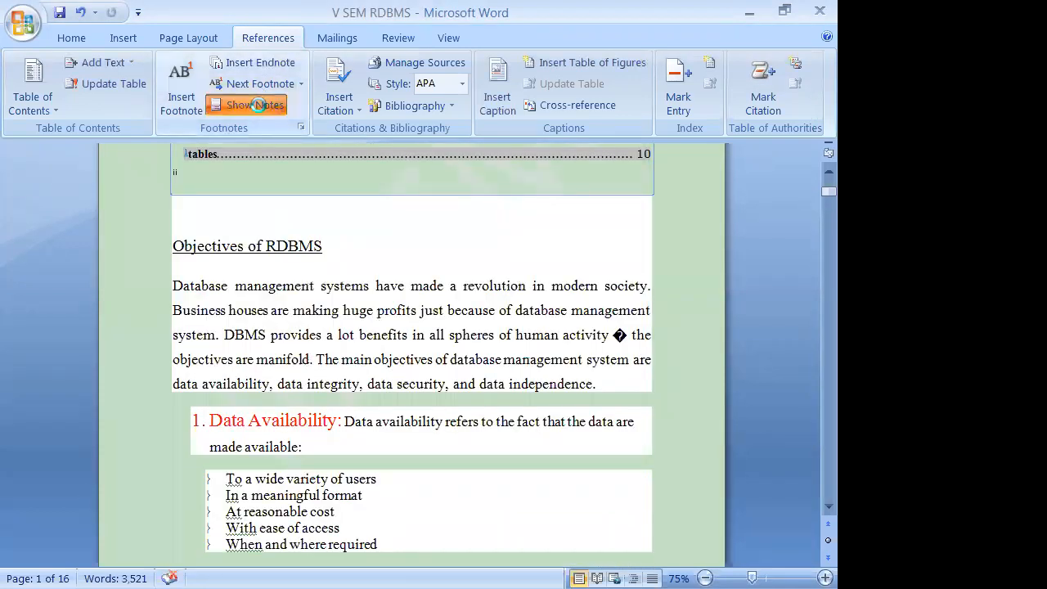
pyautogui.click(387, 309)
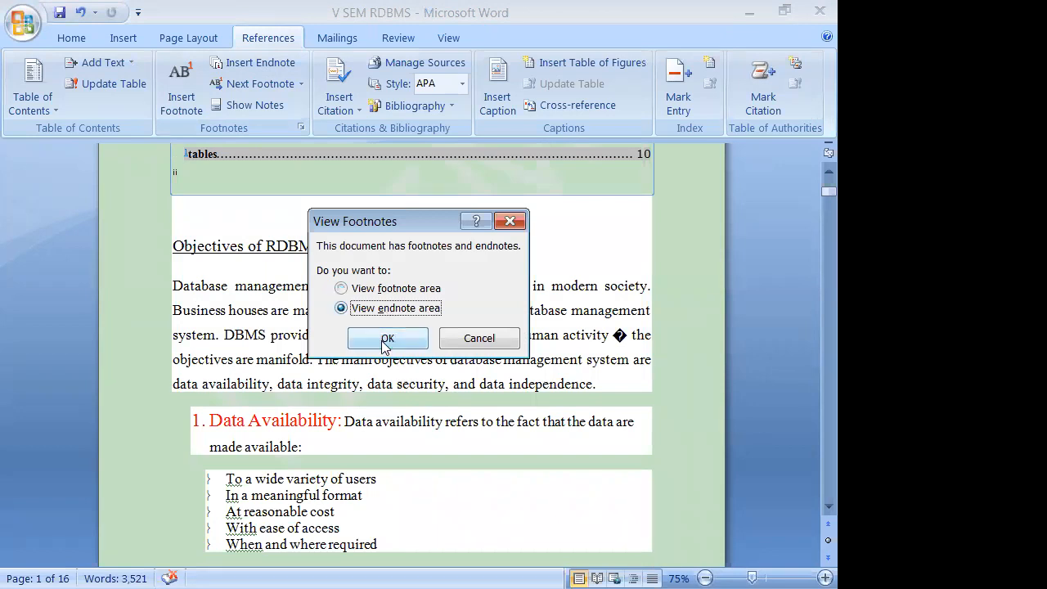
pyautogui.click(386, 342)
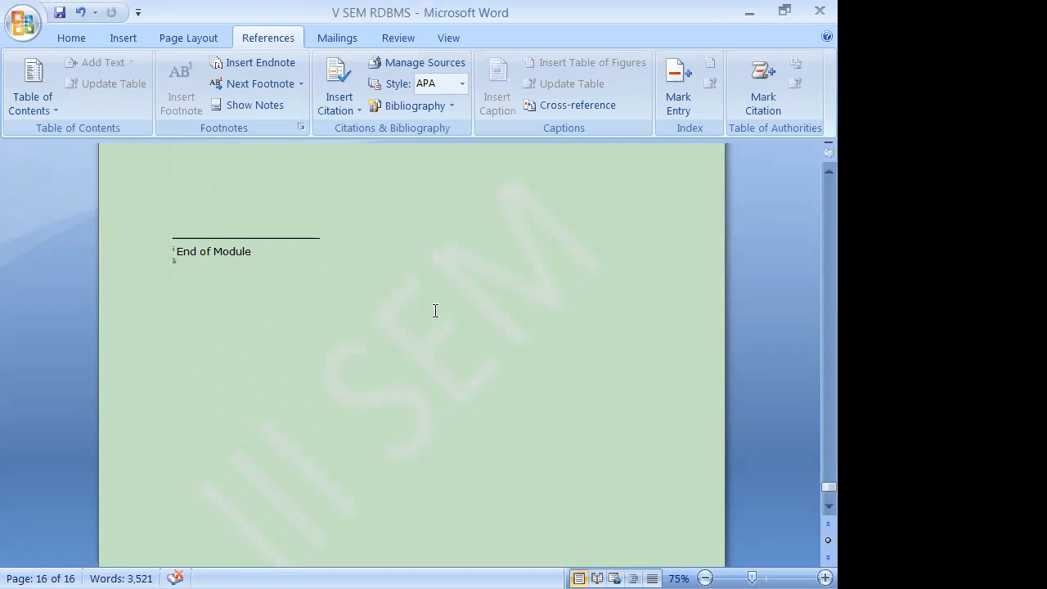
pyautogui.scroll(3, 339, 265)
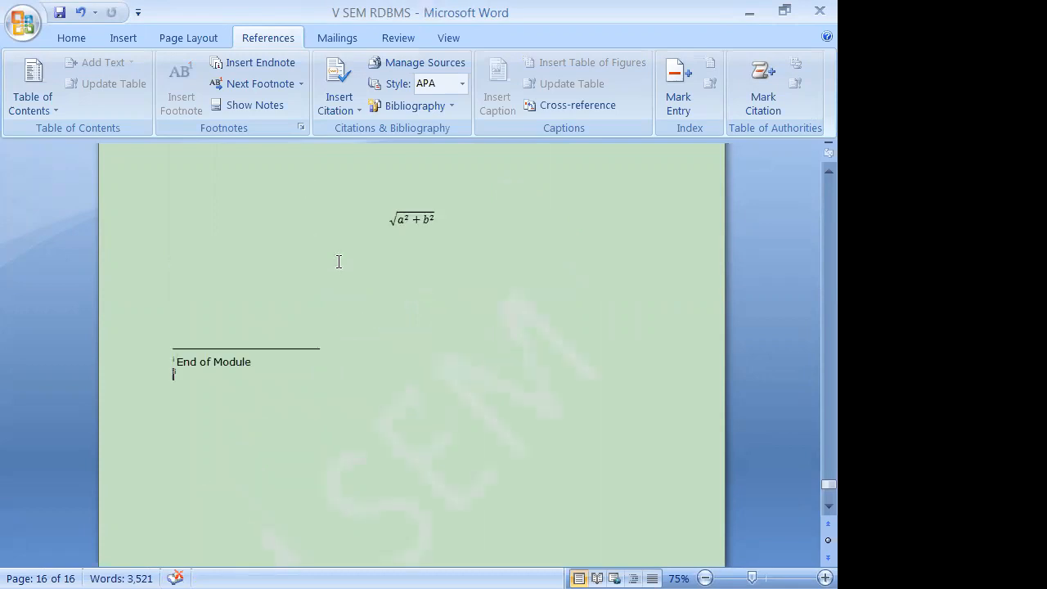
pyautogui.scroll(3, 338, 262)
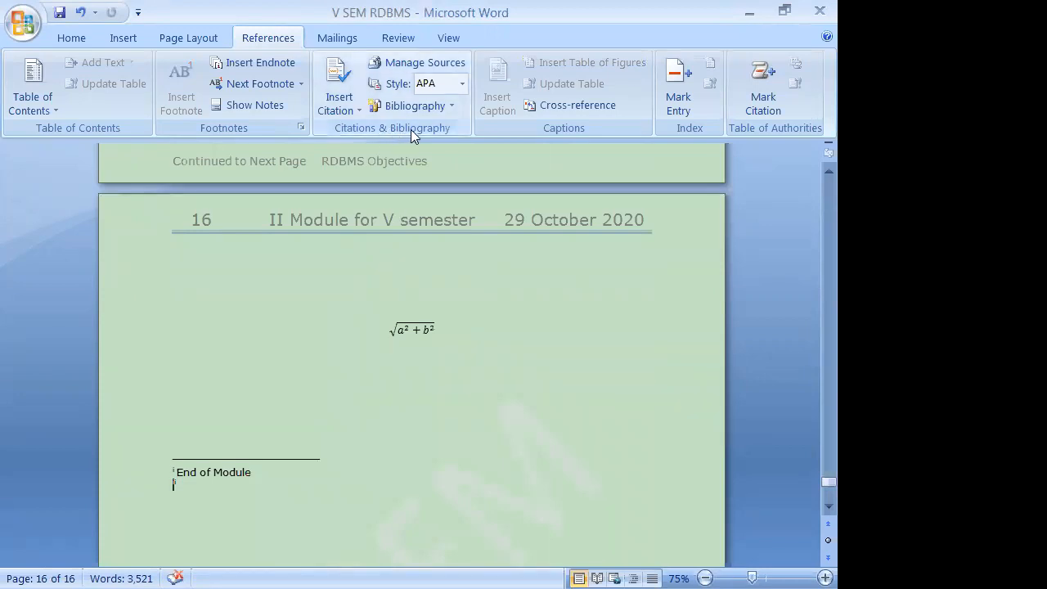
# - Try to insert a bibliography in place of the word "something" in the Postmaster paragraph on page 14
pyautogui.click(450, 105)
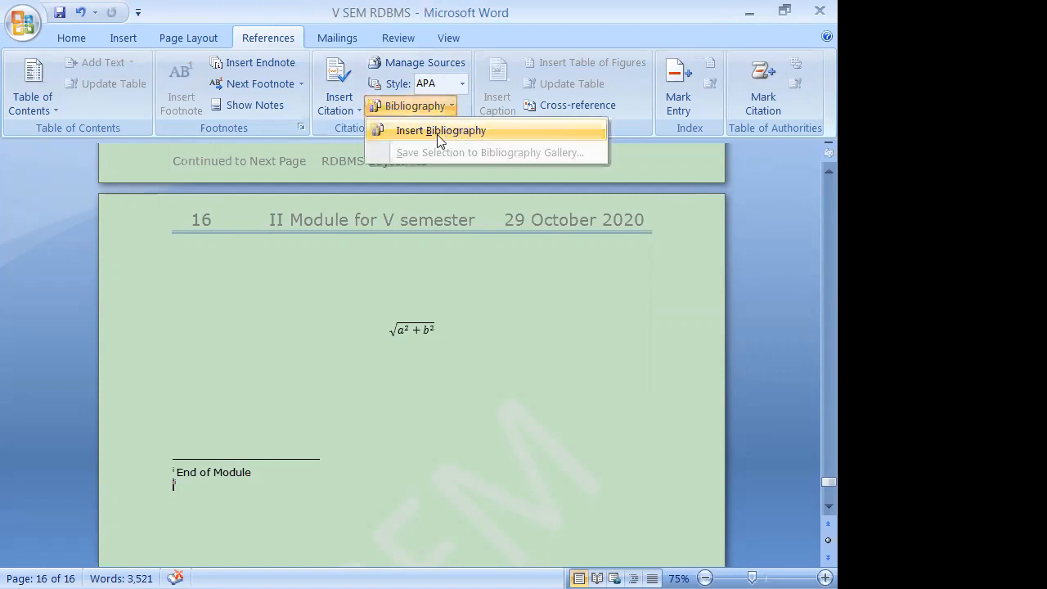
pyautogui.click(447, 273)
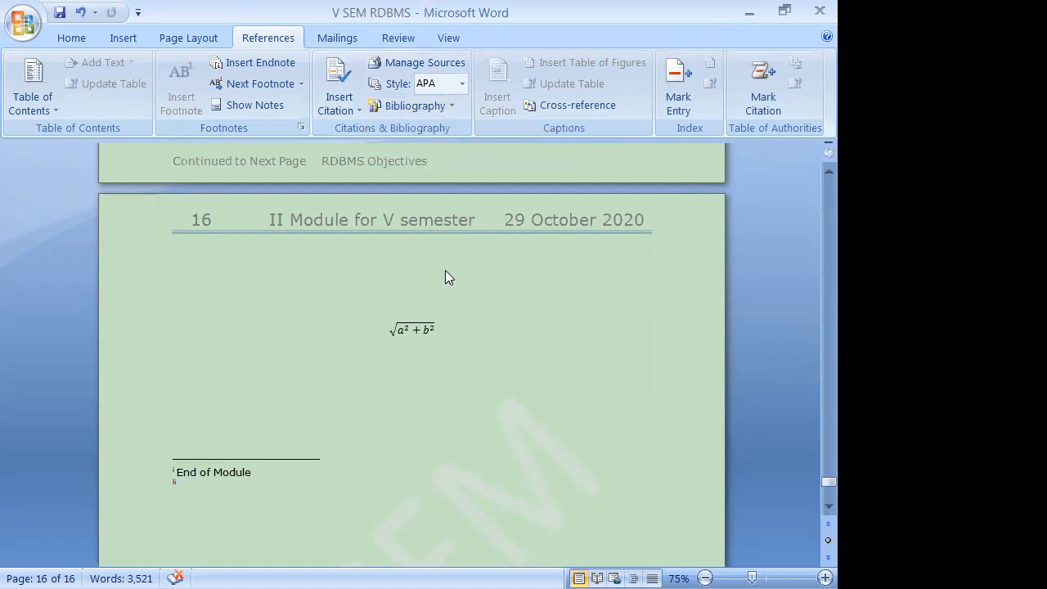
pyautogui.scroll(3, 448, 250)
pyautogui.scroll(15, 448, 251)
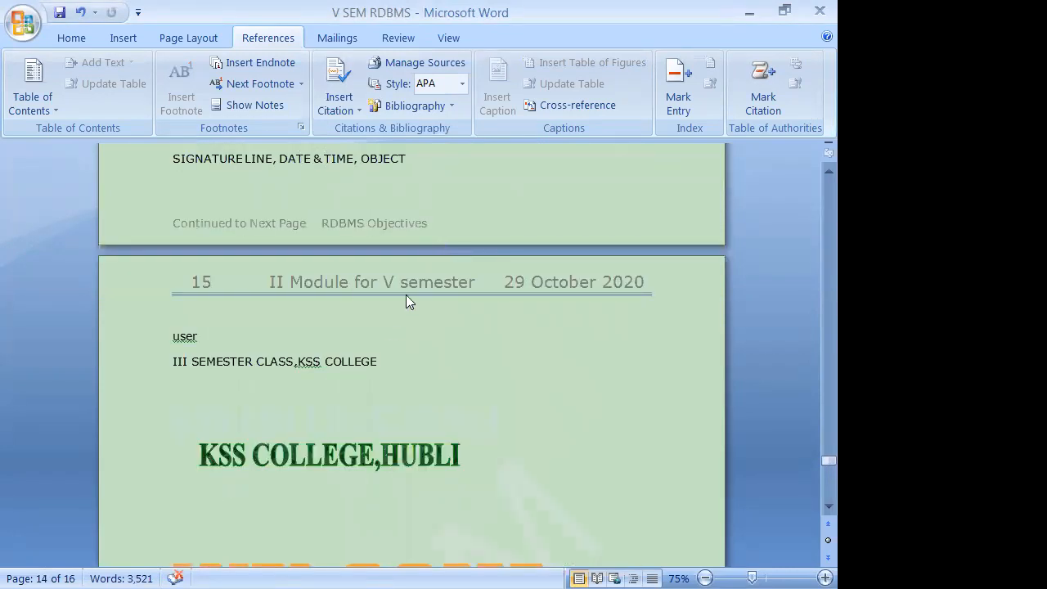
pyautogui.scroll(10, 376, 417)
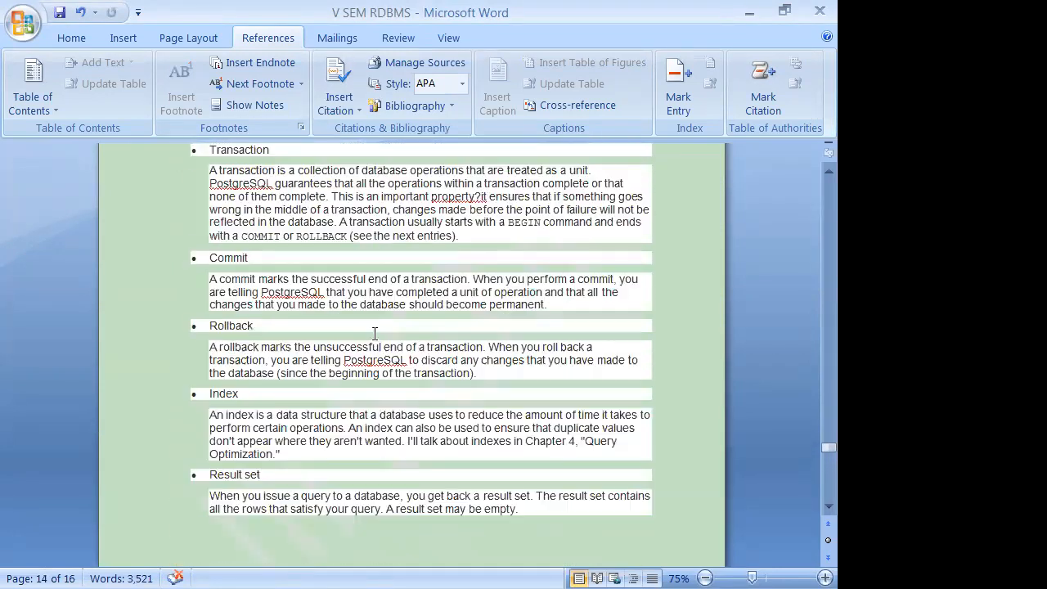
pyautogui.scroll(3, 366, 200)
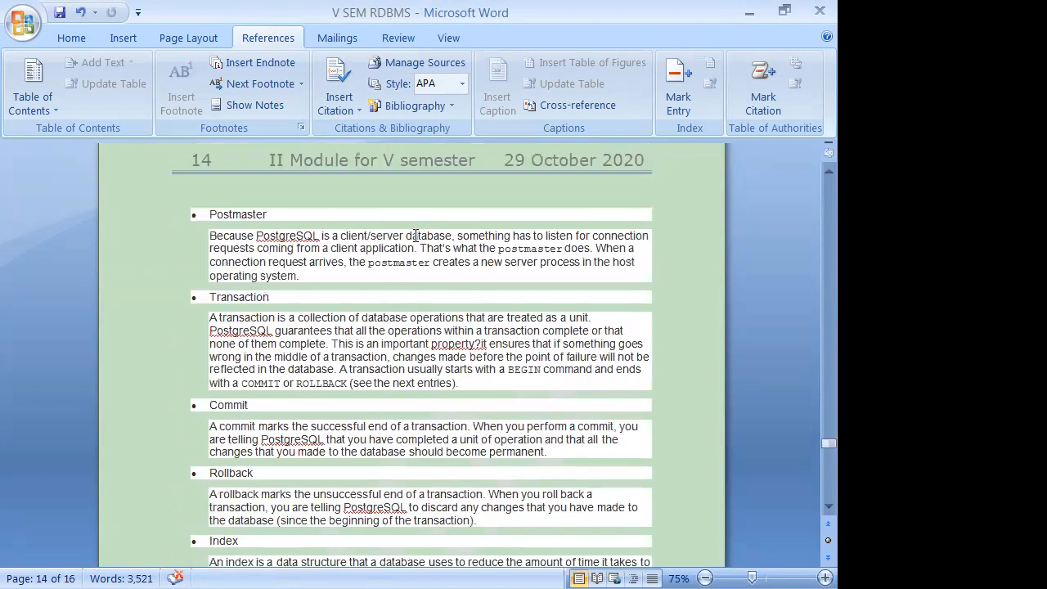
pyautogui.moveTo(457, 236); pyautogui.dragTo(513, 236)
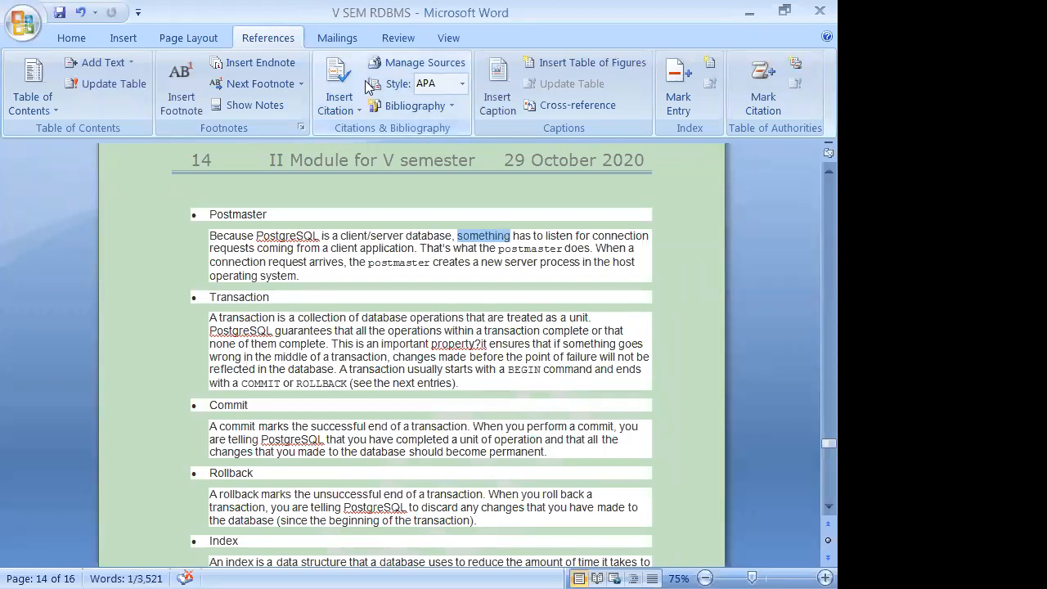
pyautogui.click(389, 106)
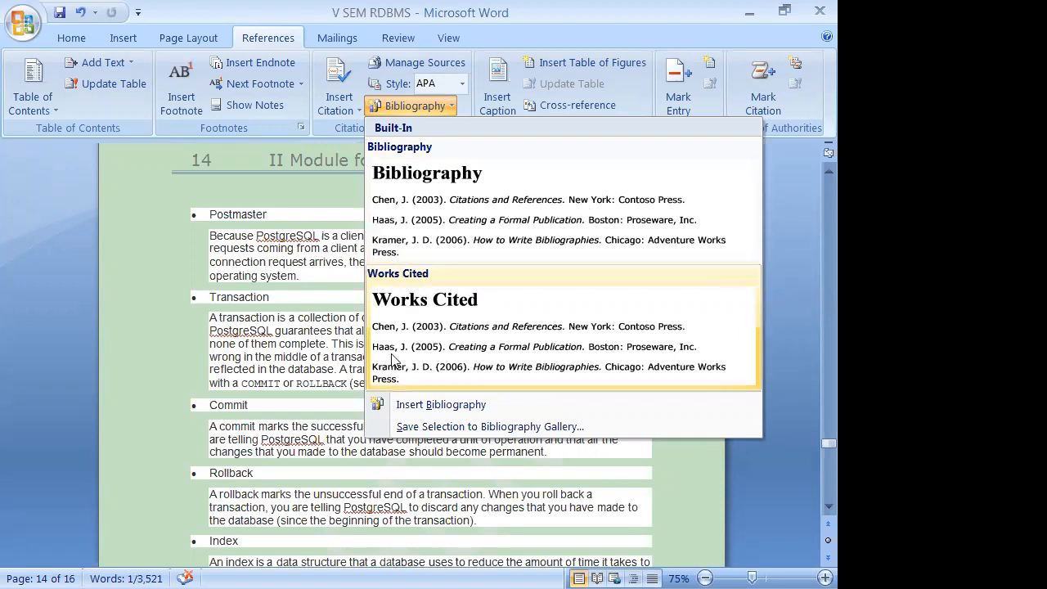
pyautogui.click(443, 405)
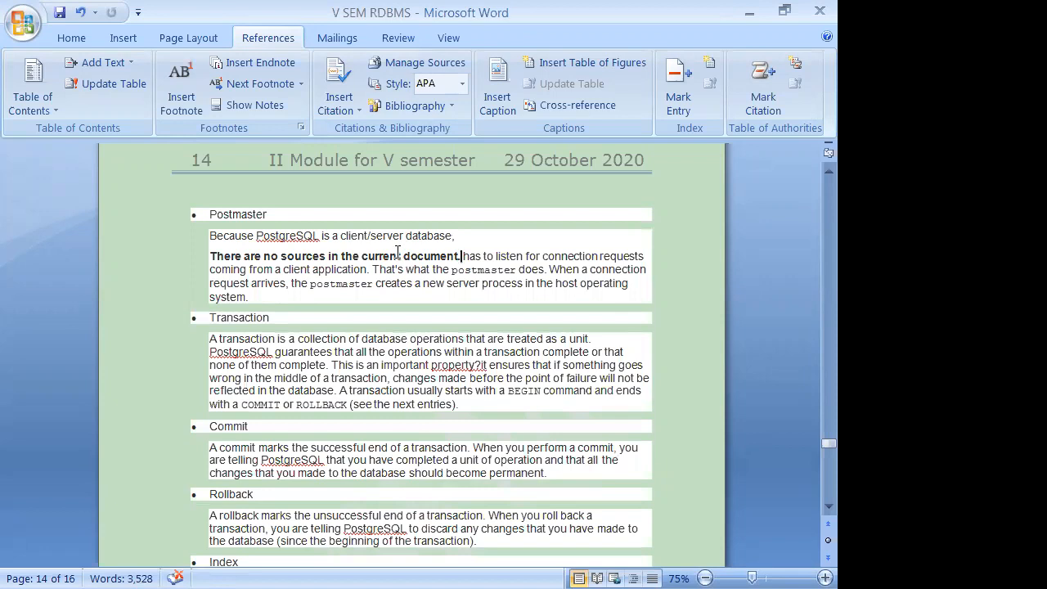
pyautogui.hotkey('ctrl', 'z')
pyautogui.click(433, 319)
# - Try adding an empty paragraph after the Server description at the end of page 13
pyautogui.scroll(3, 406, 246)
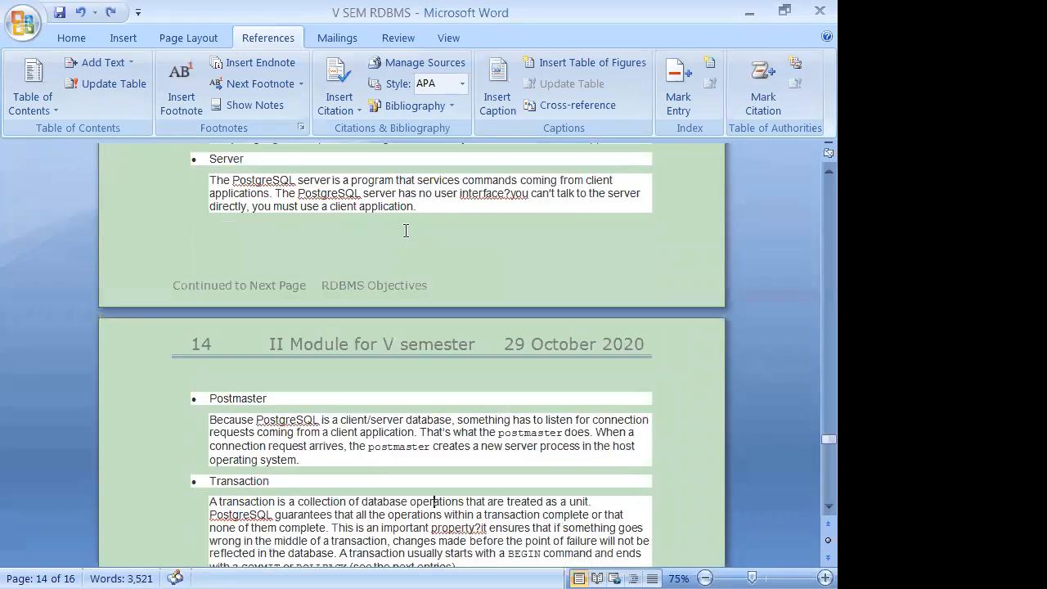
pyautogui.scroll(3, 353, 413)
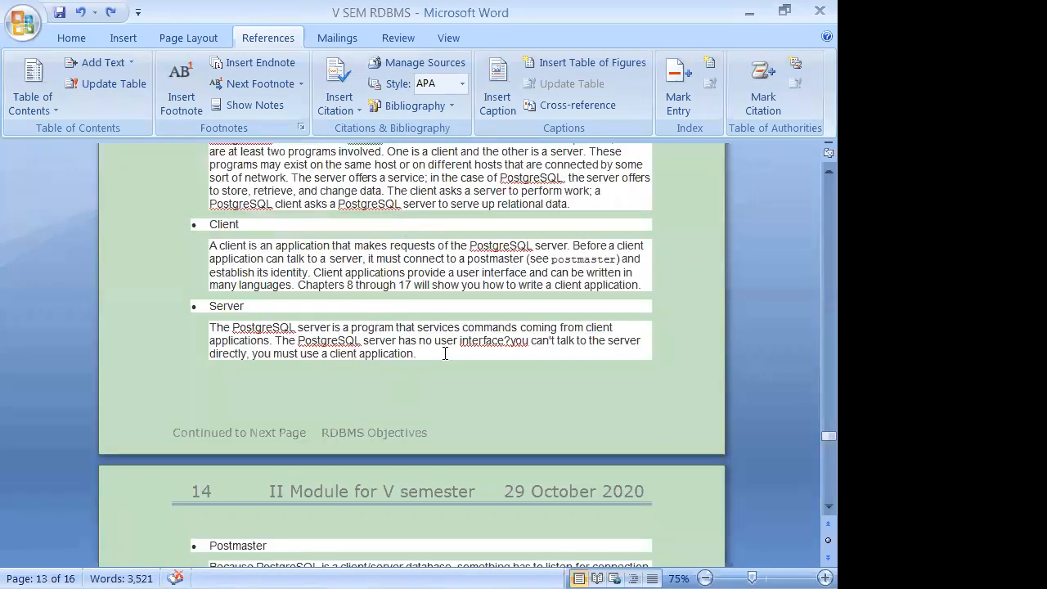
pyautogui.press('Return')
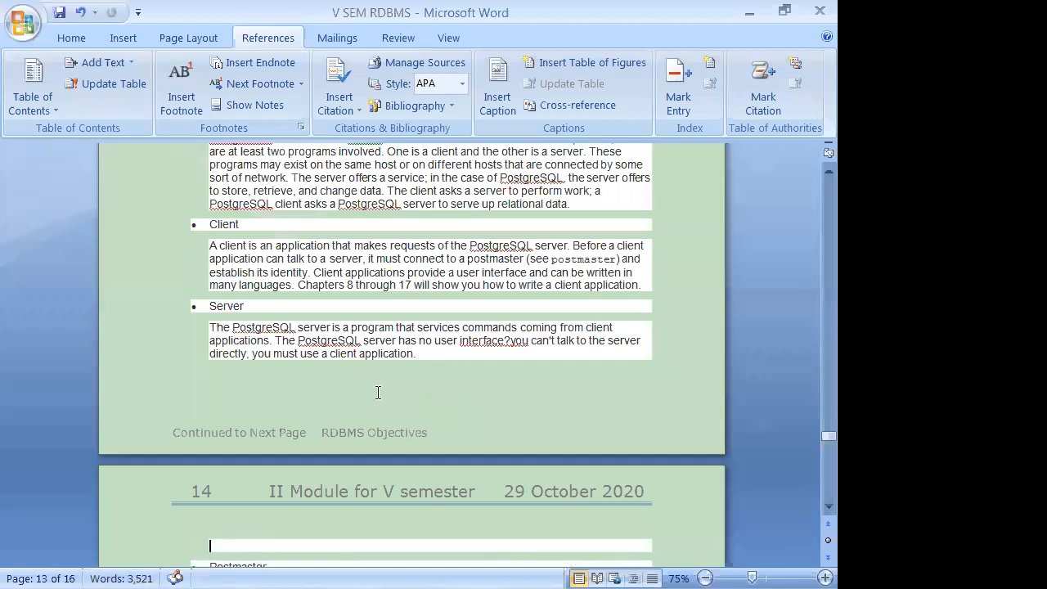
pyautogui.hotkey('ctrl', 'z')
# - Start adding a new citation source at the blank area above the End of Module endnote on page 16
pyautogui.scroll(-10, 332, 384)
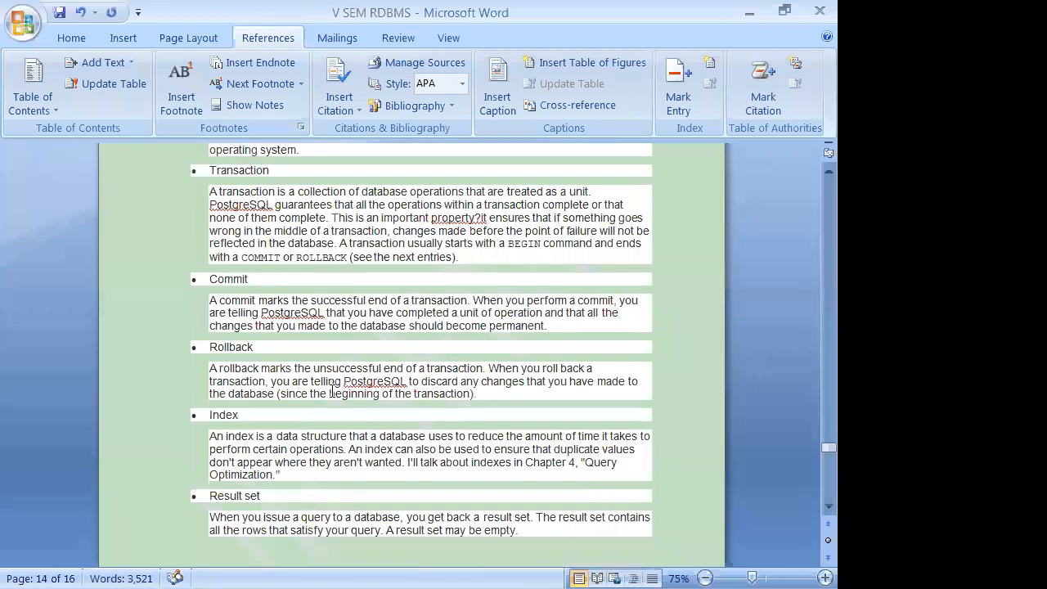
pyautogui.scroll(-20, 332, 391)
pyautogui.scroll(3, 278, 360)
pyautogui.click(283, 307)
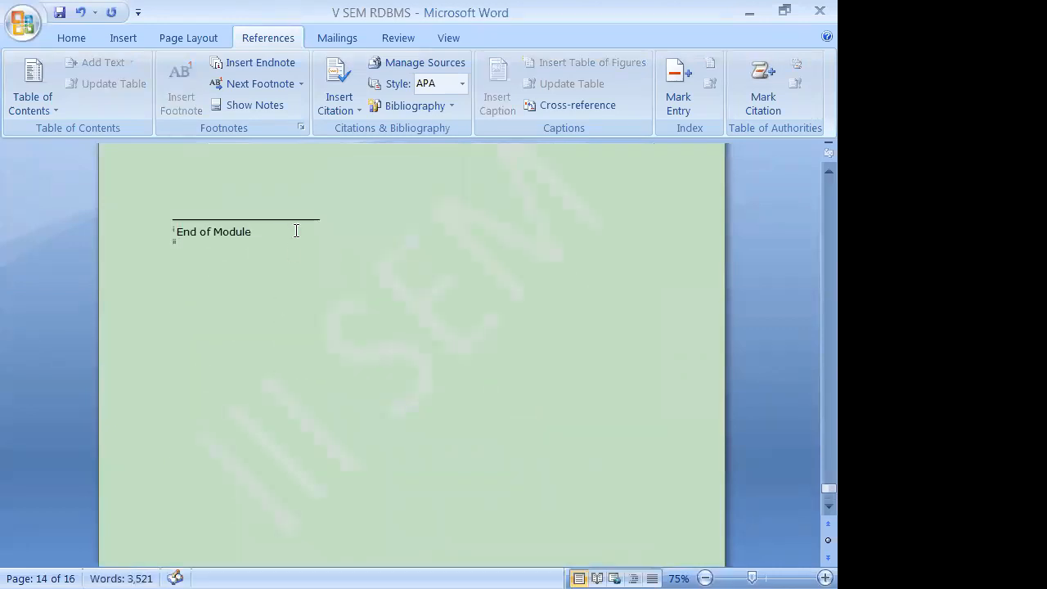
pyautogui.scroll(2, 291, 253)
pyautogui.click(285, 281)
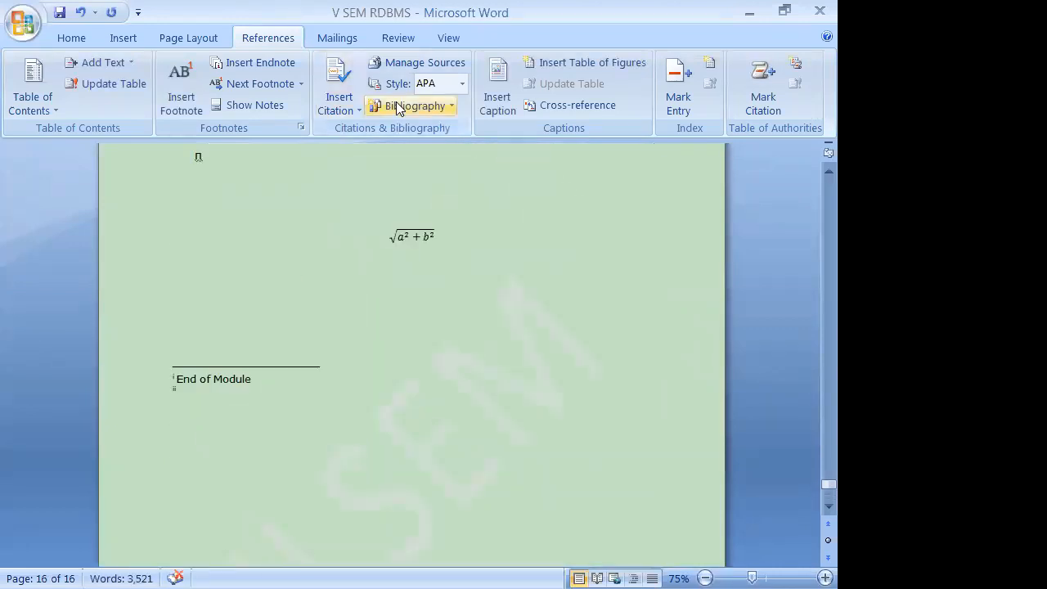
pyautogui.click(341, 105)
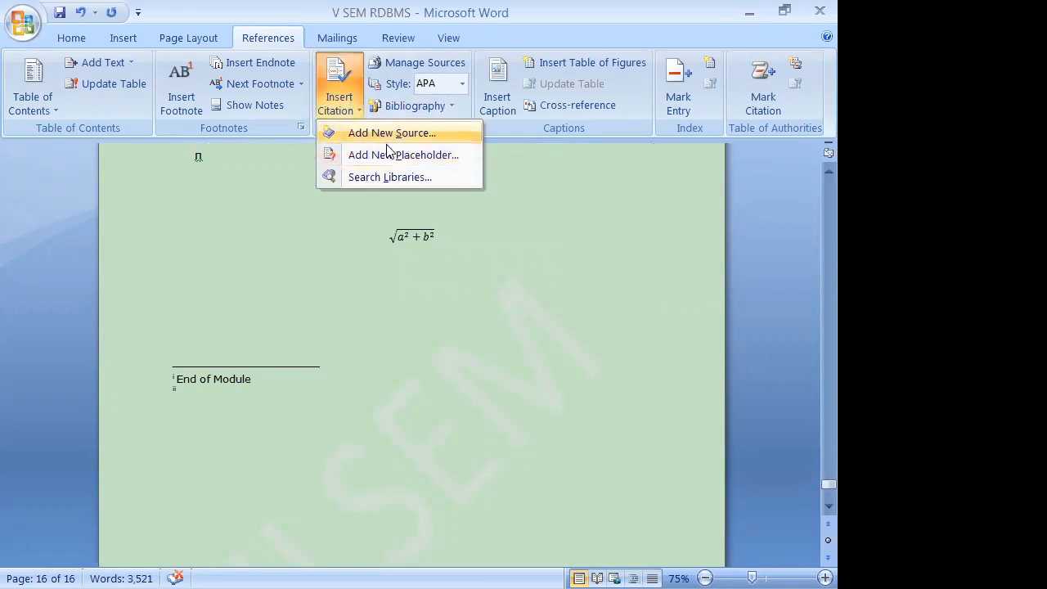
pyautogui.click(391, 133)
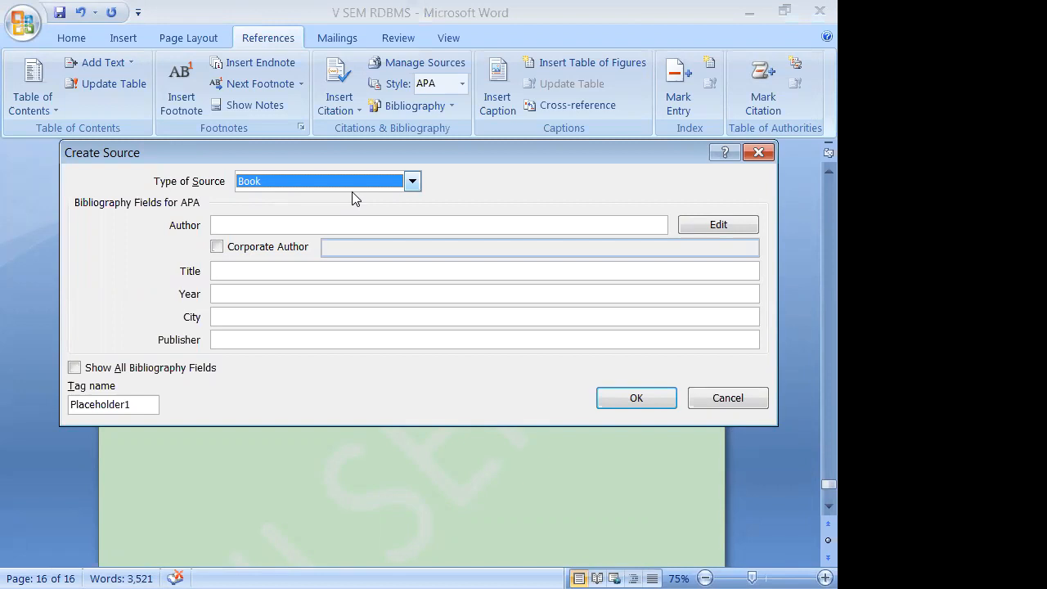
# - Set the source type to Journal Article, go to the Author field, and close the new source without saving it
pyautogui.click(409, 182)
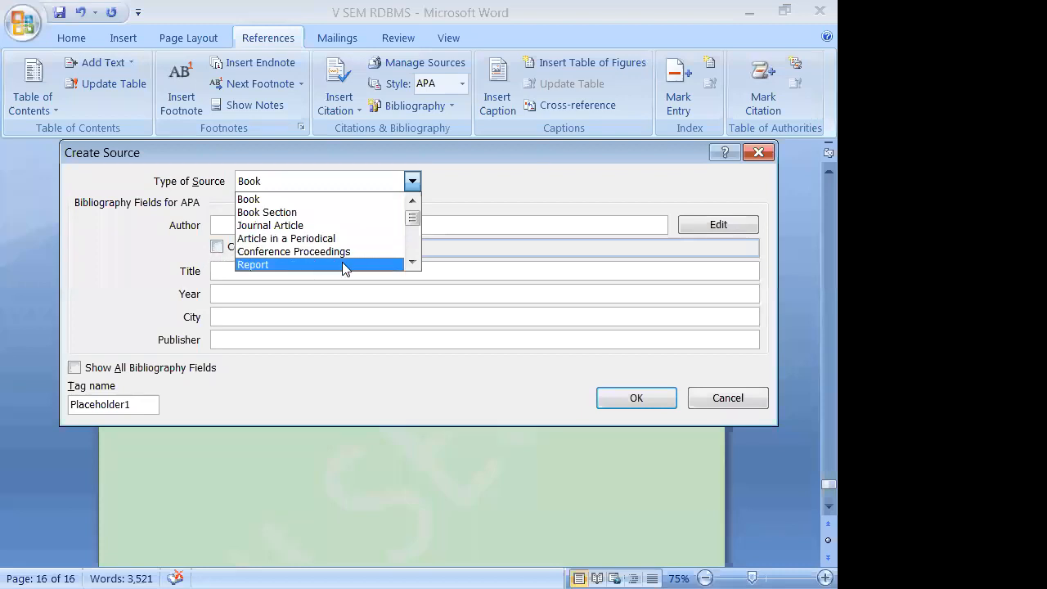
pyautogui.moveTo(409, 222)
pyautogui.mouseDown()
pyautogui.moveTo(412, 260)
pyautogui.moveTo(409, 216)
pyautogui.mouseUp()
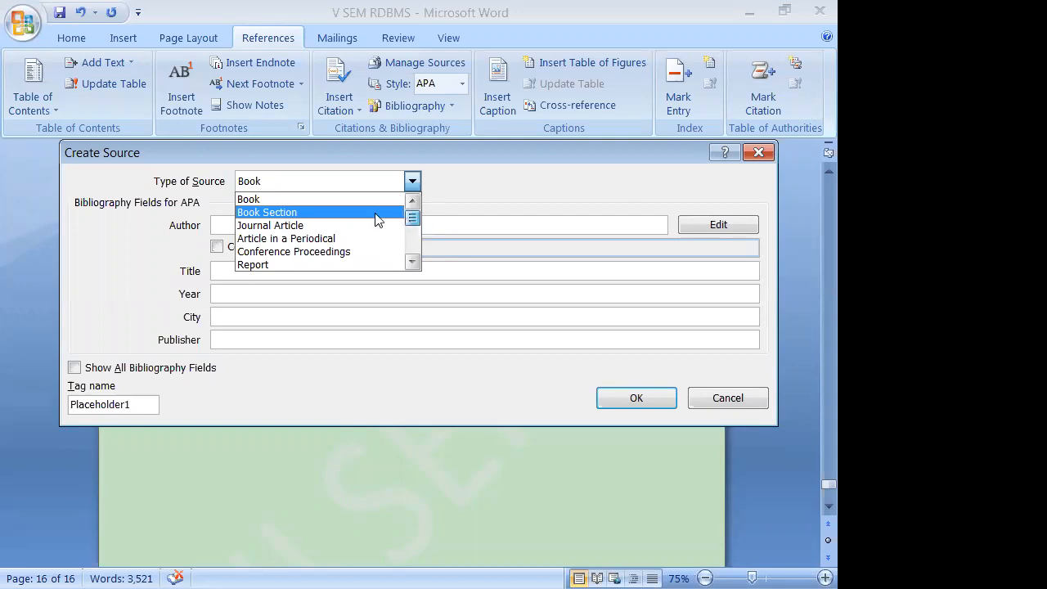
pyautogui.click(260, 225)
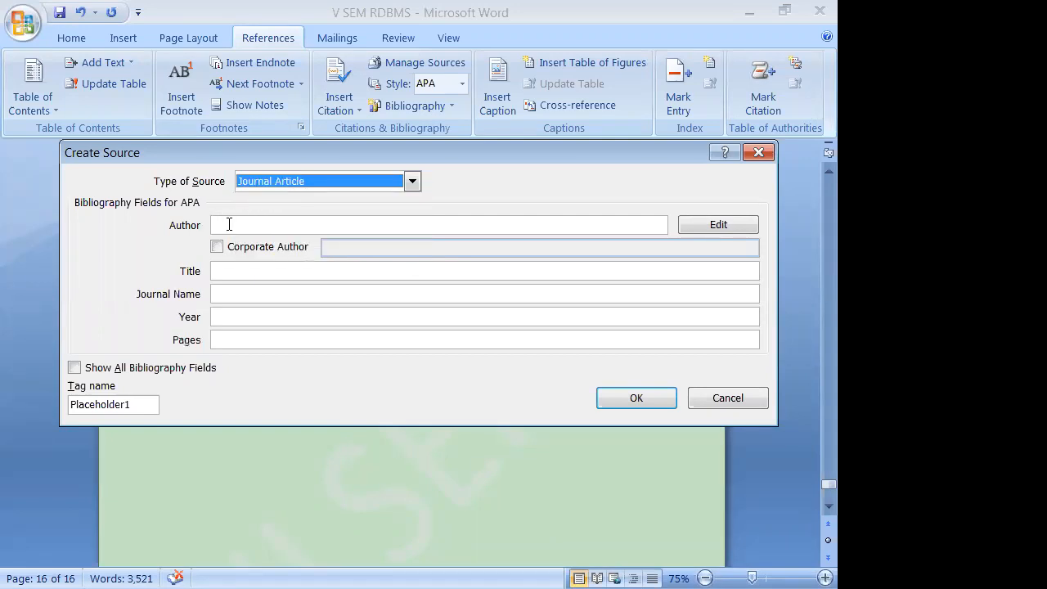
pyautogui.click(229, 224)
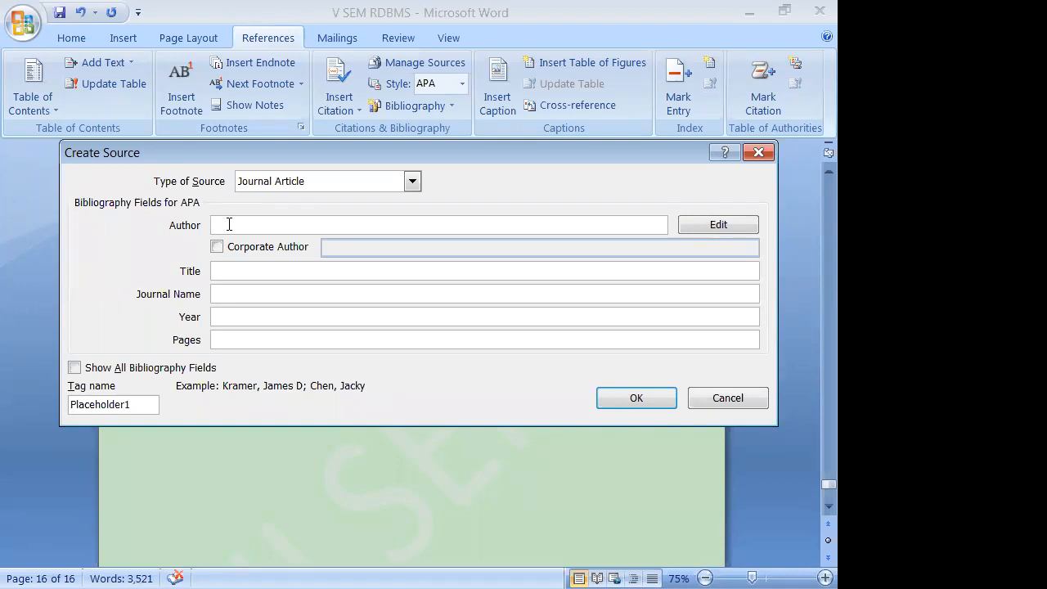
pyautogui.click(229, 224)
pyautogui.click(747, 154)
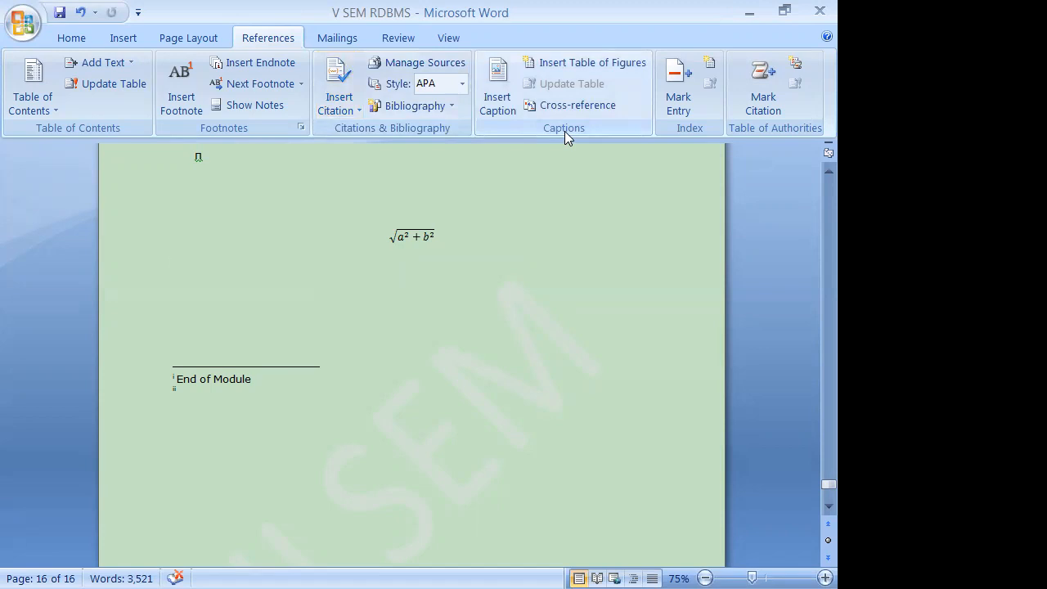
# - Select the transaction paragraph beside the large drop cap on page 15 and start a caption positioned below the selected item
pyautogui.click(495, 99)
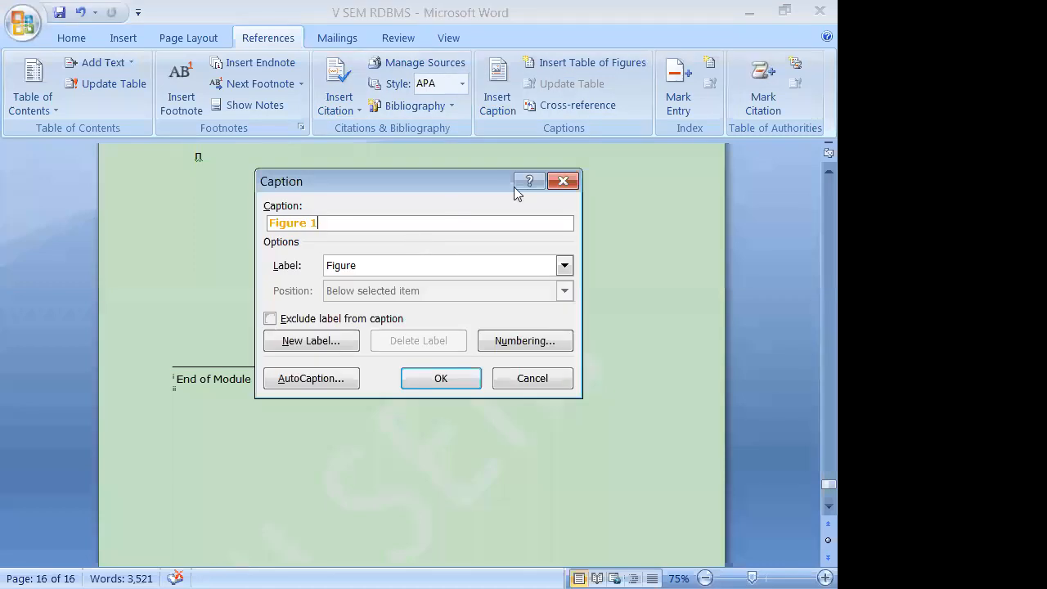
pyautogui.click(576, 183)
pyautogui.scroll(15, 548, 315)
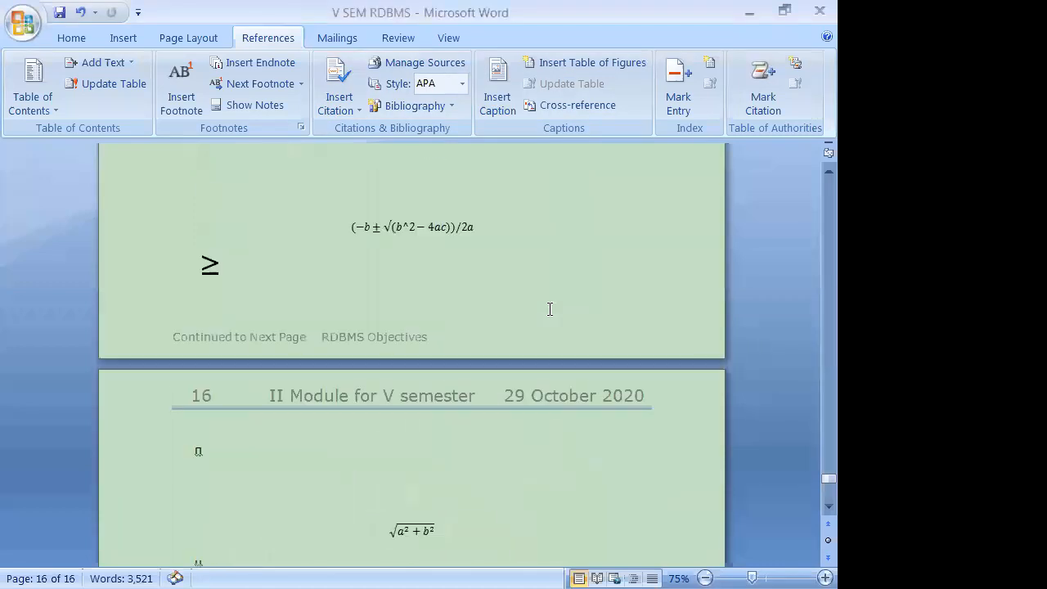
pyautogui.moveTo(287, 320); pyautogui.dragTo(561, 404)
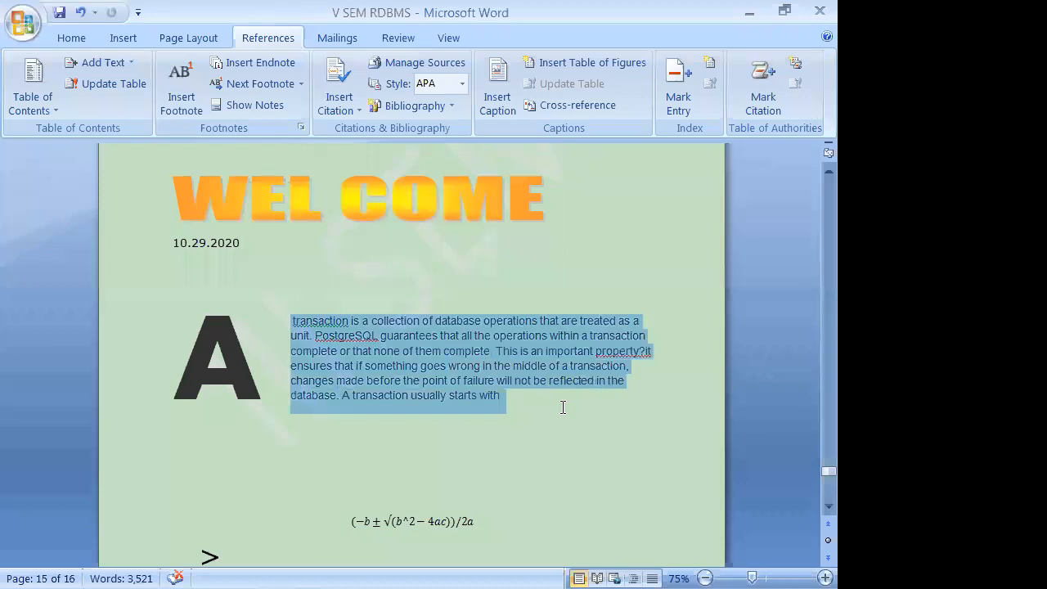
pyautogui.click(493, 115)
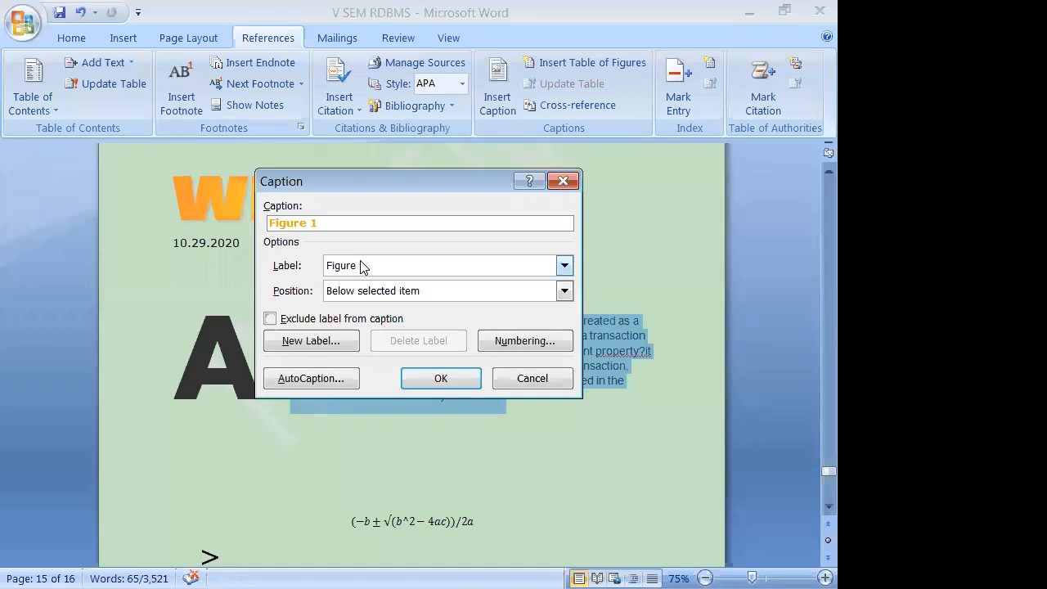
pyautogui.click(362, 267)
pyautogui.click(362, 269)
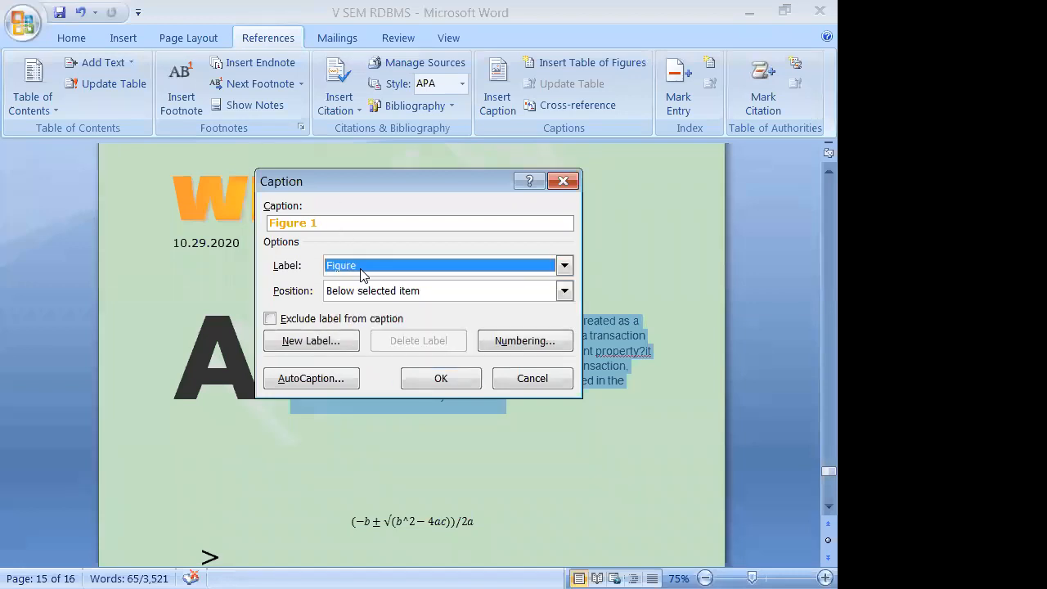
pyautogui.click(403, 293)
pyautogui.click(432, 295)
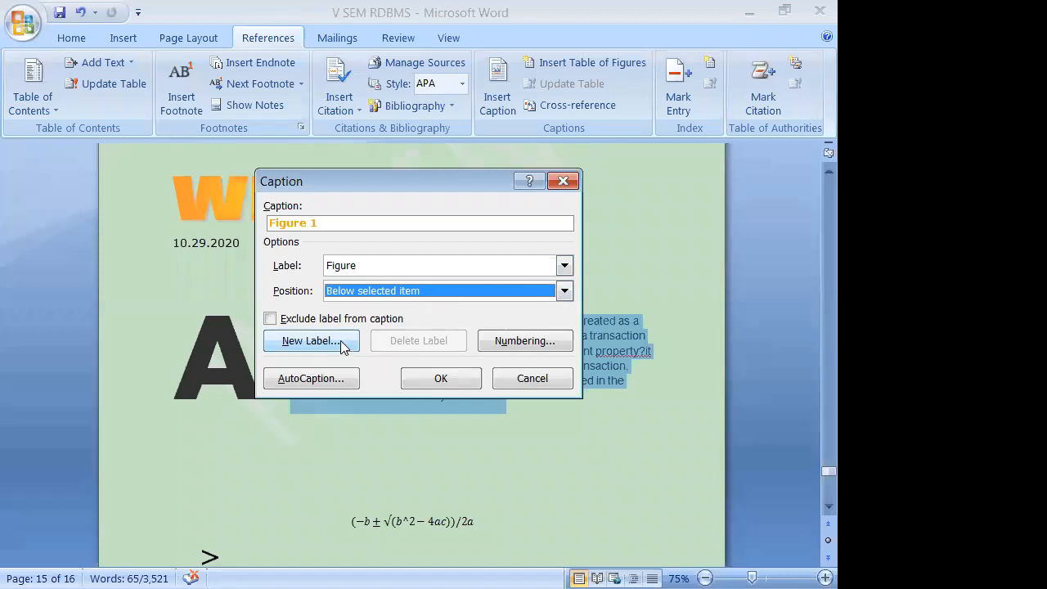
# - Create a new caption label named "drop cap" and insert the caption below the transaction paragraph
pyautogui.click(341, 344)
pyautogui.write('drop cap')
pyautogui.click(415, 324)
pyautogui.click(441, 394)
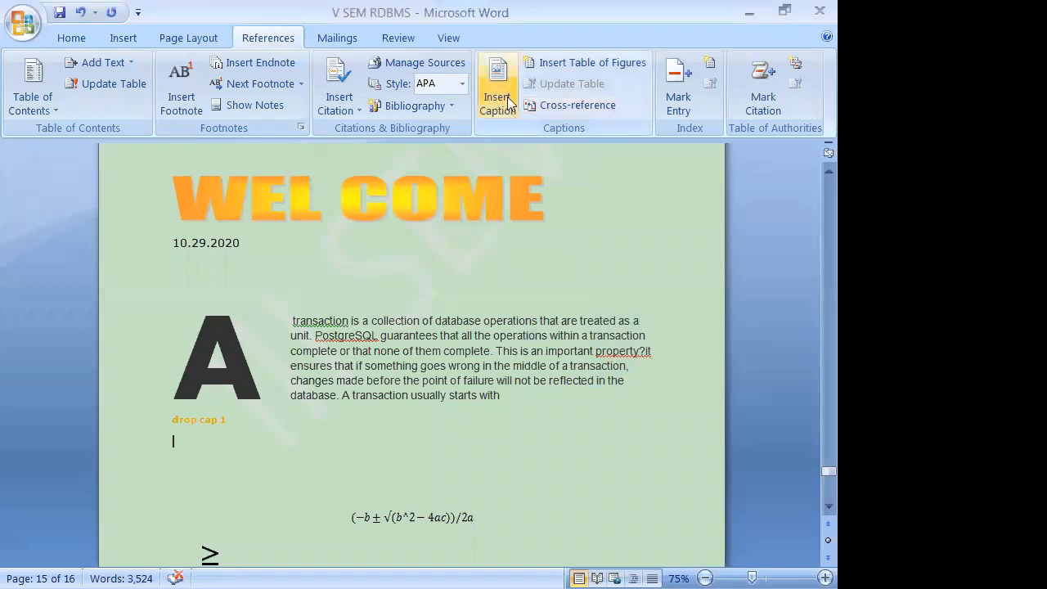
# - View the cross-reference options without inserting one, and insert a table of figures for the drop cap label below the caption on page 15
pyautogui.click(564, 105)
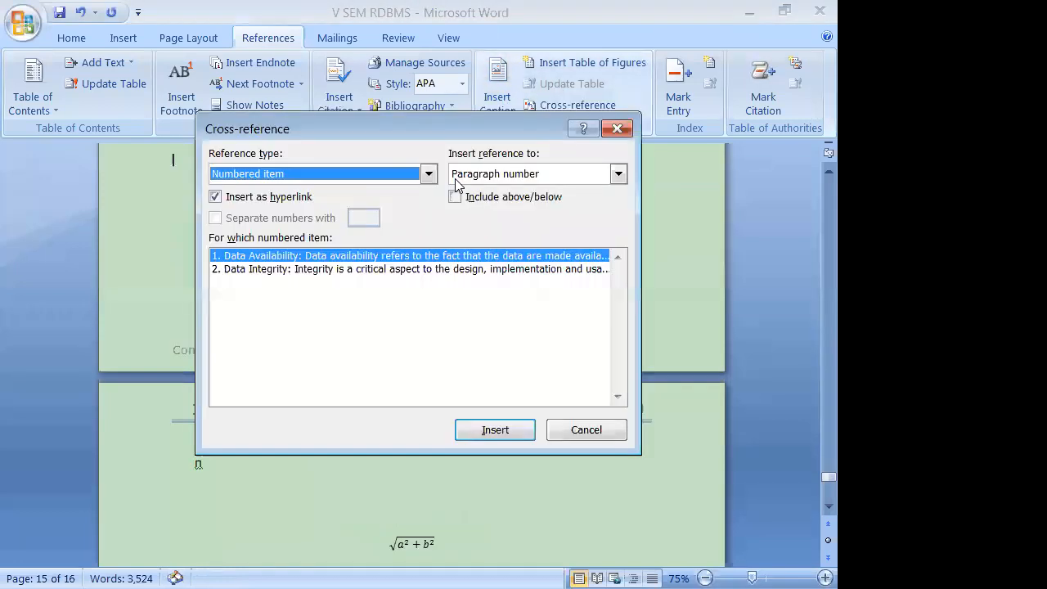
pyautogui.click(617, 129)
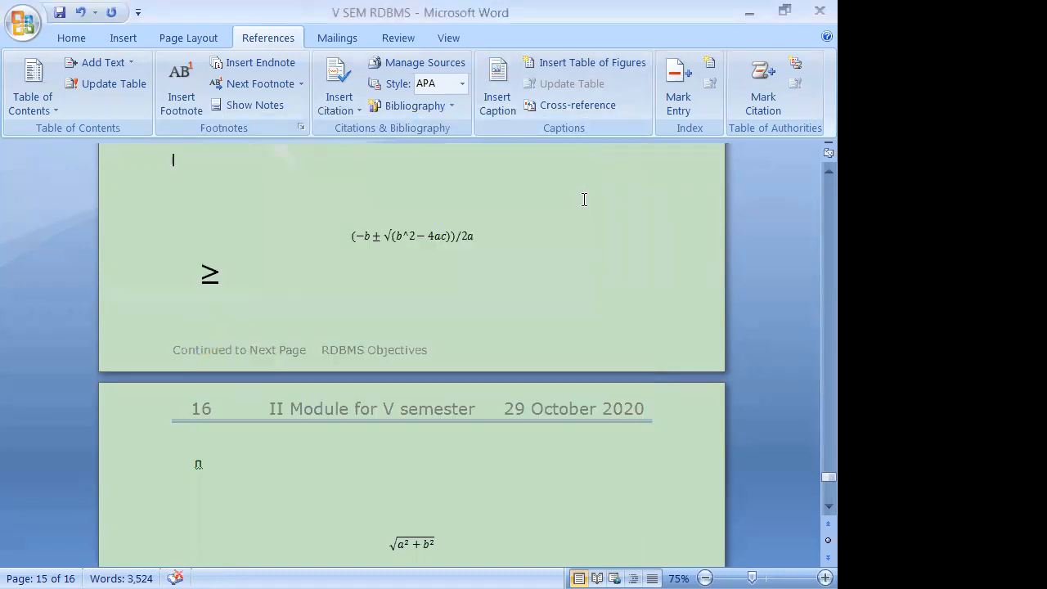
pyautogui.click(581, 62)
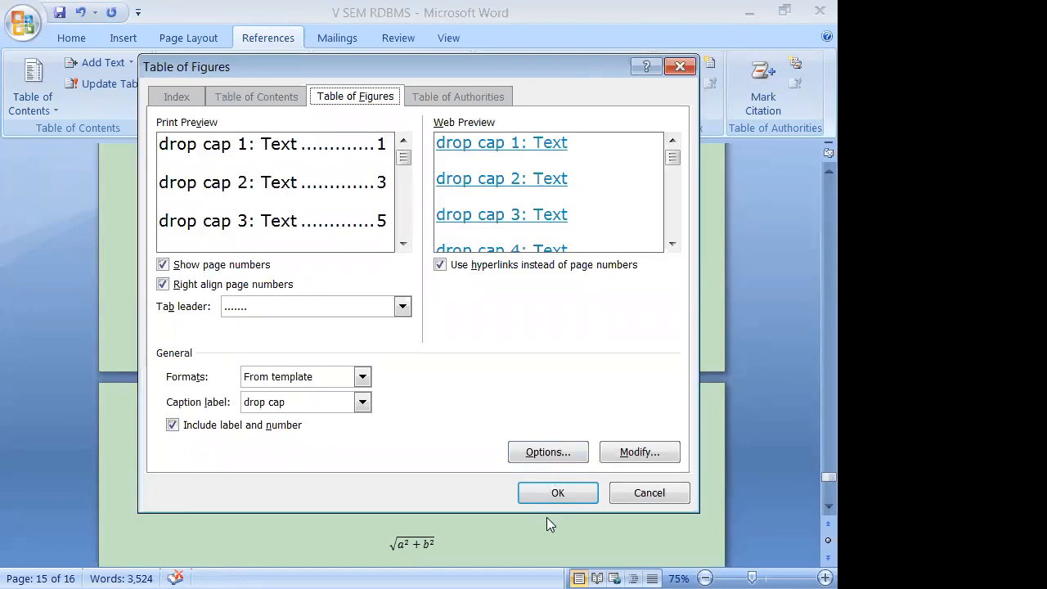
pyautogui.click(554, 497)
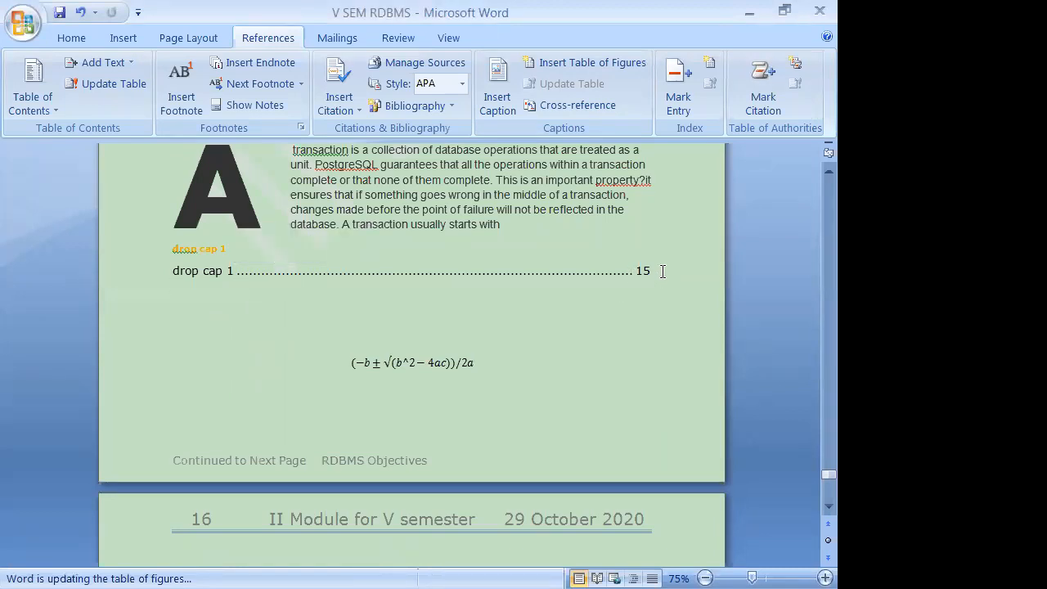
pyautogui.scroll(-10, 663, 272)
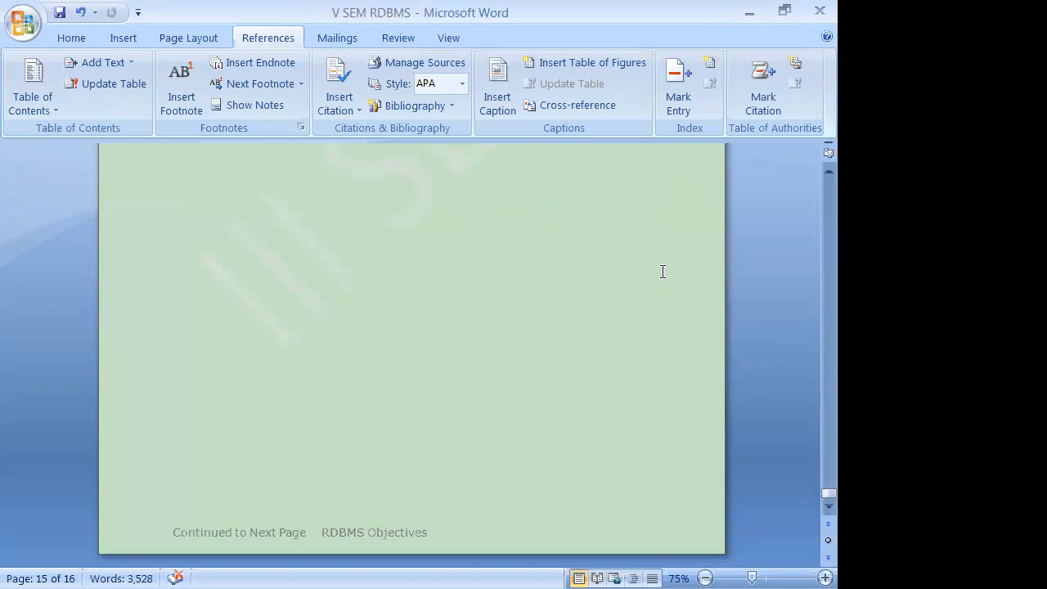
pyautogui.scroll(15, 663, 272)
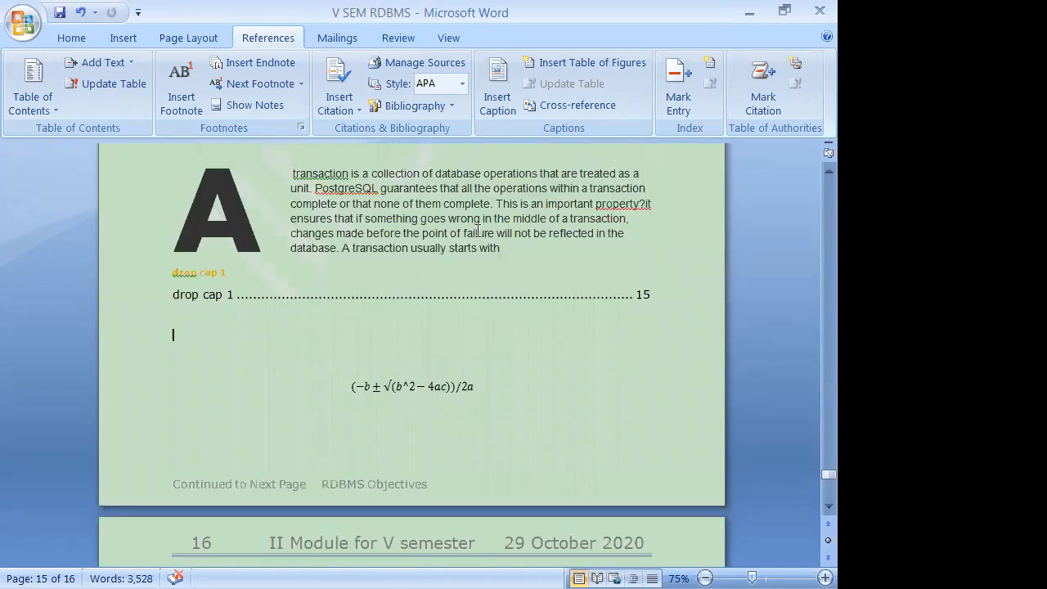
pyautogui.scroll(3, 531, 292)
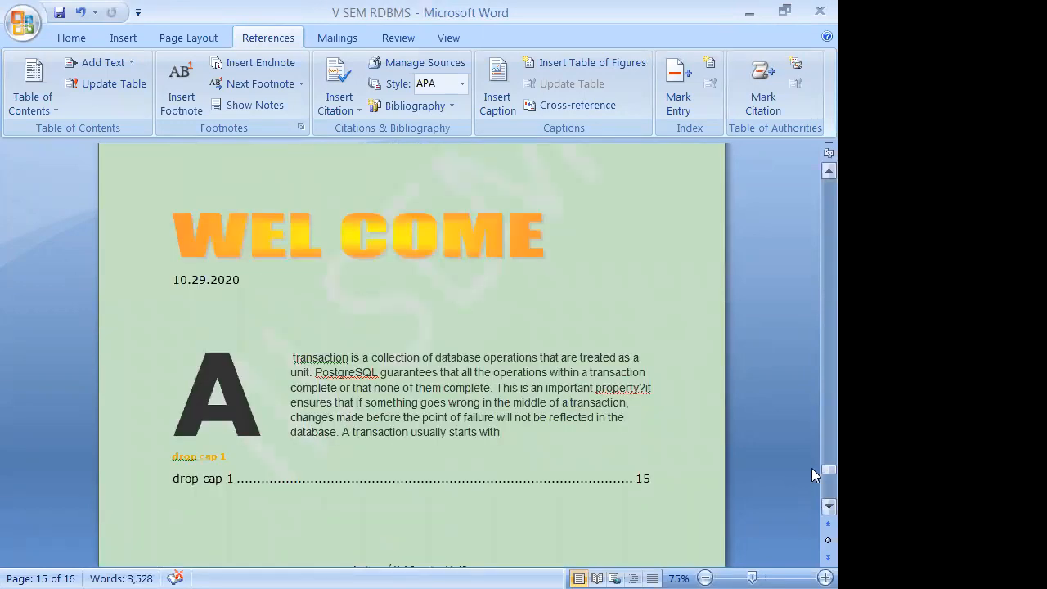
# - Add a paragraph after "When and where required" and insert another drop cap table of figures there, keeping the existing one
pyautogui.moveTo(824, 470); pyautogui.dragTo(811, 182)
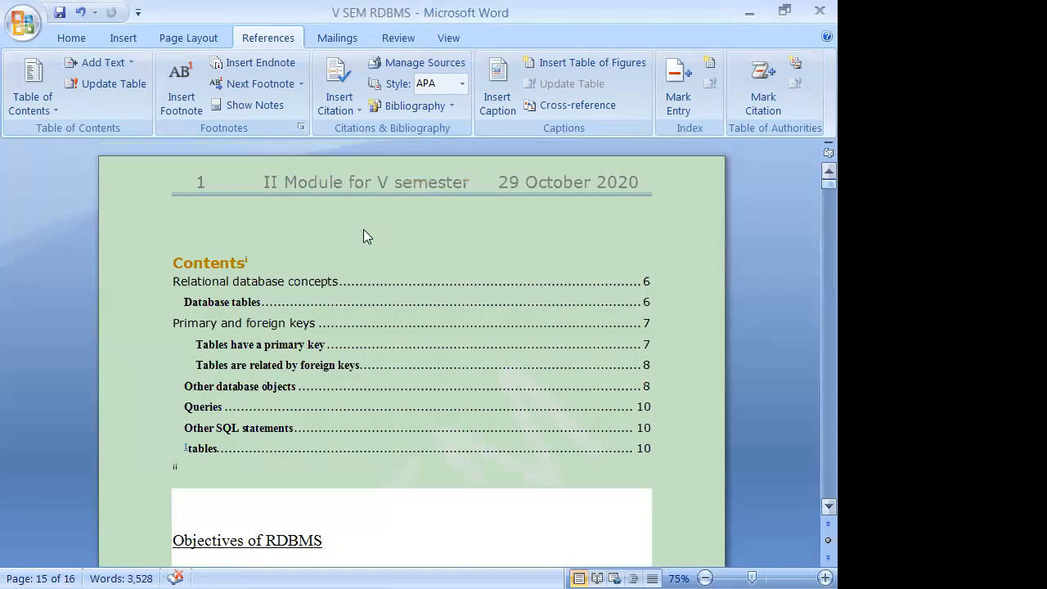
pyautogui.scroll(-9, 319, 493)
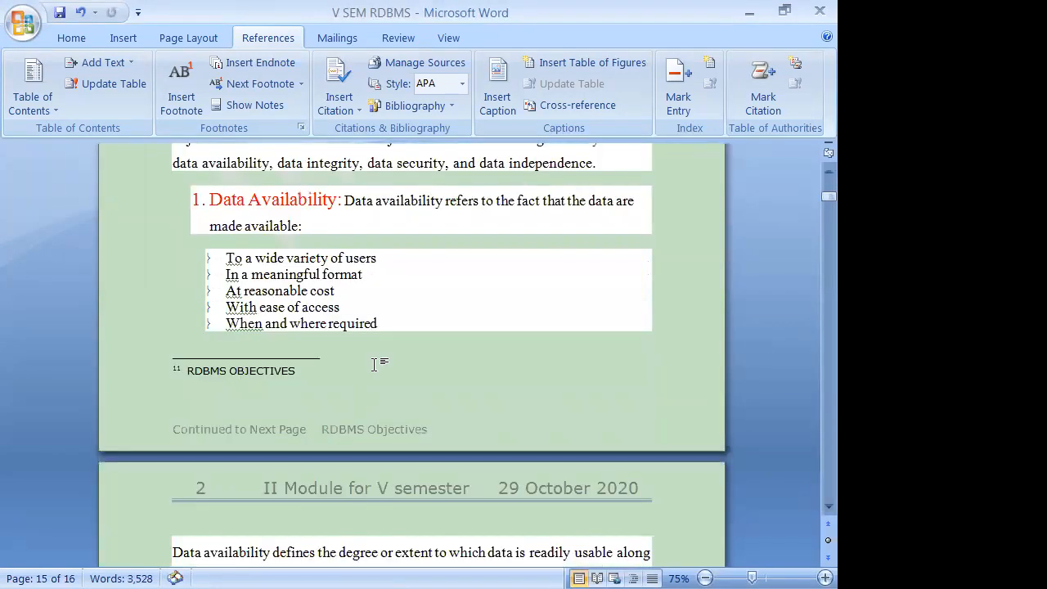
pyautogui.click(385, 360)
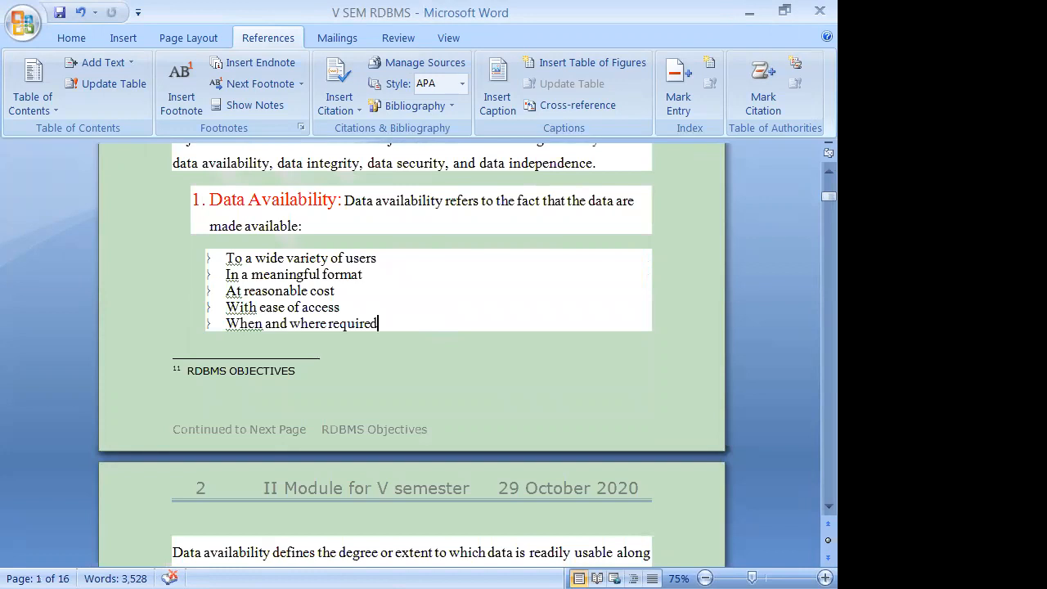
pyautogui.press('Return')
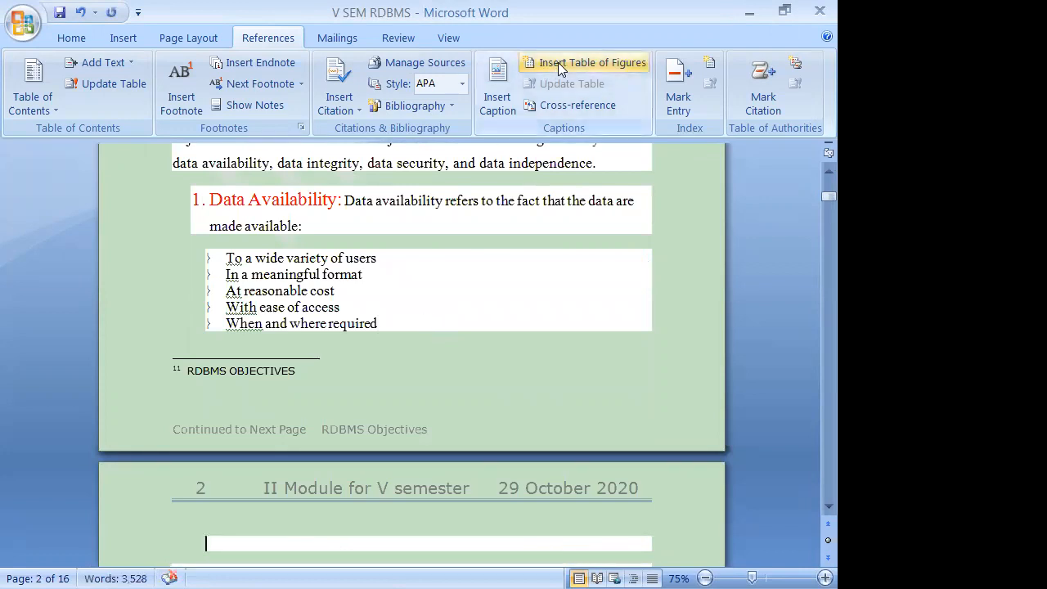
pyautogui.click(562, 64)
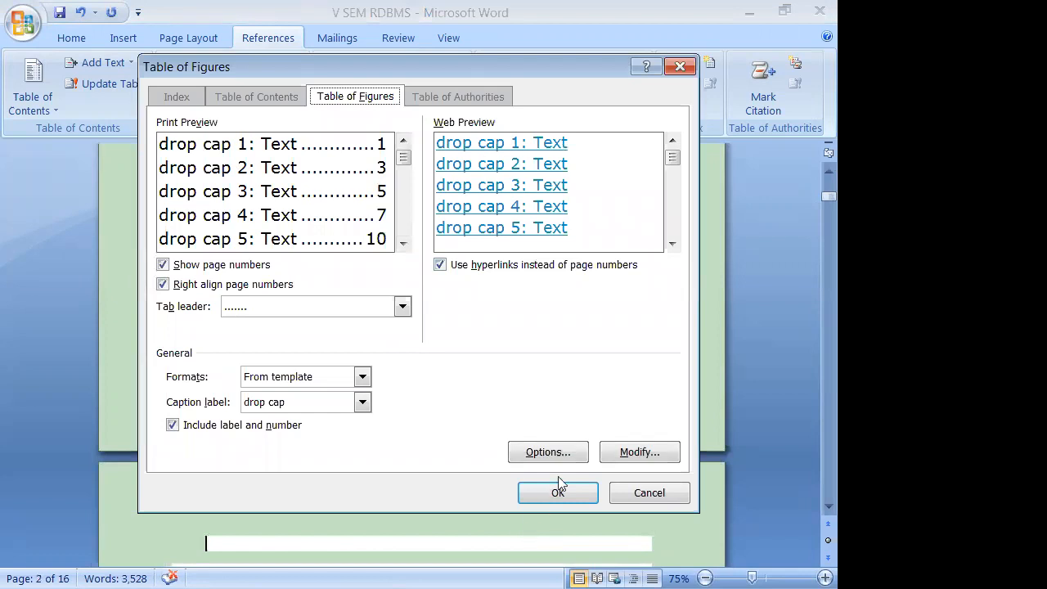
pyautogui.click(545, 494)
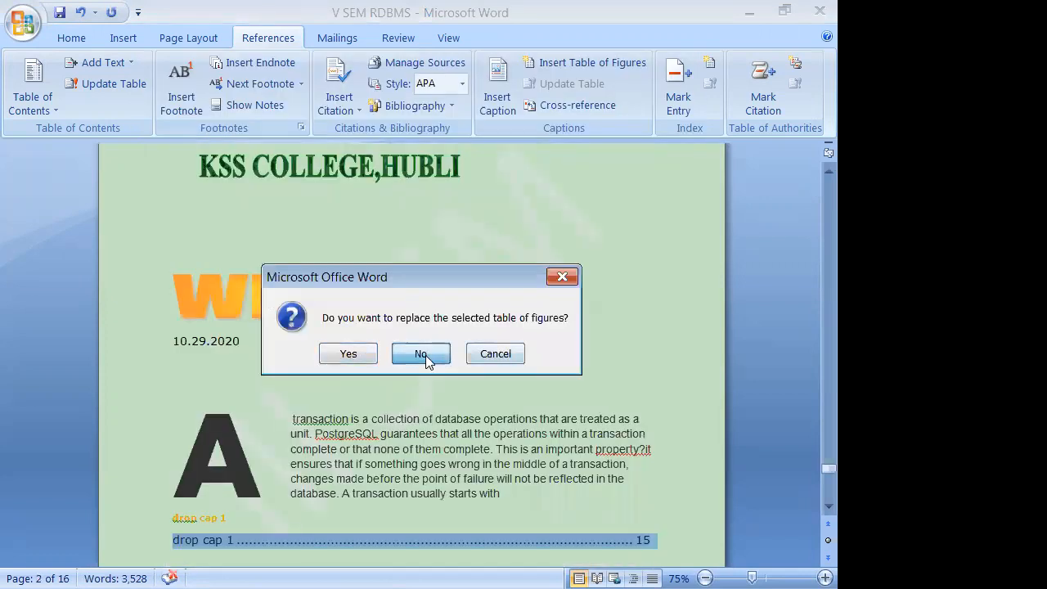
pyautogui.click(421, 353)
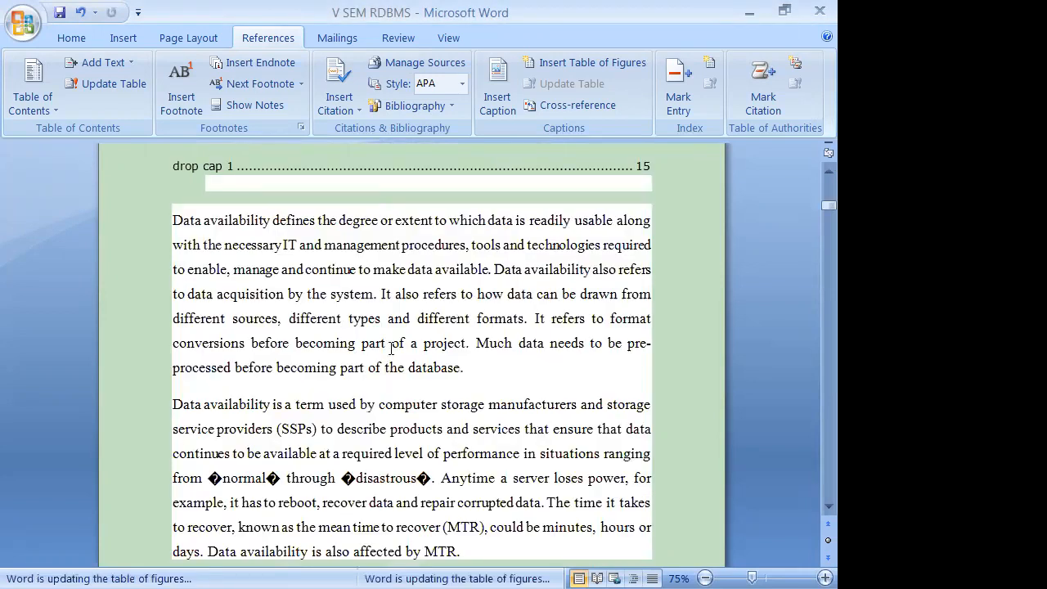
pyautogui.scroll(-3, 391, 344)
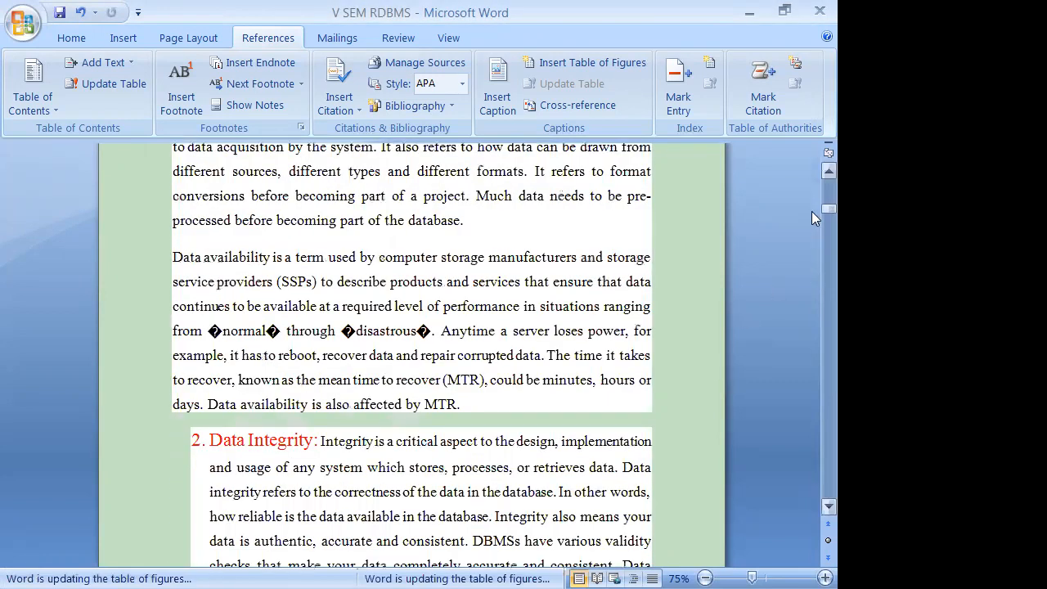
pyautogui.moveTo(813, 211); pyautogui.dragTo(572, 448)
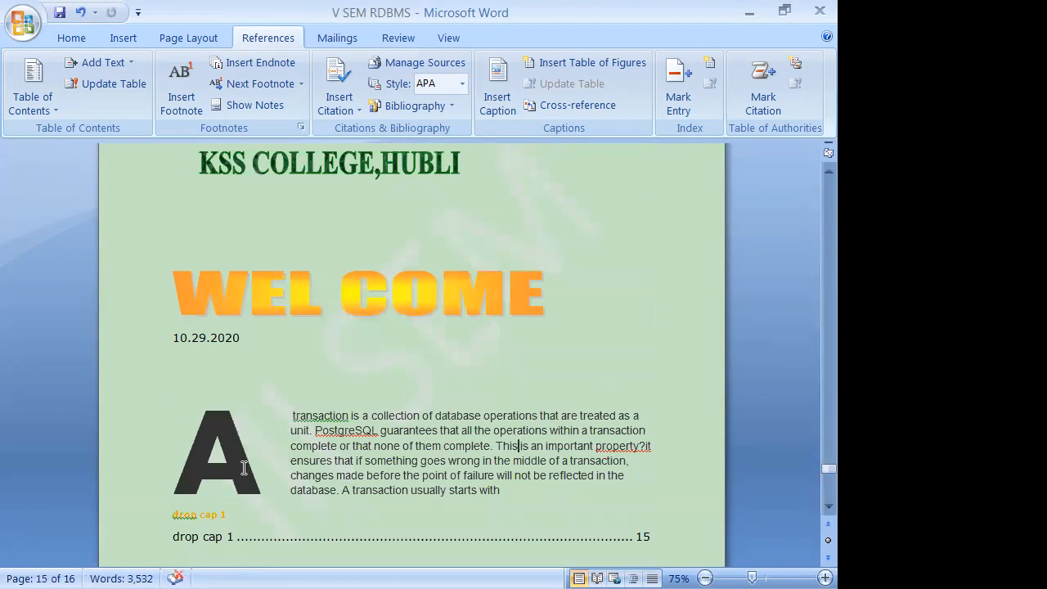